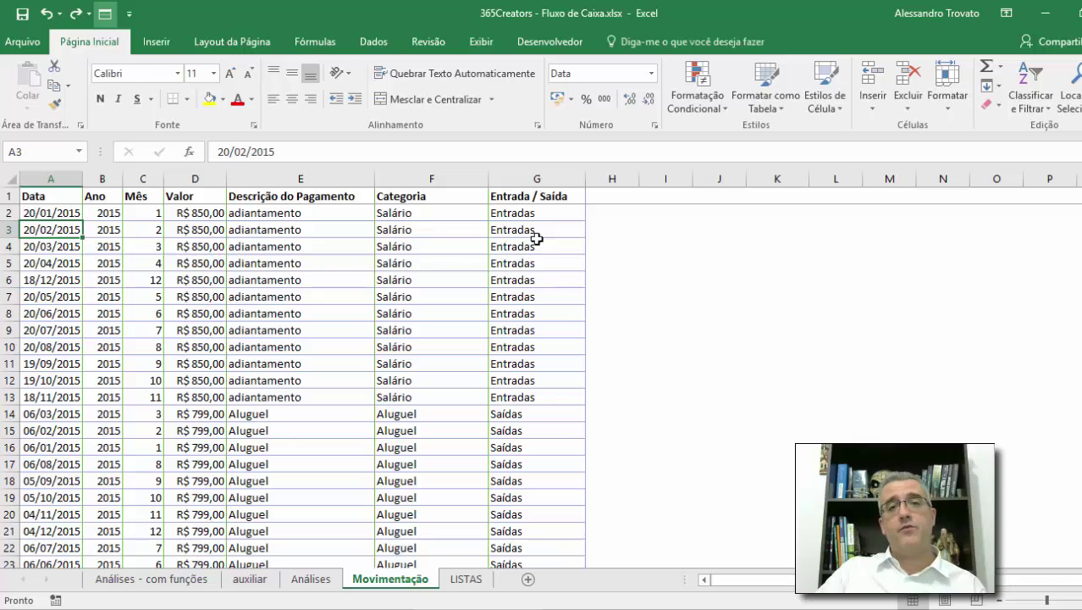
# Examine the transaction columns on the Movimentação sheet, from Data through Entrada / Saída
pyautogui.click(533, 263)
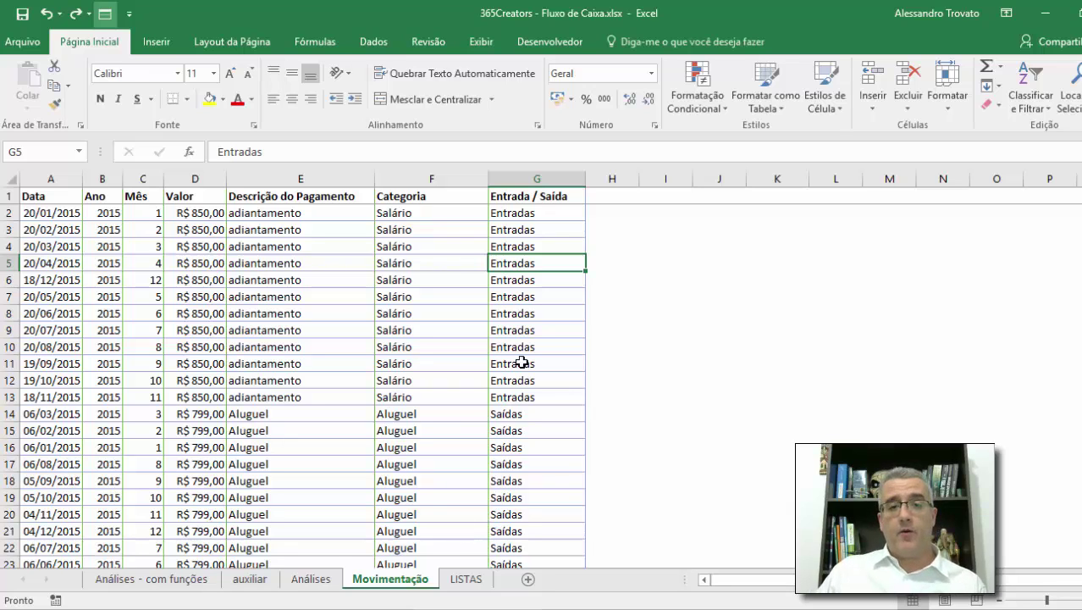
pyautogui.click(480, 327)
pyautogui.hotkey('ctrl', 'Home')
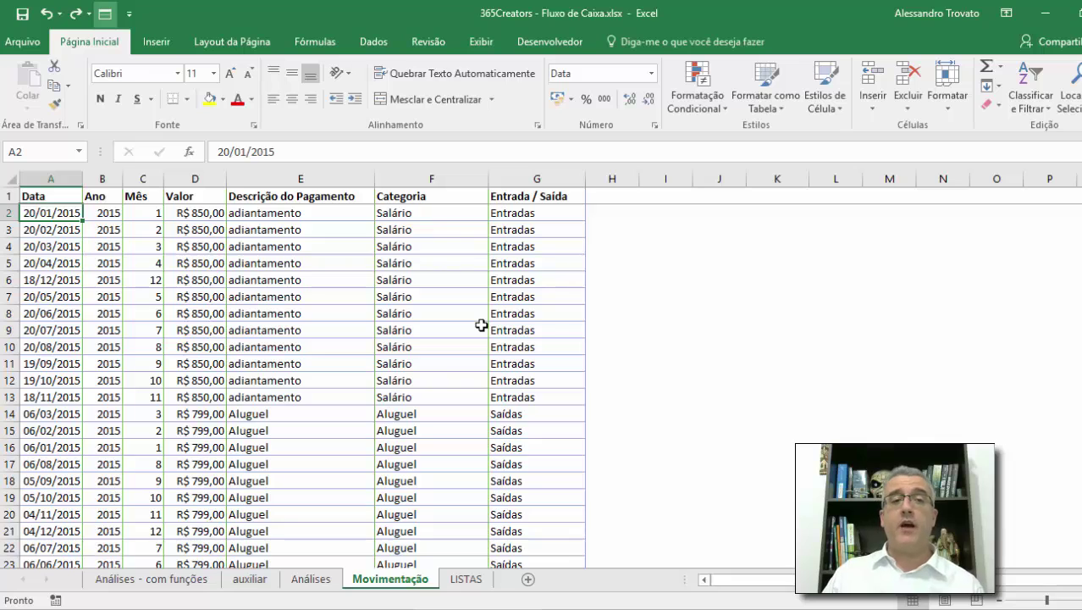
pyautogui.hotkey('ctrl', 'Right')
pyautogui.press('Up')
pyautogui.press('Left')
pyautogui.press('Left')
pyautogui.press('Left')
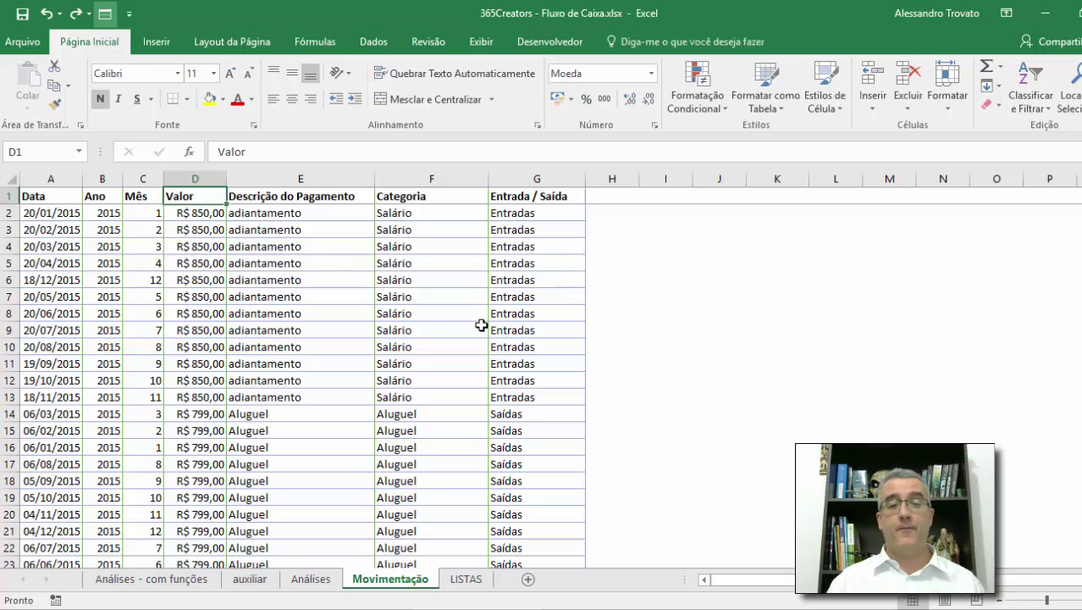
pyautogui.click(498, 315)
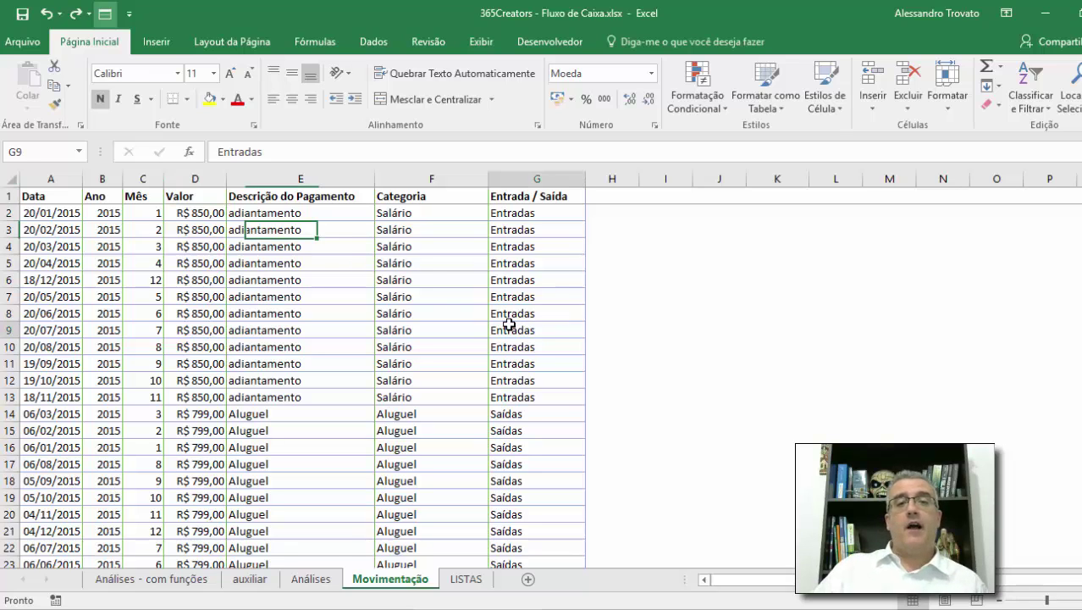
pyautogui.click(349, 290)
pyautogui.click(80, 195)
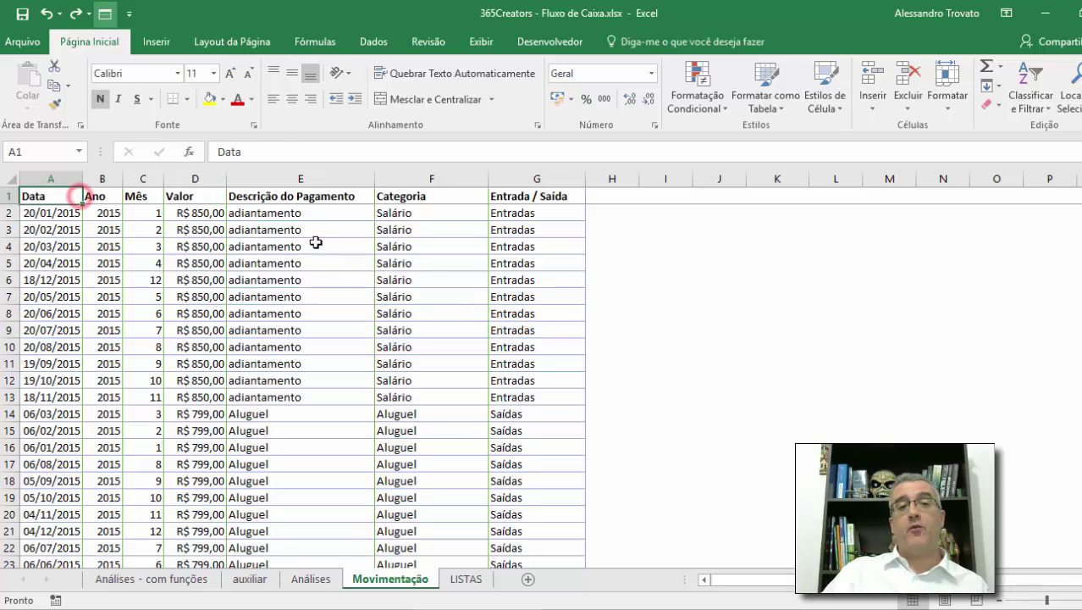
pyautogui.click(314, 242)
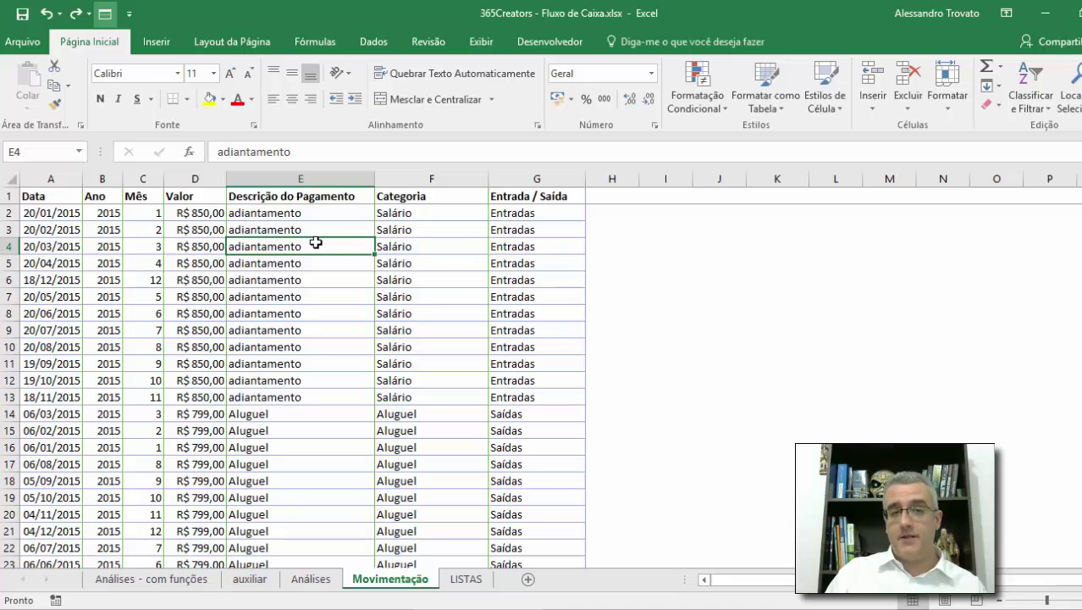
pyautogui.hotkey('ctrl', 'pageup')
pyautogui.hotkey('ctrl', 'pagedown')
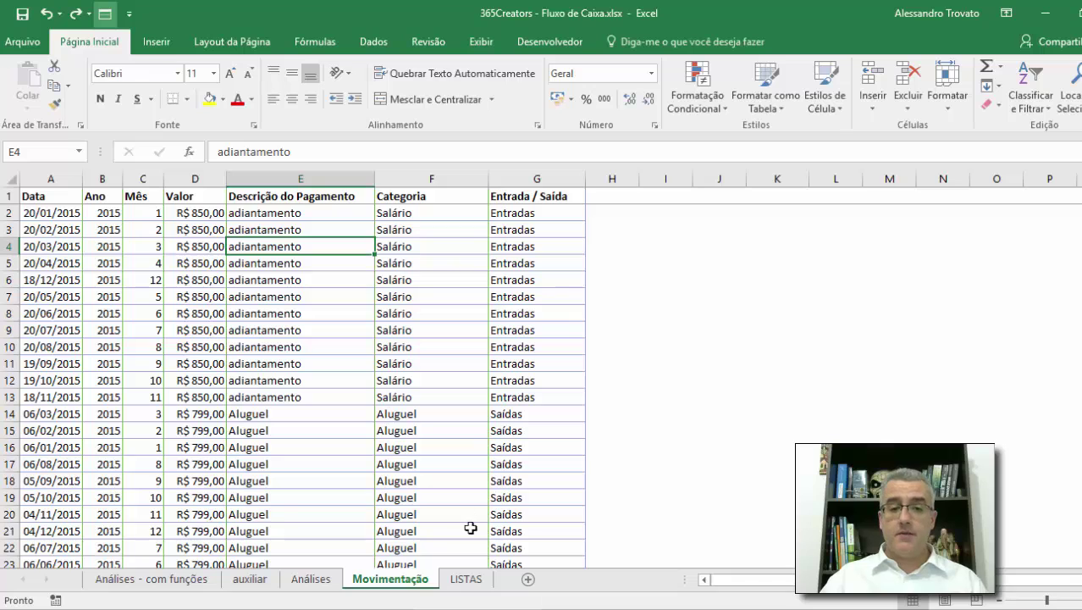
# Open the LISTAS sheet and review the Categorias list from Adiantamento down to Jornais e Revistas
pyautogui.click(467, 579)
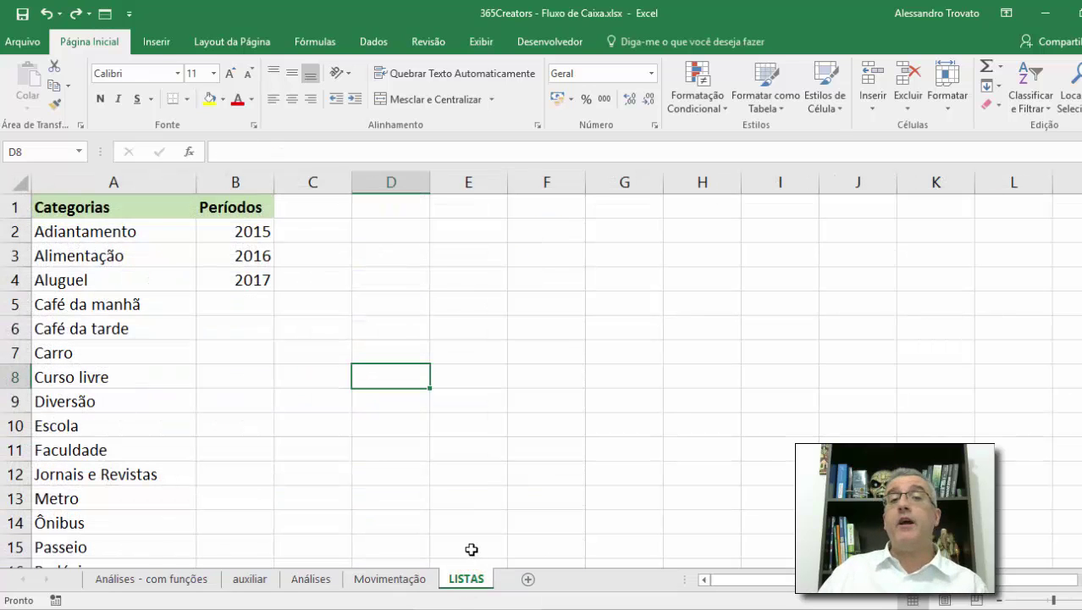
pyautogui.click(165, 275)
pyautogui.scroll(-5, 133, 255)
pyautogui.scroll(-1, 133, 254)
pyautogui.scroll(6, 133, 254)
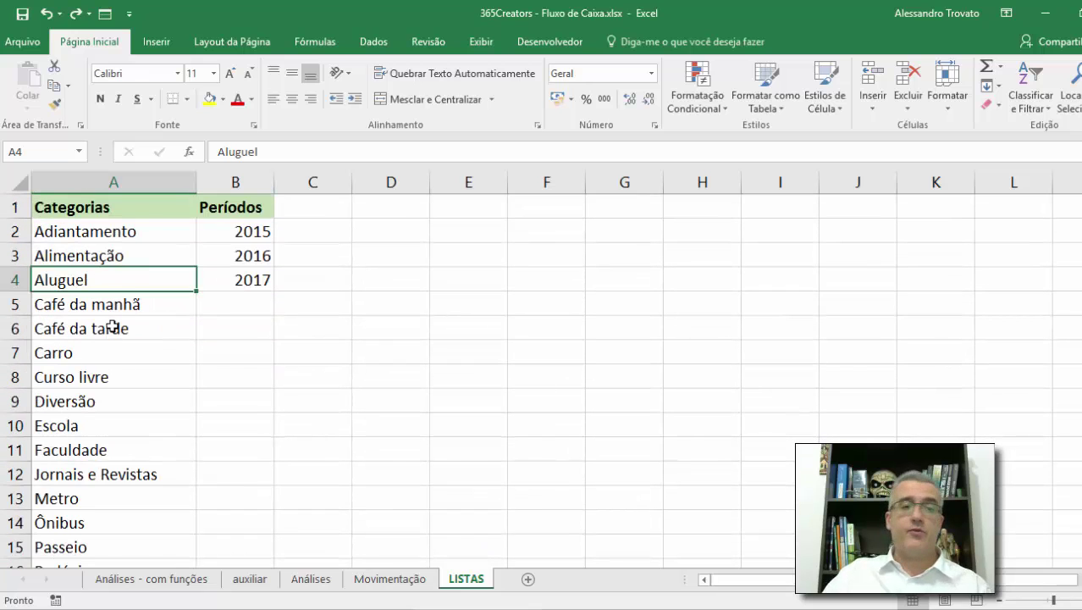
pyautogui.click(114, 234)
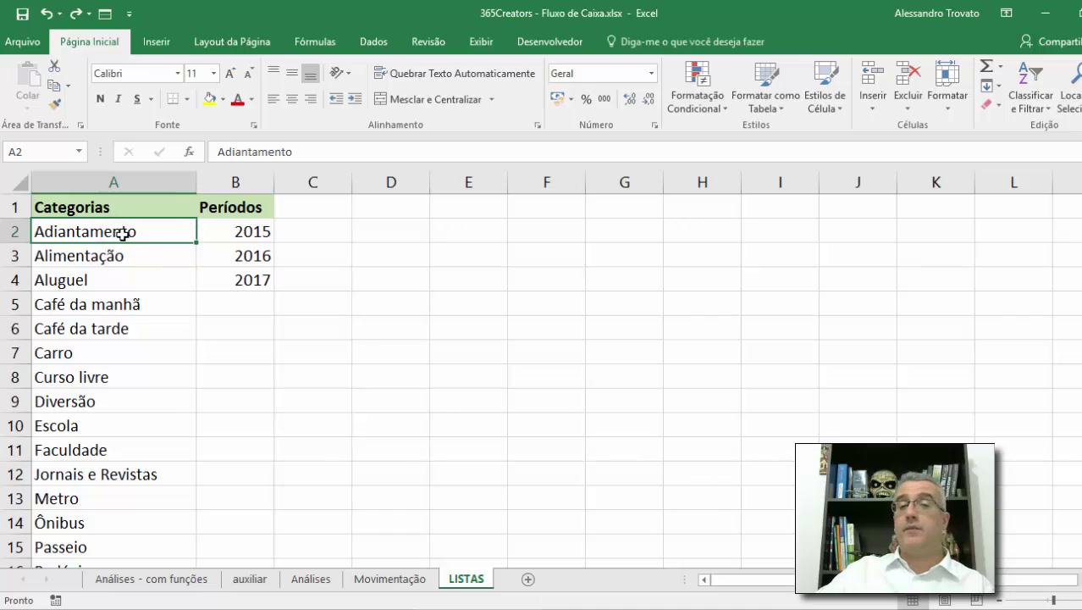
pyautogui.click(122, 257)
pyautogui.click(109, 279)
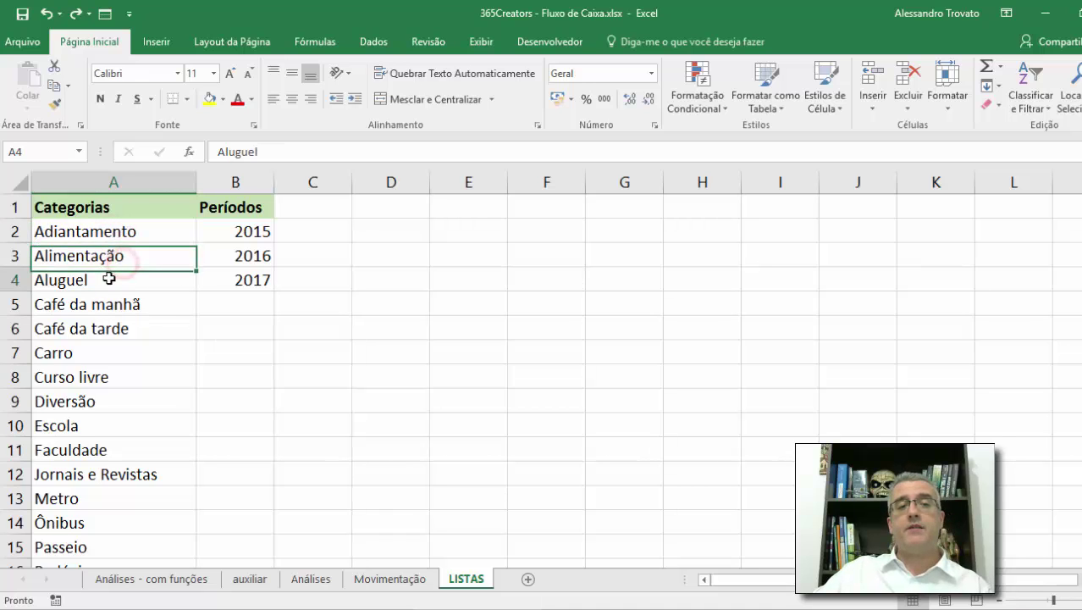
pyautogui.click(138, 317)
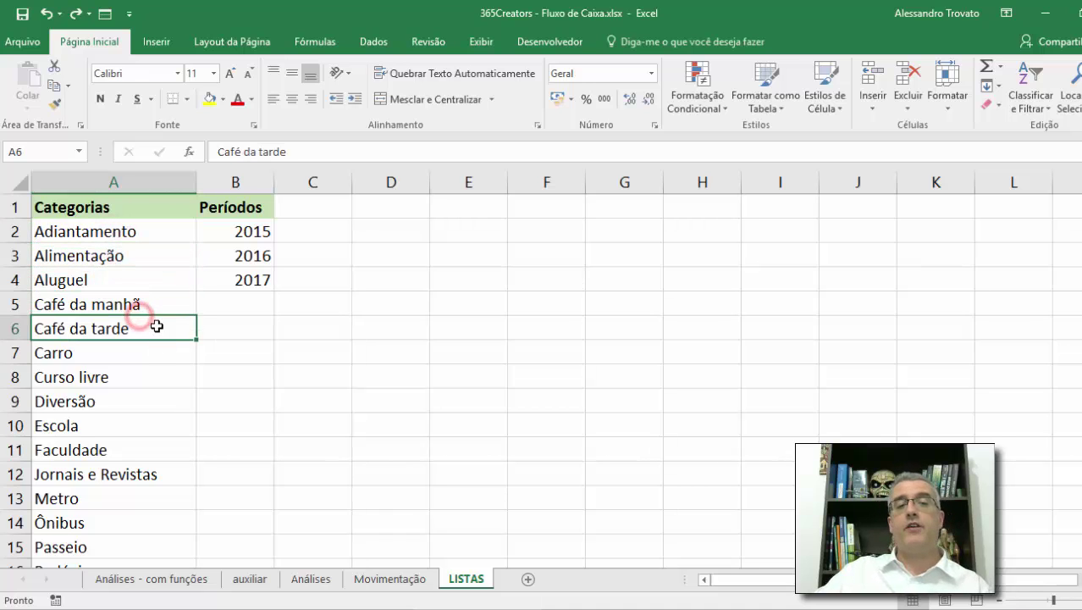
pyautogui.click(145, 351)
pyautogui.click(148, 378)
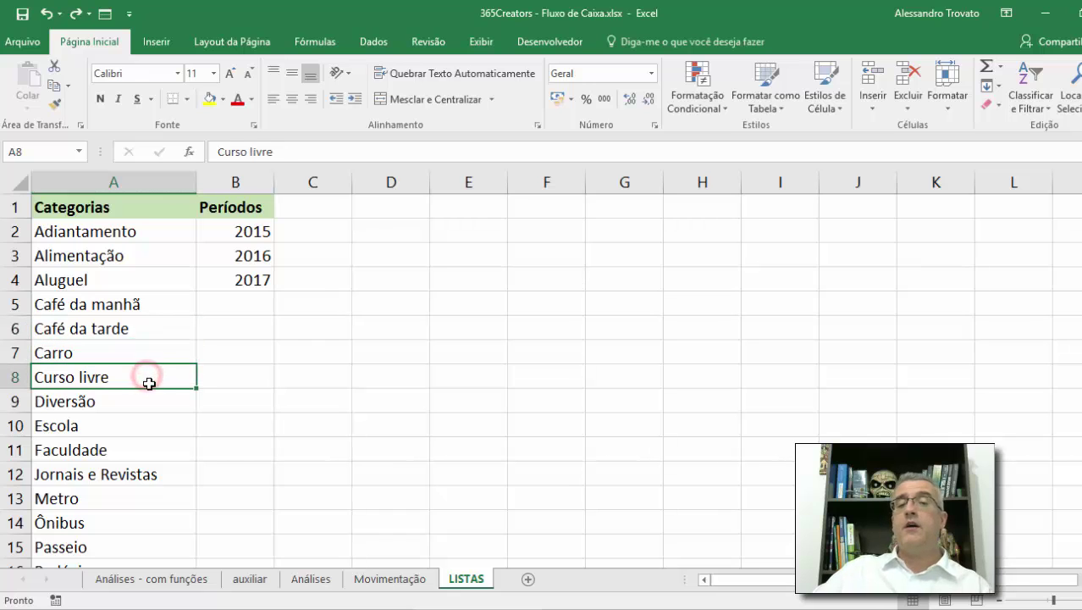
pyautogui.click(137, 399)
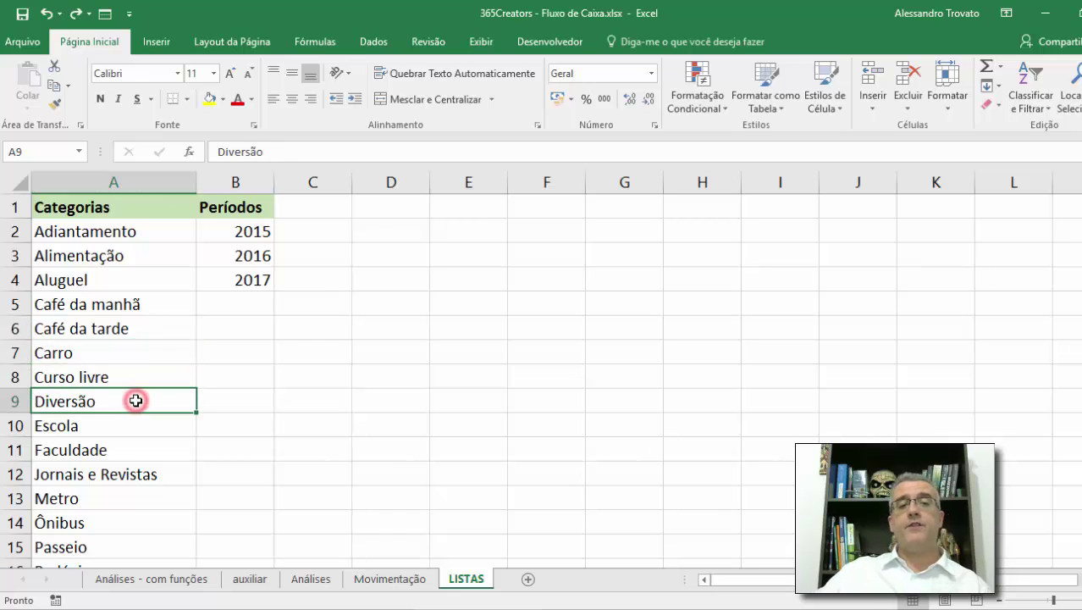
pyautogui.press('Down')
pyautogui.press('Down')
pyautogui.press('Down')
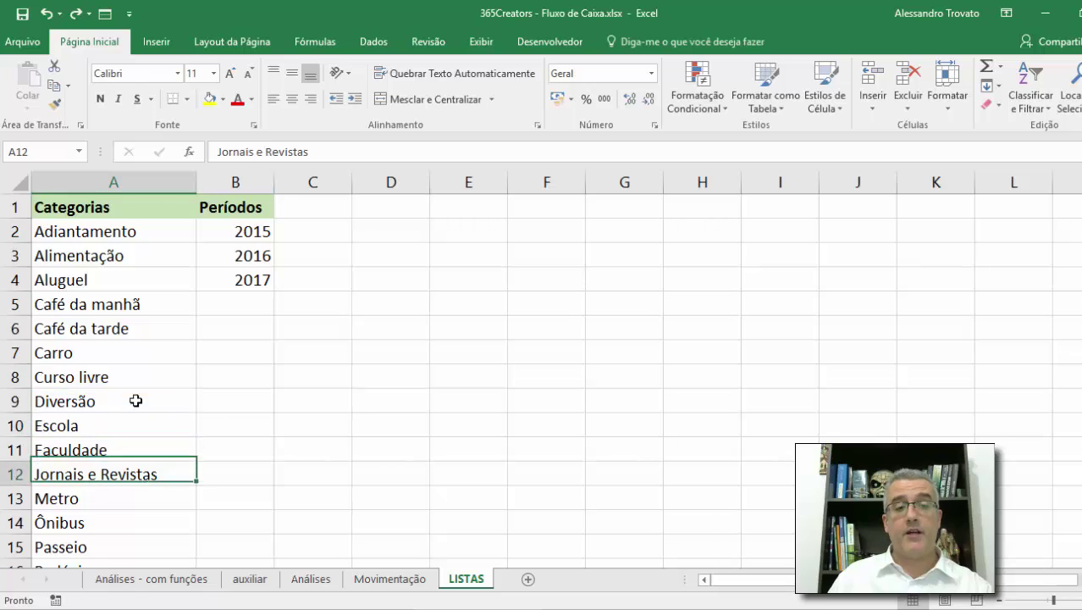
# Correct the category name in cell A13 of the LISTAS sheet to Metrô
pyautogui.press('Down')
pyautogui.press('Down')
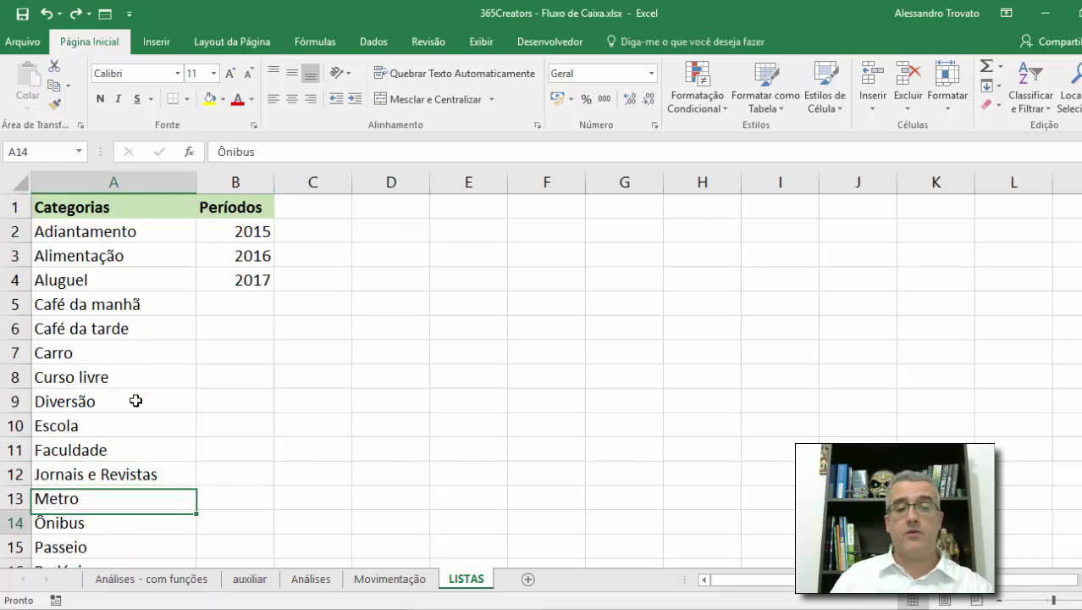
pyautogui.press('Up')
pyautogui.press('BackSpace')
pyautogui.write('Metrô')
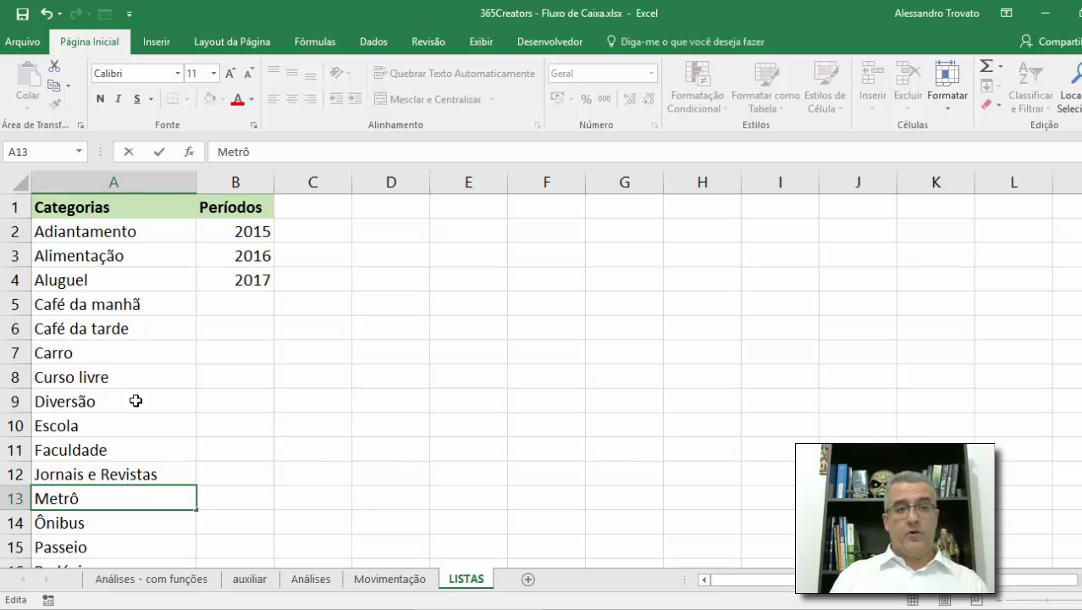
pyautogui.press('Return')
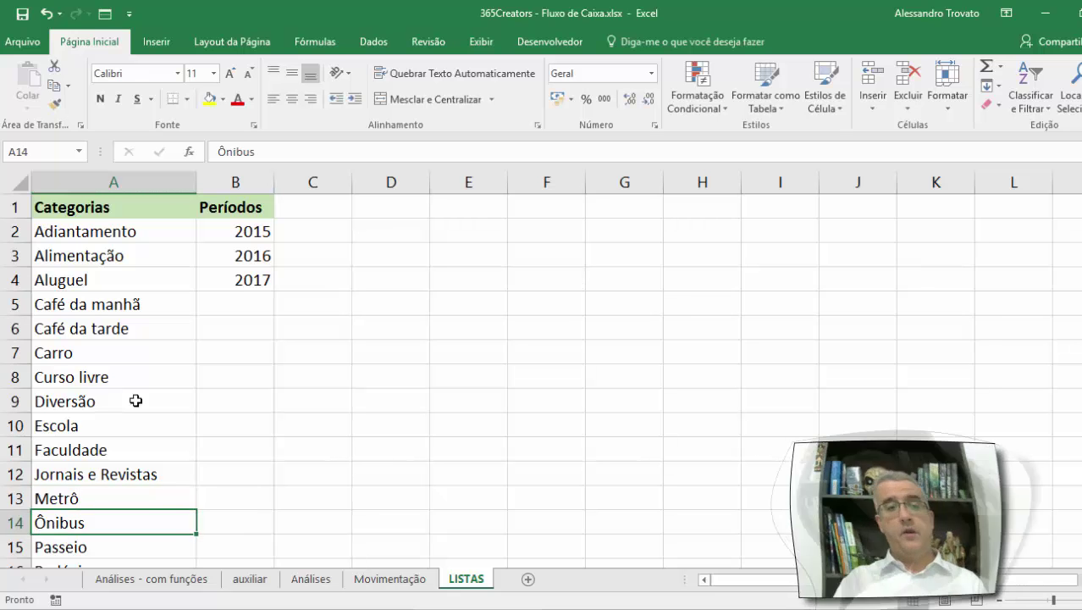
# Review the remaining categories below Metrô as far as Reforma, and return to the first category in A2
pyautogui.press('Down')
pyautogui.press('Down')
pyautogui.press('Down')
pyautogui.press('Down')
pyautogui.press('Down')
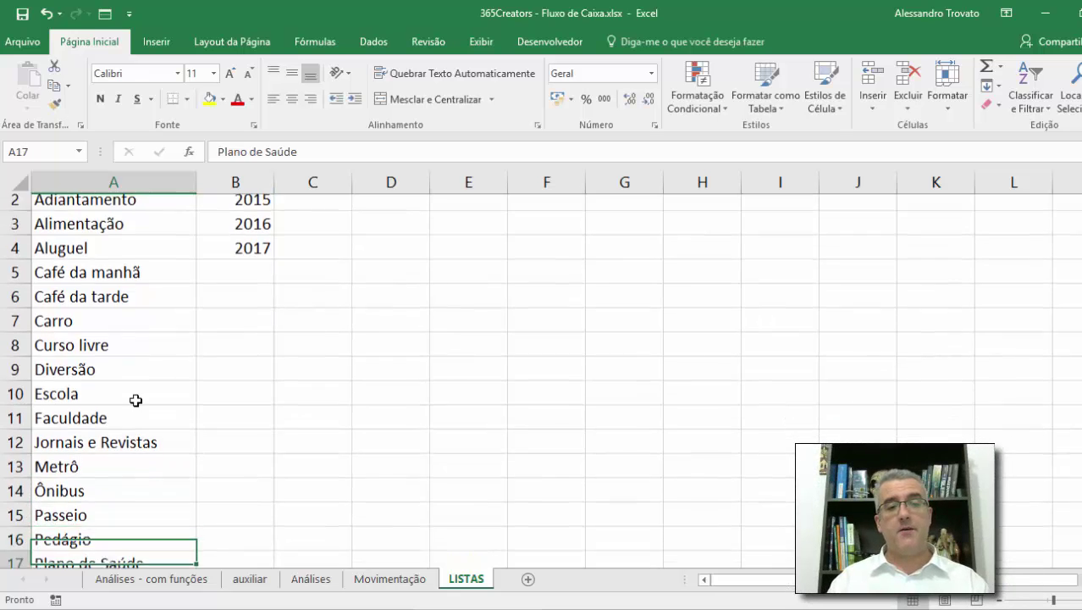
pyautogui.press('Up')
pyautogui.press('Up')
pyautogui.press('Up')
pyautogui.press('Down')
pyautogui.press('Down')
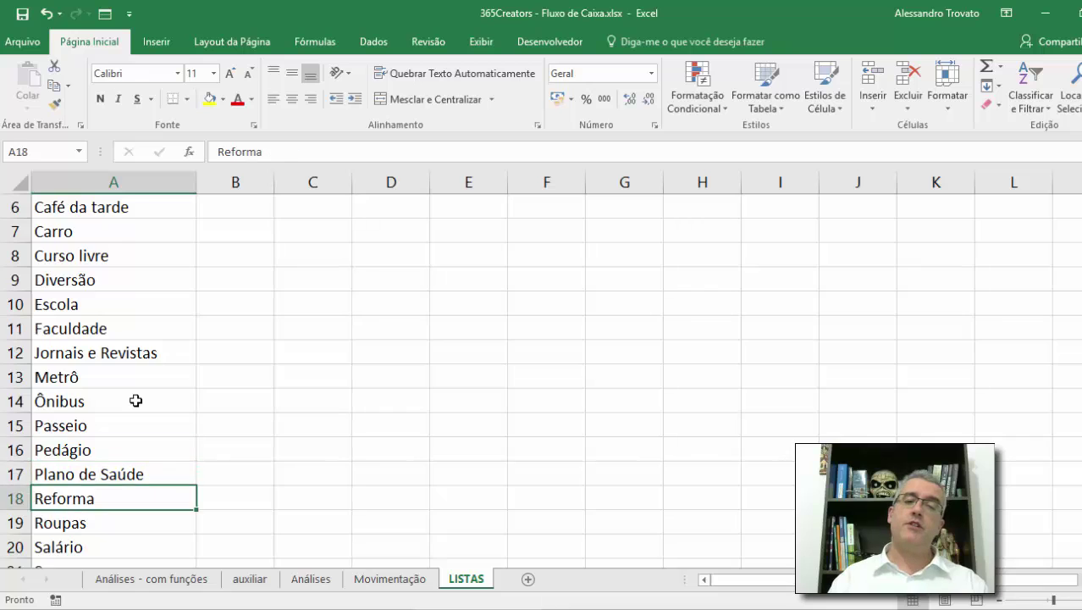
pyautogui.hotkey('ctrl', 'Up')
pyautogui.press('Down')
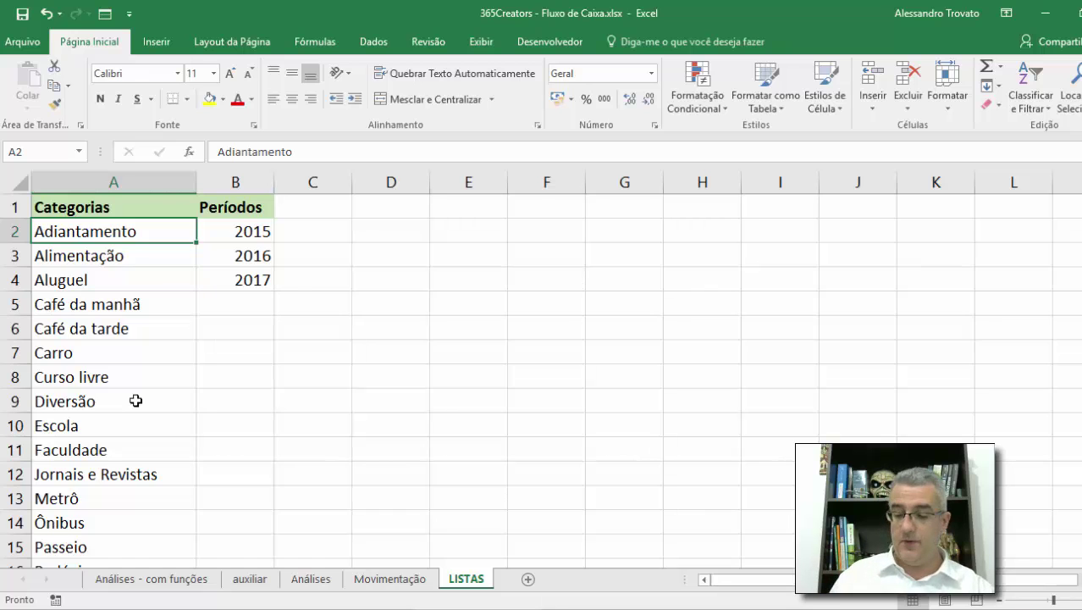
# Return to the Movimentação sheet and review the payment description and category entries
pyautogui.hotkey('ctrl', 'pageup')
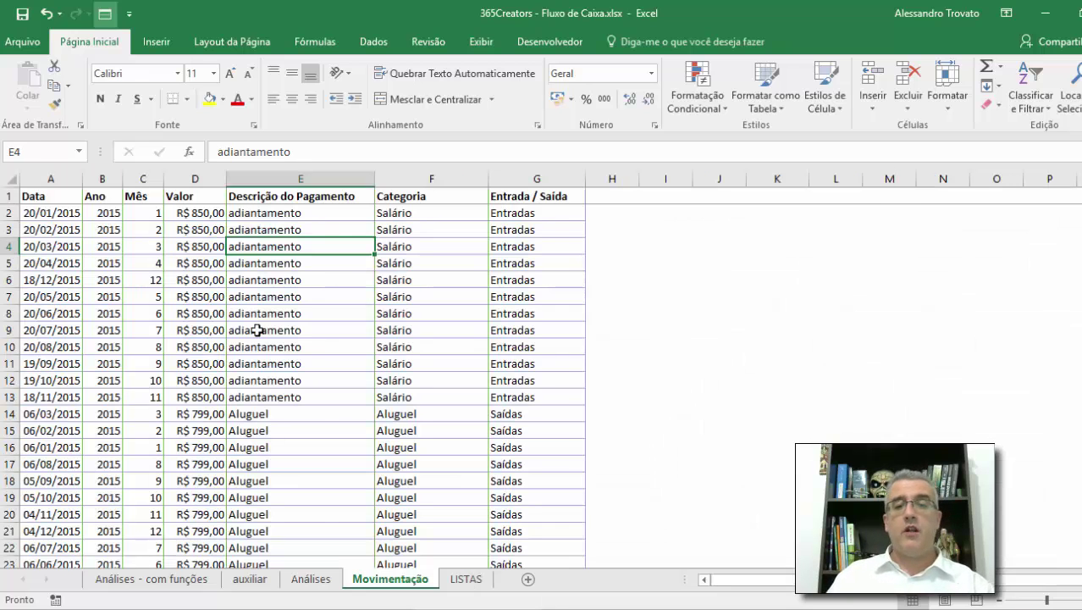
pyautogui.click(438, 343)
pyautogui.click(364, 264)
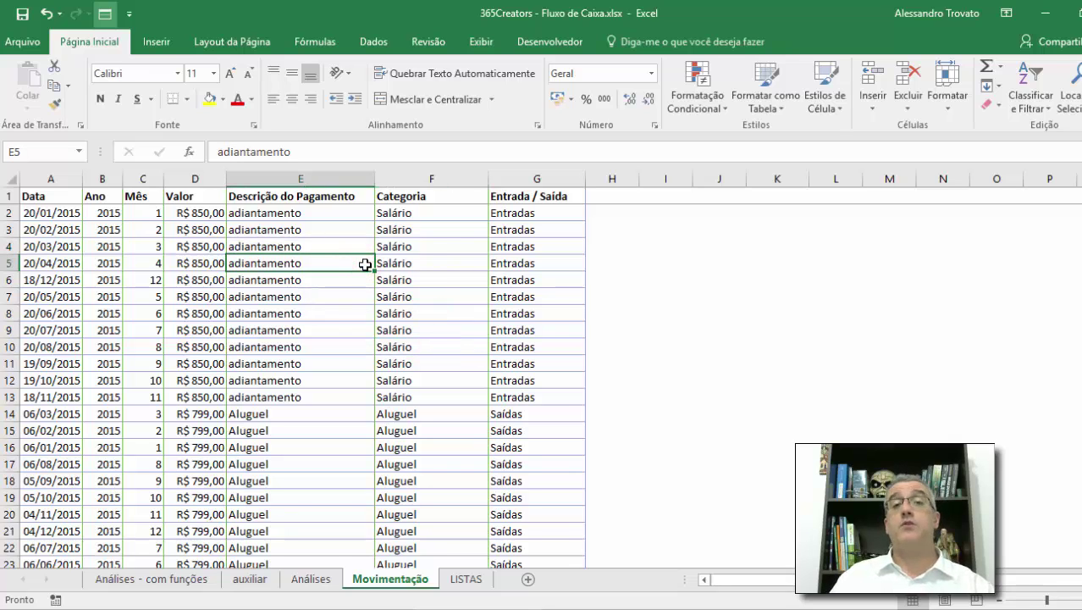
pyautogui.click(359, 281)
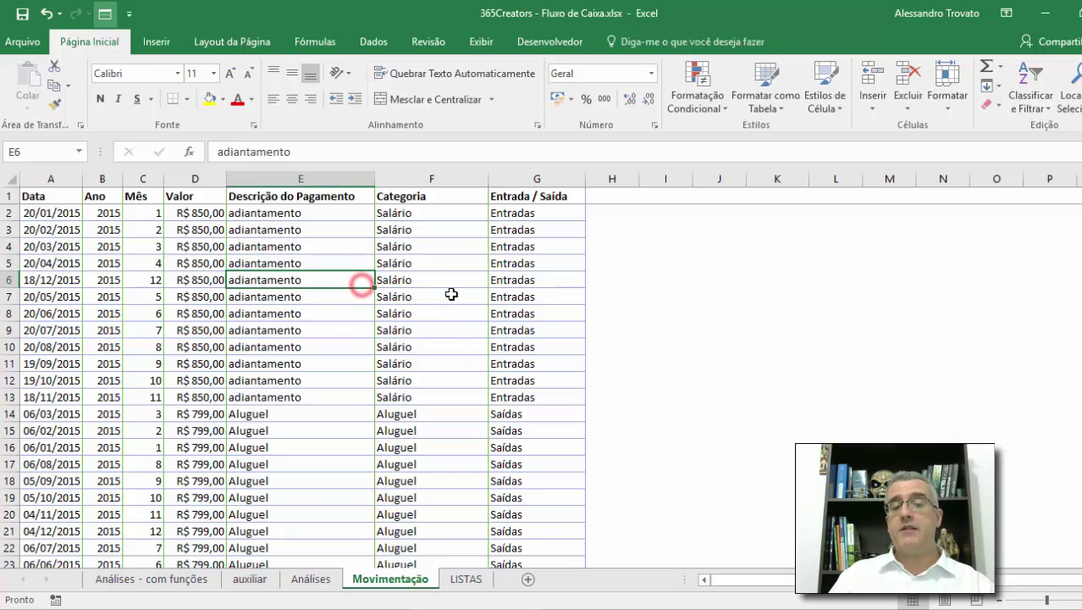
# Open the Análises sheet and examine its category totals table and column chart
pyautogui.hotkey('ctrl', 'pageup')
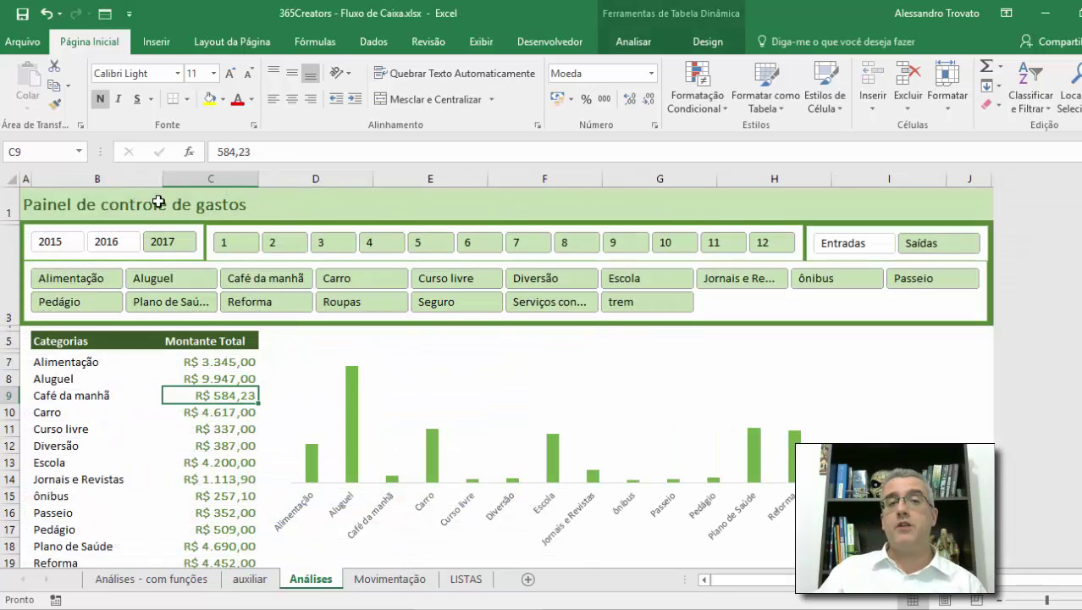
pyautogui.scroll(-1, 227, 373)
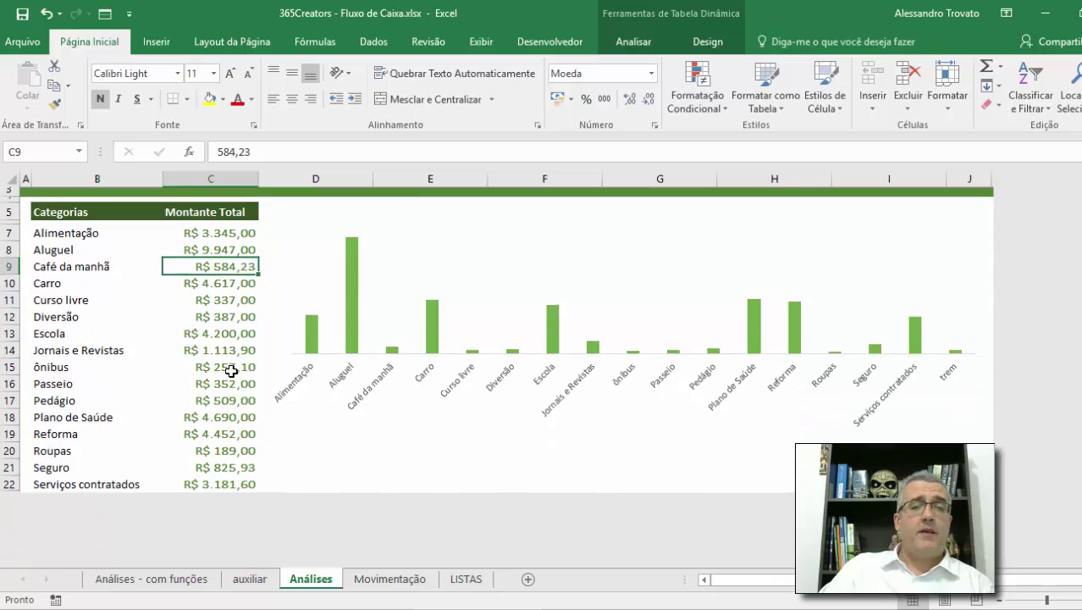
pyautogui.scroll(1, 231, 370)
pyautogui.scroll(1, 231, 370)
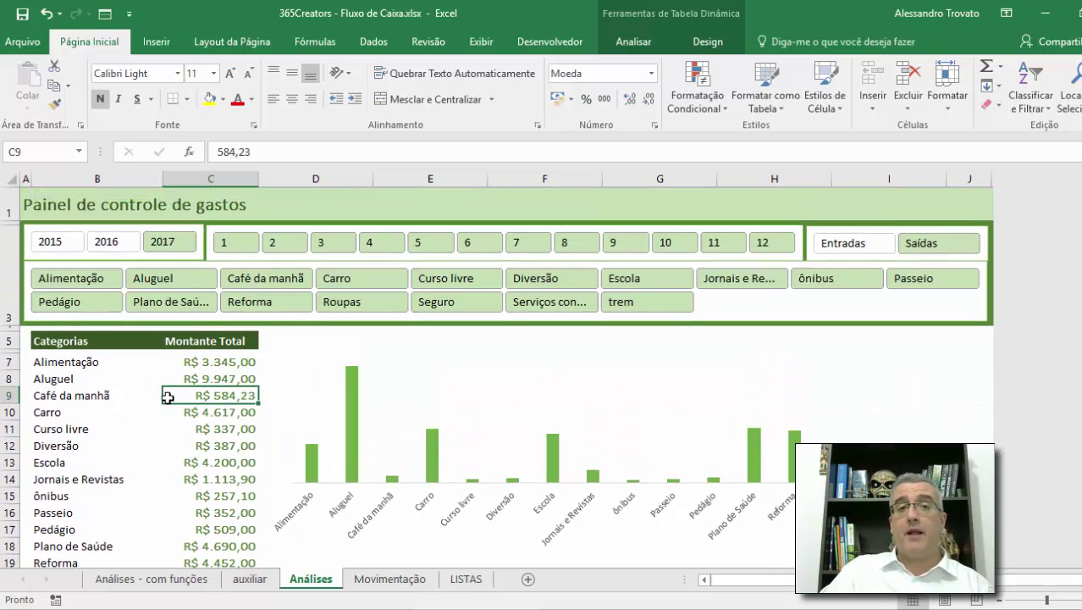
pyautogui.click(297, 366)
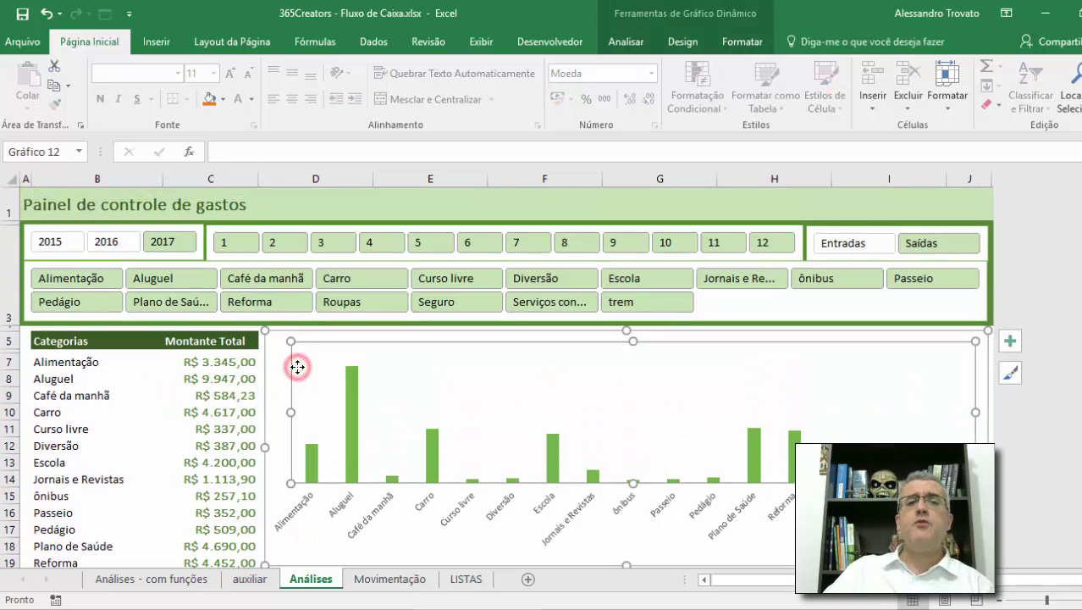
pyautogui.click(279, 363)
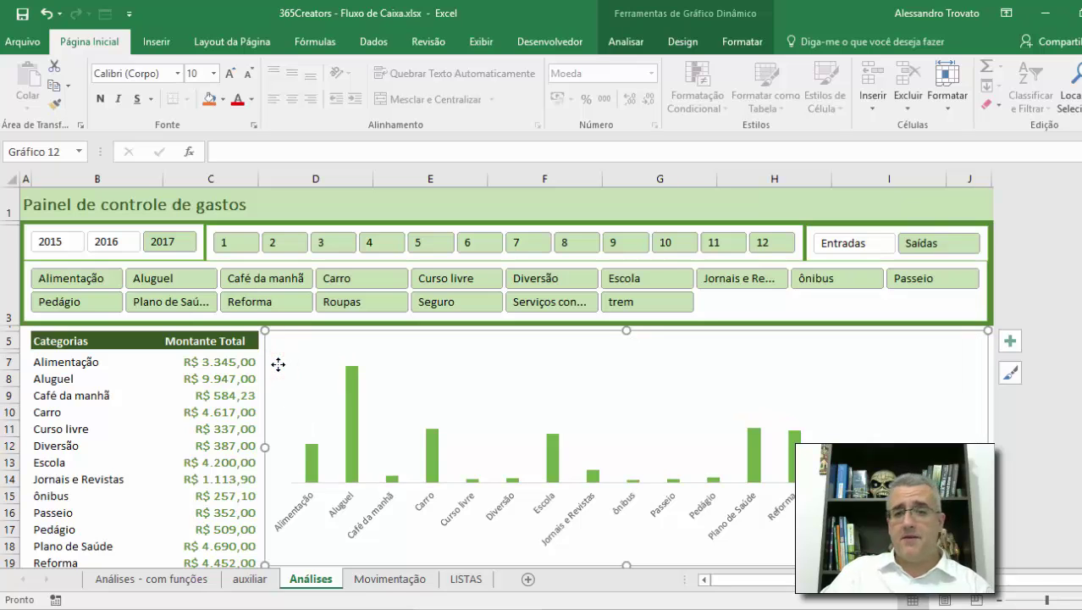
pyautogui.click(753, 445)
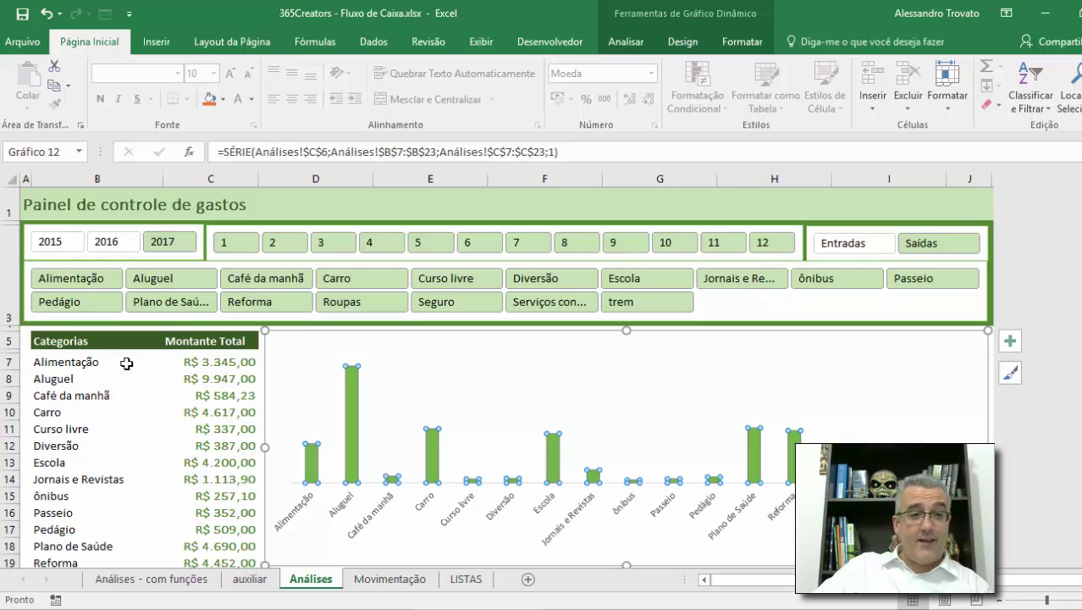
pyautogui.click(205, 388)
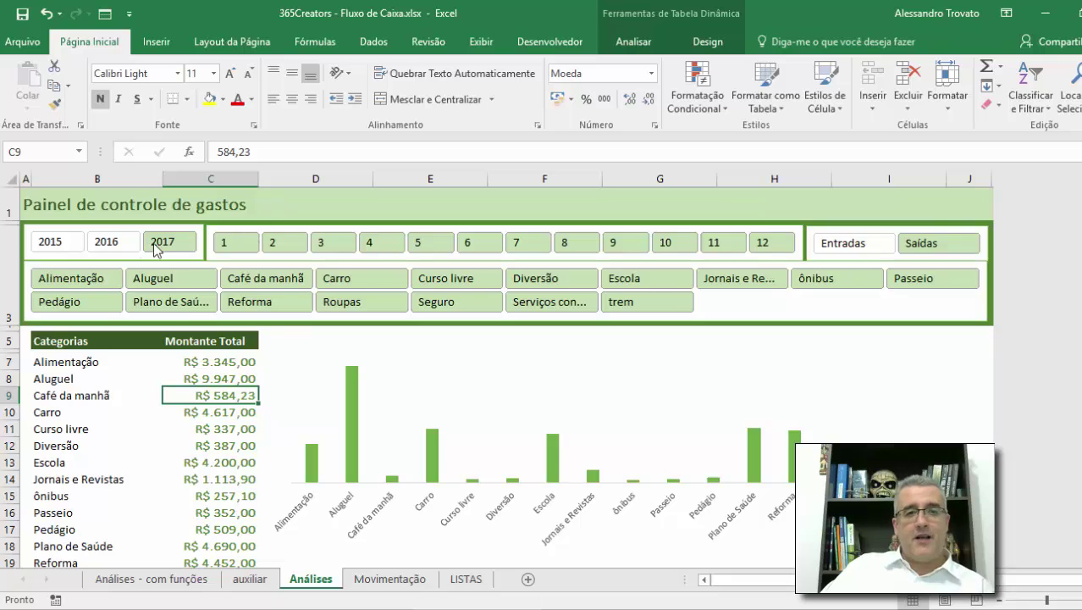
# Compare the yearly expenses on the dashboard by filtering to 2015, 2016 and back to 2017
pyautogui.click(71, 246)
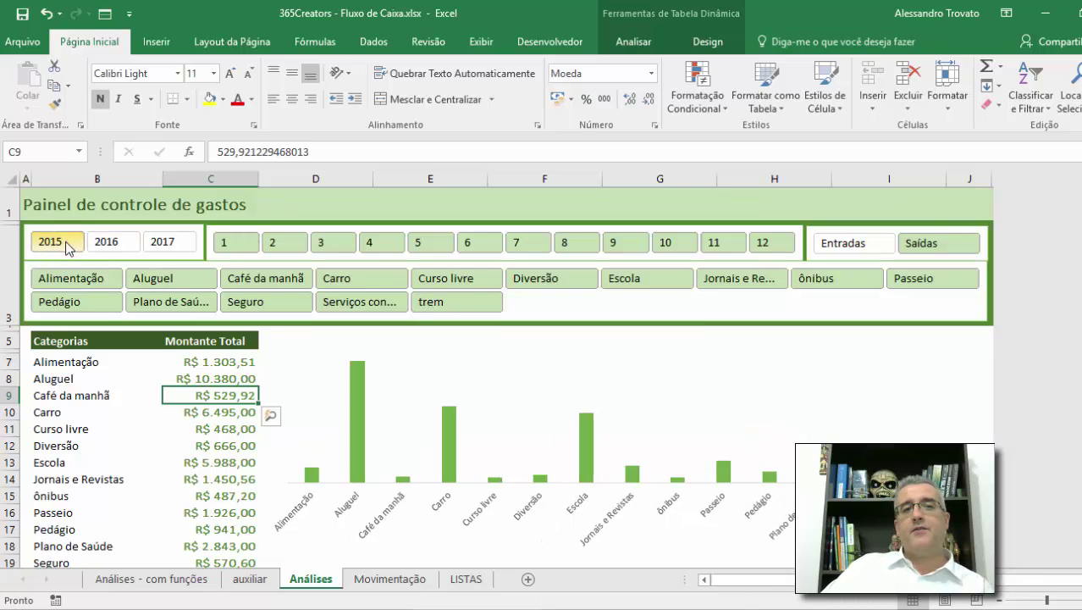
pyautogui.click(102, 242)
pyautogui.click(182, 243)
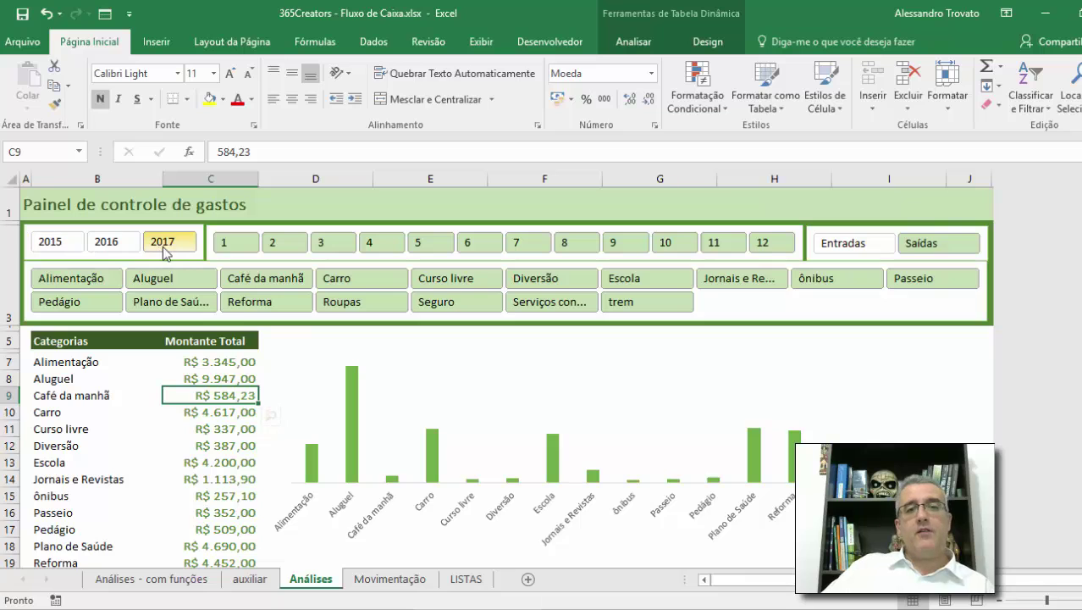
# Filter the 2017 dashboard to month 2 and the Entradas transaction type
pyautogui.click(286, 243)
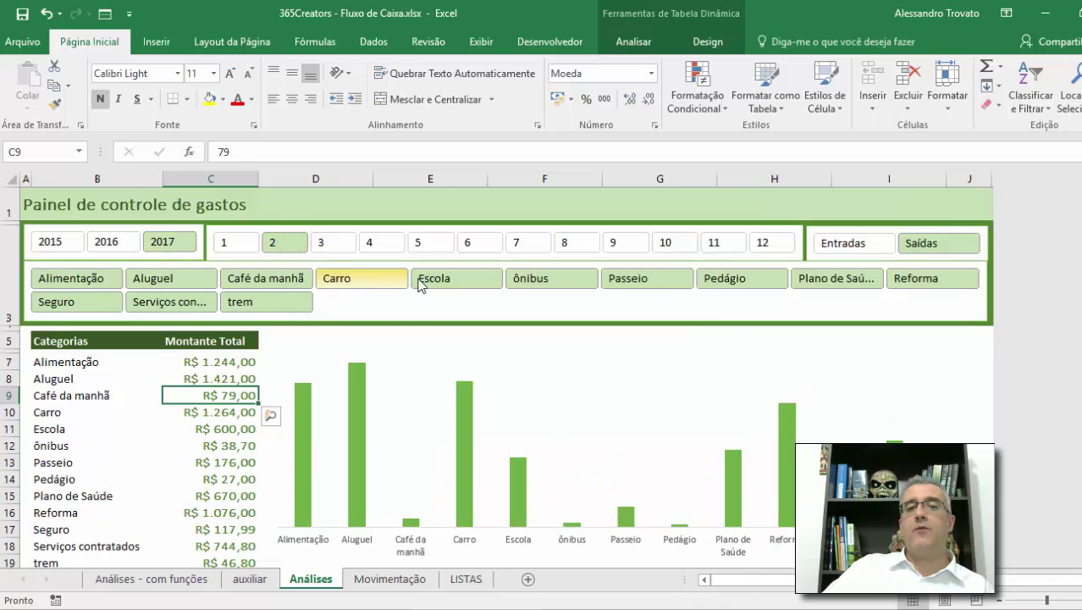
pyautogui.click(865, 252)
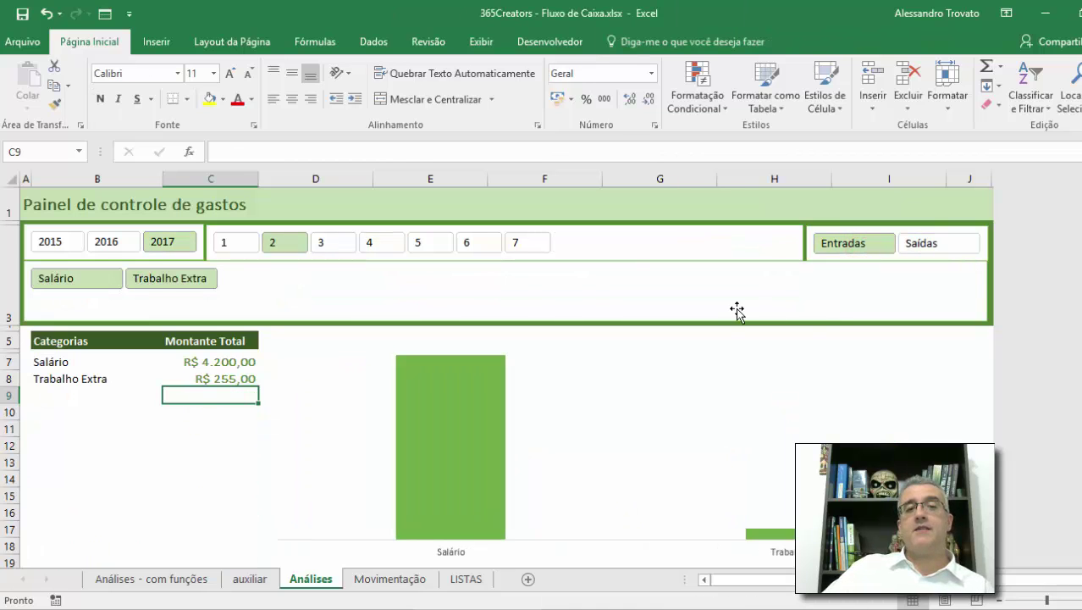
# Filter the dashboard to Saídas for years 2015 to 2017 and months 1 to 12, and review the category totals
pyautogui.click(920, 246)
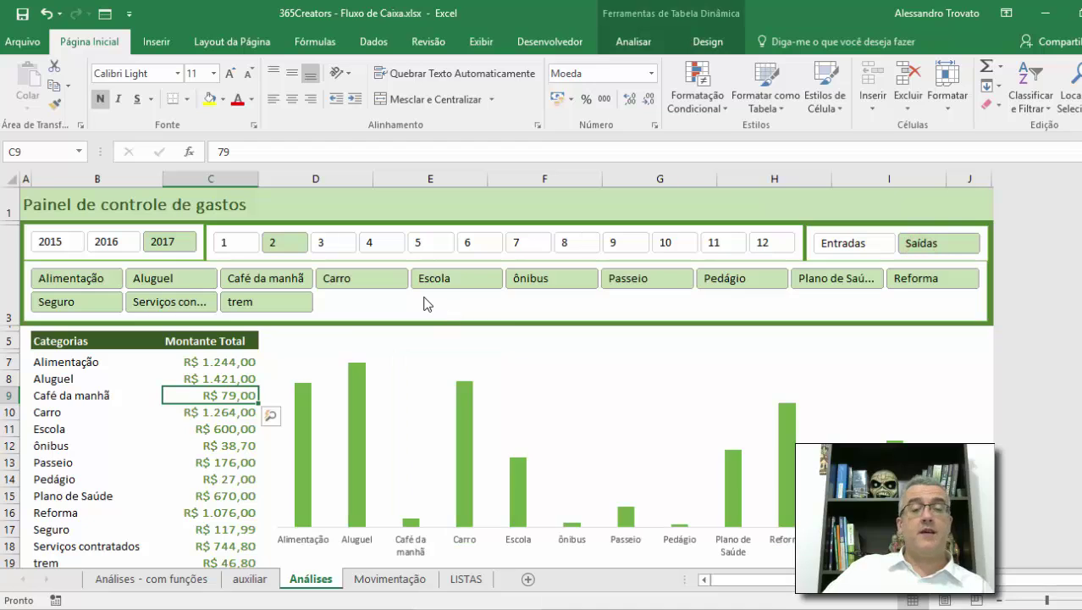
pyautogui.click(52, 241)
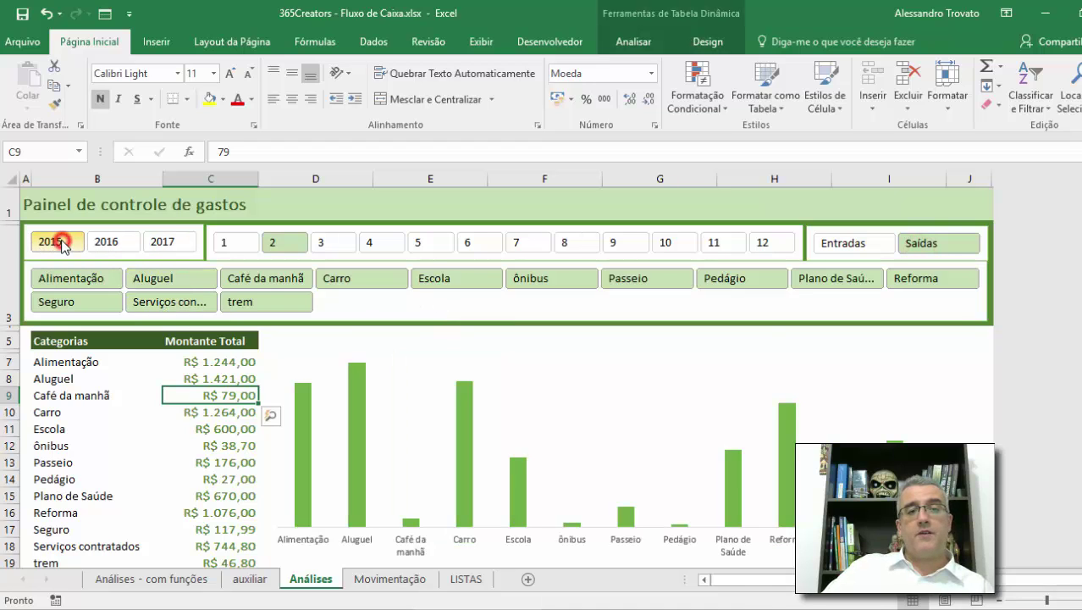
pyautogui.keyDown('shift'); pyautogui.click(146, 244); pyautogui.keyUp('shift')
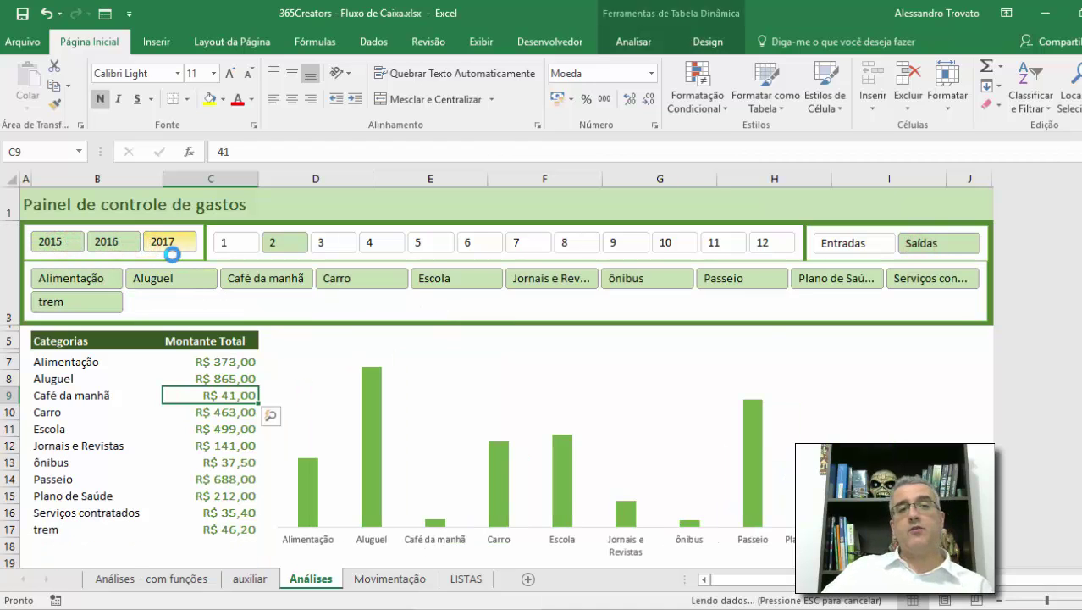
pyautogui.click(252, 242)
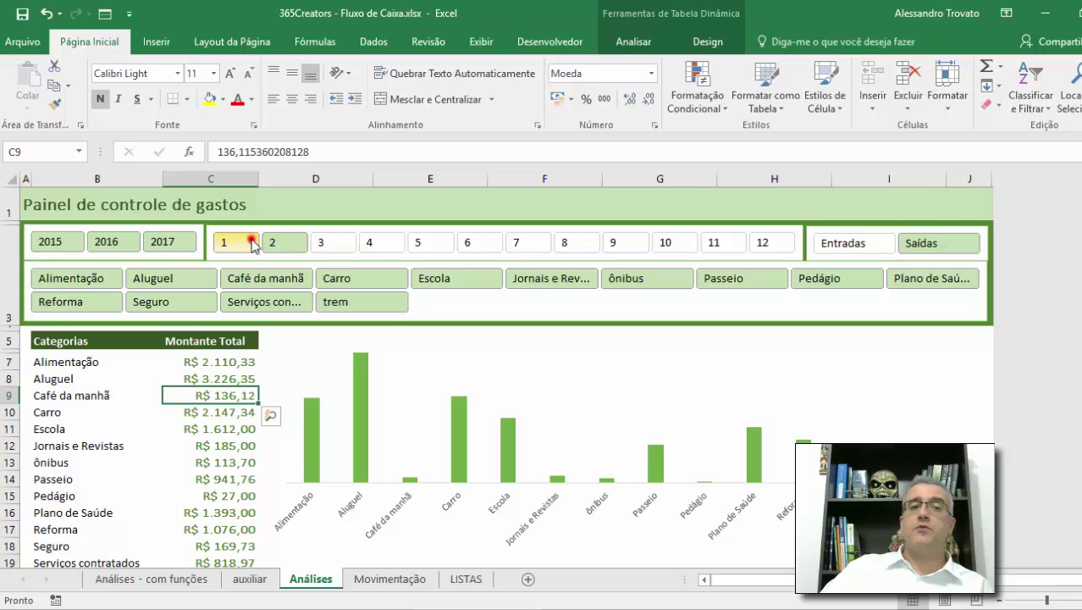
pyautogui.keyDown('shift'); pyautogui.click(768, 242); pyautogui.keyUp('shift')
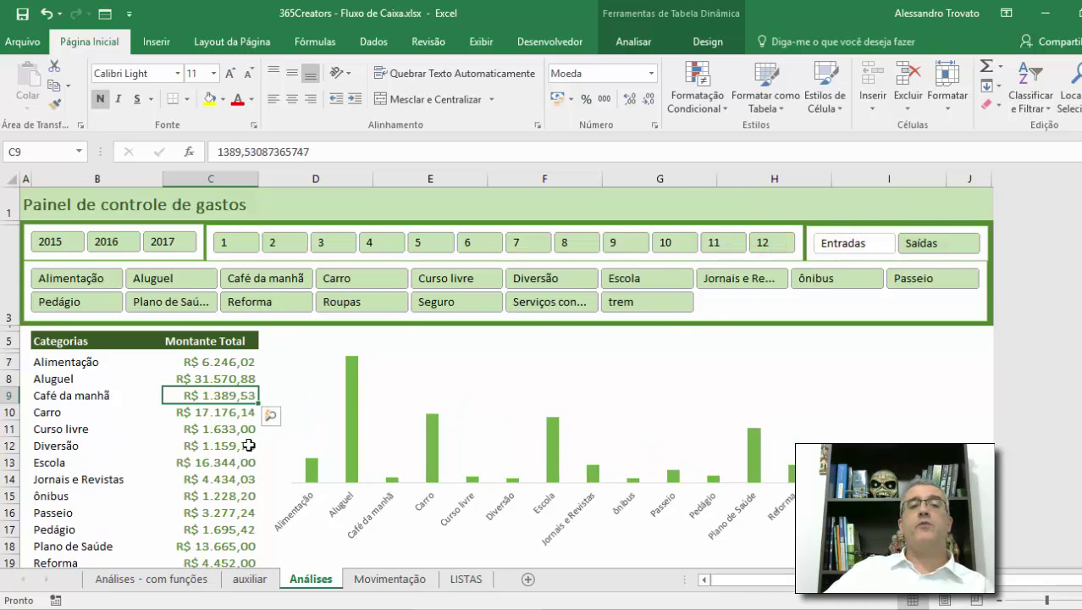
pyautogui.scroll(-3, 254, 444)
pyautogui.scroll(3, 249, 443)
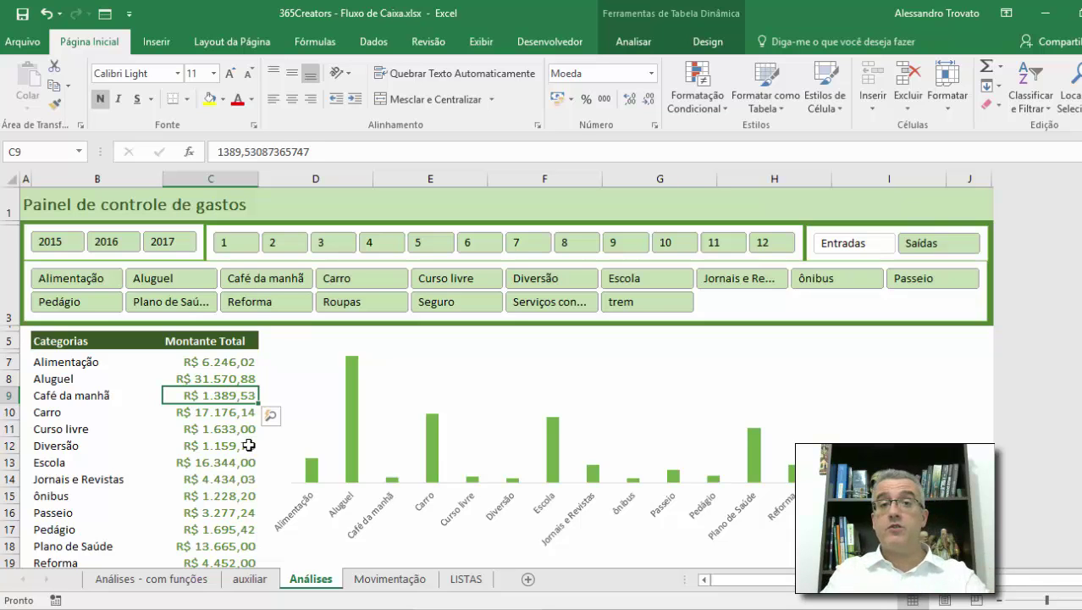
# Open the auxiliar sheet and examine the formulas in the Ordem and Ano anterior columns
pyautogui.click(247, 579)
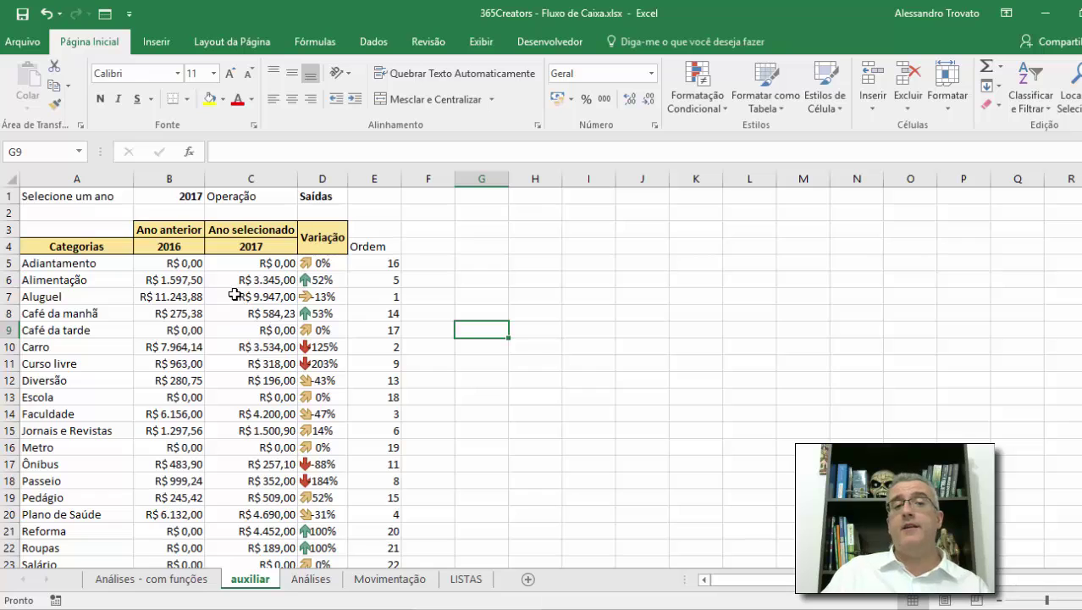
pyautogui.click(388, 263)
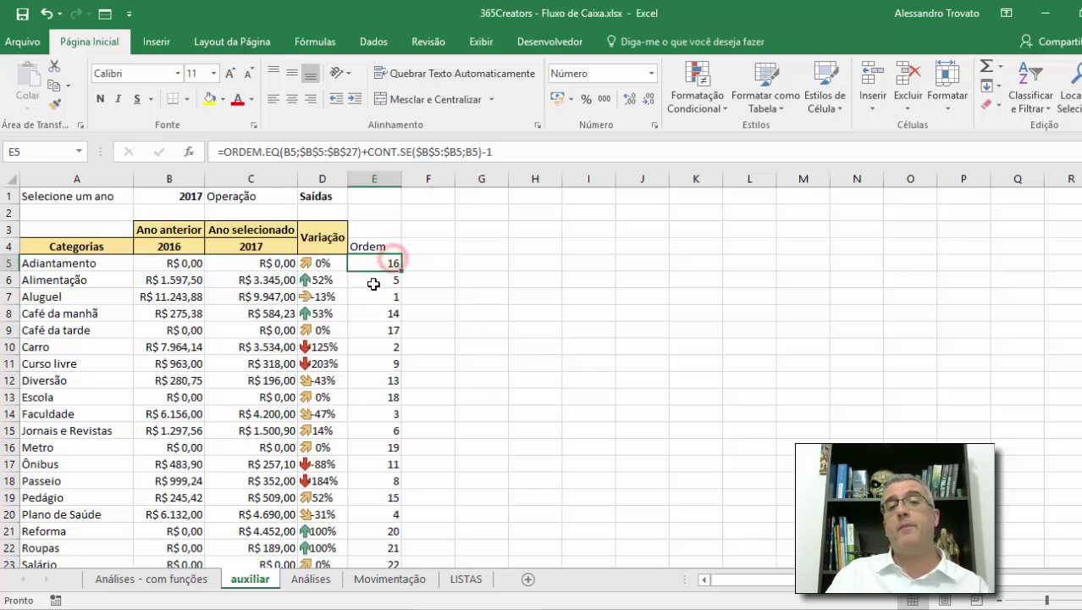
pyautogui.click(390, 280)
pyautogui.click(388, 266)
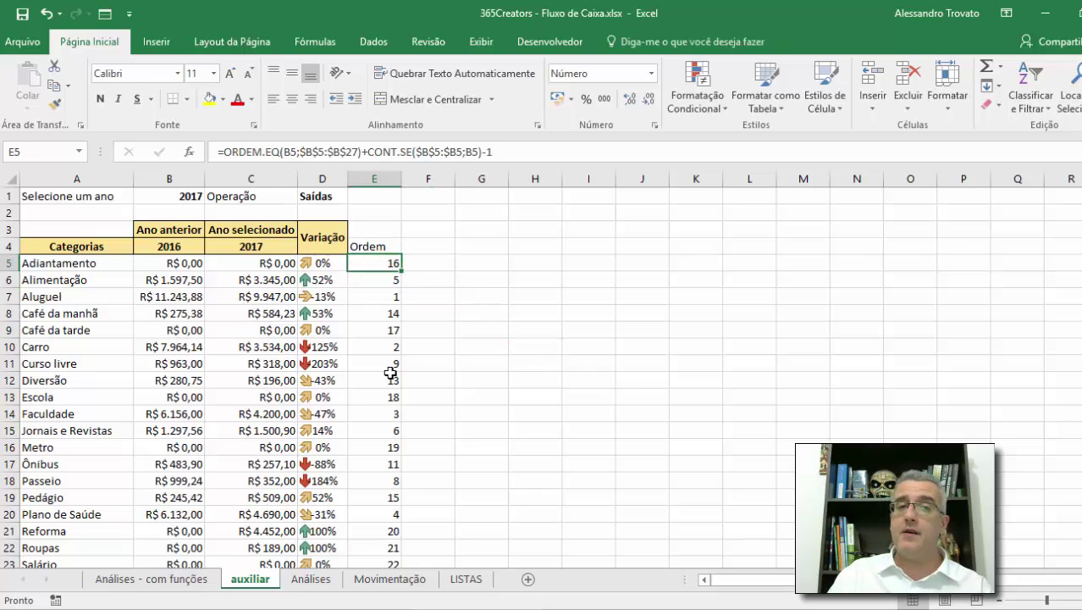
pyautogui.click(200, 298)
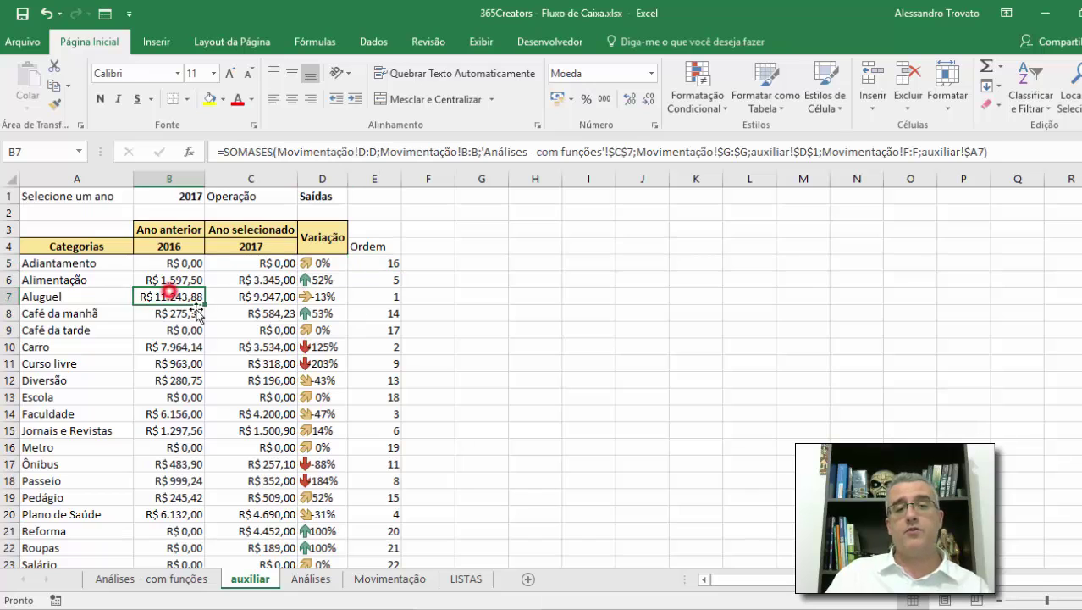
# Change the funnel chart on the Análises - com funções sheet to the monochromatic green color palette
pyautogui.click(173, 581)
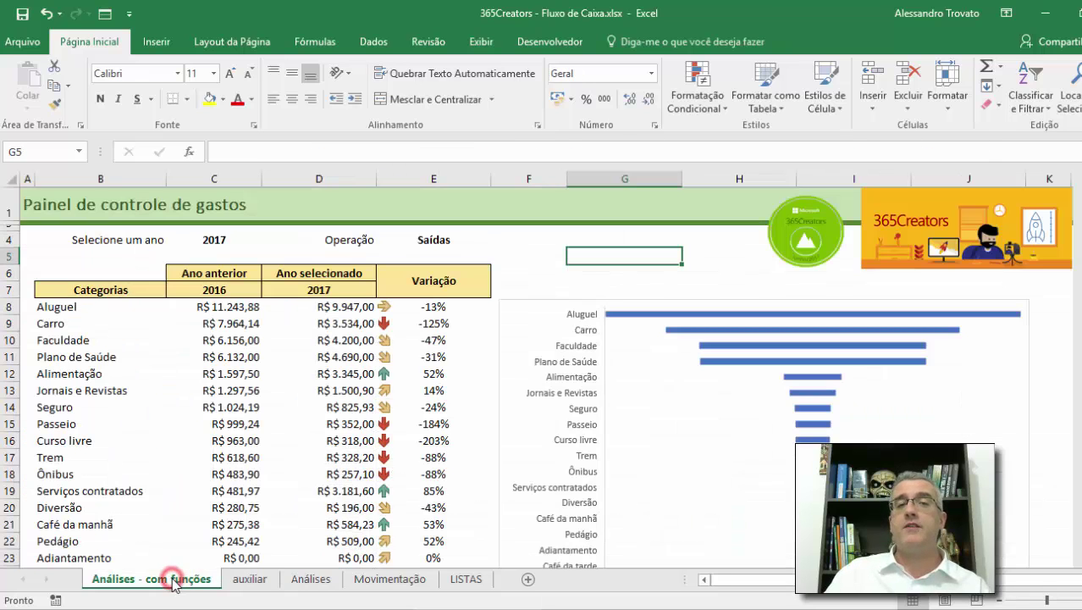
pyautogui.click(507, 315)
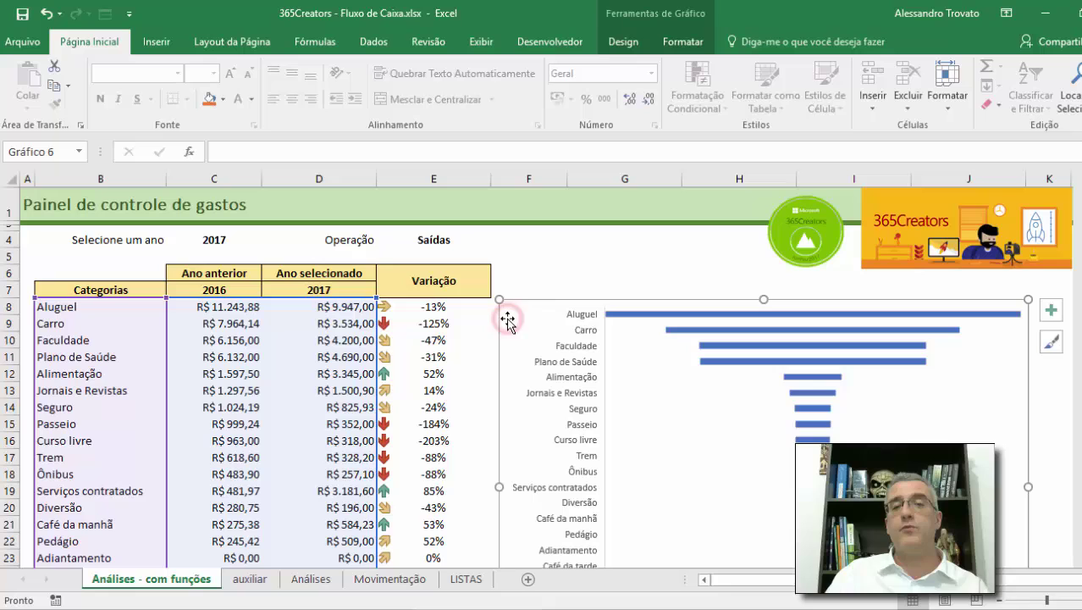
pyautogui.click(666, 46)
pyautogui.click(638, 47)
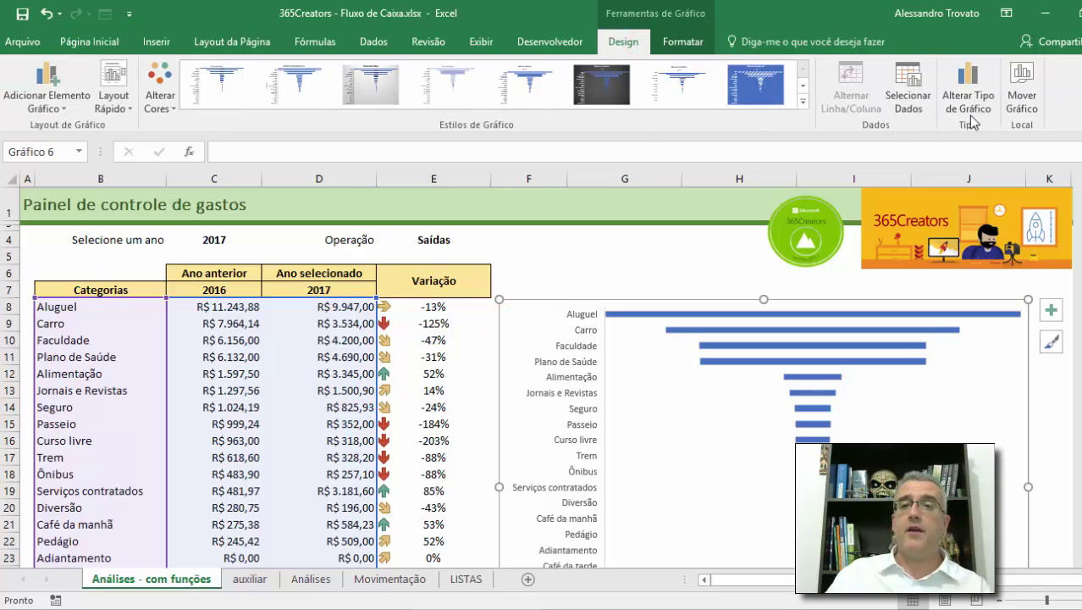
pyautogui.click(152, 80)
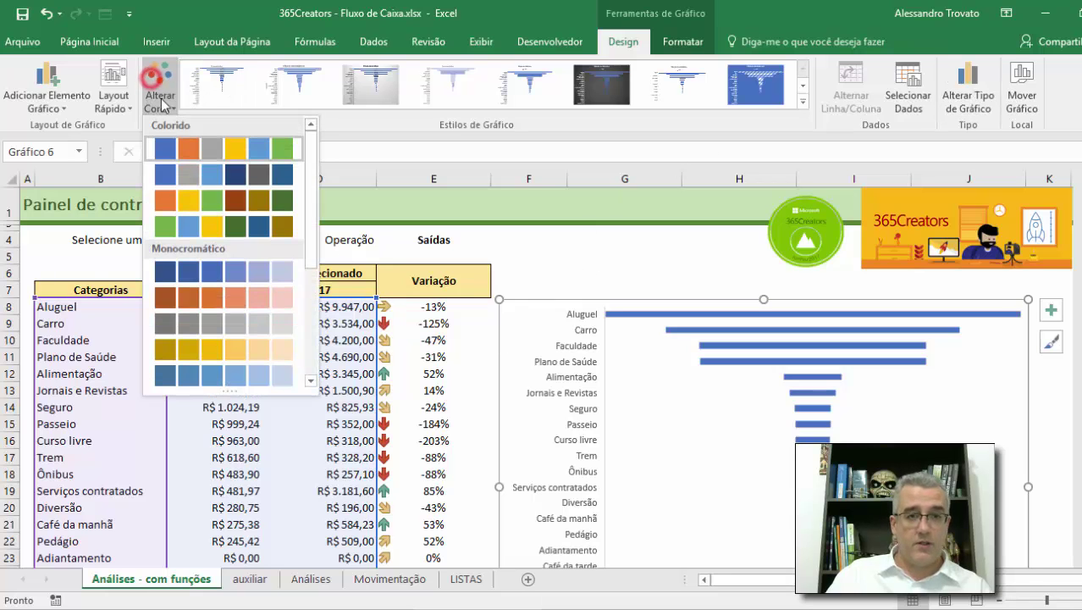
pyautogui.scroll(-1, 228, 339)
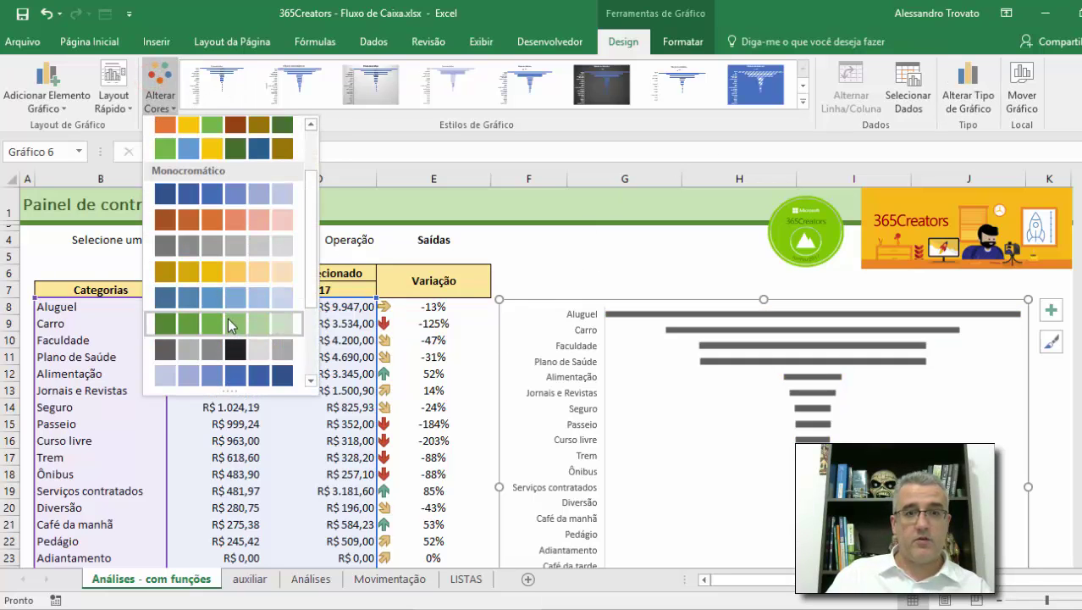
pyautogui.click(229, 325)
pyautogui.click(645, 253)
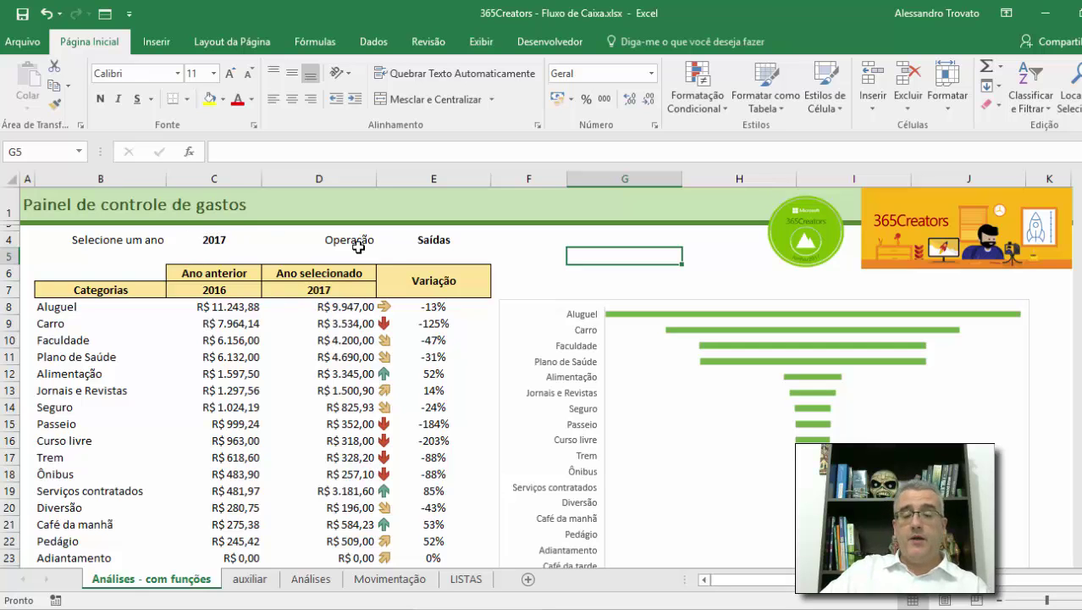
# Return to the Movimentação sheet and save the workbook
pyautogui.scroll(-7, 478, 361)
pyautogui.scroll(7, 479, 361)
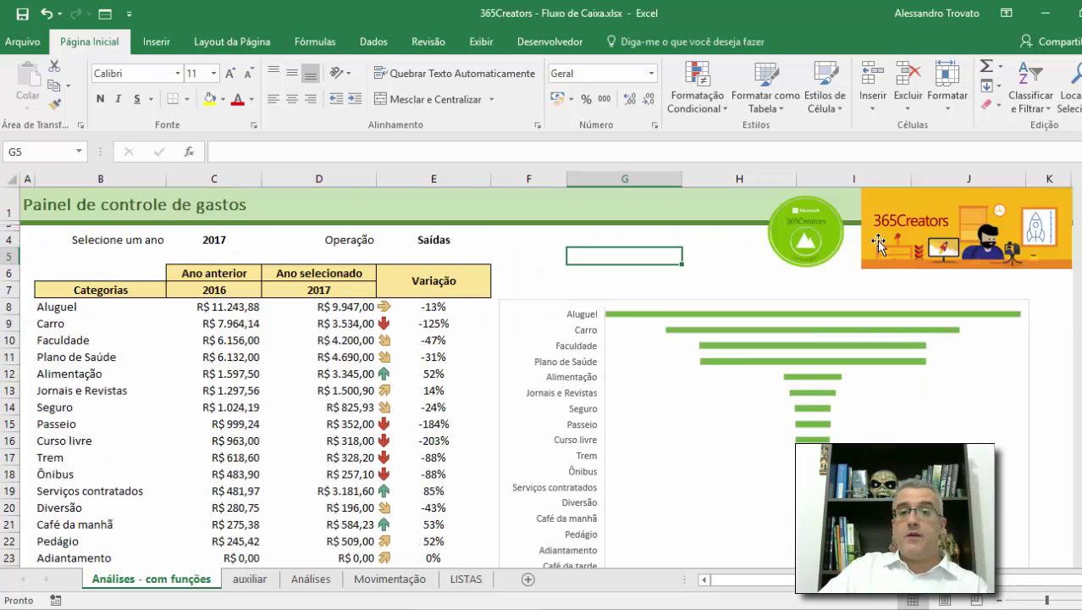
pyautogui.click(462, 580)
pyautogui.click(416, 580)
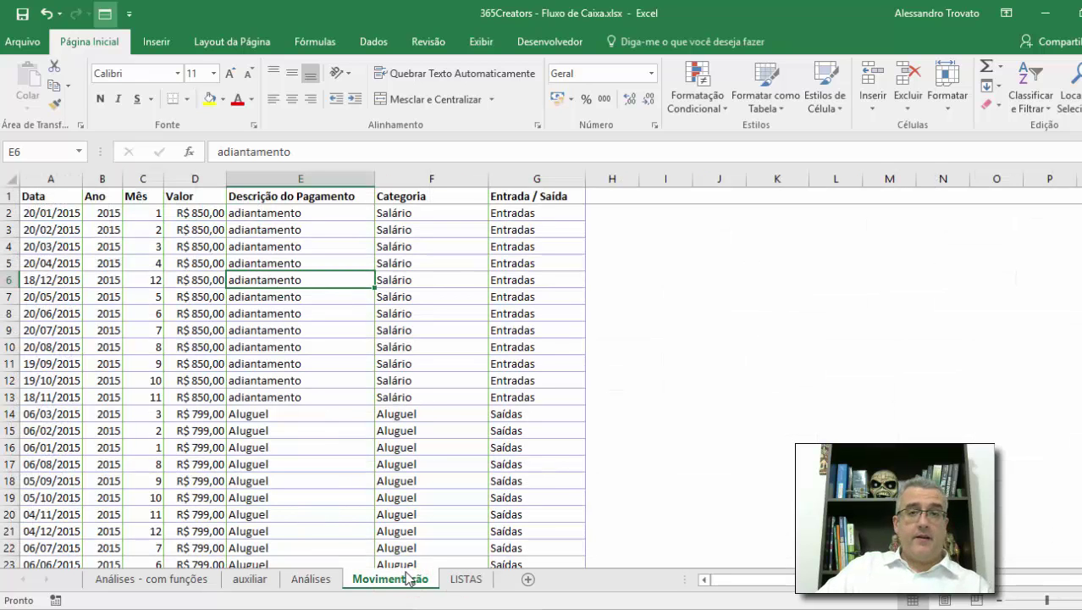
pyautogui.press('Return')
pyautogui.click(309, 362)
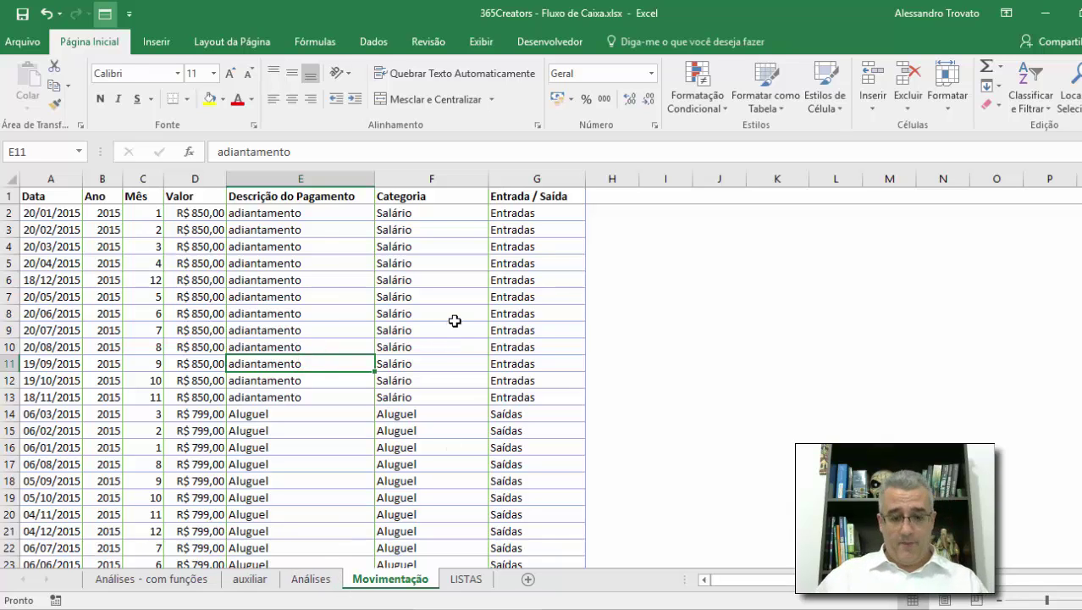
pyautogui.hotkey('ctrl', 's')
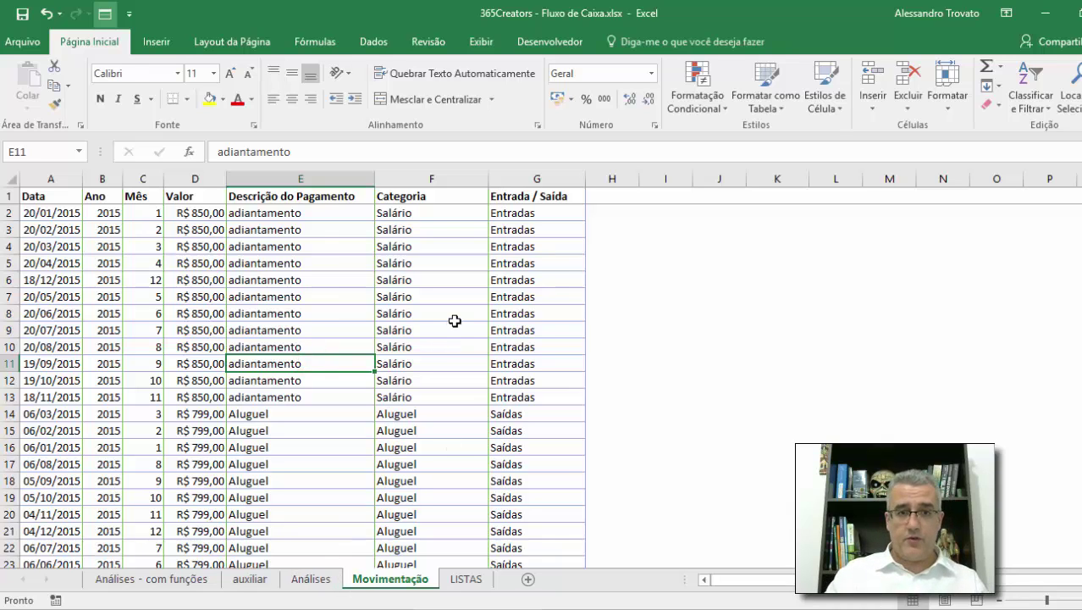
# Save a copy of the workbook in Área de Trabalho as 365Creators - Fluxo de Caixa - Aulas
pyautogui.press('F12')
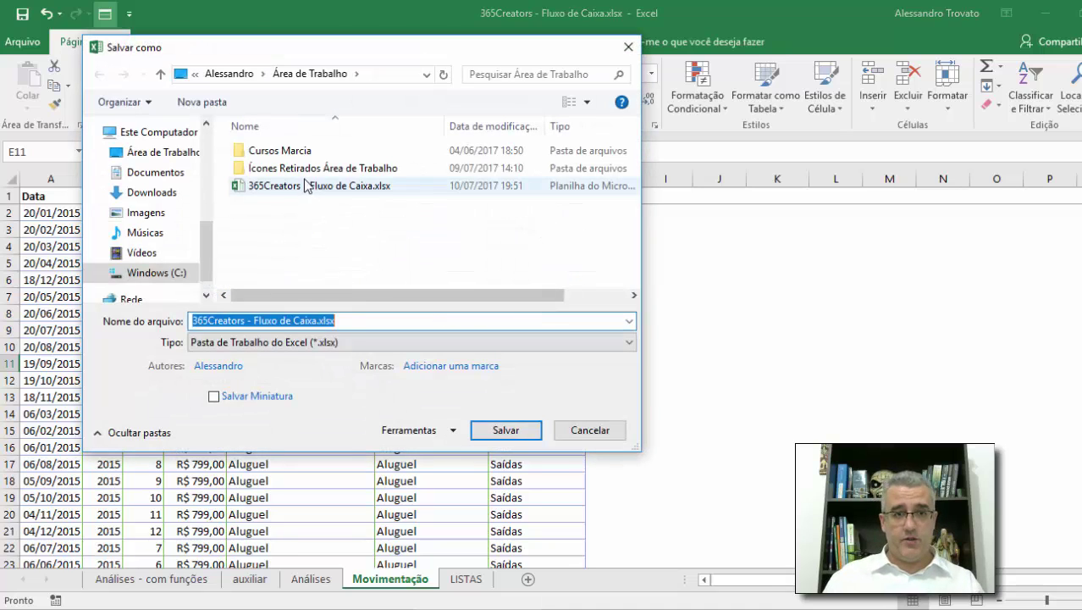
pyautogui.click(311, 190)
pyautogui.click(285, 320)
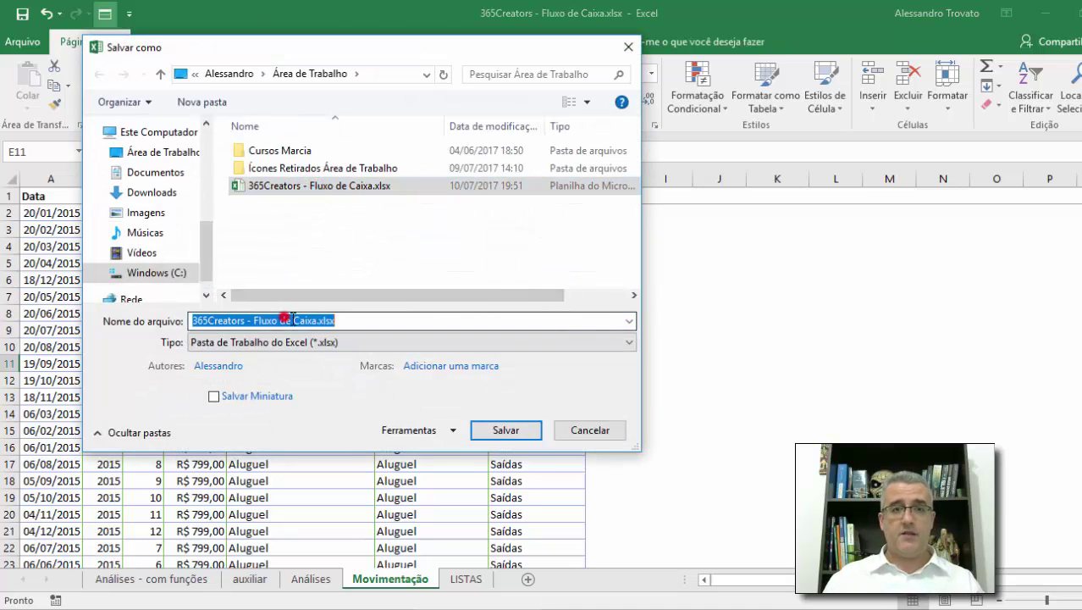
pyautogui.click(303, 322)
pyautogui.moveTo(313, 322); pyautogui.dragTo(474, 322)
pyautogui.write('- Aula')
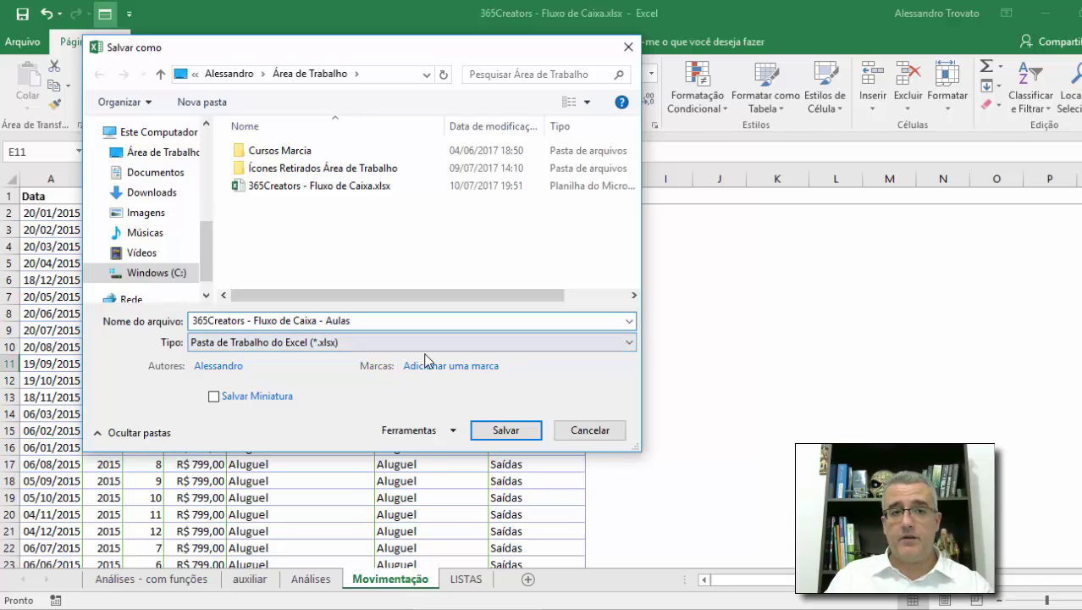
pyautogui.click(527, 435)
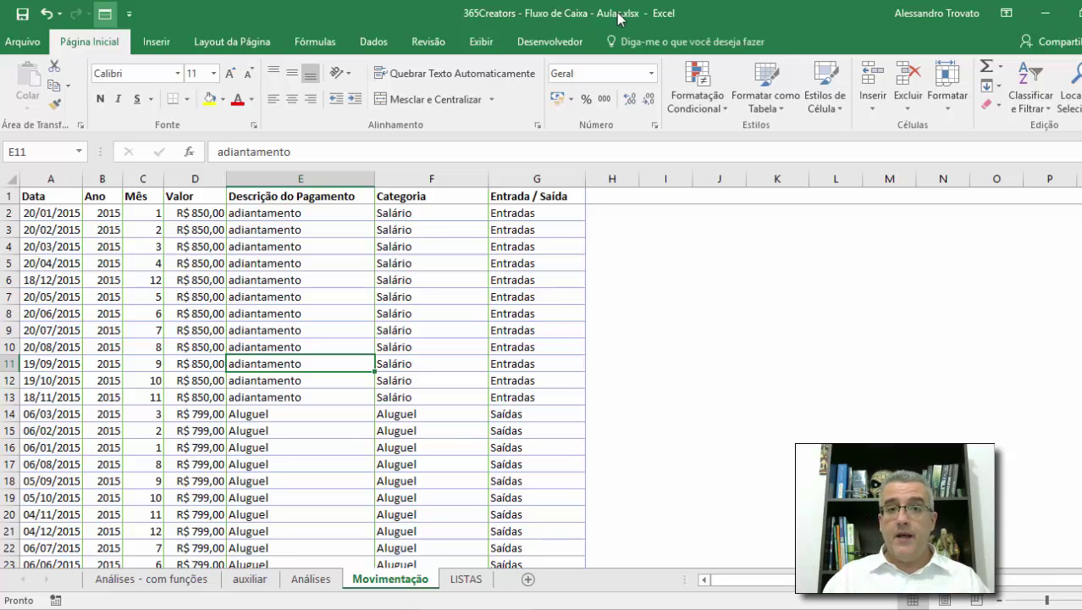
# Group the Análises, auxiliar and Análises - com funções sheets
pyautogui.click(310, 578)
pyautogui.keyDown('ctrl'); pyautogui.click(258, 578); pyautogui.keyUp('ctrl')
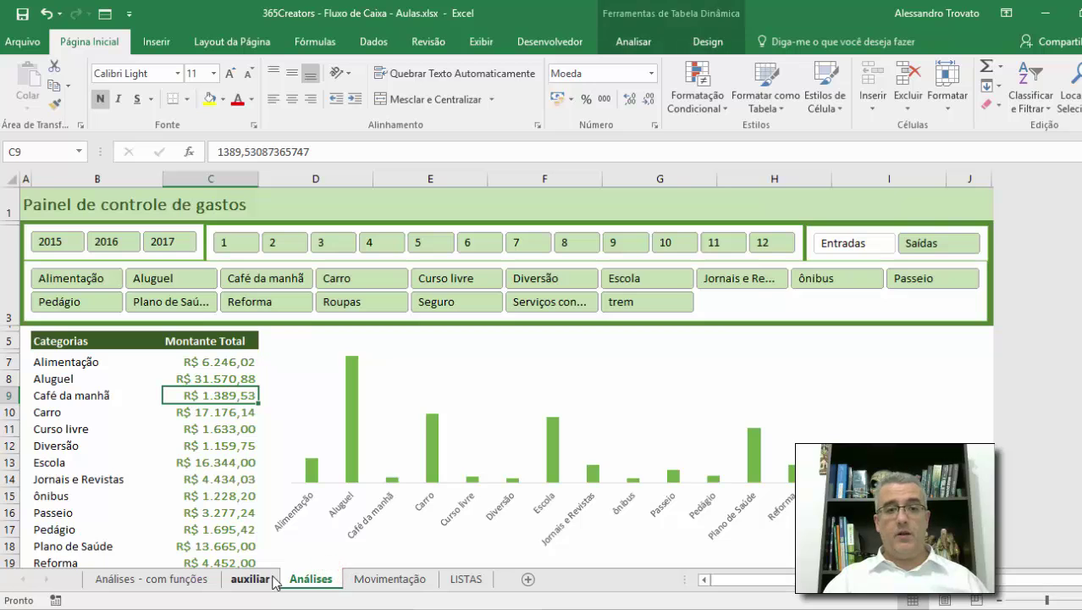
pyautogui.keyDown('ctrl'); pyautogui.click(165, 578); pyautogui.keyUp('ctrl')
pyautogui.rightClick(165, 579)
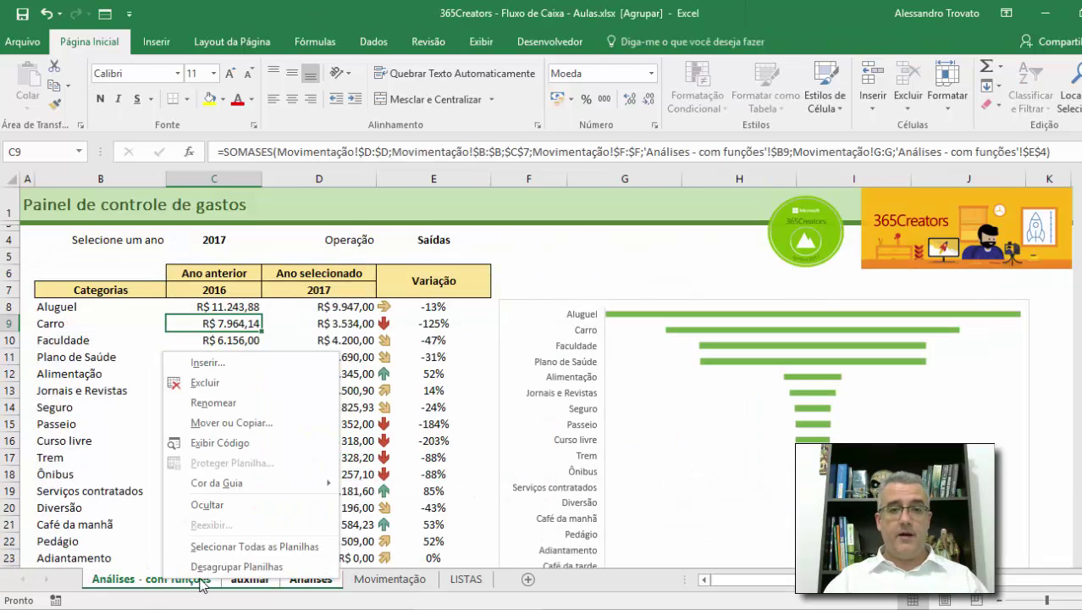
# Try to hide rows 4 to 61 on the grouped analysis sheets
pyautogui.click(52, 239)
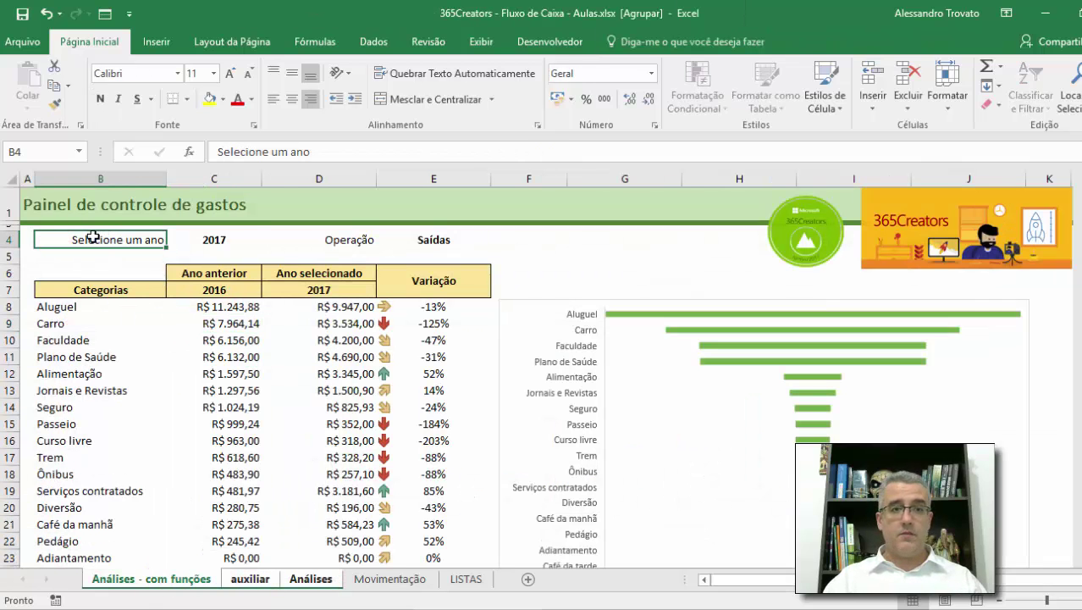
pyautogui.click(7, 239)
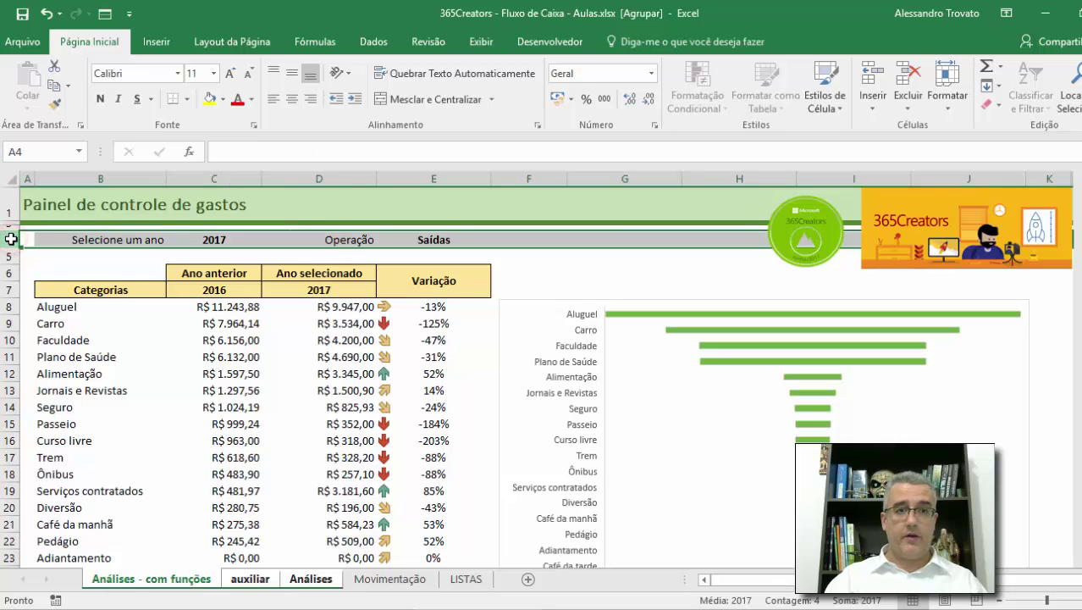
pyautogui.moveTo(6, 240); pyautogui.dragTo(8, 541)
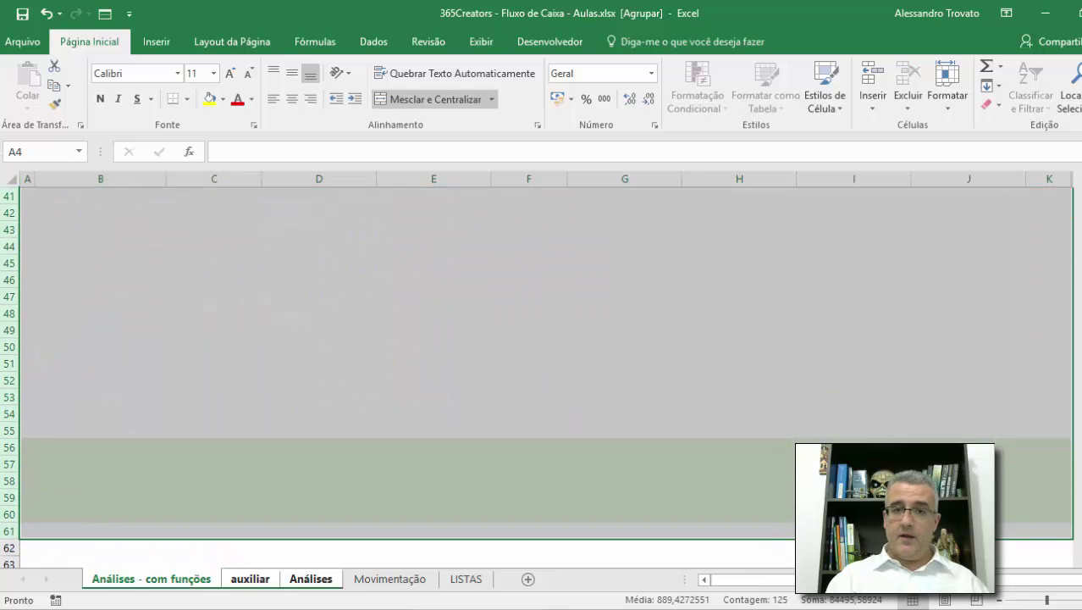
pyautogui.scroll(11, 196, 457)
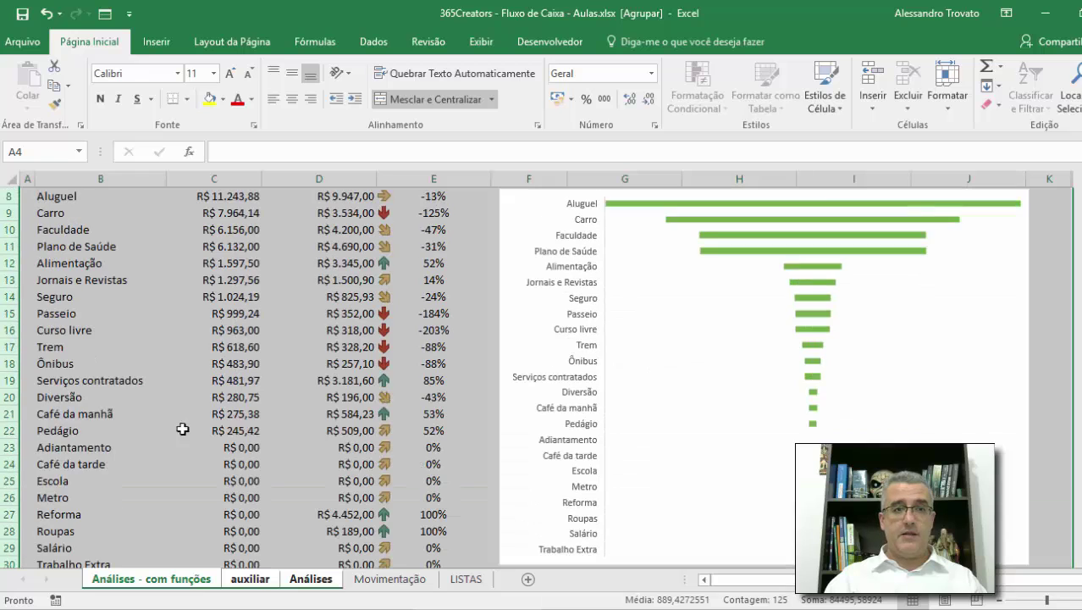
pyautogui.rightClick(10, 269)
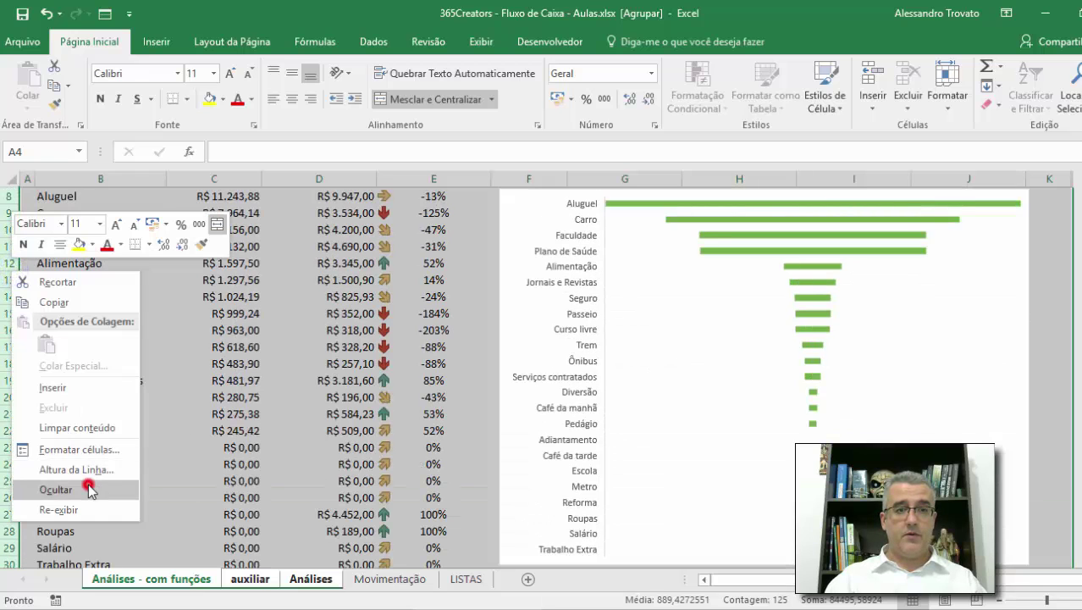
pyautogui.click(271, 338)
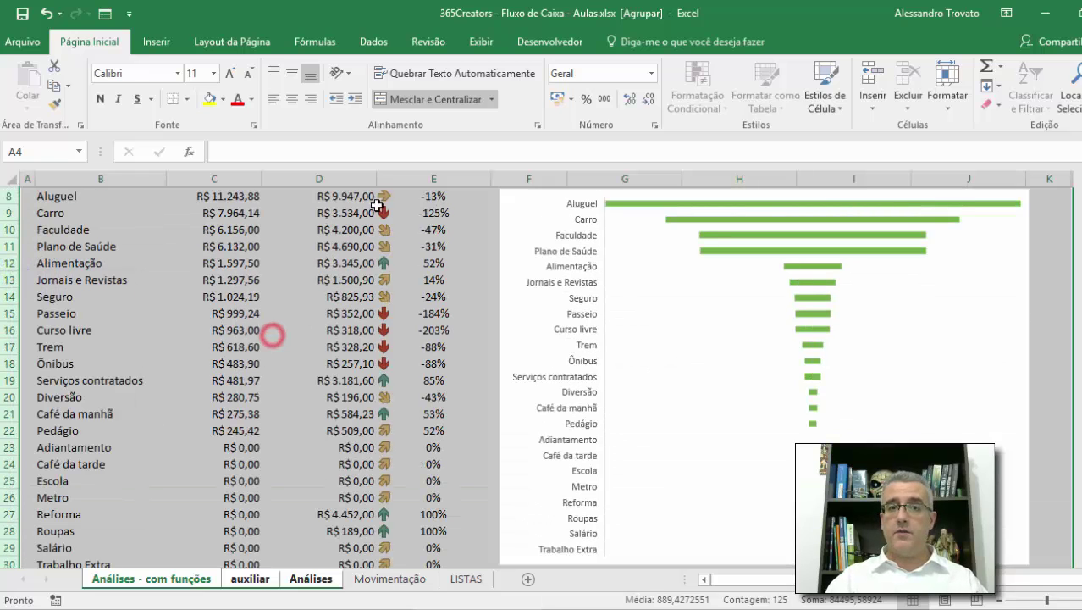
pyautogui.click(428, 262)
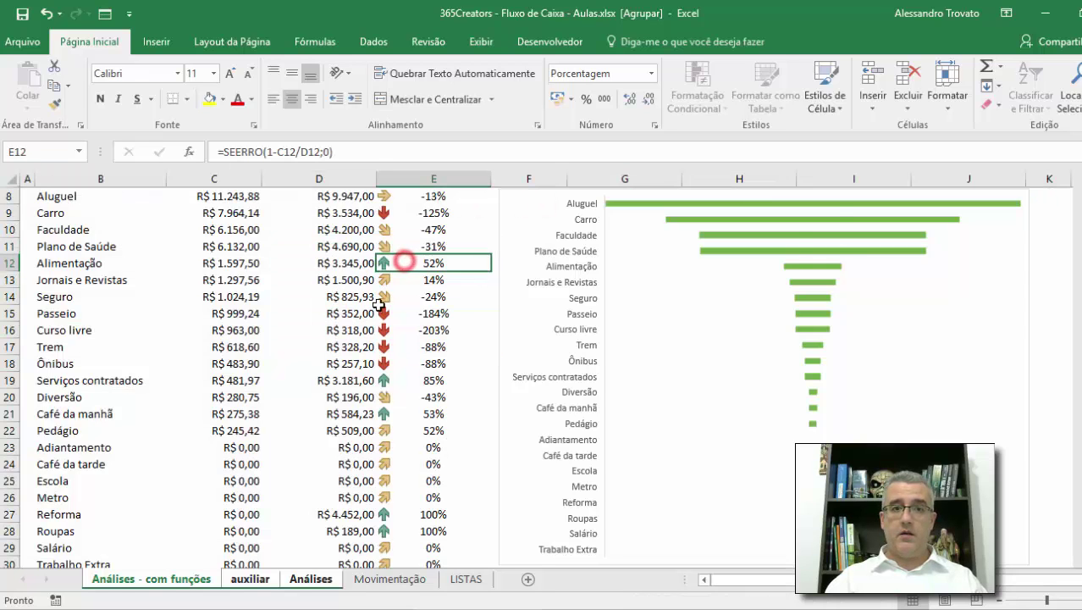
pyautogui.scroll(3, 486, 315)
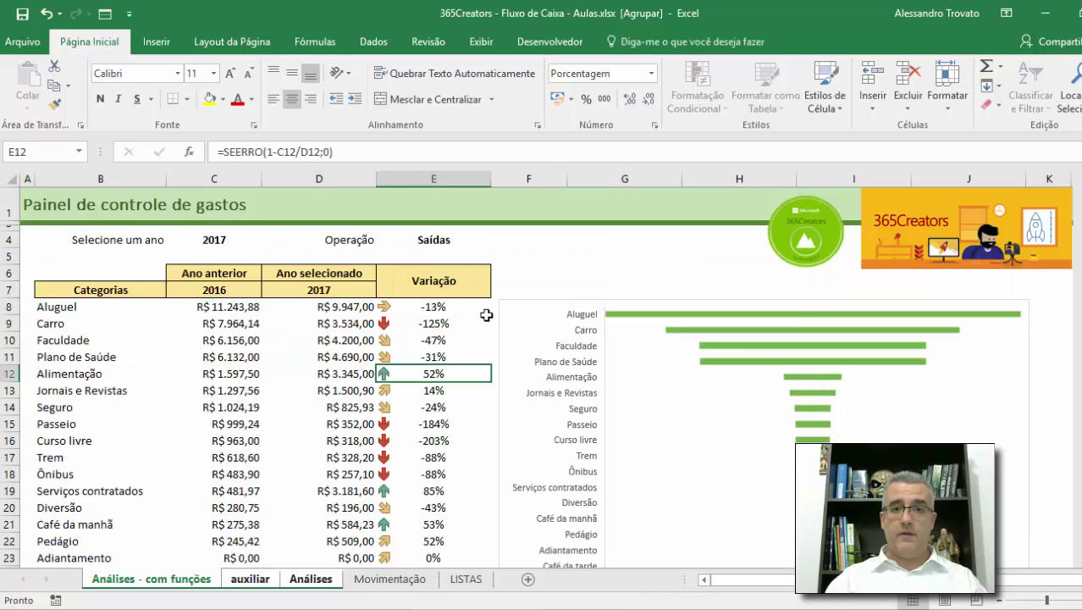
pyautogui.click(692, 291)
pyautogui.click(330, 308)
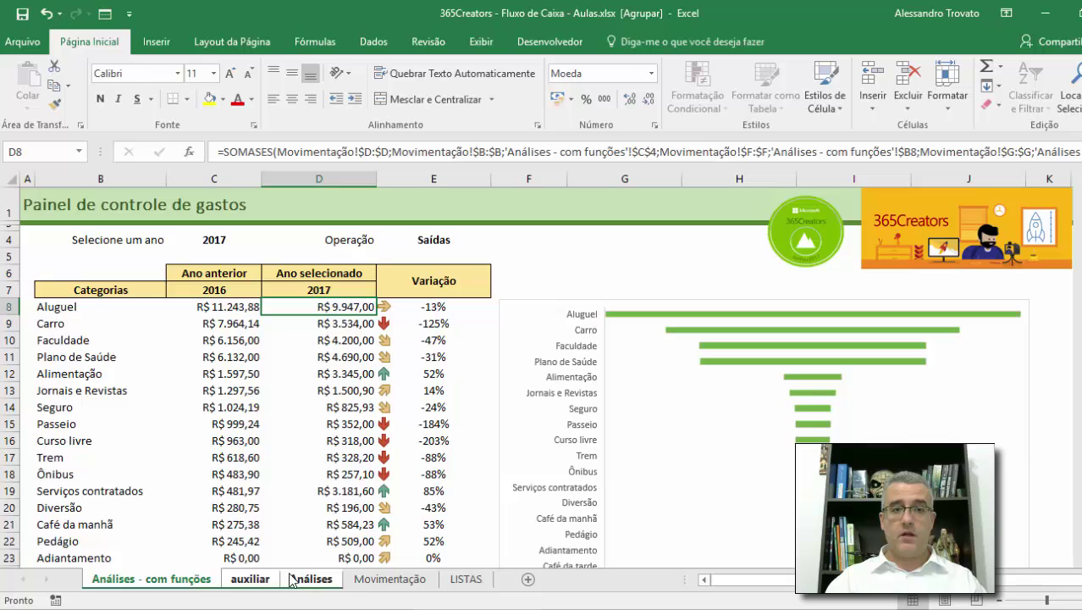
# Ungroup the selected sheets and return to the Análises - com funções sheet
pyautogui.click(226, 576)
pyautogui.rightClick(272, 582)
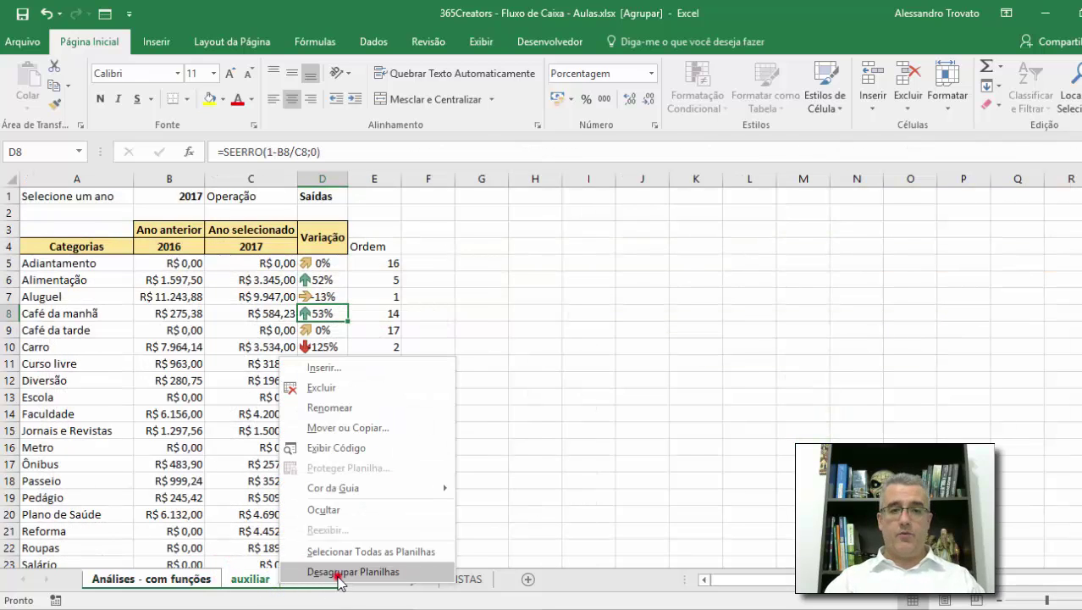
pyautogui.click(337, 572)
pyautogui.click(165, 578)
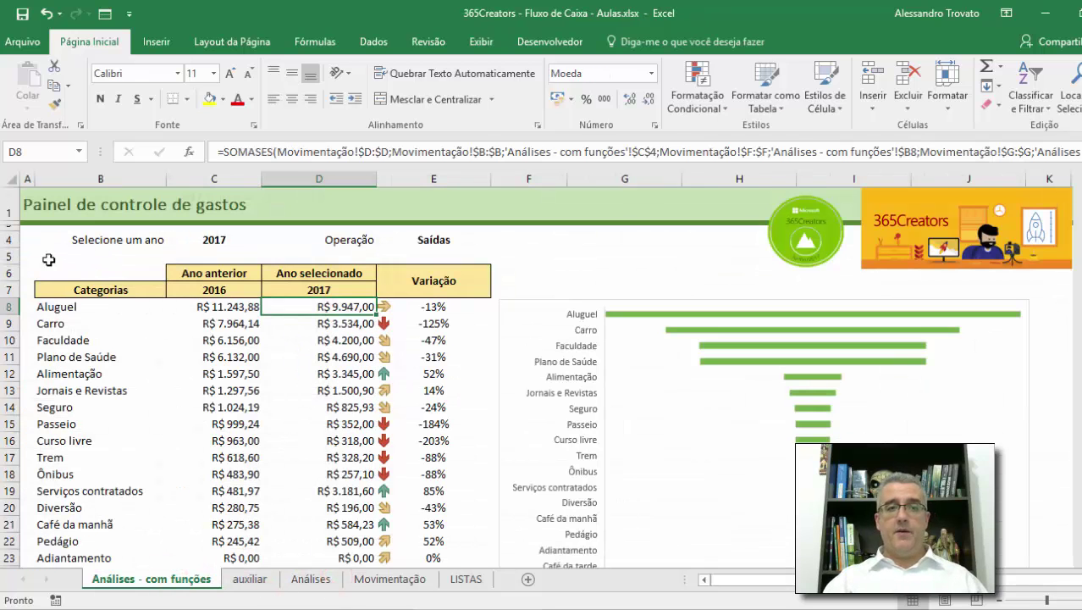
# Delete rows 4 to 61 of the Análises - com funções sheet
pyautogui.moveTo(12, 240); pyautogui.dragTo(93, 595)
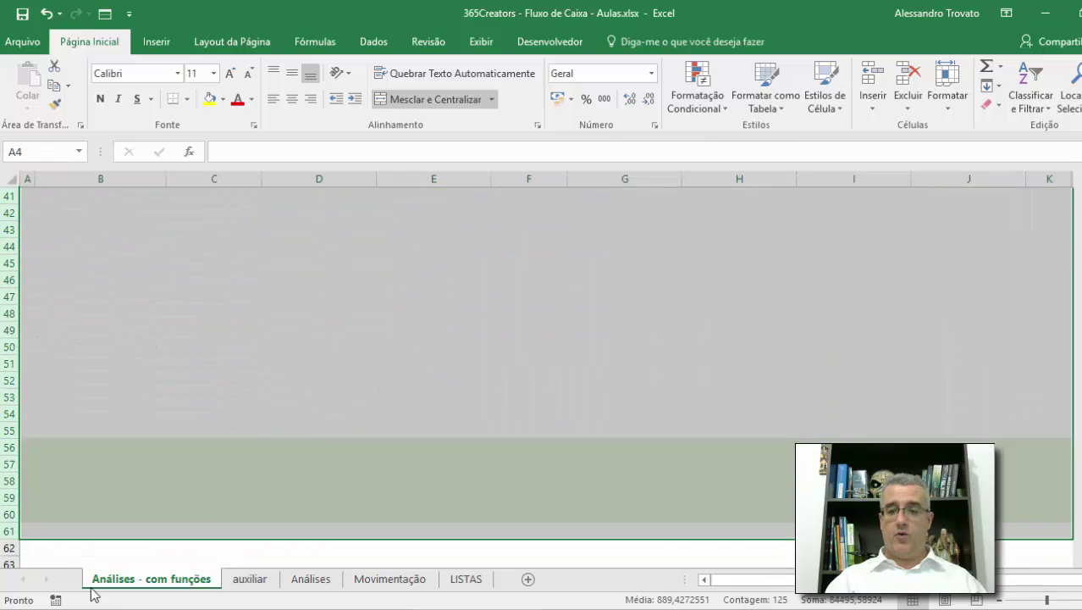
pyautogui.scroll(12, 96, 589)
pyautogui.press('Delete')
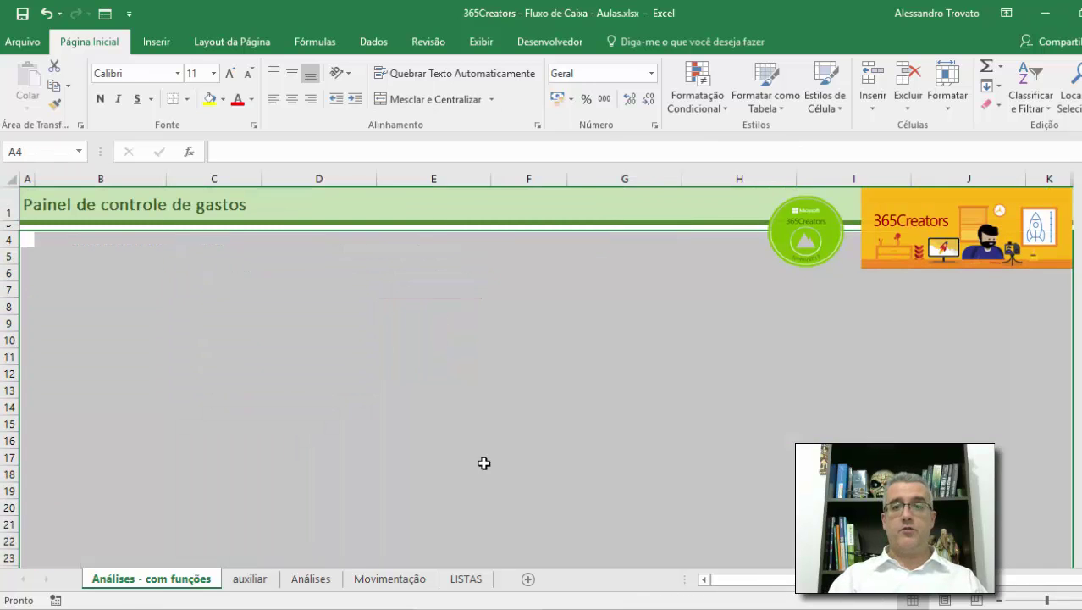
pyautogui.click(564, 420)
# Delete columns A to D of the auxiliar sheet along with the remaining Ordem column
pyautogui.hotkey('ctrl', 'pagedown')
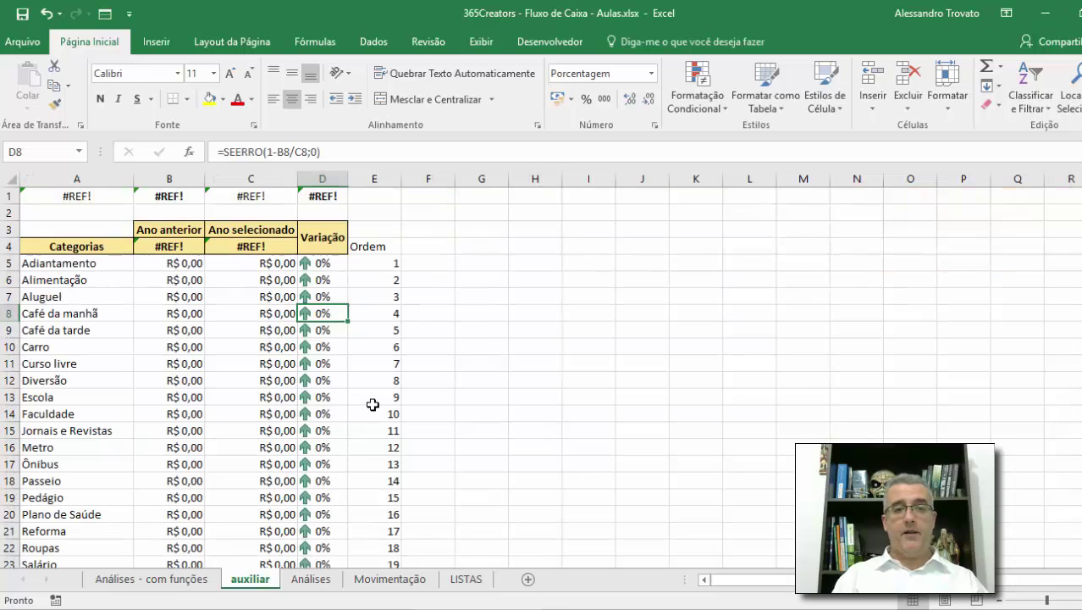
pyautogui.hotkey('ctrl', 'Home')
pyautogui.hotkey('ctrl', 'shift', 'Right')
pyautogui.hotkey('ctrl', 'space')
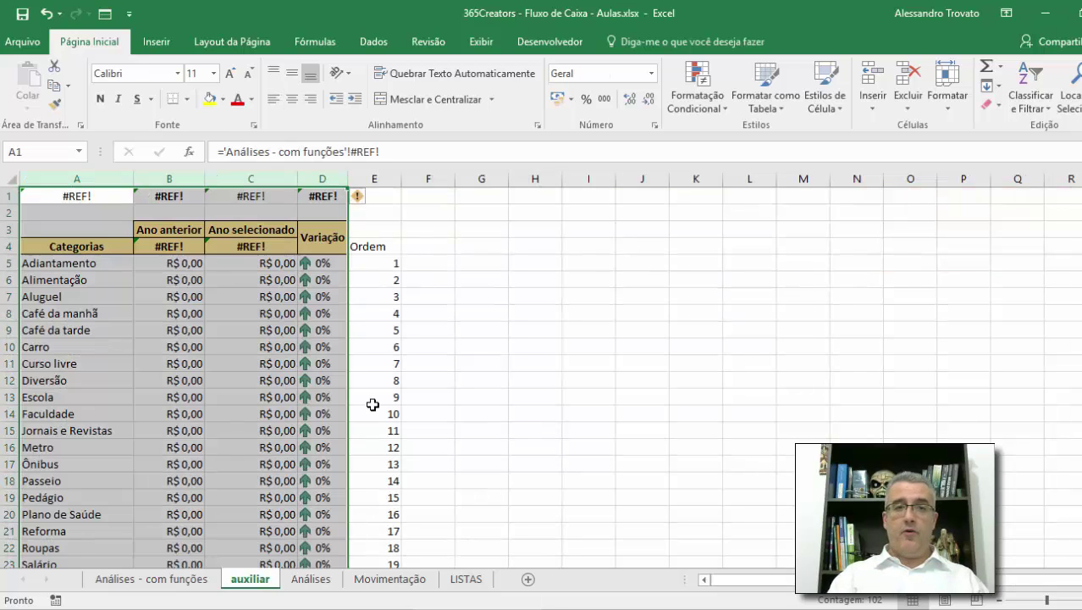
pyautogui.hotkey('ctrl', '-')
pyautogui.hotkey('ctrl', '-')
# Delete the year, month, category and Entradas/Saídas slicers from the Análises sheet
pyautogui.hotkey('ctrl', 'pagedown')
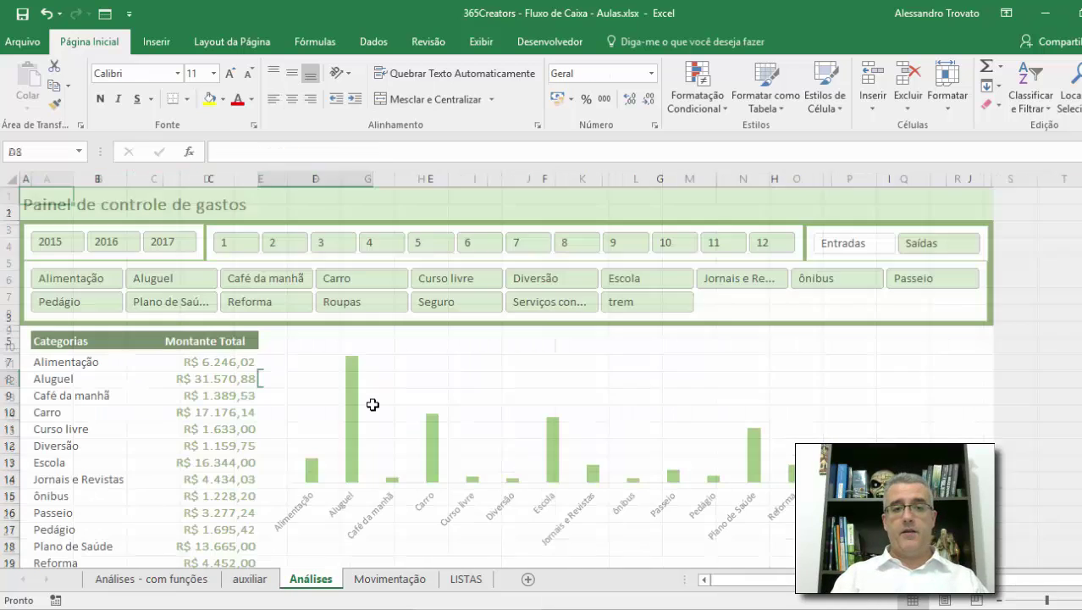
pyautogui.click(37, 240)
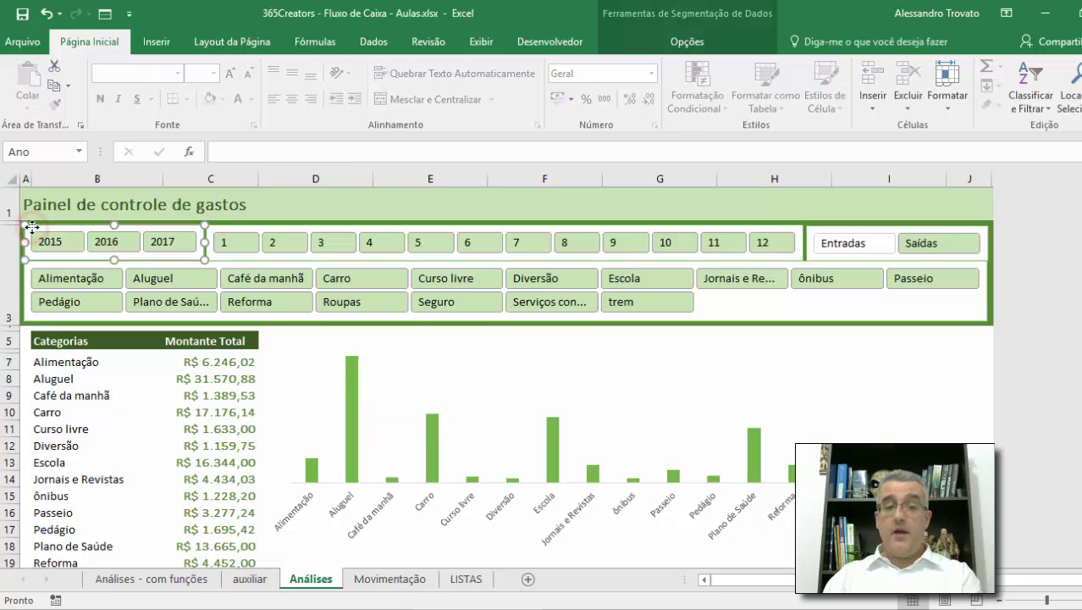
pyautogui.press('Delete')
pyautogui.click(215, 241)
pyautogui.click(210, 230)
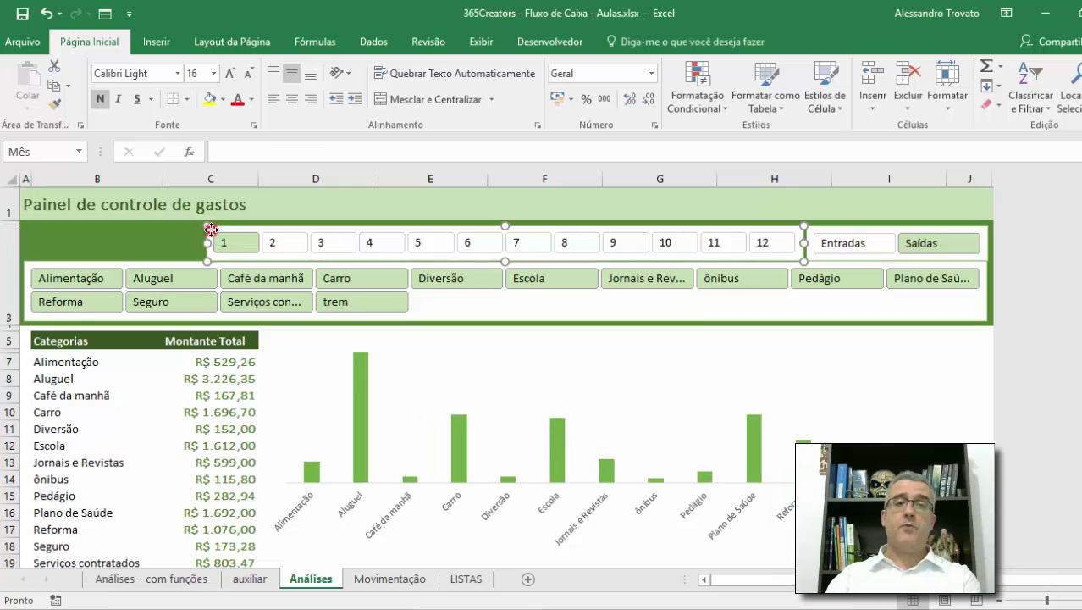
pyautogui.press('Delete')
pyautogui.click(67, 264)
pyautogui.press('Delete')
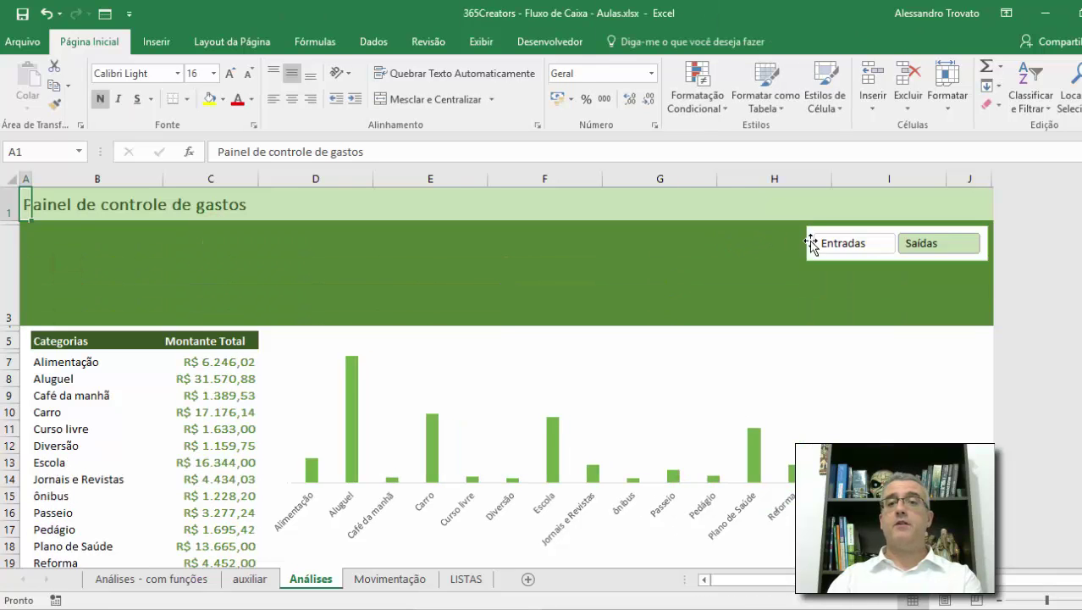
pyautogui.click(810, 230)
pyautogui.press('Delete')
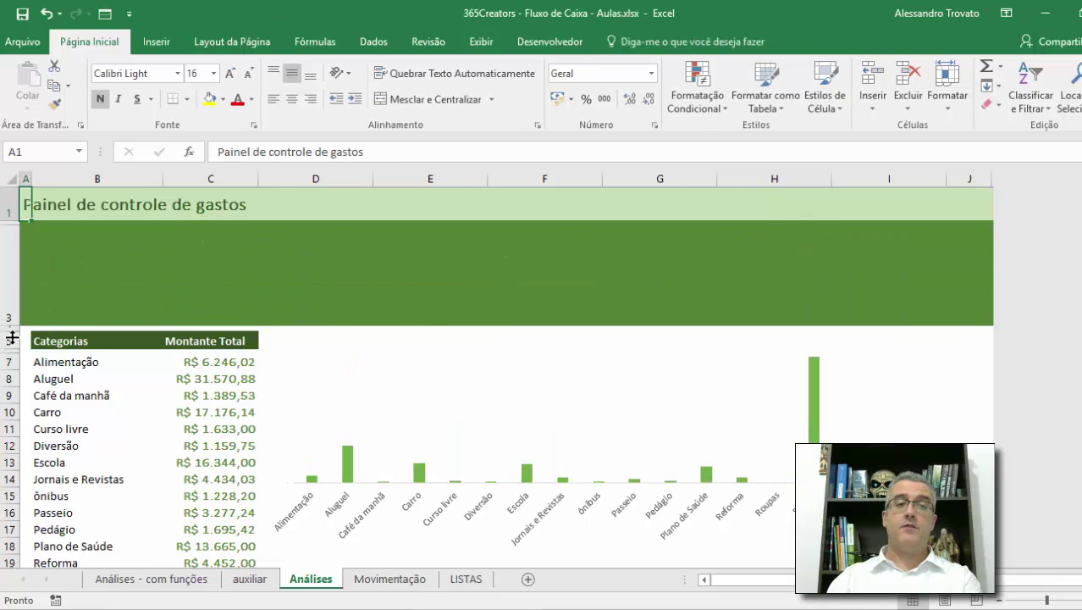
# Try to delete rows 5 to 22 of the Análises sheet
pyautogui.click(12, 335)
pyautogui.click(10, 340)
pyautogui.moveTo(10, 341); pyautogui.dragTo(10, 341)
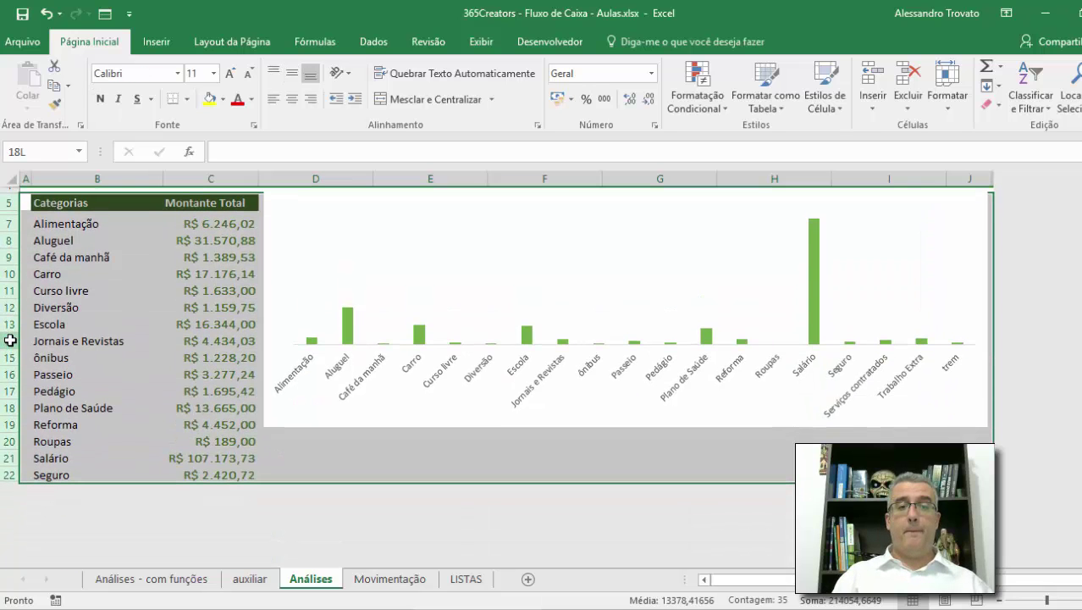
pyautogui.press('Delete')
pyautogui.press('Escape')
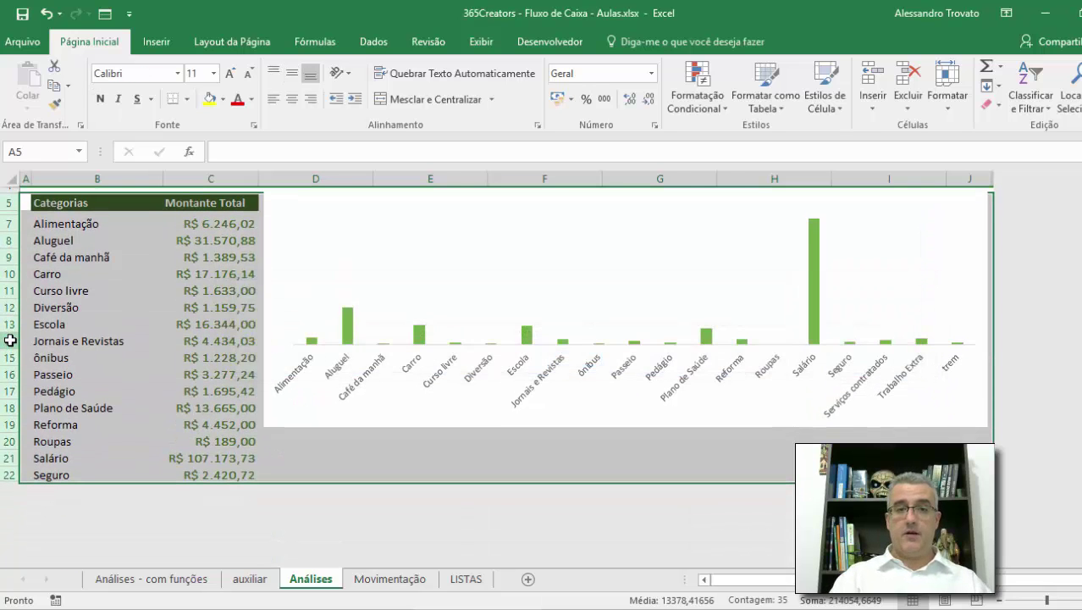
pyautogui.press('Delete')
pyautogui.press('Escape')
# Delete the column chart and the rows from row 4 down, including the category table, on the Análises sheet
pyautogui.click(270, 383)
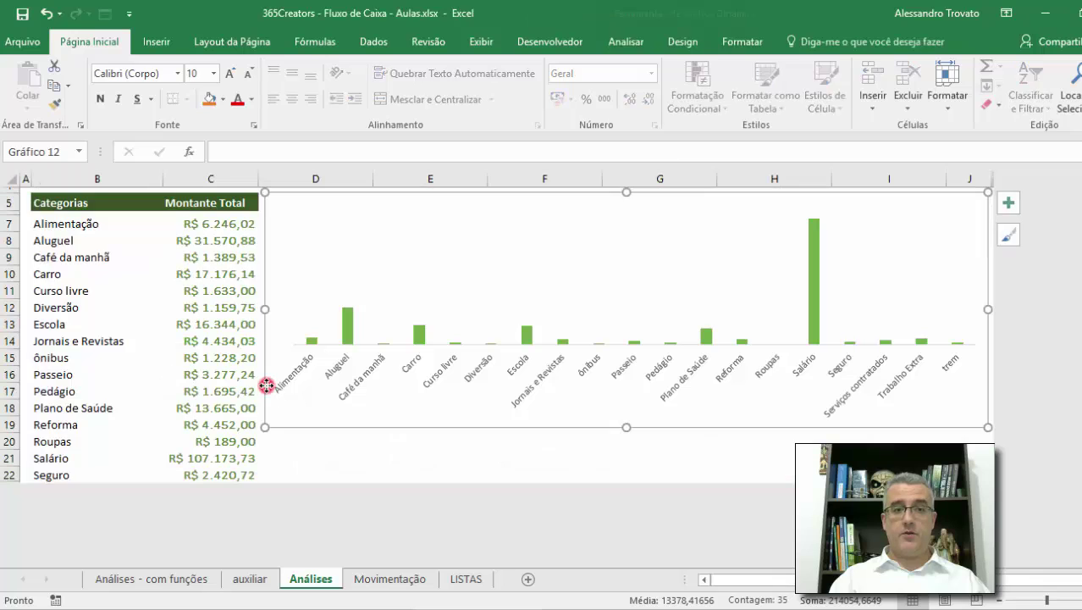
pyautogui.press('Delete')
pyautogui.scroll(2, 267, 383)
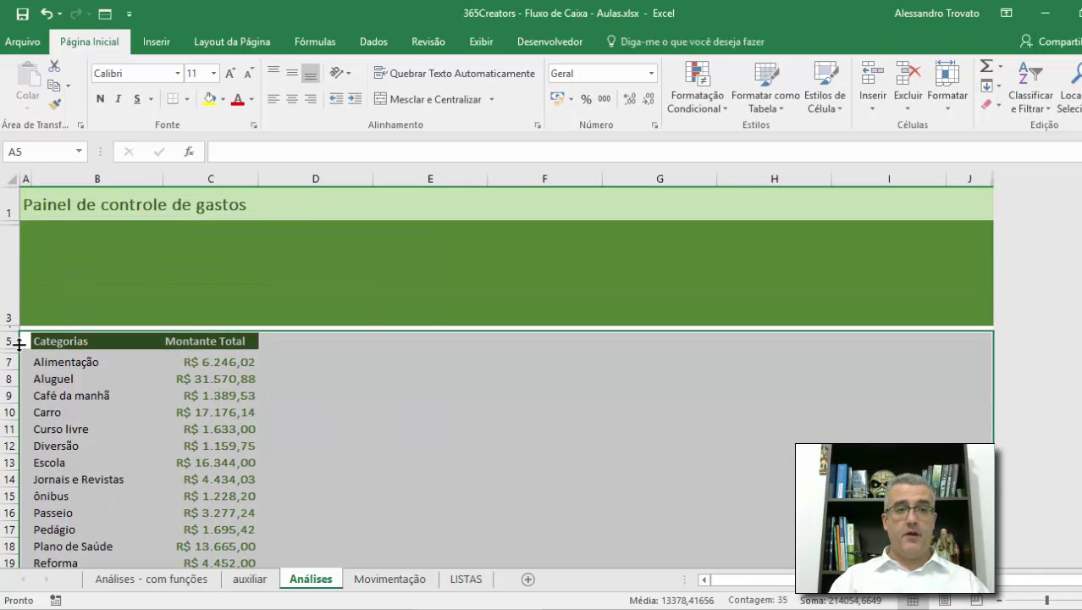
pyautogui.moveTo(7, 327); pyautogui.dragTo(10, 584)
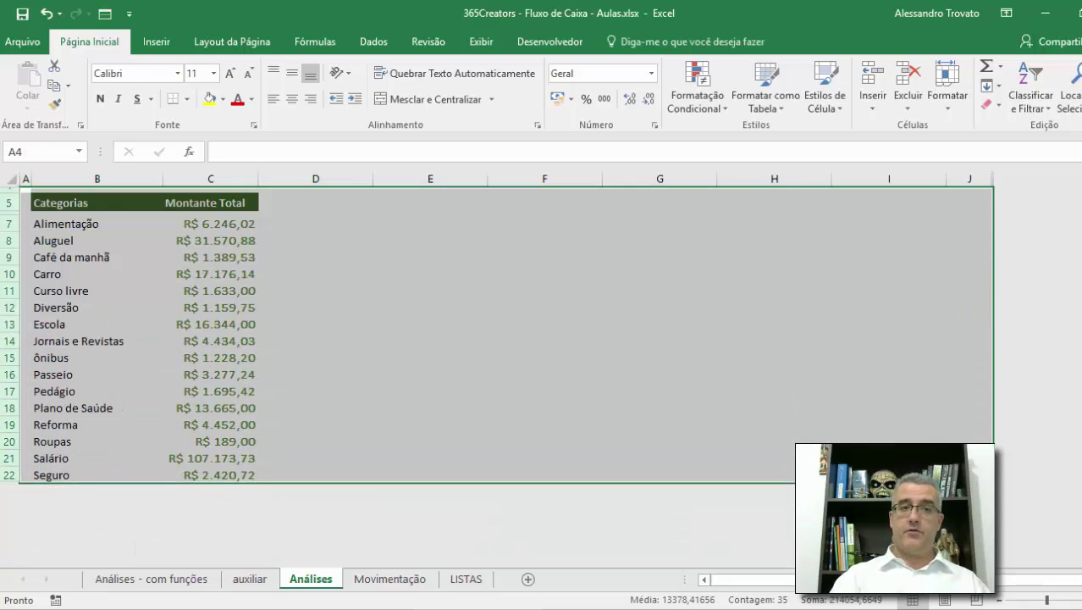
pyautogui.press('Delete')
pyautogui.click(322, 315)
pyautogui.scroll(2, 314, 407)
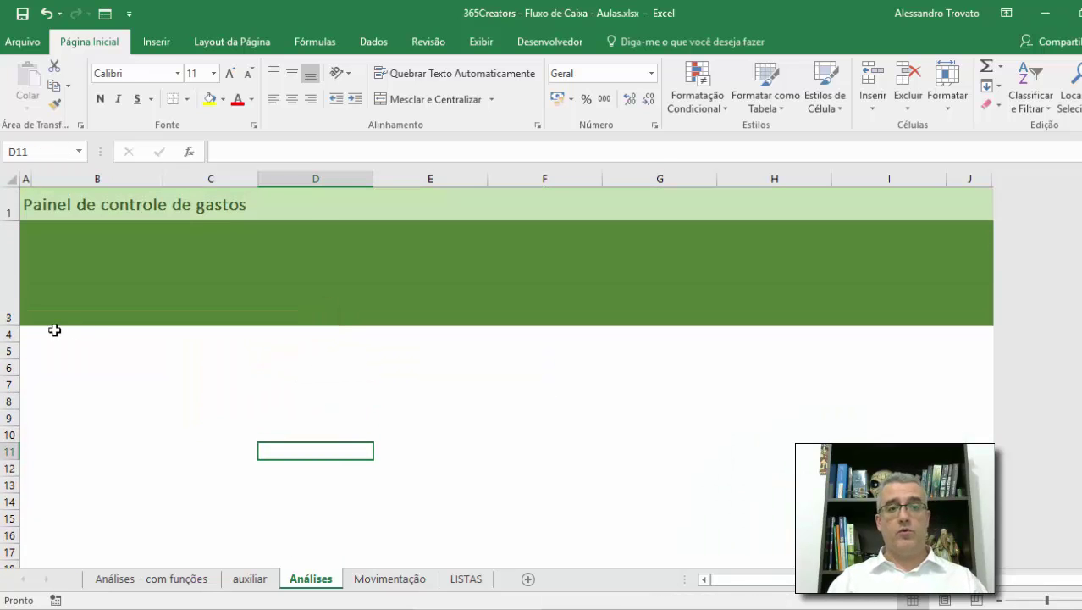
pyautogui.moveTo(14, 338); pyautogui.dragTo(19, 538)
pyautogui.scroll(-1, 19, 538)
pyautogui.moveTo(12, 296); pyautogui.dragTo(11, 328)
pyautogui.doubleClick(7, 303)
pyautogui.click(62, 293)
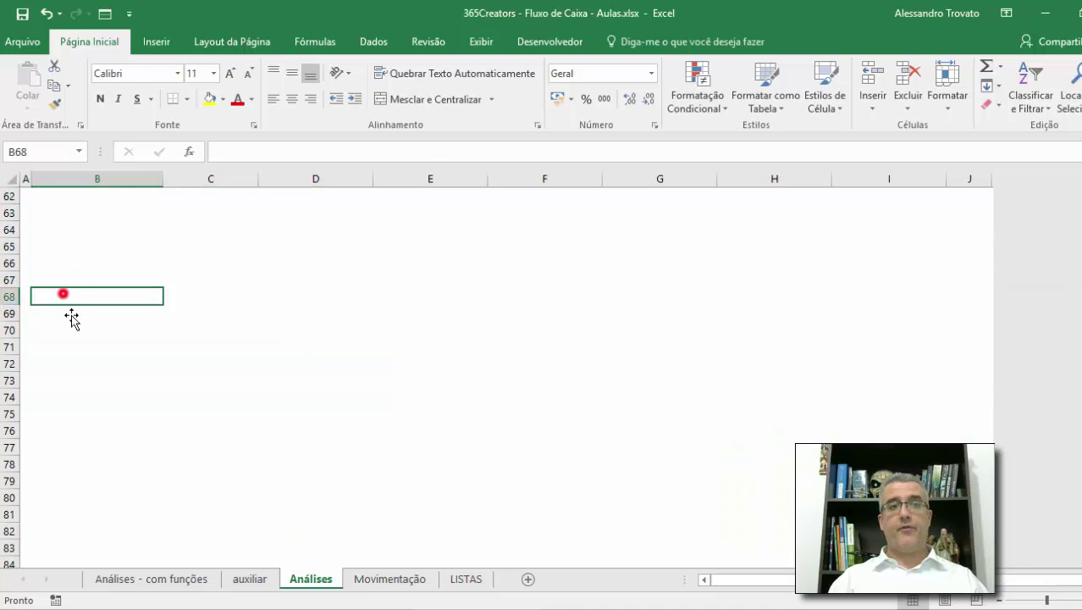
pyautogui.scroll(8, 146, 440)
pyautogui.scroll(12, 145, 440)
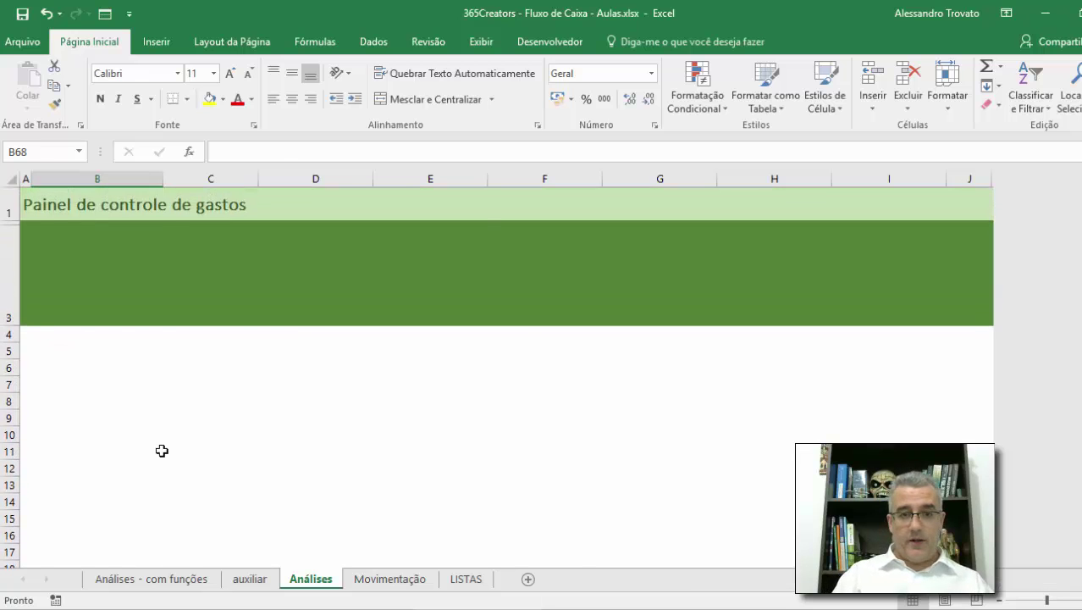
# Go to the LISTAS sheet and delete the defined names ListaCategorias and ListaPeríodos from the workbook
pyautogui.hotkey('ctrl', 'pagedown')
pyautogui.hotkey('ctrl', 'Home')
pyautogui.hotkey('ctrl', 'pagedown')
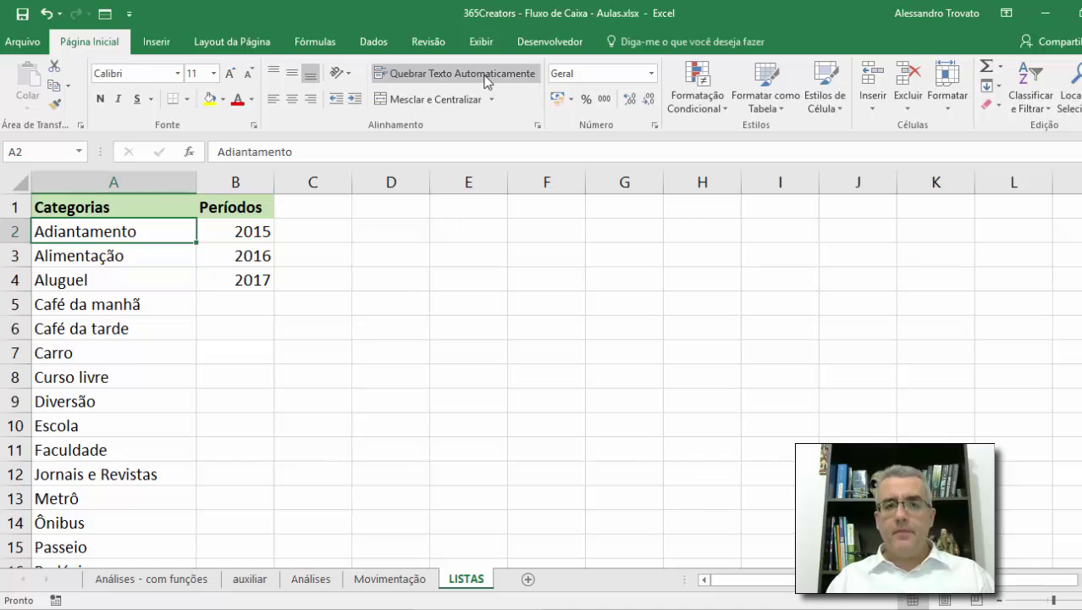
pyautogui.click(326, 41)
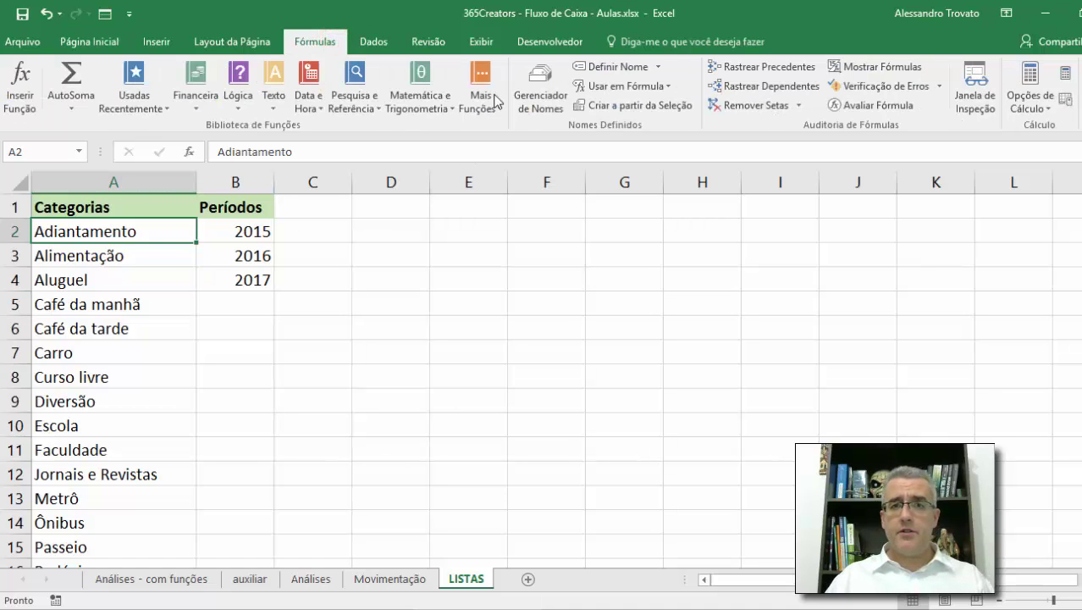
pyautogui.click(540, 91)
pyautogui.click(732, 209)
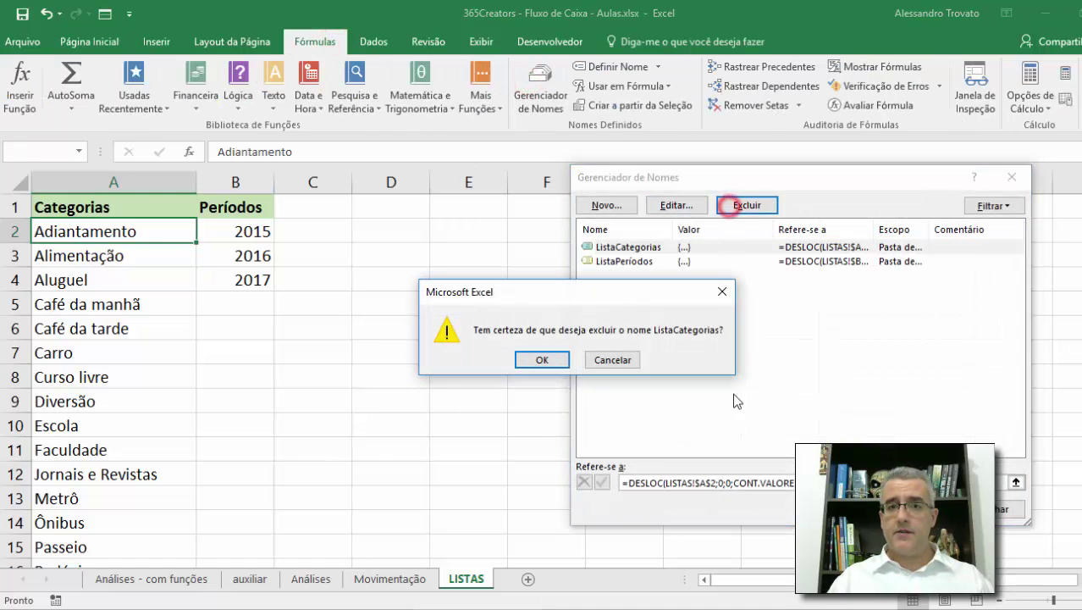
pyautogui.click(555, 361)
pyautogui.click(635, 252)
pyautogui.click(733, 206)
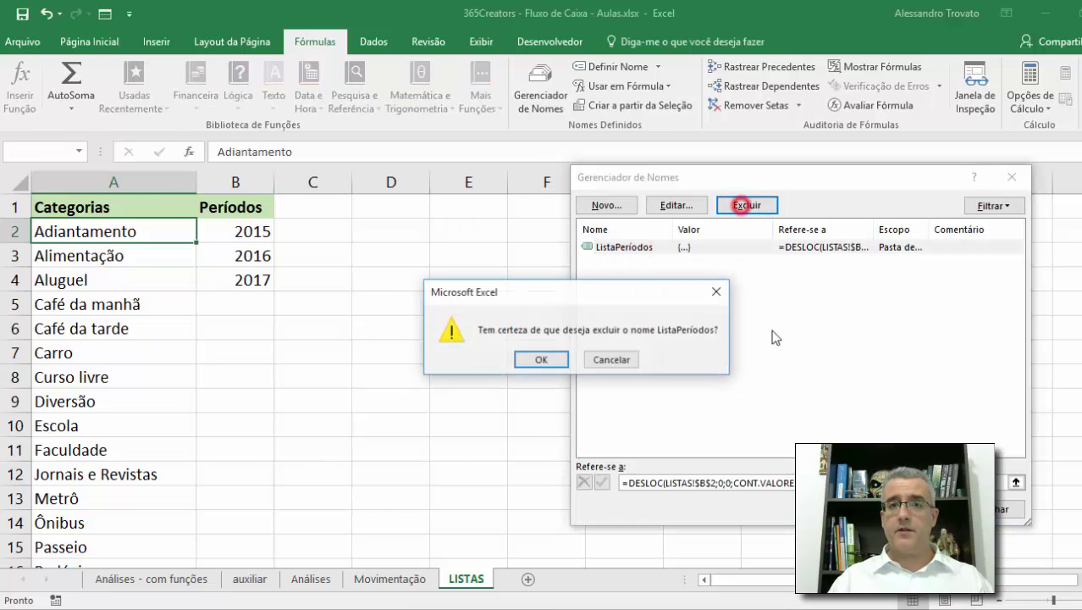
pyautogui.click(555, 360)
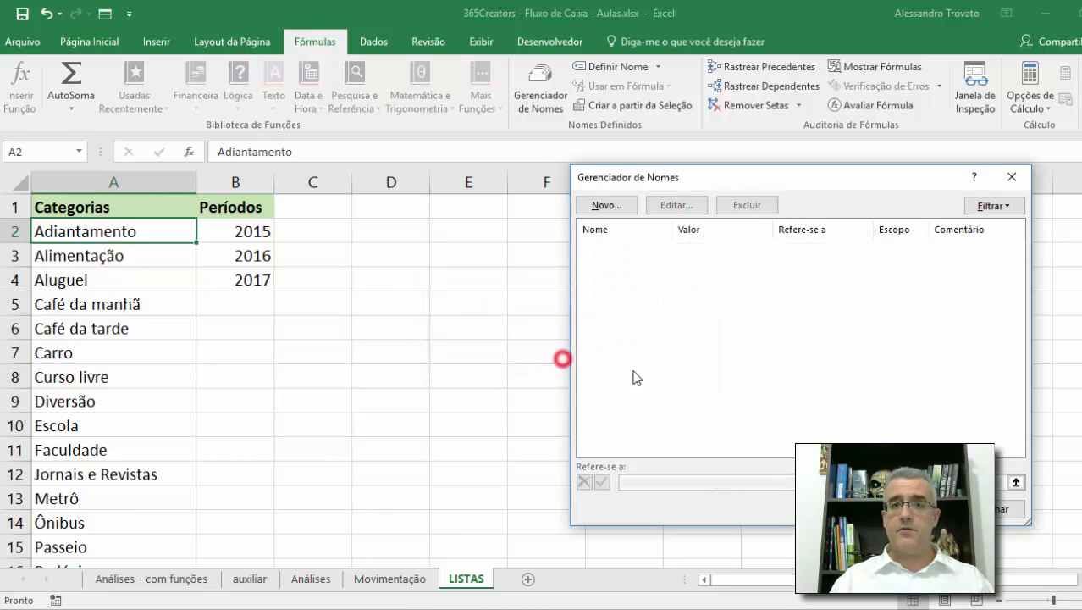
pyautogui.click(1007, 509)
pyautogui.click(491, 416)
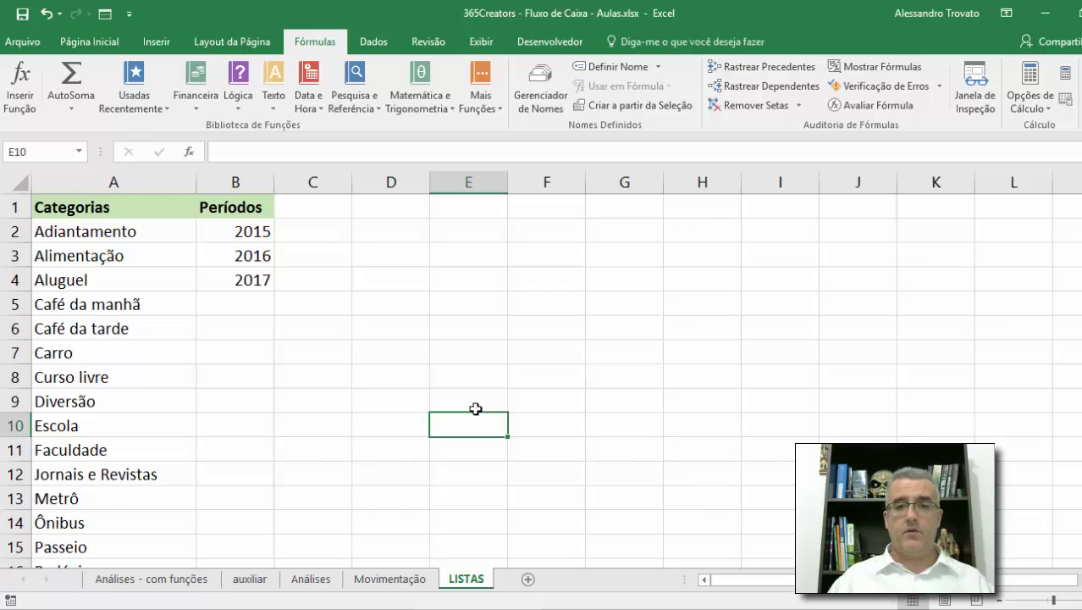
pyautogui.click(469, 372)
pyautogui.click(379, 361)
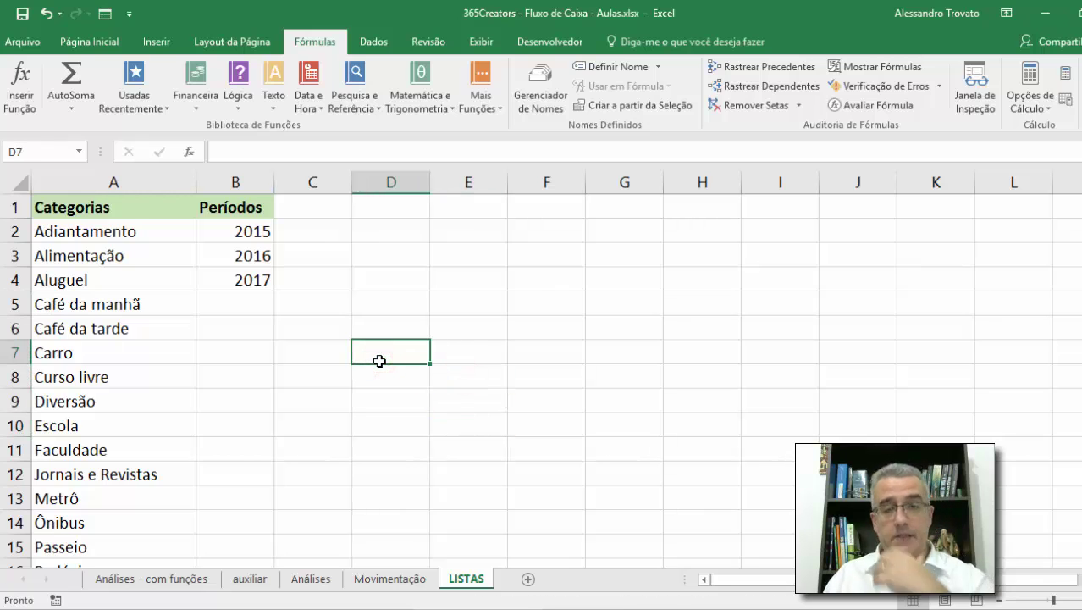
pyautogui.click(334, 330)
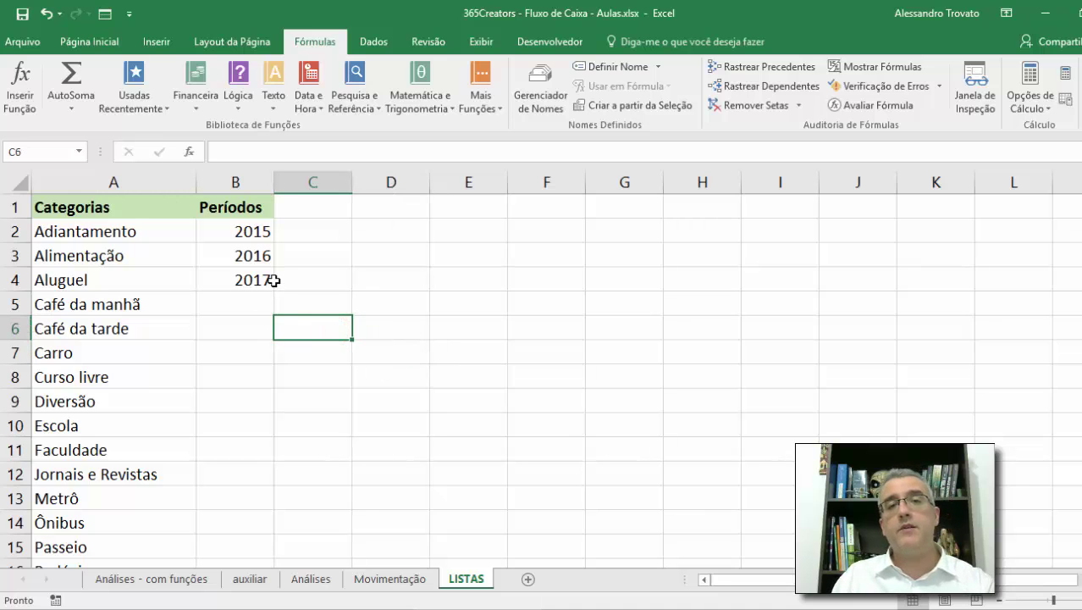
# Review the full Categorias list on the LISTAS sheet, from its last entry back up to the header
pyautogui.click(78, 298)
pyautogui.hotkey('ctrl', 'Down')
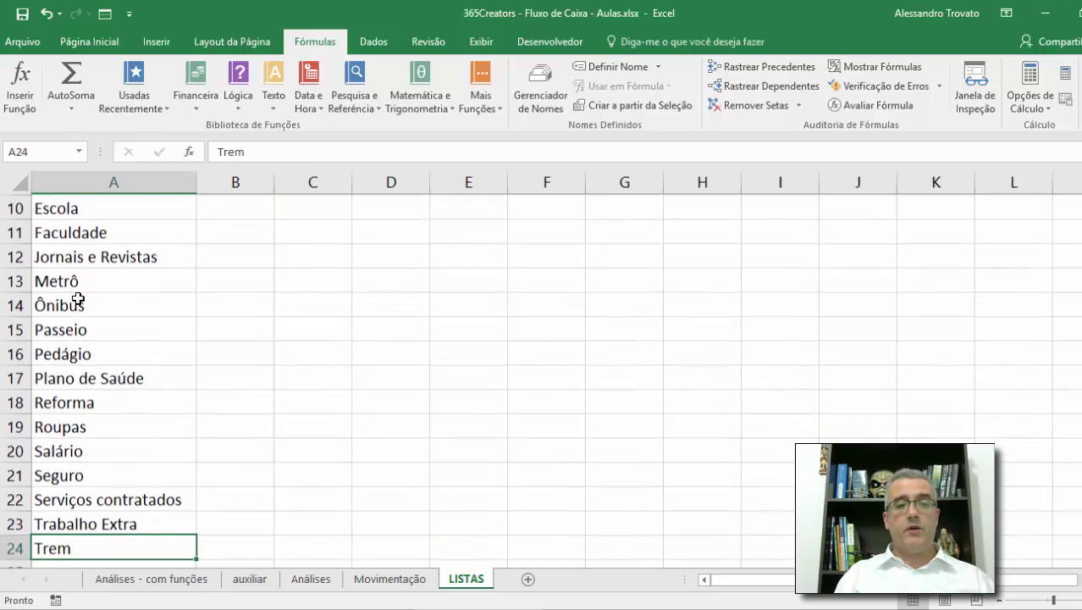
pyautogui.press('Down')
pyautogui.press('Down')
pyautogui.press('Up')
pyautogui.press('Up')
pyautogui.press('Up')
pyautogui.press('Up')
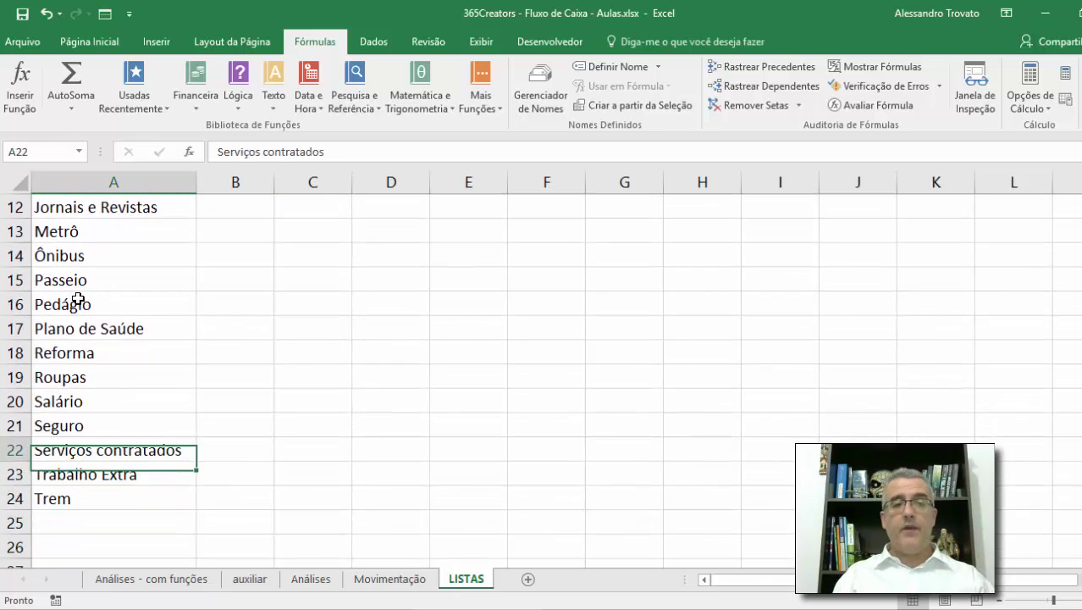
pyautogui.press('Up')
pyautogui.press('Up')
pyautogui.press('Up')
pyautogui.press('Up')
pyautogui.press('Up')
pyautogui.press('Up')
pyautogui.press('Up')
pyautogui.press('Up')
pyautogui.press('Up')
pyautogui.press('Up')
pyautogui.press('Up')
pyautogui.press('Up')
pyautogui.press('Up')
pyautogui.press('Up')
pyautogui.press('Up')
pyautogui.press('Up')
pyautogui.press('Up')
pyautogui.press('Up')
pyautogui.press('Up')
pyautogui.press('Up')
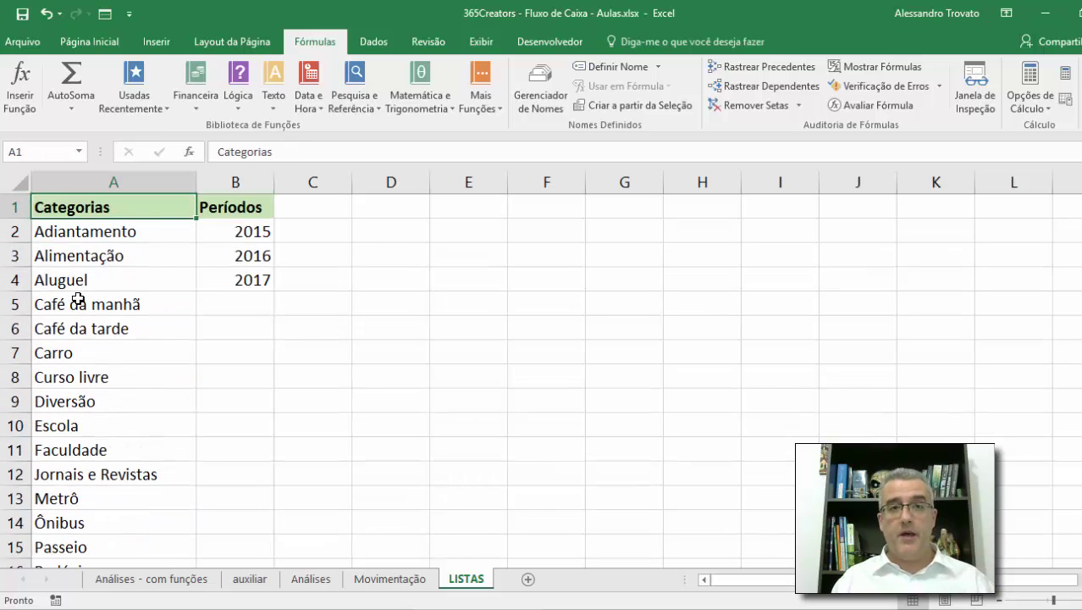
# Save the lesson copy of the workbook
pyautogui.click(145, 279)
pyautogui.click(145, 253)
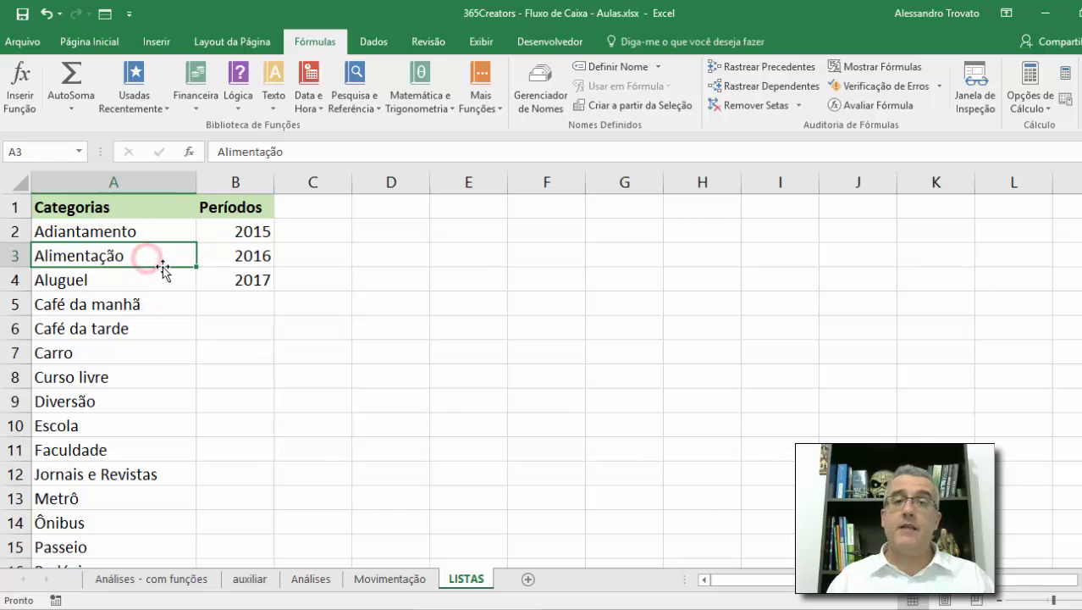
pyautogui.click(26, 15)
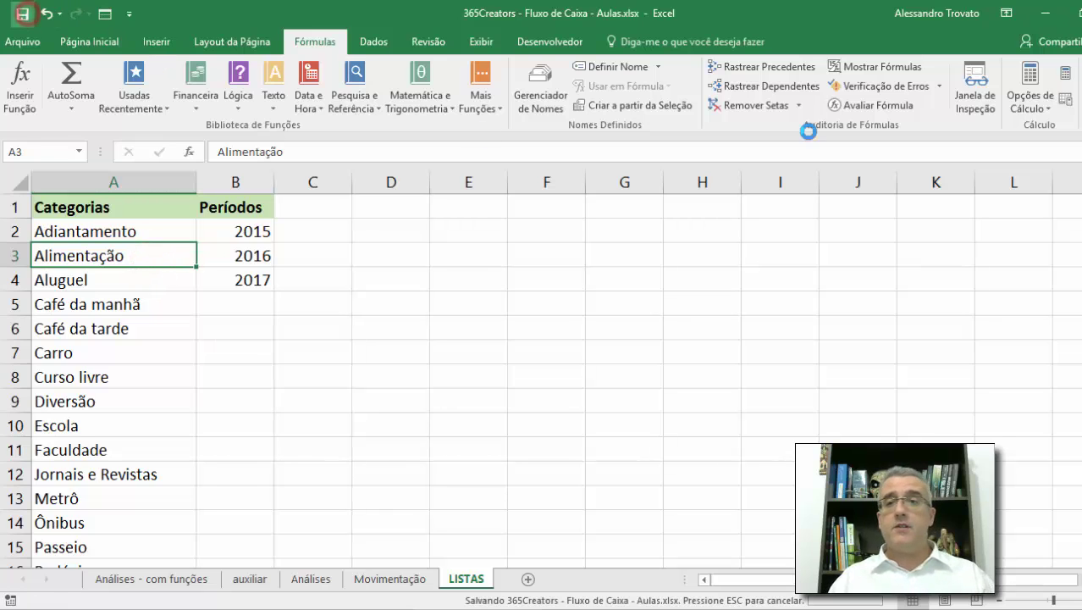
# Switch to the Chrome browser and open the OneDrive files page in a new tab
pyautogui.click(1081, 12)
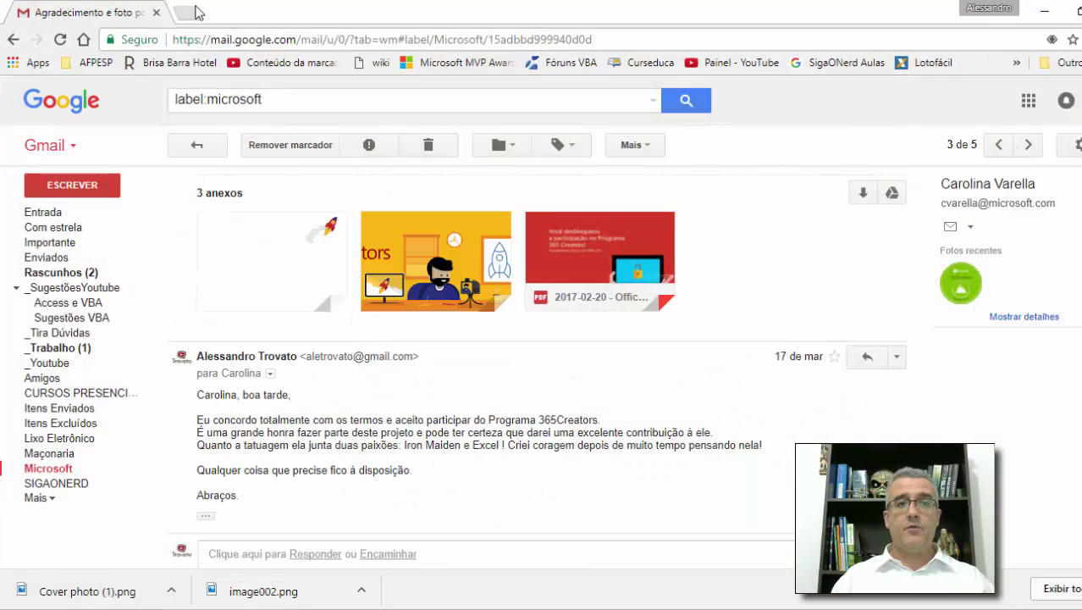
pyautogui.click(197, 12)
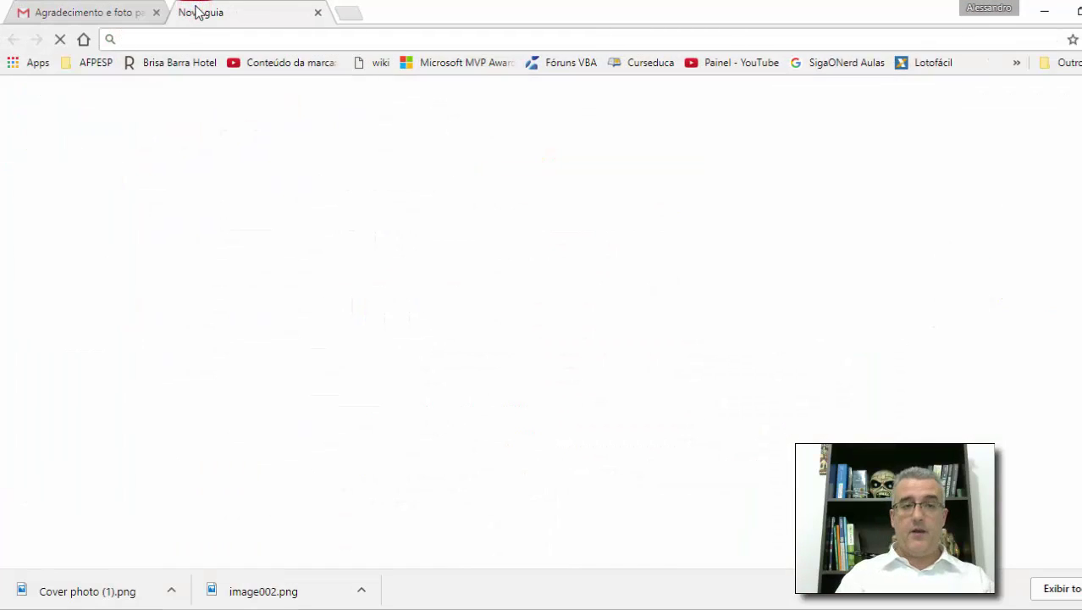
pyautogui.write('ONE')
pyautogui.press('Return')
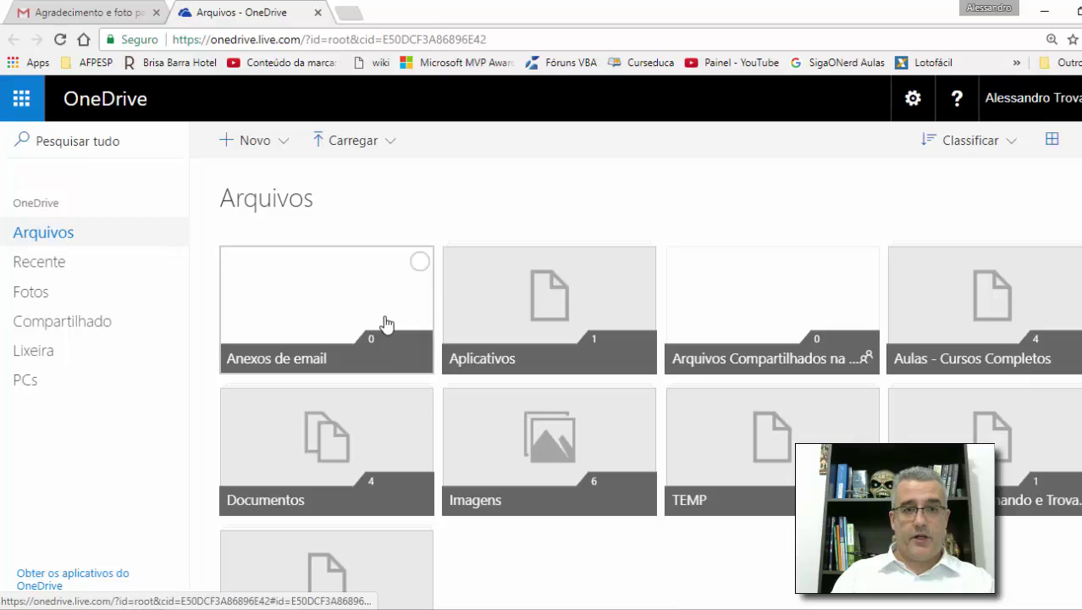
# Open the TEMP folder in OneDrive and upload 365Creators - Fluxo de Caixa.xlsx to it from the desktop
pyautogui.scroll(-2, 431, 423)
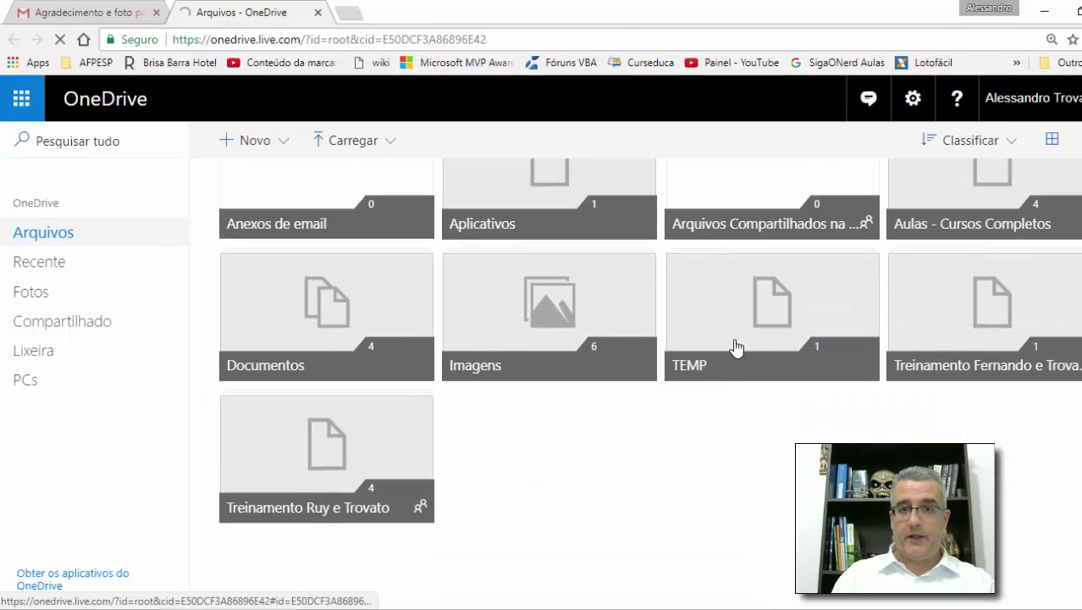
pyautogui.click(736, 343)
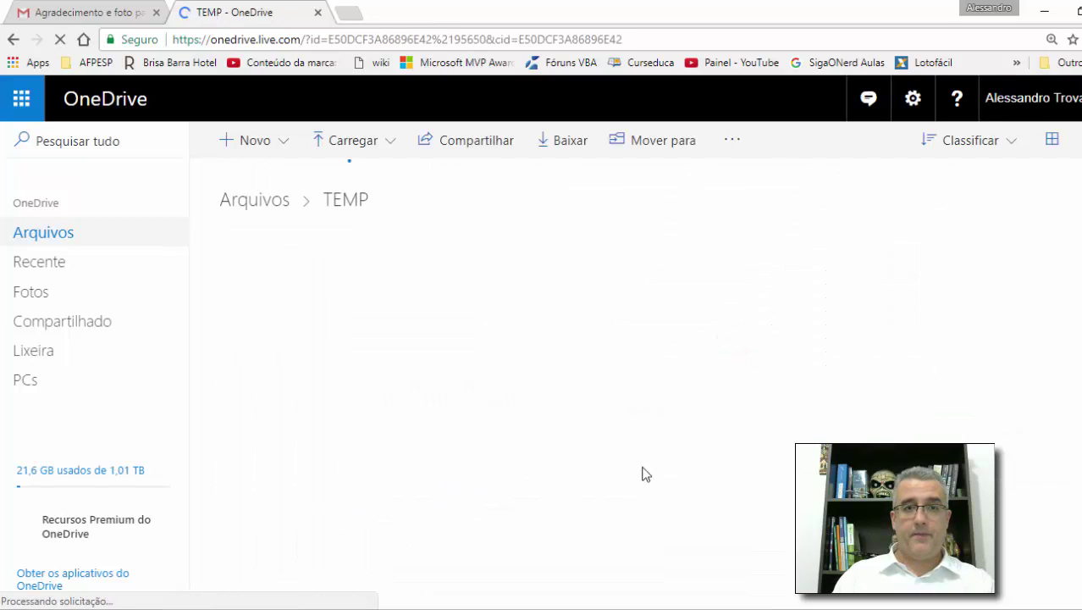
pyautogui.doubleClick(491, 17)
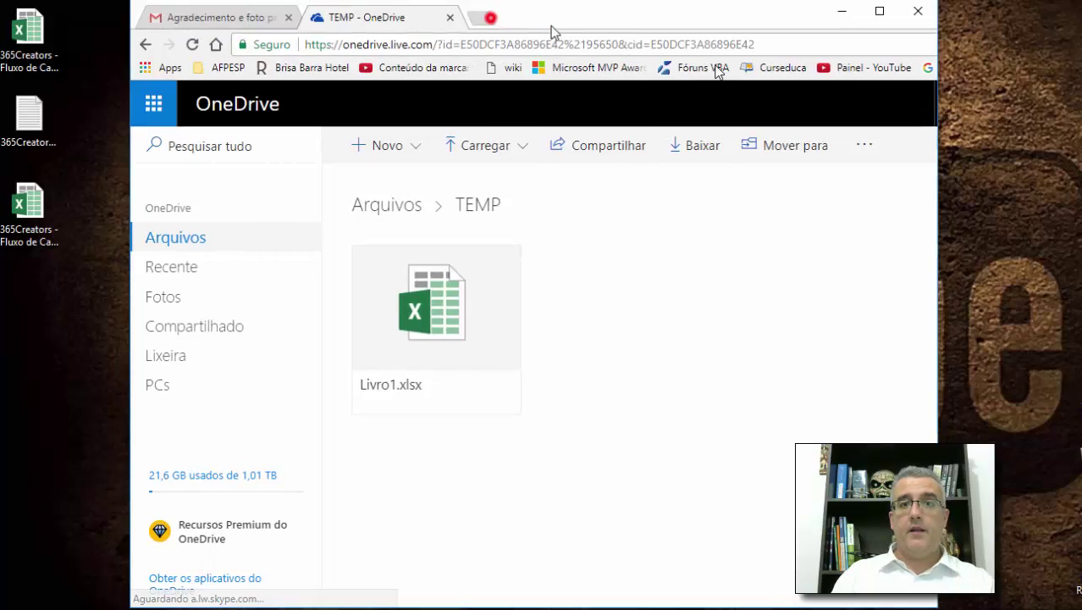
pyautogui.moveTo(551, 25); pyautogui.dragTo(825, 92)
pyautogui.click(44, 55)
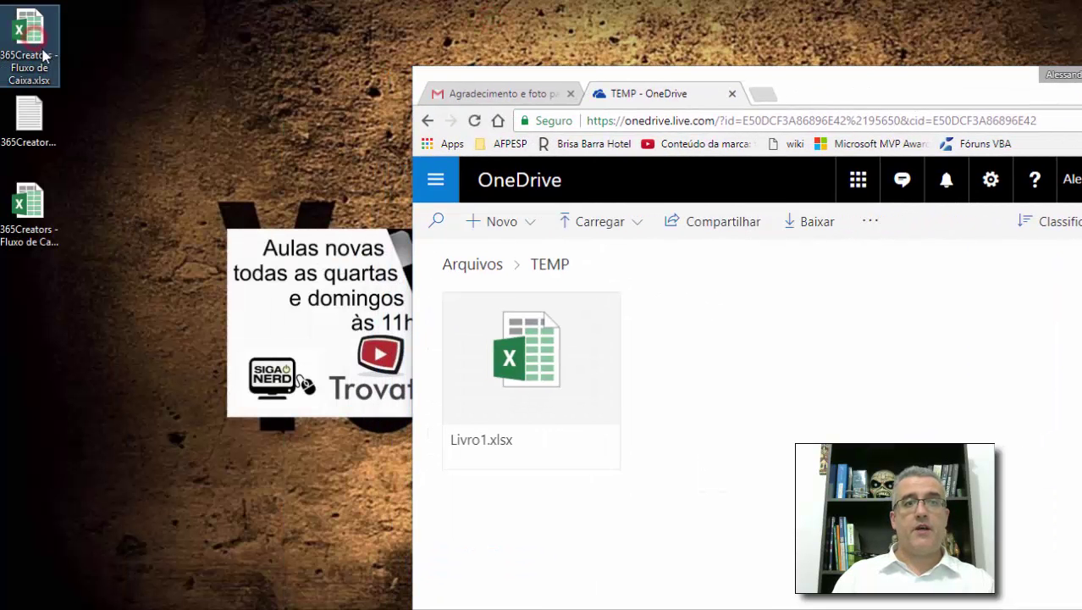
pyautogui.moveTo(40, 44); pyautogui.dragTo(768, 389)
pyautogui.doubleClick(959, 79)
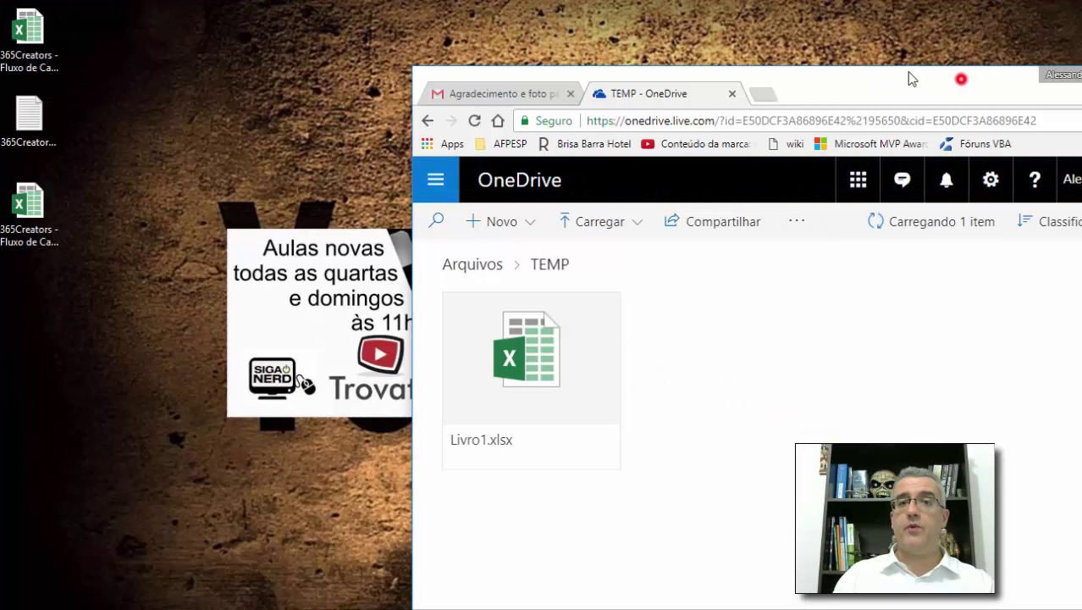
pyautogui.click(939, 66)
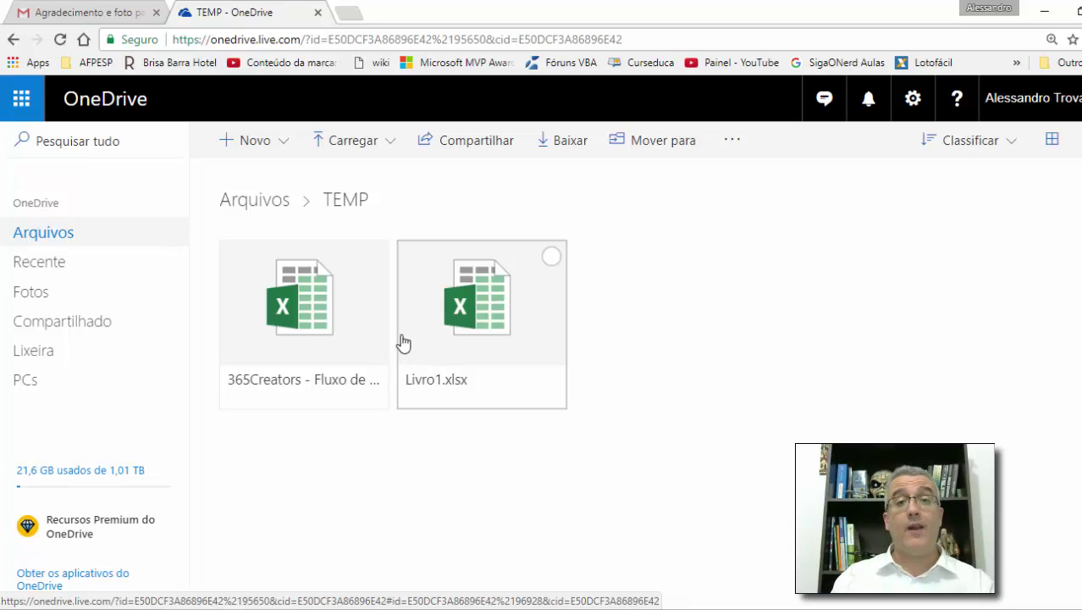
# Open the uploaded 365Creators - Fluxo de Caixa workbook in Excel Online and look through its Movimentação, auxiliar and two Análises sheets
pyautogui.click(306, 306)
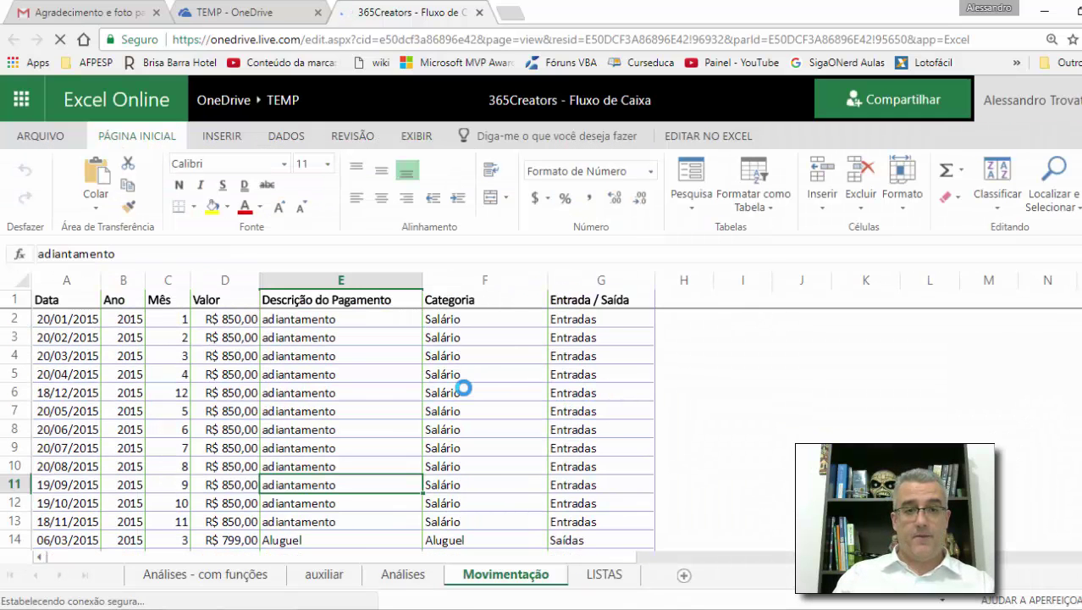
pyautogui.click(463, 387)
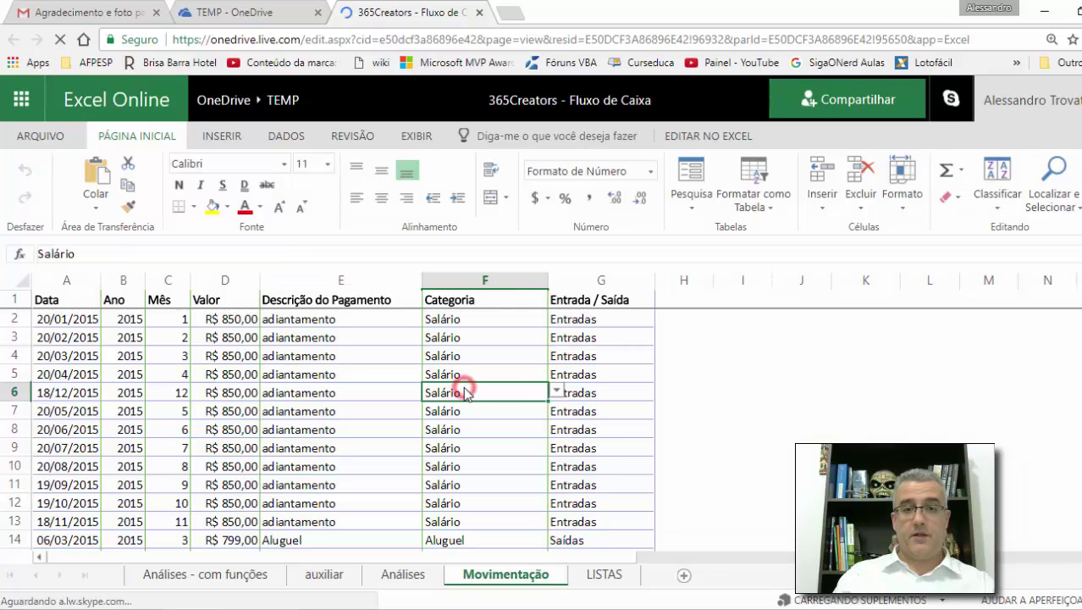
pyautogui.scroll(-2, 244, 461)
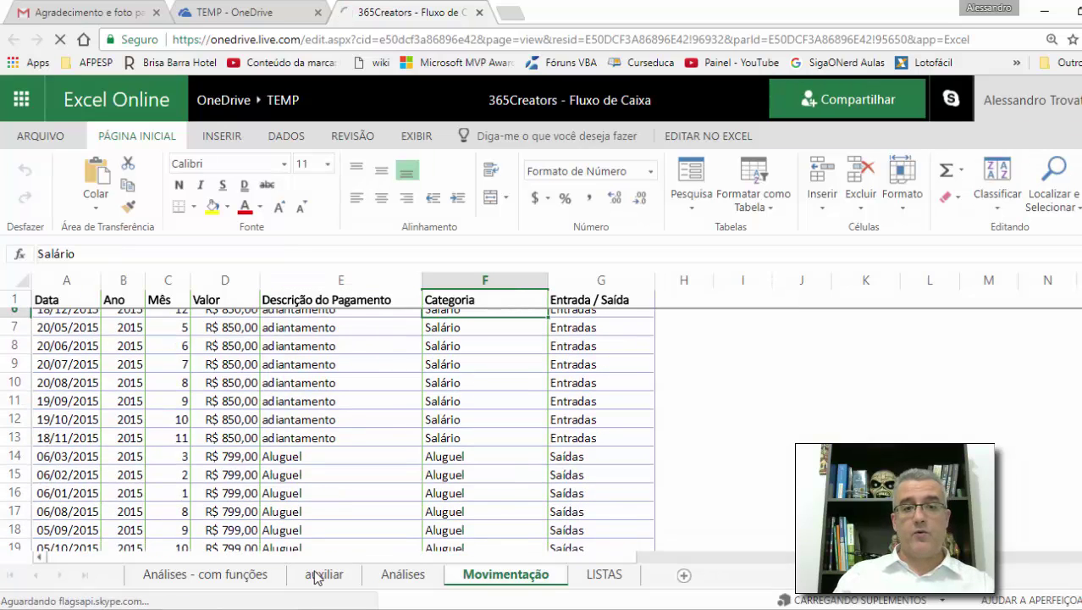
pyautogui.click(320, 574)
pyautogui.click(247, 578)
pyautogui.click(374, 581)
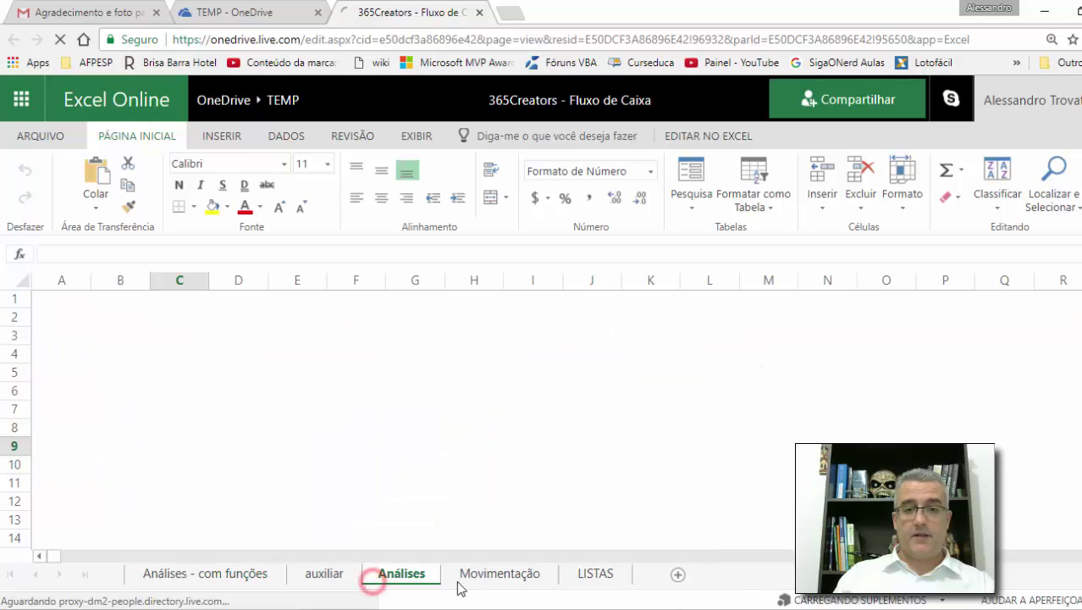
pyautogui.click(462, 579)
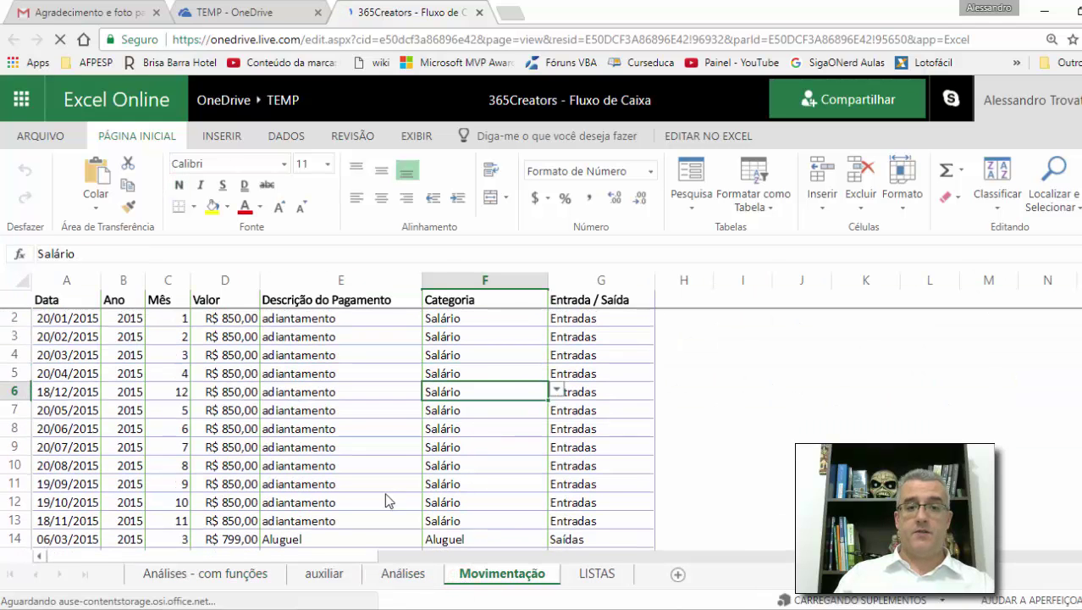
# On the Análises sheet, try the 2015 slicer, dismiss the unsupported-features notice, and examine the expense panel's table and chart
pyautogui.click(403, 573)
pyautogui.click(68, 359)
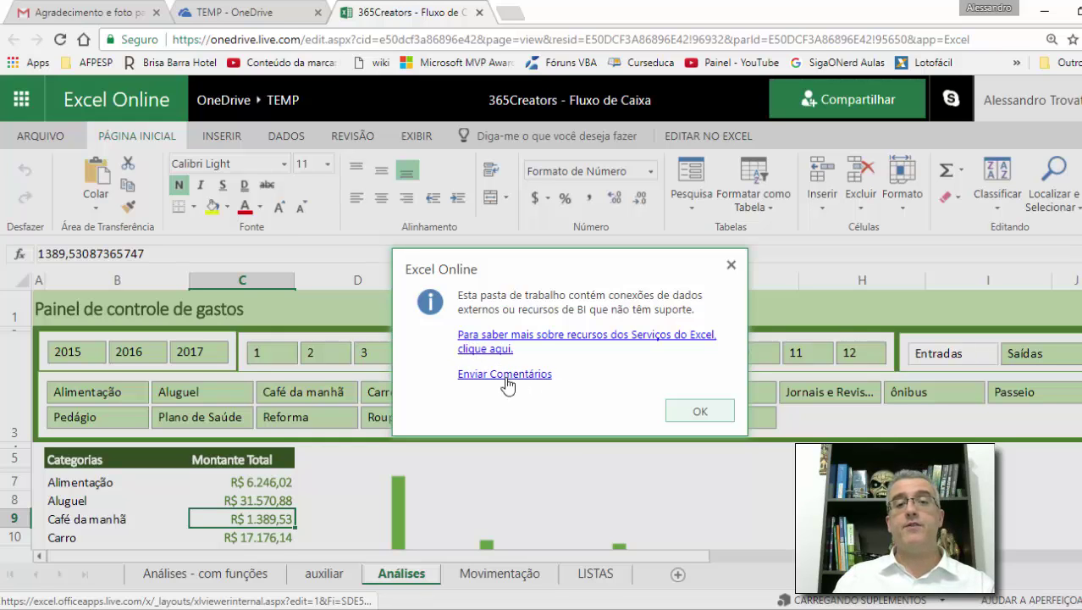
pyautogui.click(699, 411)
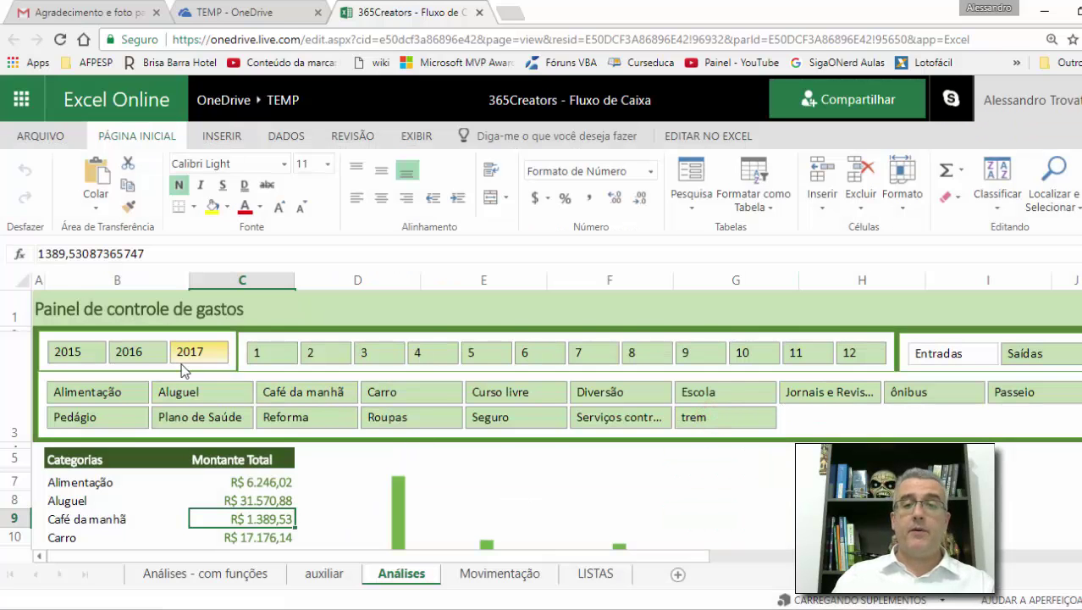
pyautogui.scroll(-1, 381, 410)
pyautogui.scroll(1, 382, 397)
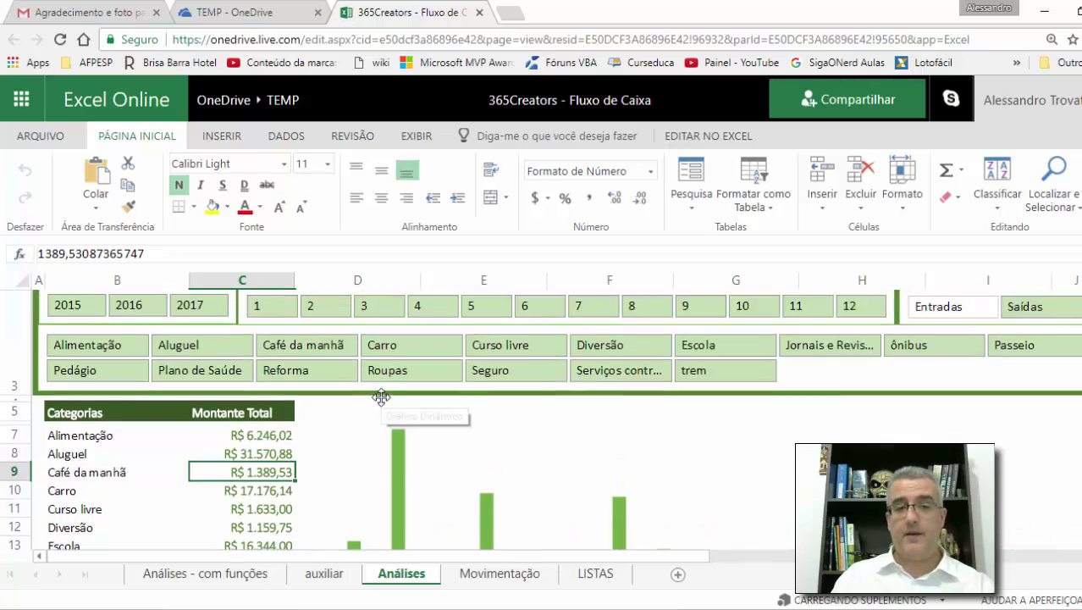
pyautogui.click(67, 347)
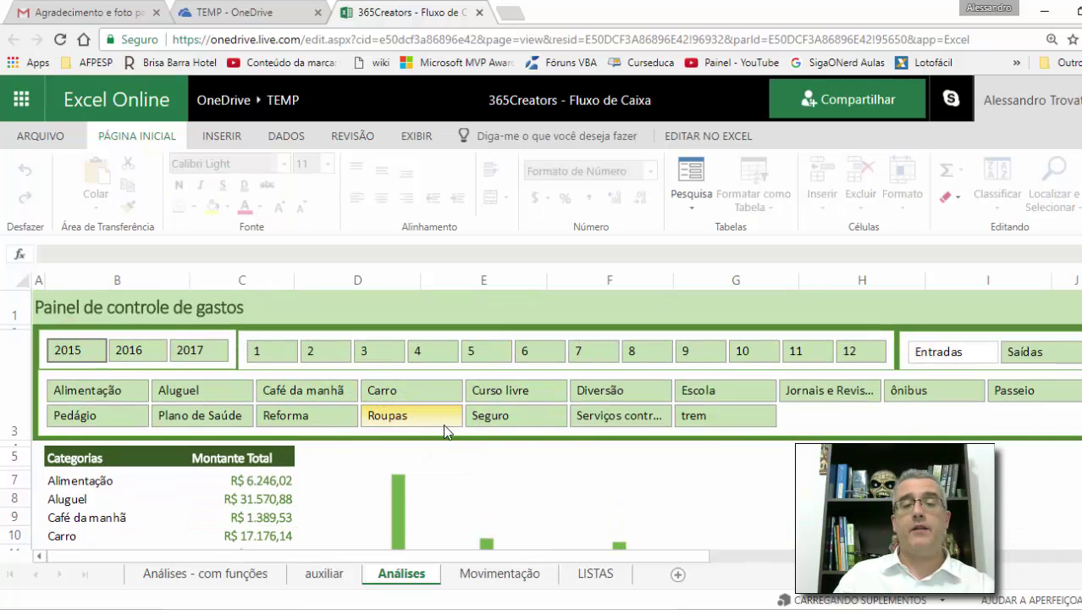
pyautogui.scroll(-2, 447, 428)
pyautogui.scroll(-1, 446, 432)
pyautogui.scroll(3, 446, 432)
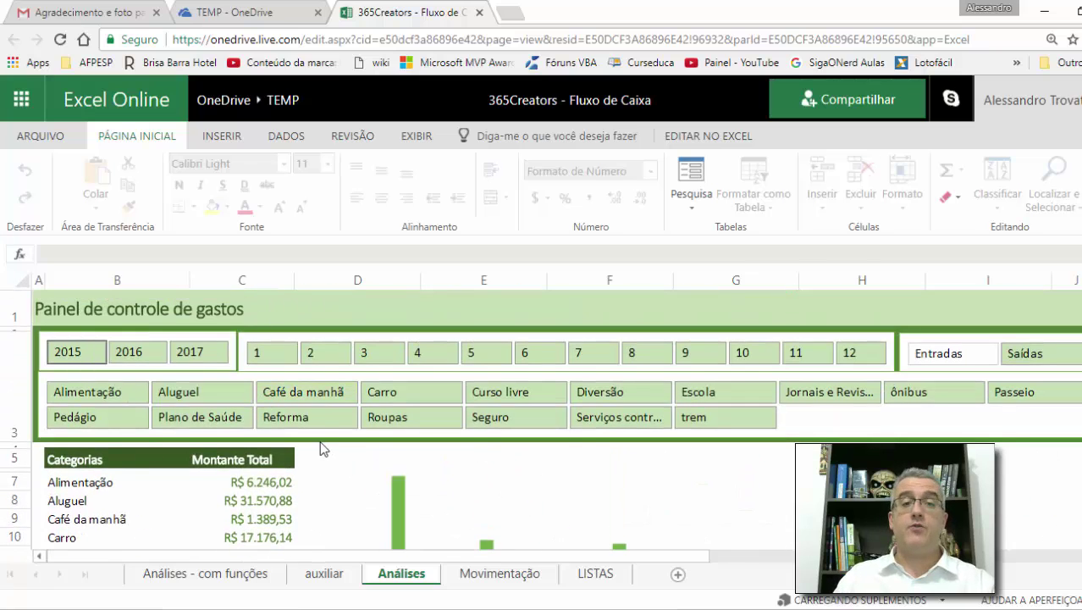
pyautogui.scroll(-1, 254, 396)
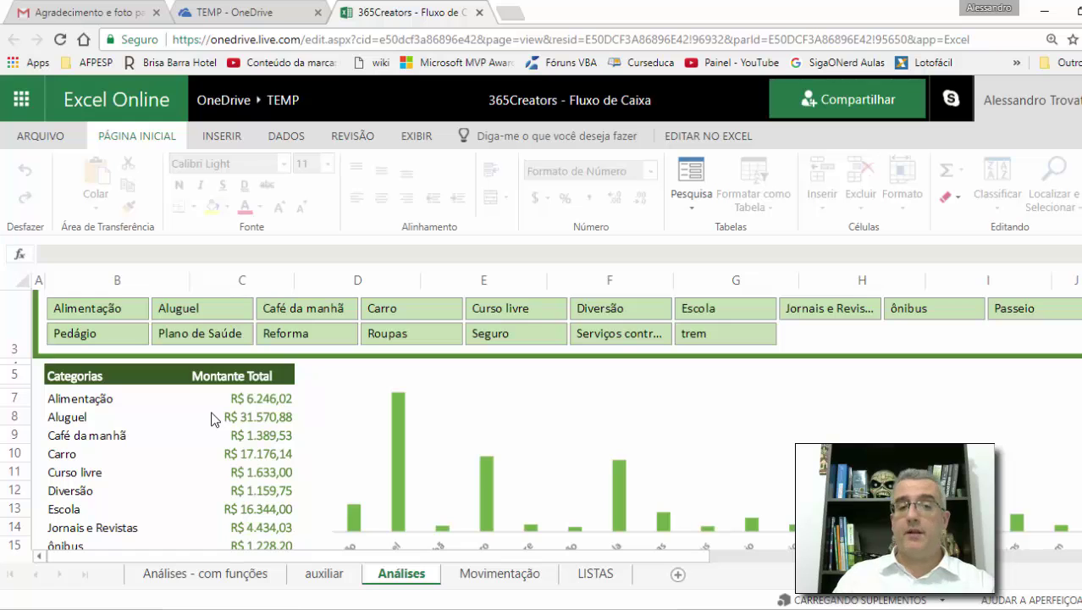
# On the Análises - com funções sheet, inspect the Aluguel formula for the previous year and set the selected year to 2016
pyautogui.click(240, 574)
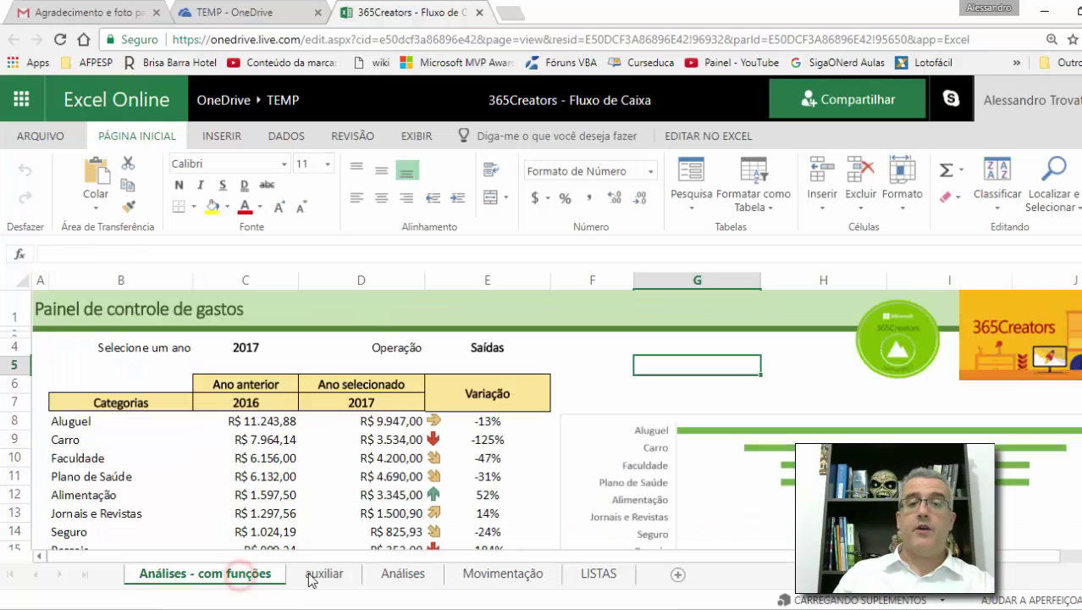
pyautogui.scroll(-6, 407, 505)
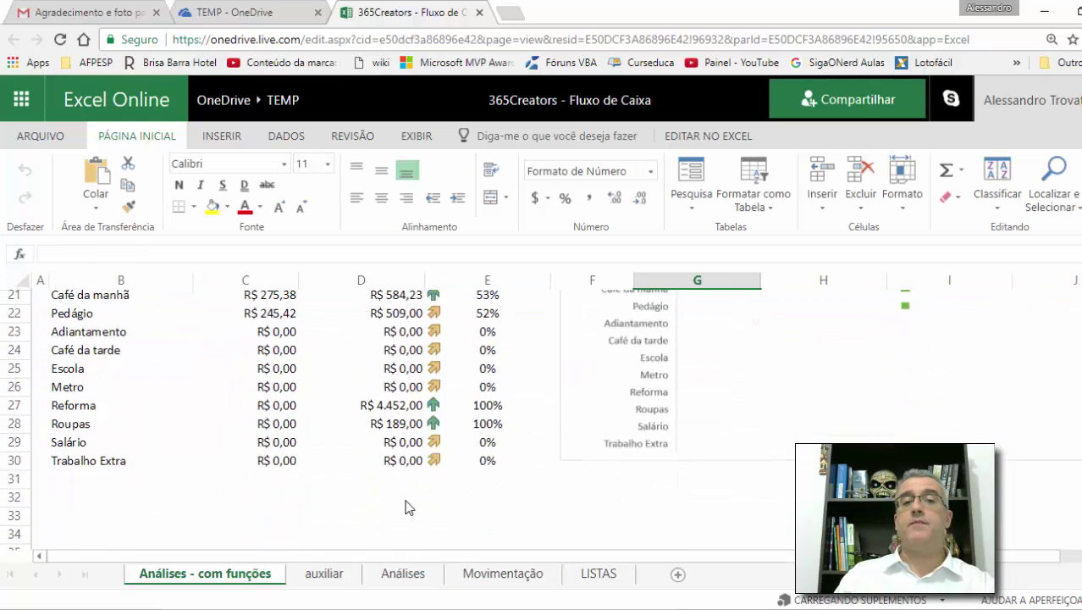
pyautogui.scroll(6, 406, 502)
pyautogui.click(222, 421)
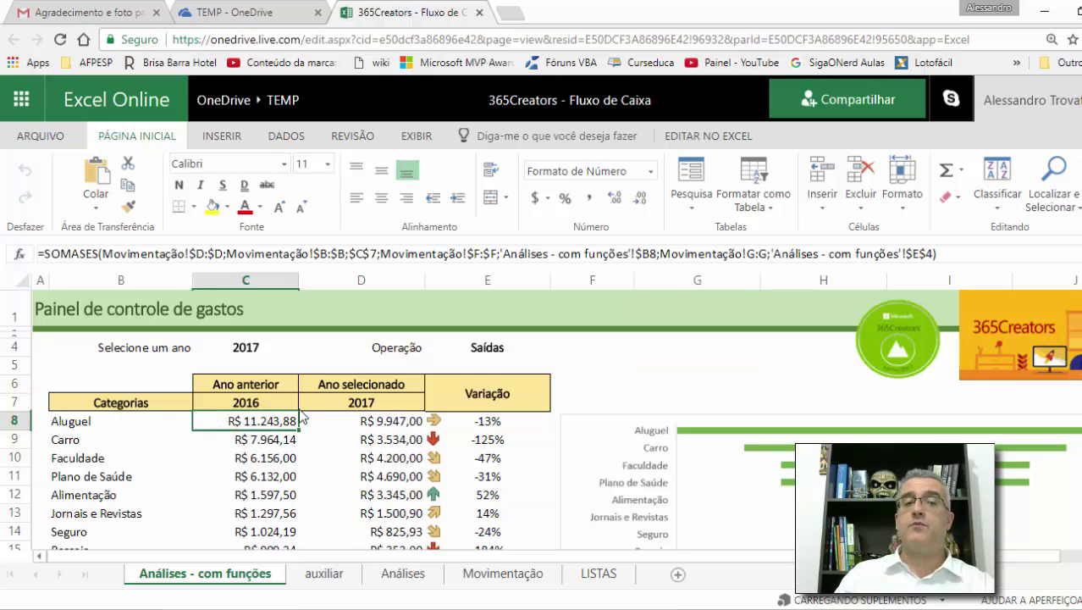
pyautogui.click(288, 345)
pyautogui.click(307, 347)
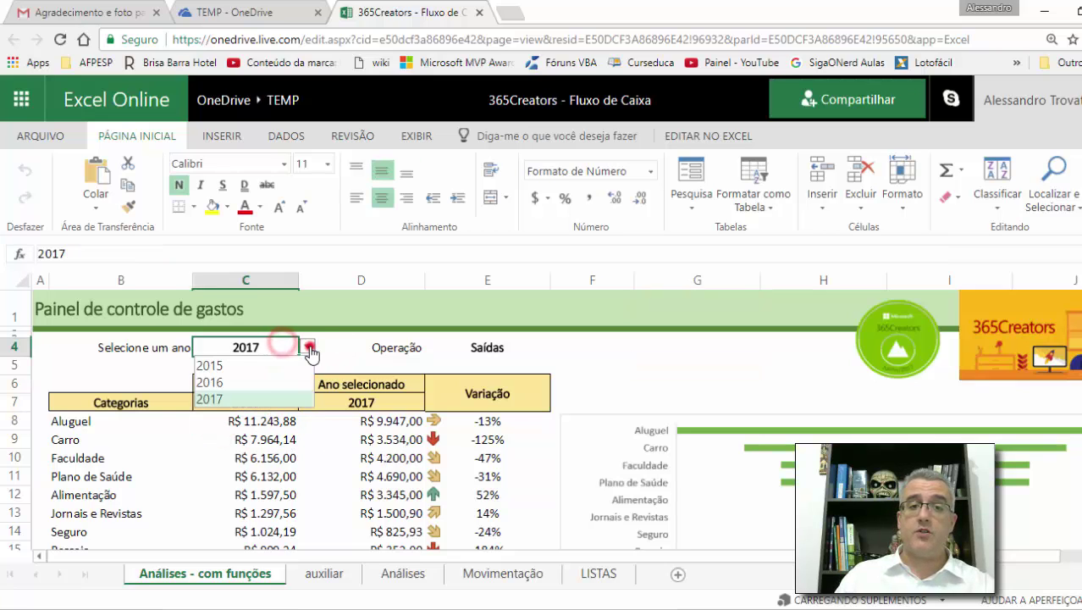
pyautogui.click(212, 382)
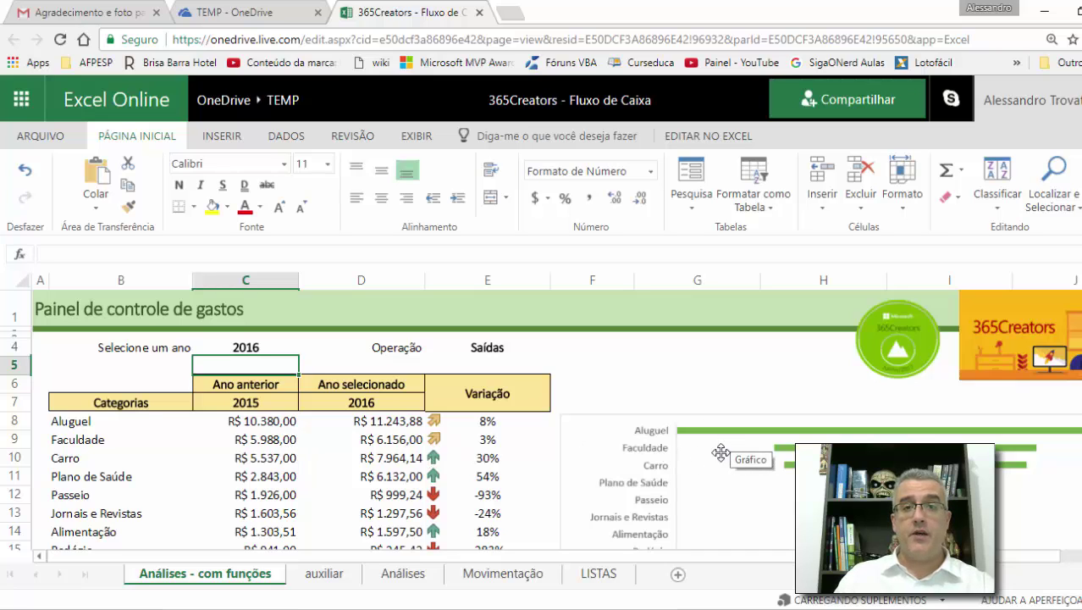
# Recheck the Análises sheet, then close the online workbook and OneDrive tabs and get the browser out of the way
pyautogui.click(395, 572)
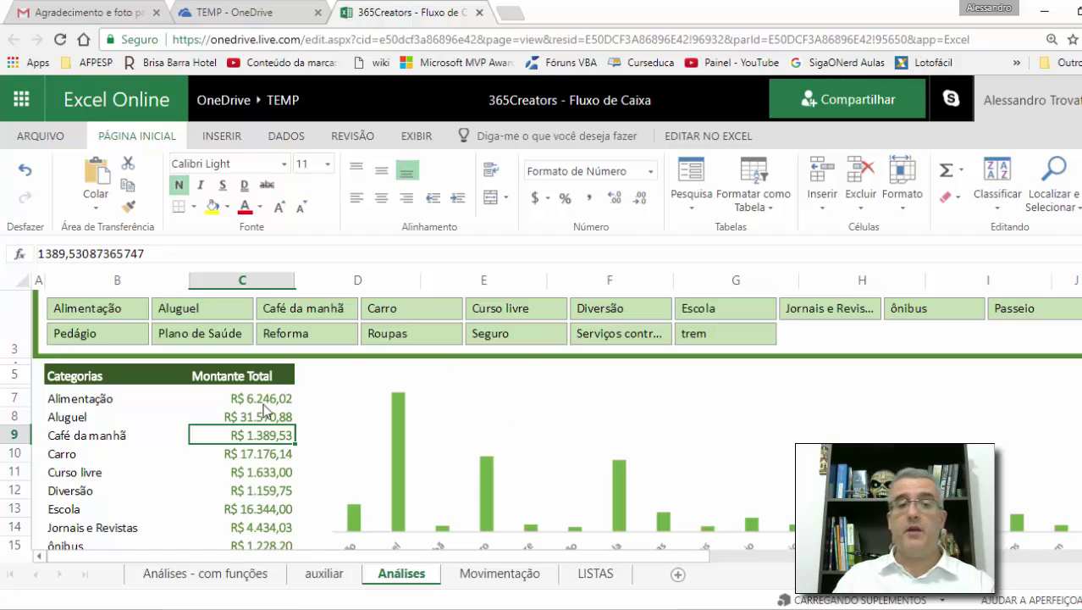
pyautogui.scroll(2, 431, 455)
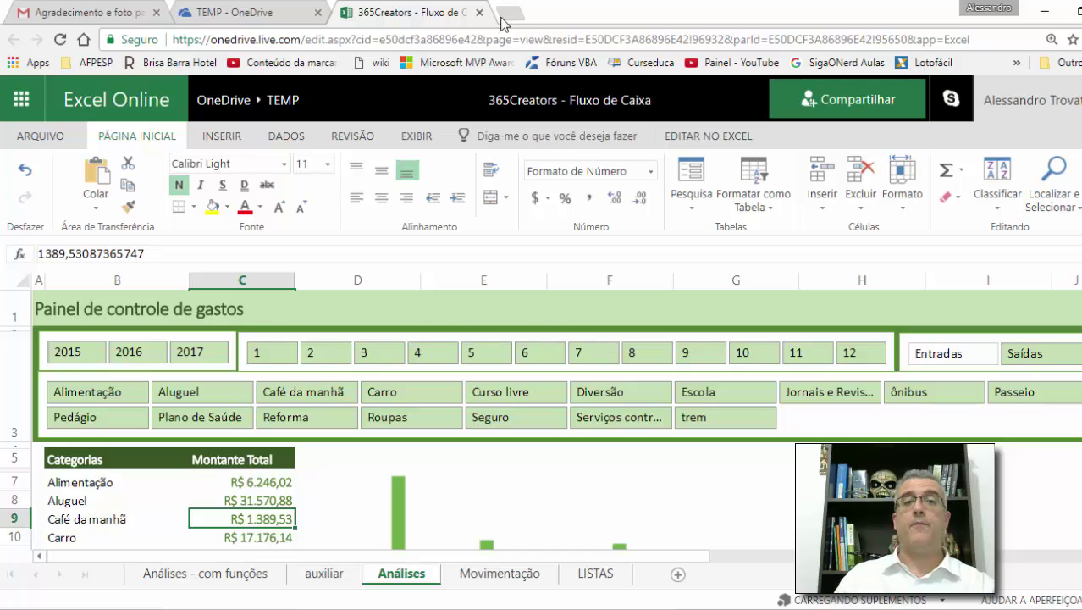
pyautogui.click(481, 12)
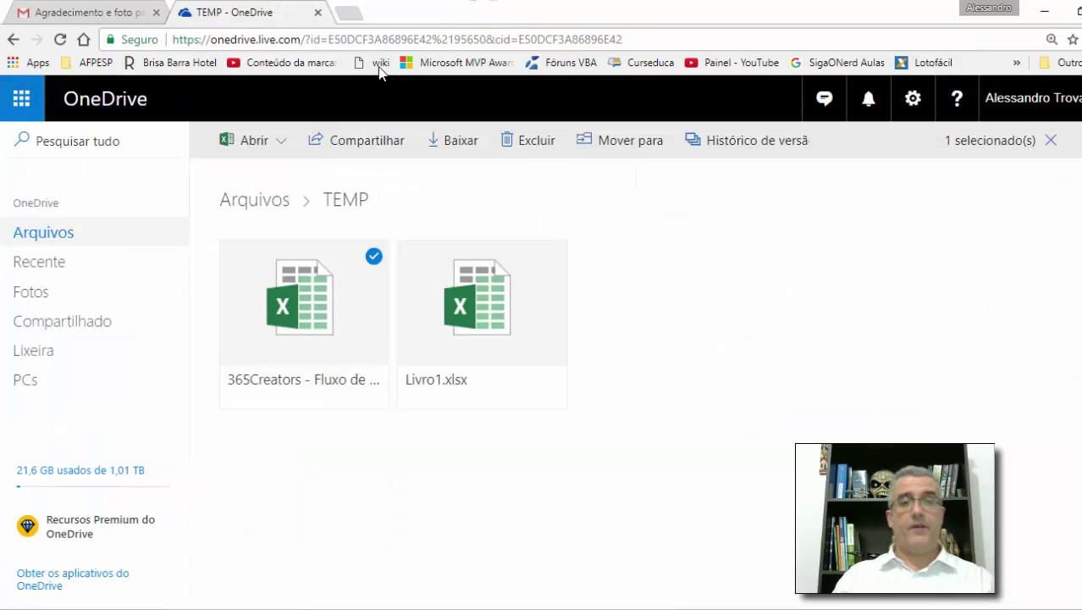
pyautogui.click(322, 12)
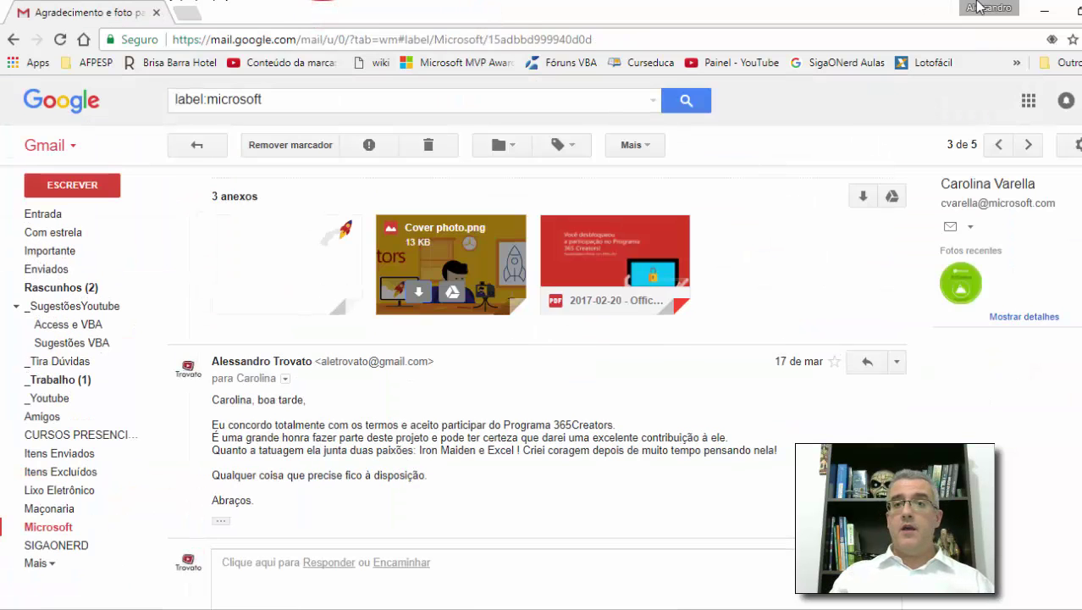
pyautogui.click(1048, 5)
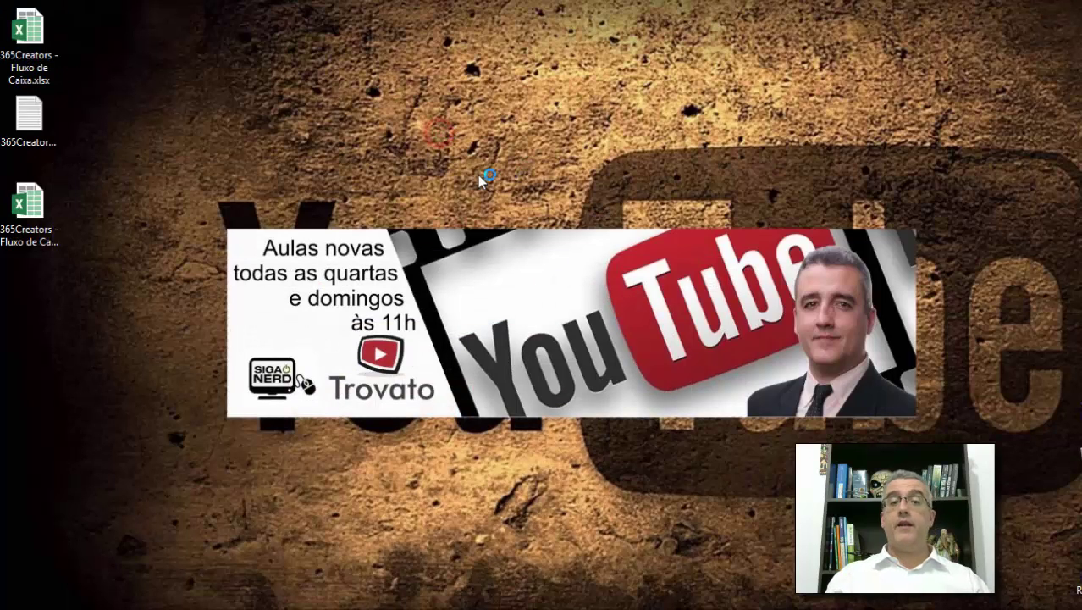
# Switch to desktop Excel and maximize its start window
pyautogui.click(392, 609)
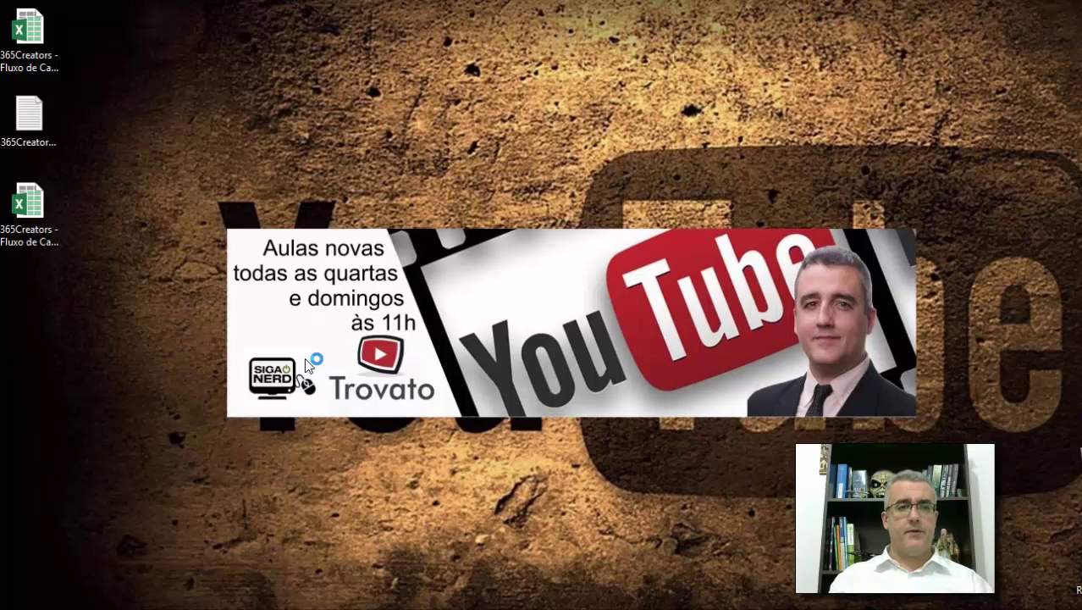
pyautogui.doubleClick(32, 212)
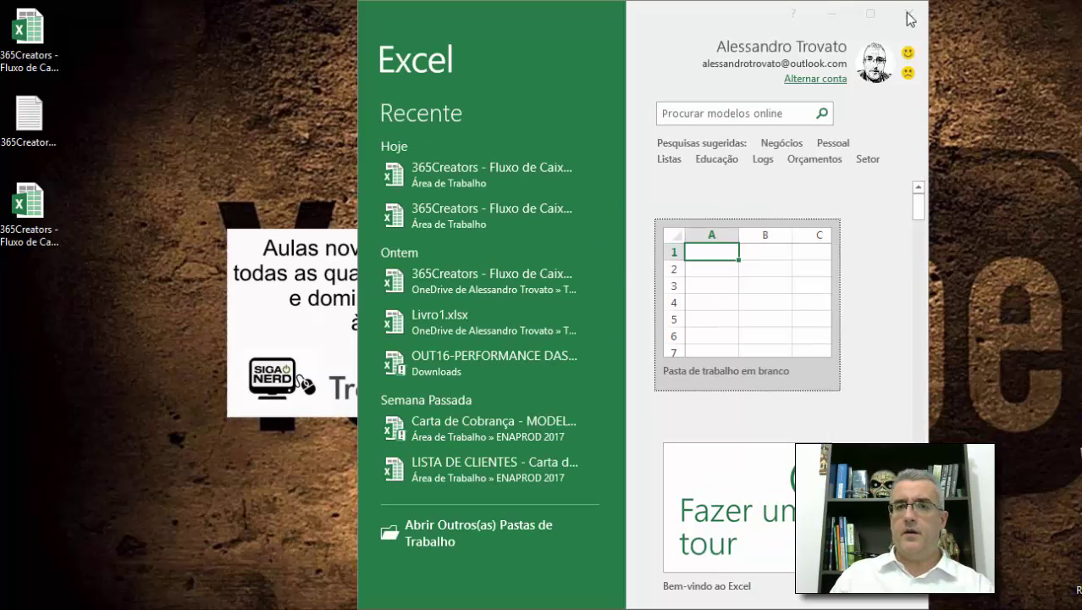
pyautogui.click(875, 13)
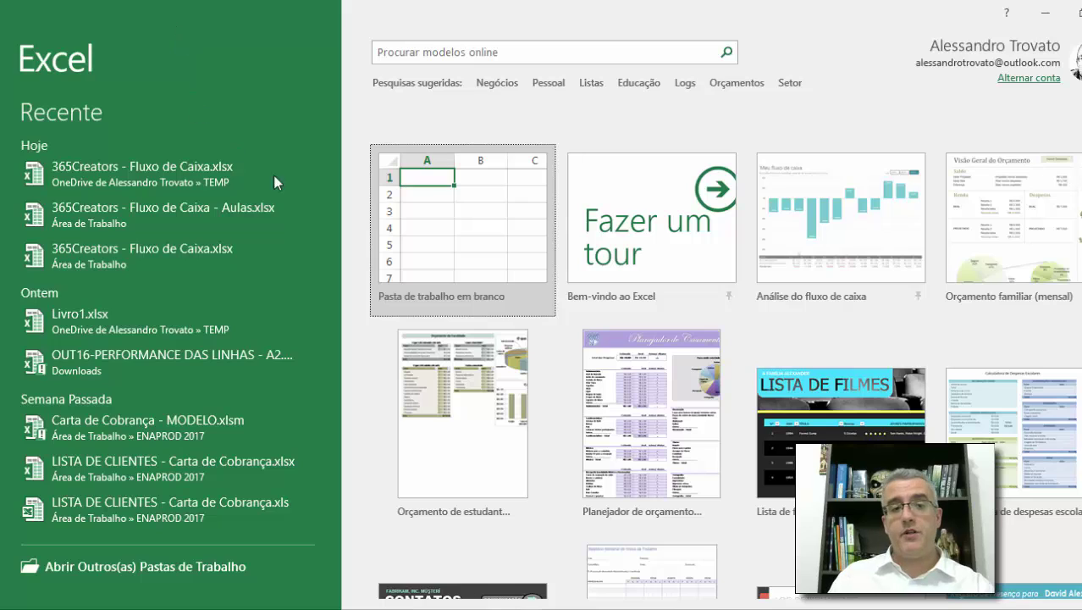
pyautogui.click(436, 220)
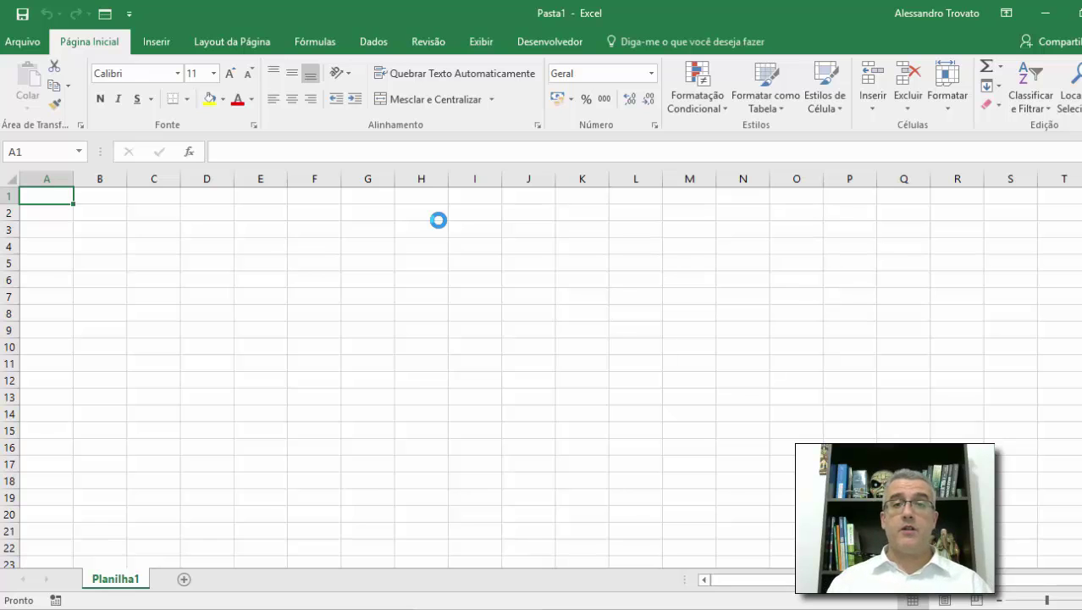
pyautogui.click(487, 280)
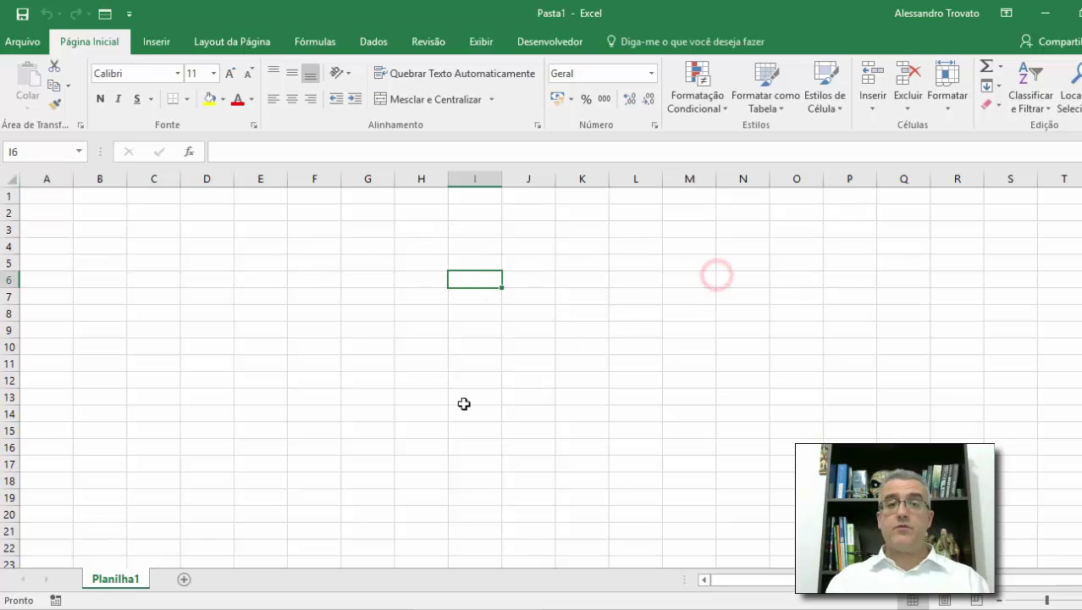
pyautogui.click(352, 340)
pyautogui.hotkey('ctrl', 'w')
pyautogui.click(316, 255)
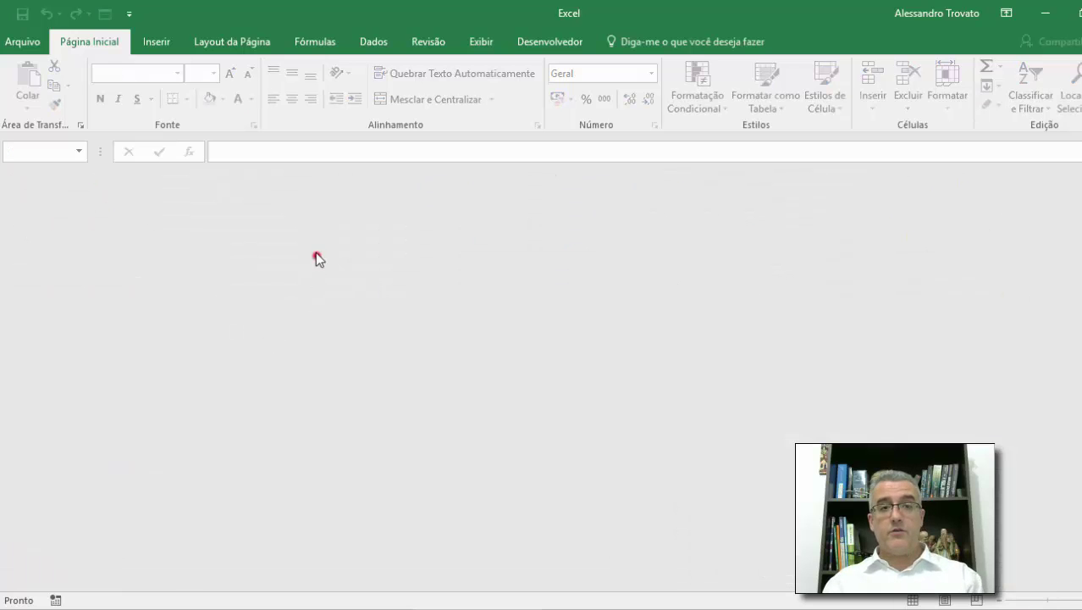
# Open the recent workbook 365Creators - Fluxo de Caixa - Aulas.xlsx from the desktop folder (Área de Trabalho)
pyautogui.click(35, 42)
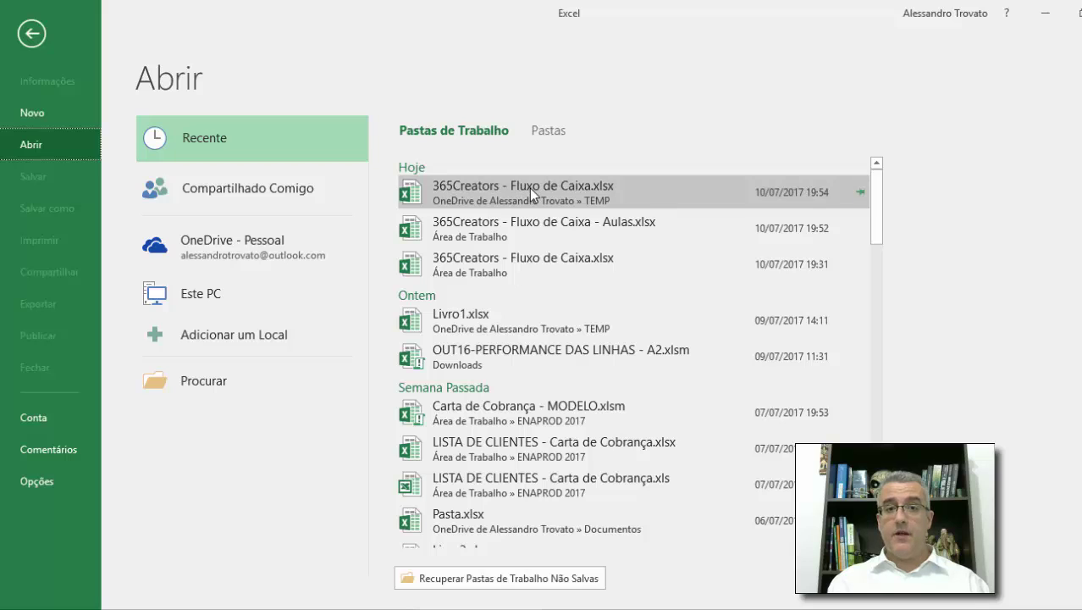
pyautogui.click(536, 222)
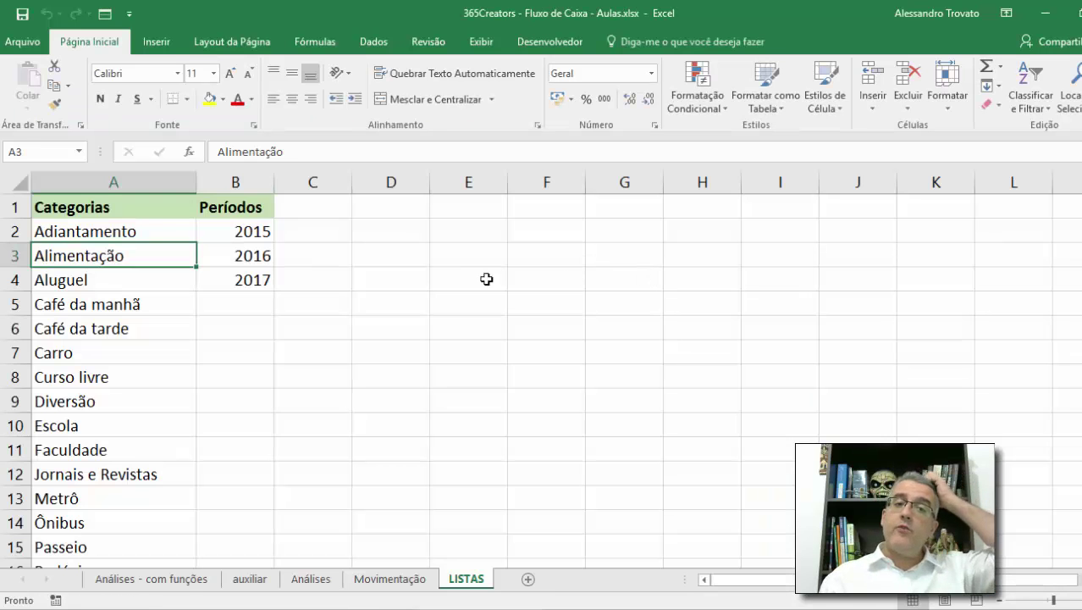
pyautogui.click(425, 289)
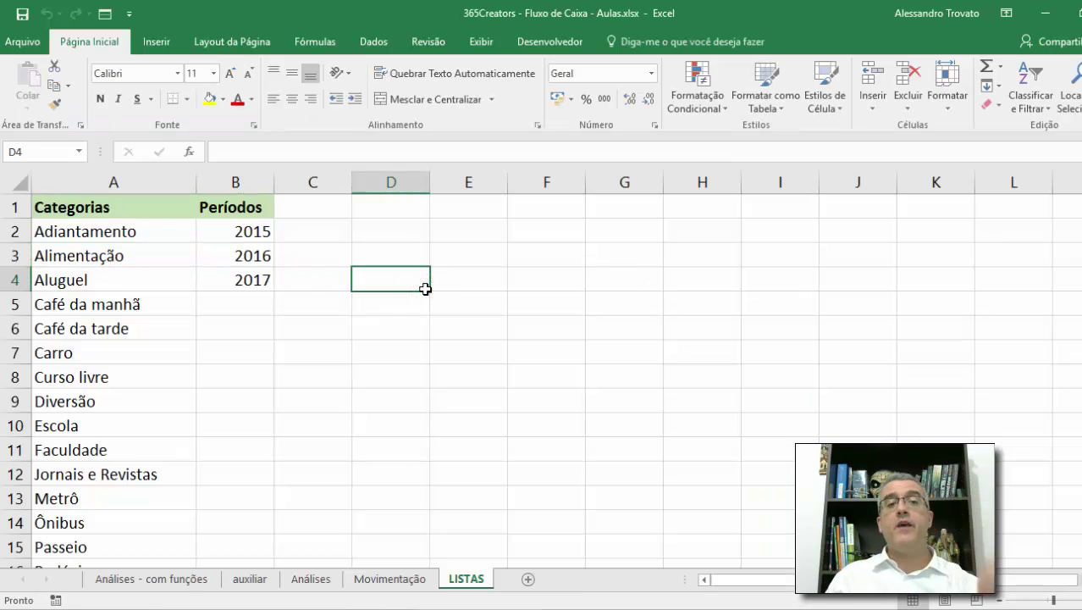
pyautogui.click(115, 253)
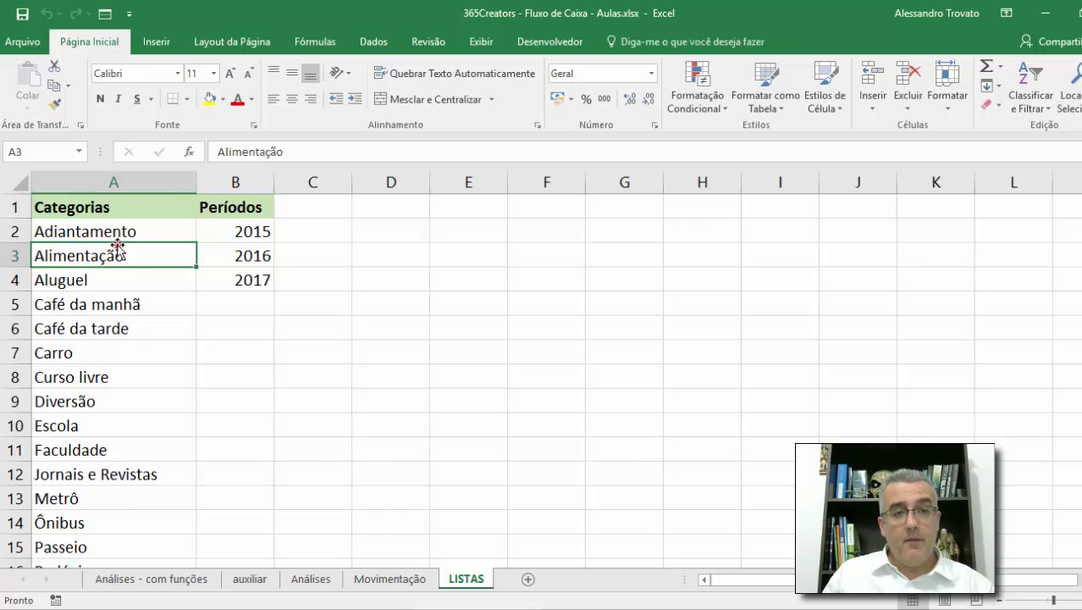
pyautogui.doubleClick(118, 245)
pyautogui.click(91, 218)
pyautogui.click(119, 353)
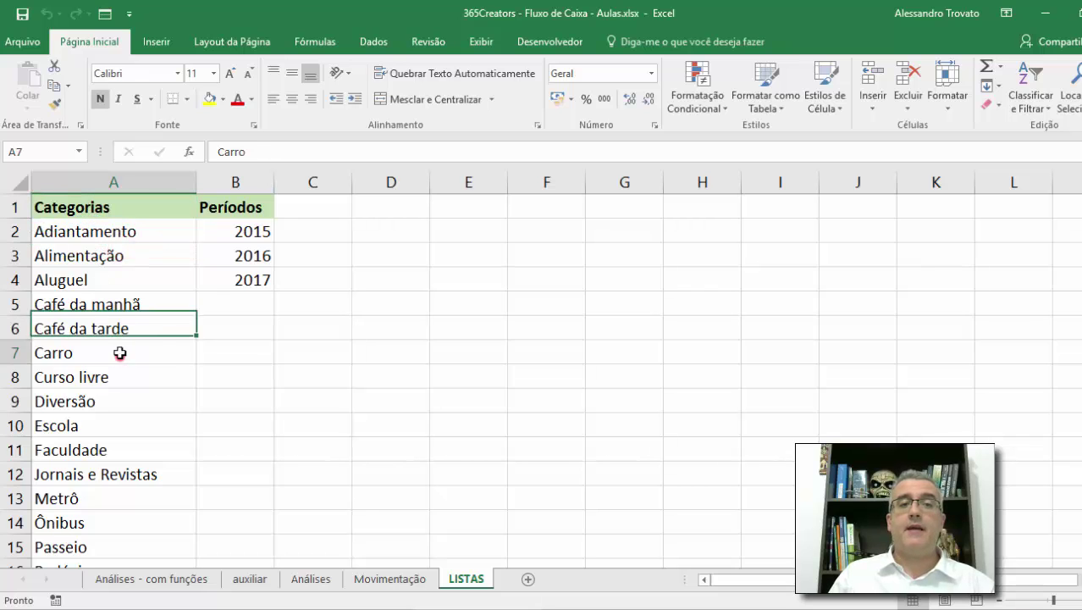
pyautogui.click(99, 279)
pyautogui.click(105, 305)
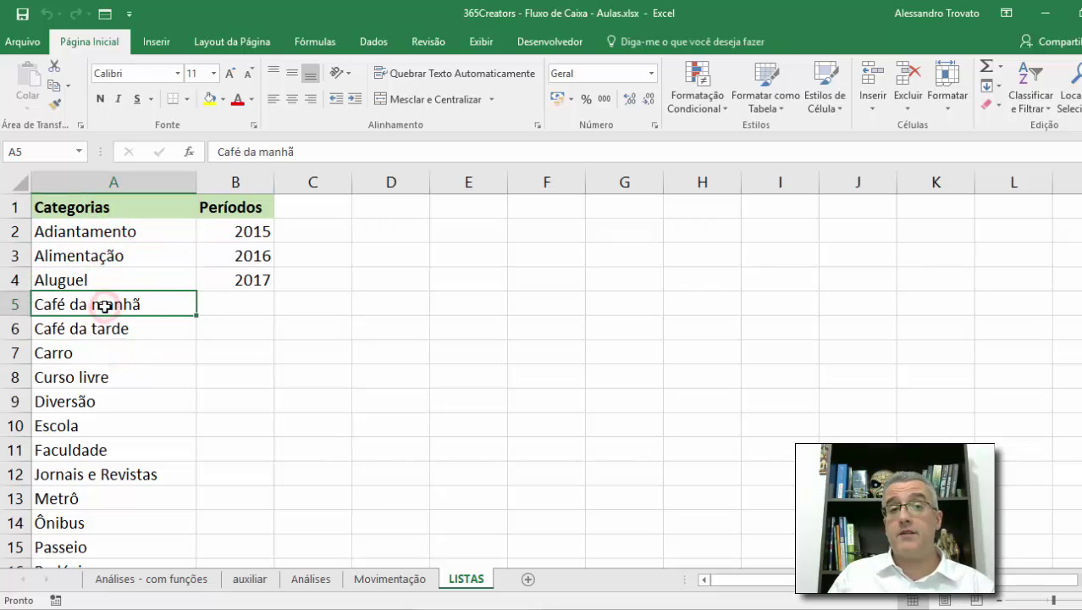
# From the first category in A2, start a new workbook-scoped defined name called lstCategorias
pyautogui.click(124, 233)
pyautogui.click(315, 44)
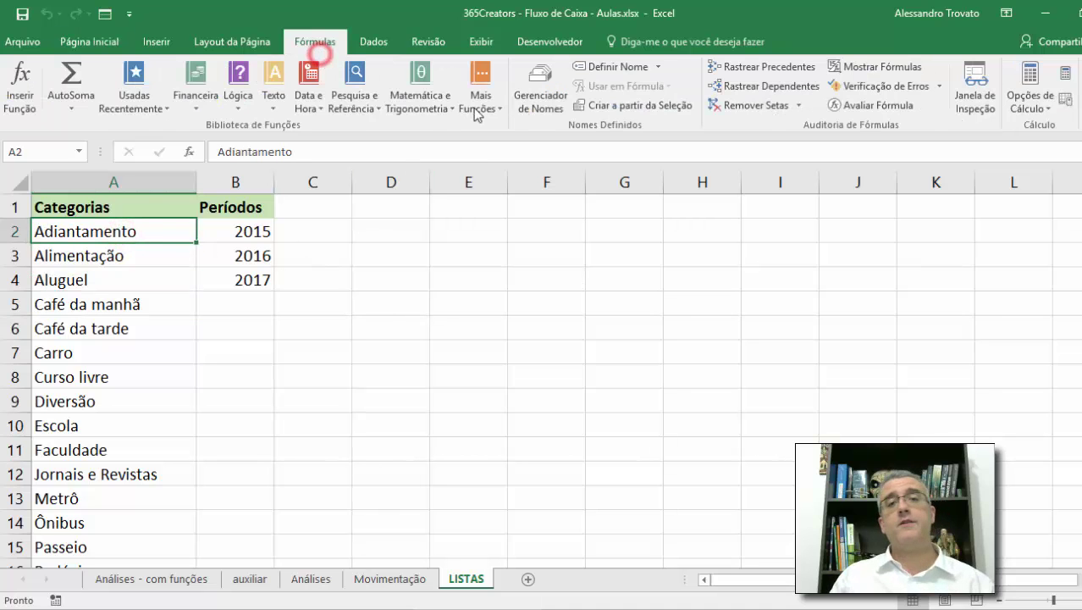
pyautogui.click(538, 89)
pyautogui.click(622, 208)
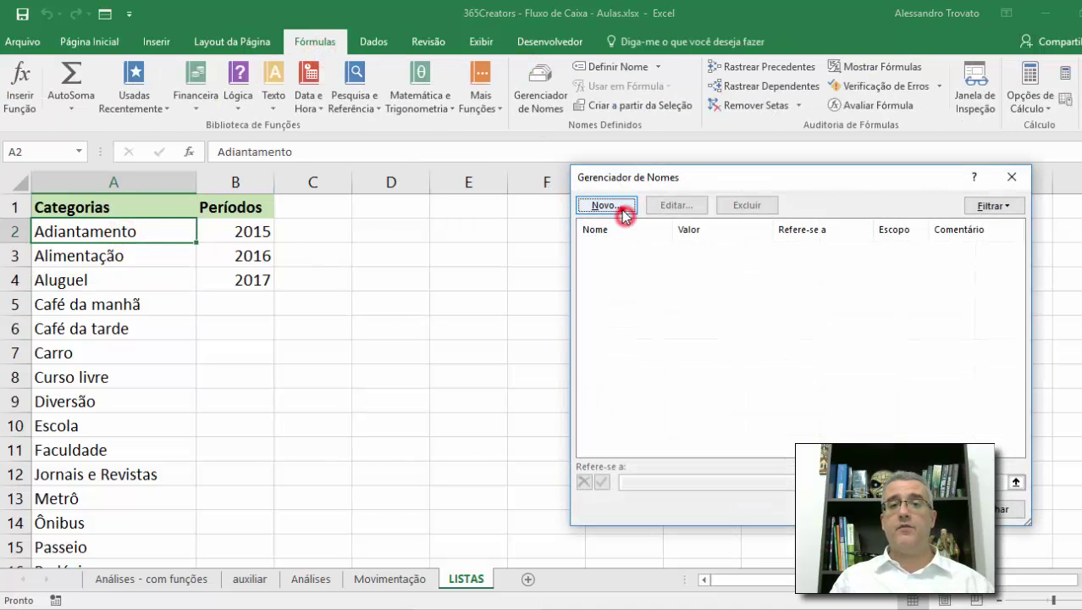
pyautogui.write('lstCategorias')
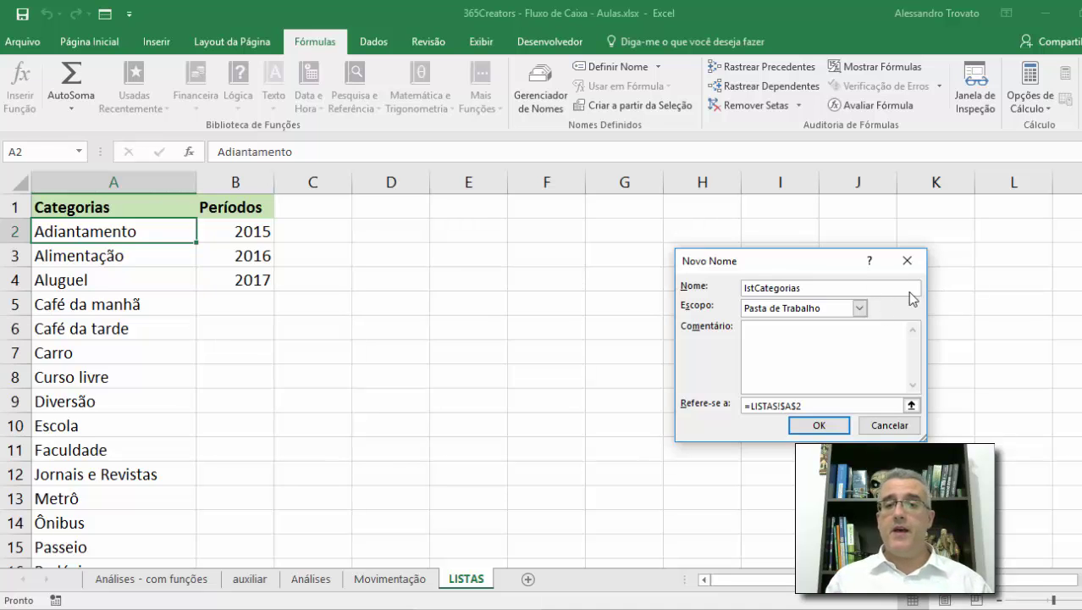
# Make lstCategorias refer to the dynamic range =DESLOC(LISTAS!$A$2;0;0;CONT.VALORES(LISTAS!$A:$A)-1;1), save the name and close the name manager
pyautogui.click(808, 407)
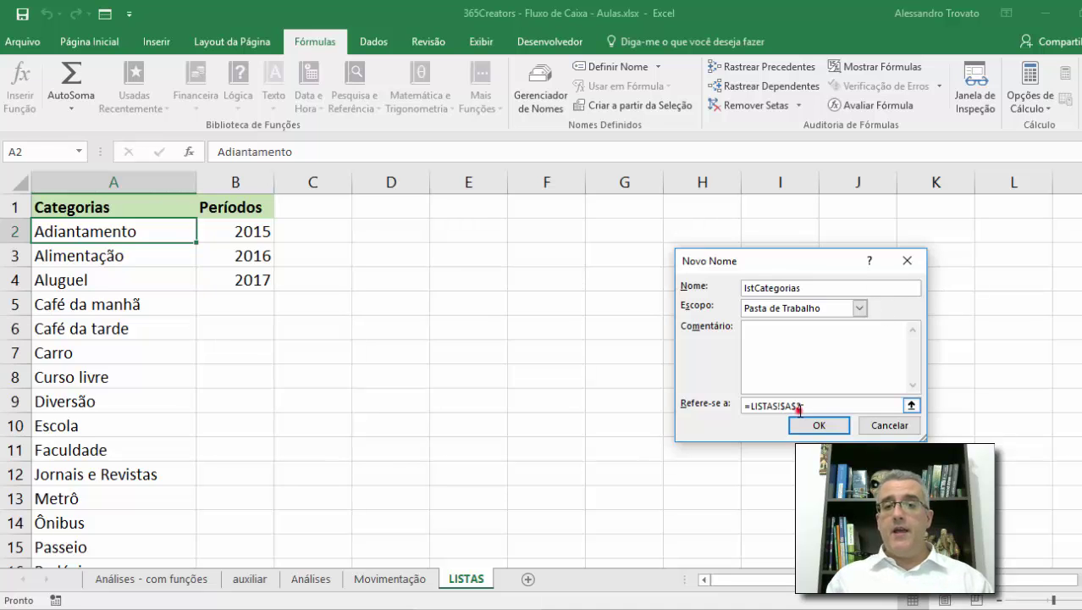
pyautogui.moveTo(833, 406); pyautogui.dragTo(754, 443)
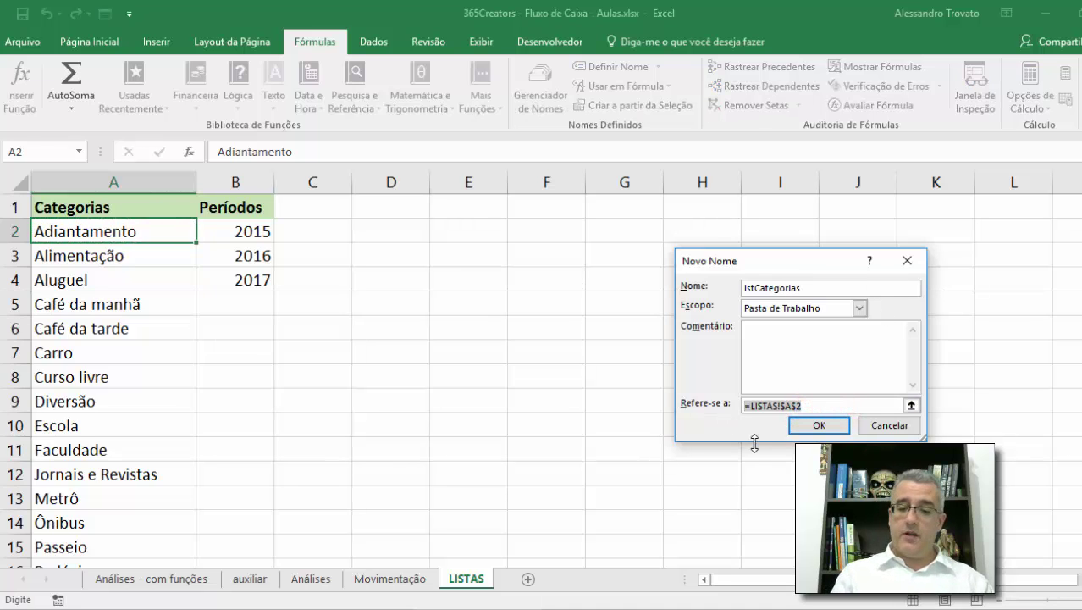
pyautogui.write('=desl')
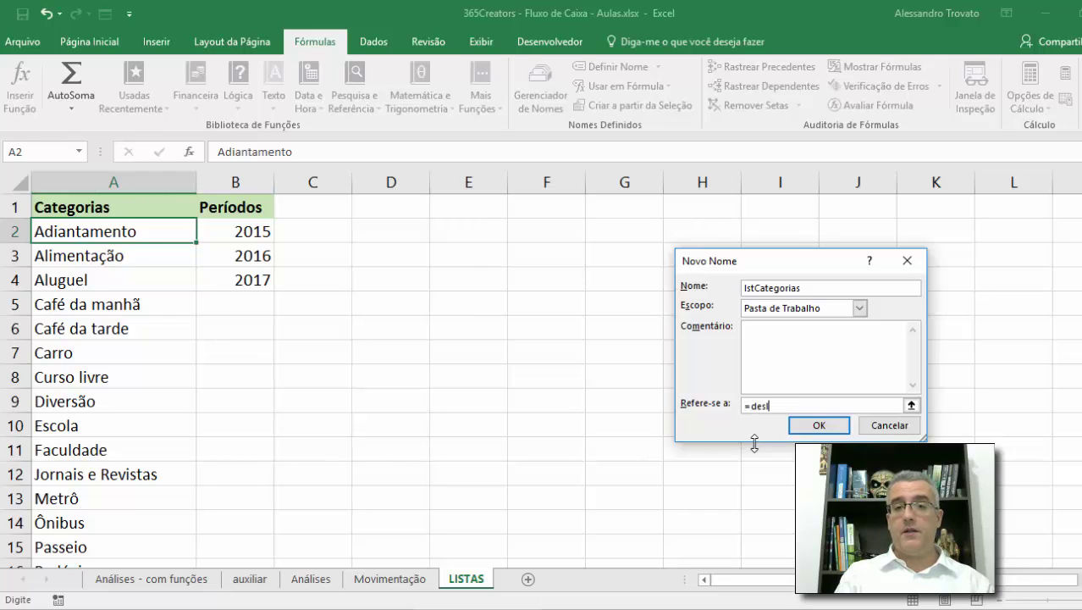
pyautogui.write('oc(')
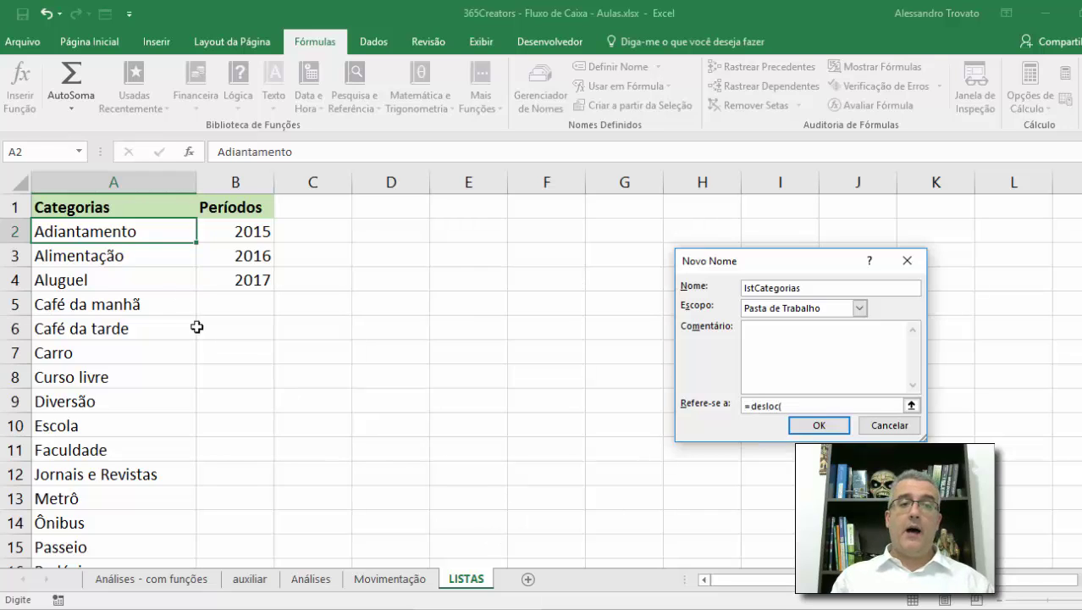
pyautogui.click(110, 232)
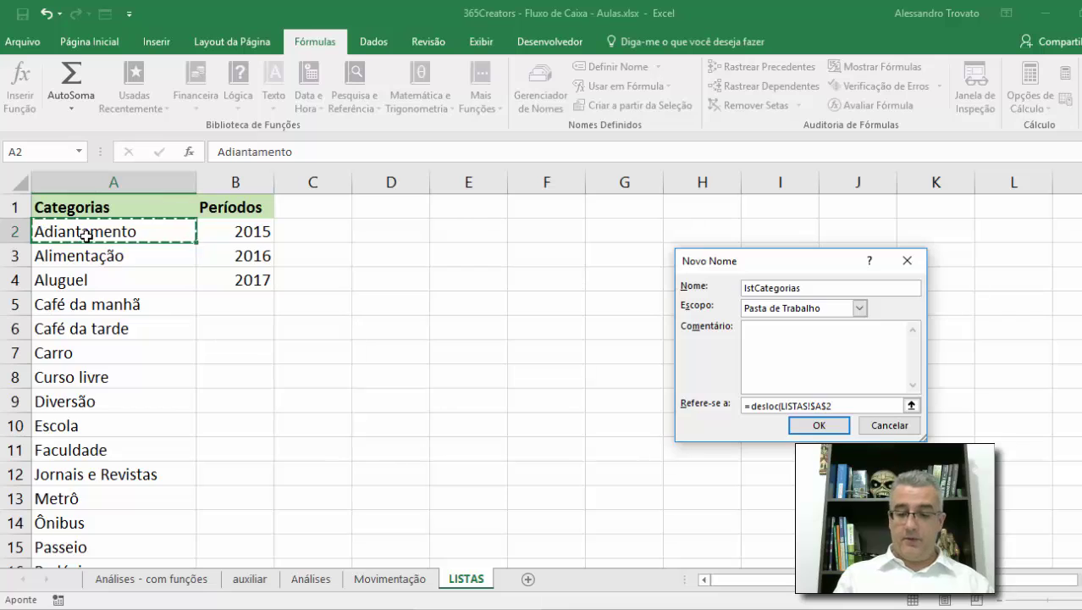
pyautogui.write(';0;0;cont.valo')
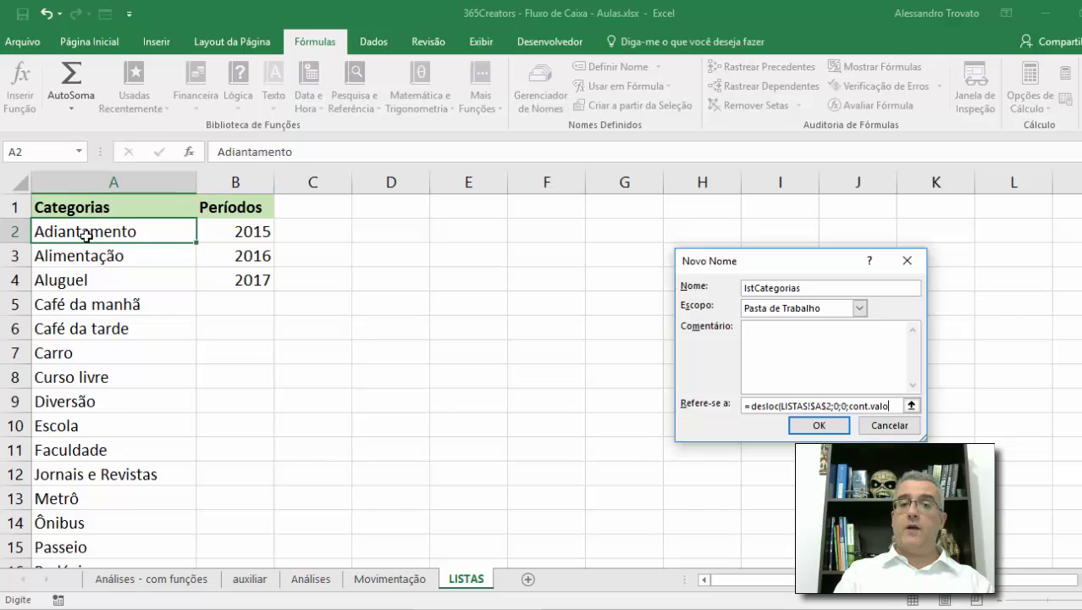
pyautogui.write('res(')
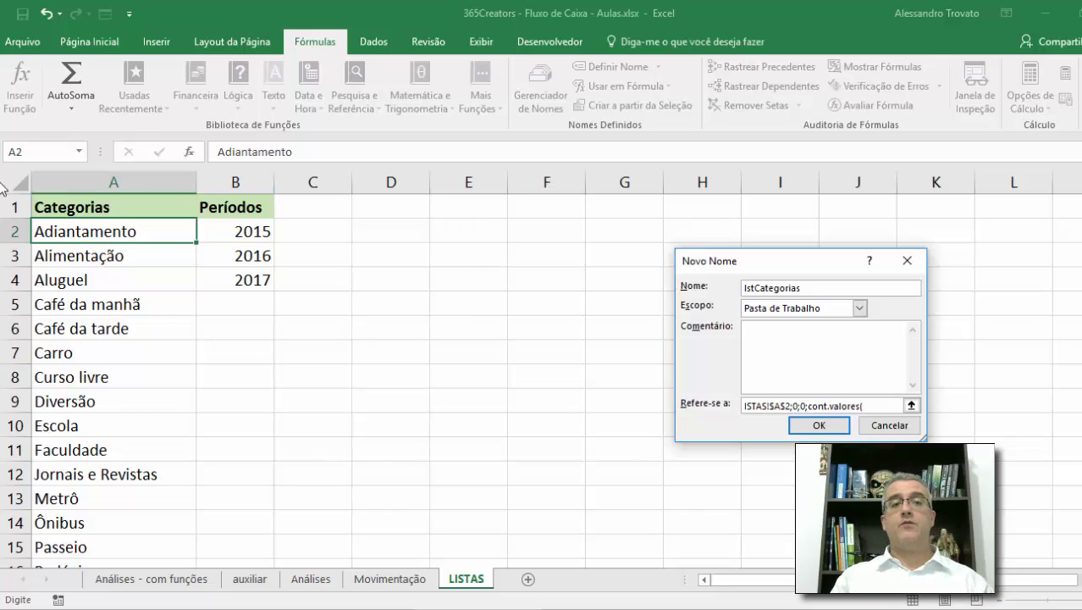
pyautogui.click(110, 174)
pyautogui.write(')-1;1)')
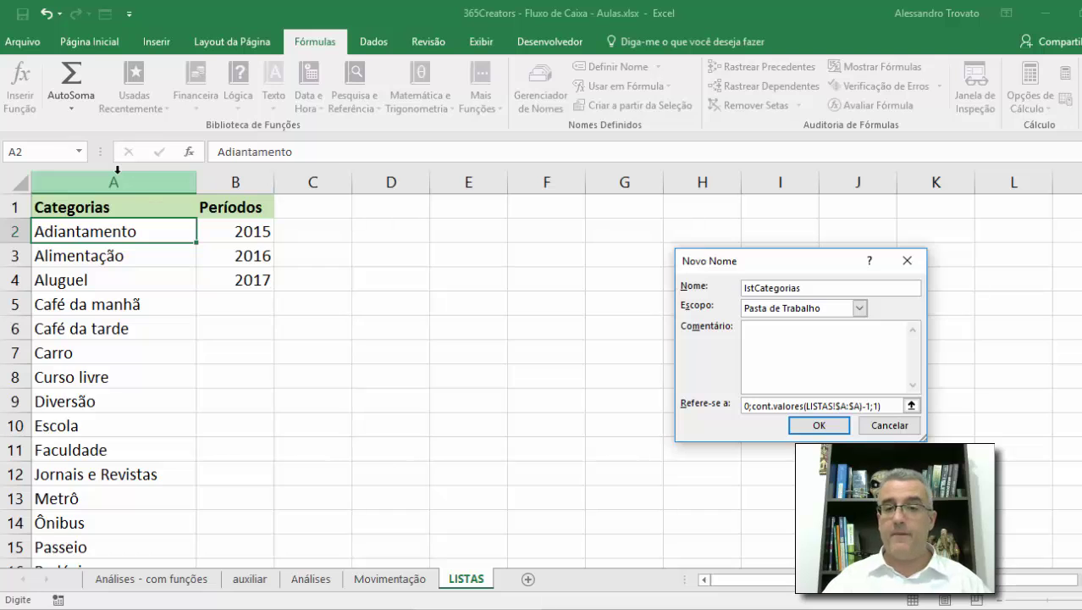
pyautogui.click(817, 424)
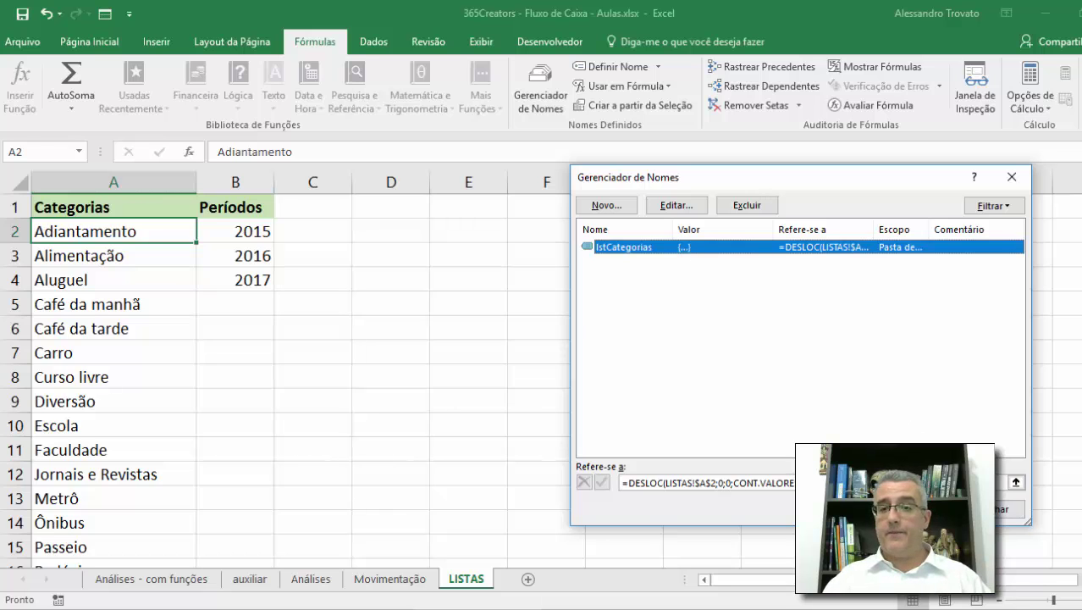
pyautogui.click(1010, 509)
# Test the defined name in cell E2 with a CONT.VALORES formula that counts lstCategorias
pyautogui.click(480, 228)
pyautogui.write('=con')
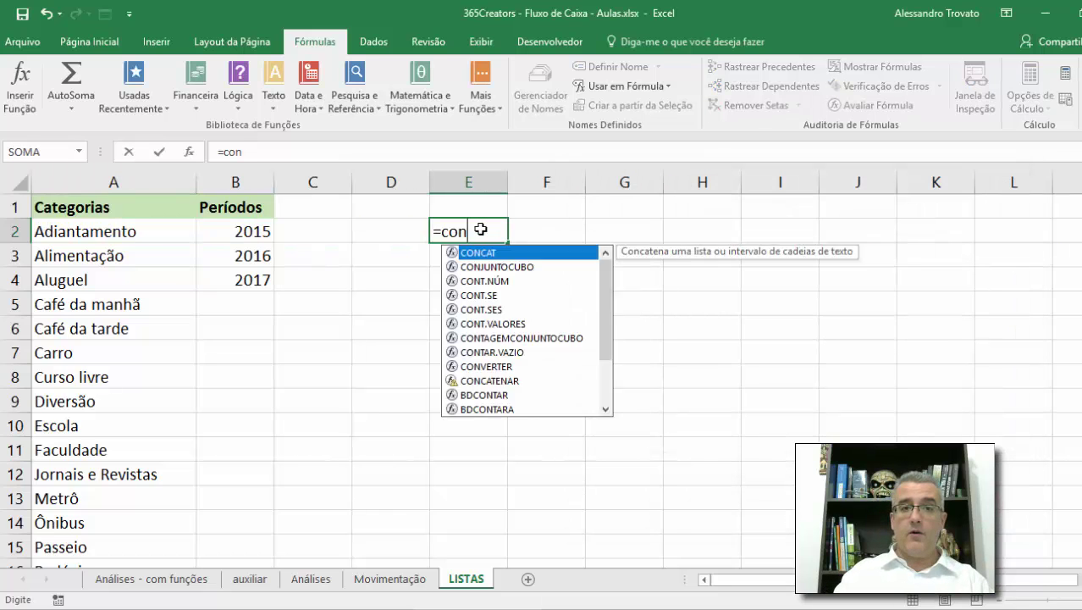
pyautogui.write('t.valores(')
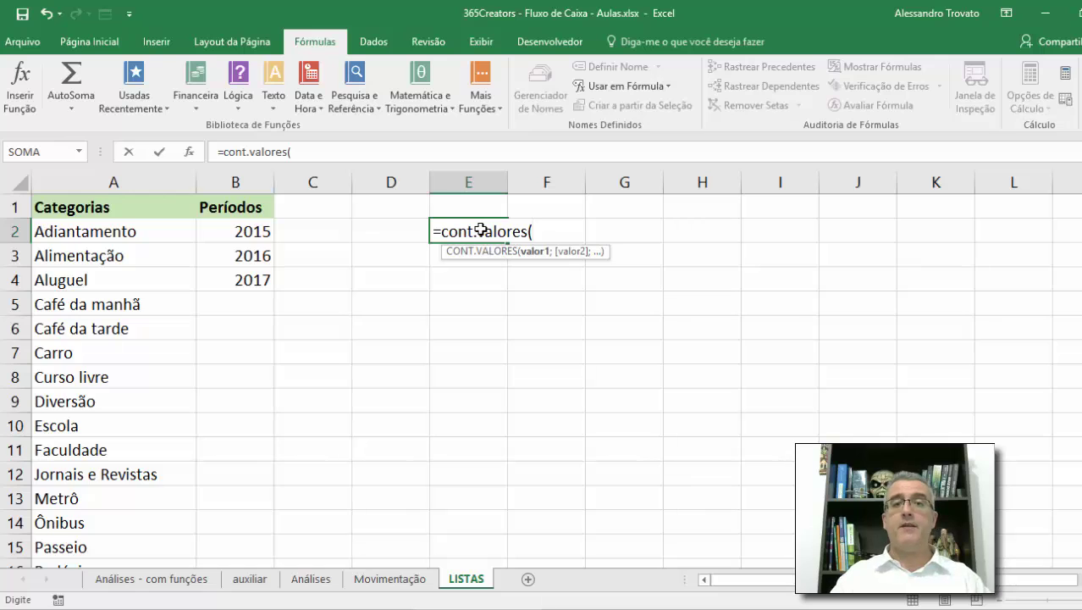
pyautogui.press('F3')
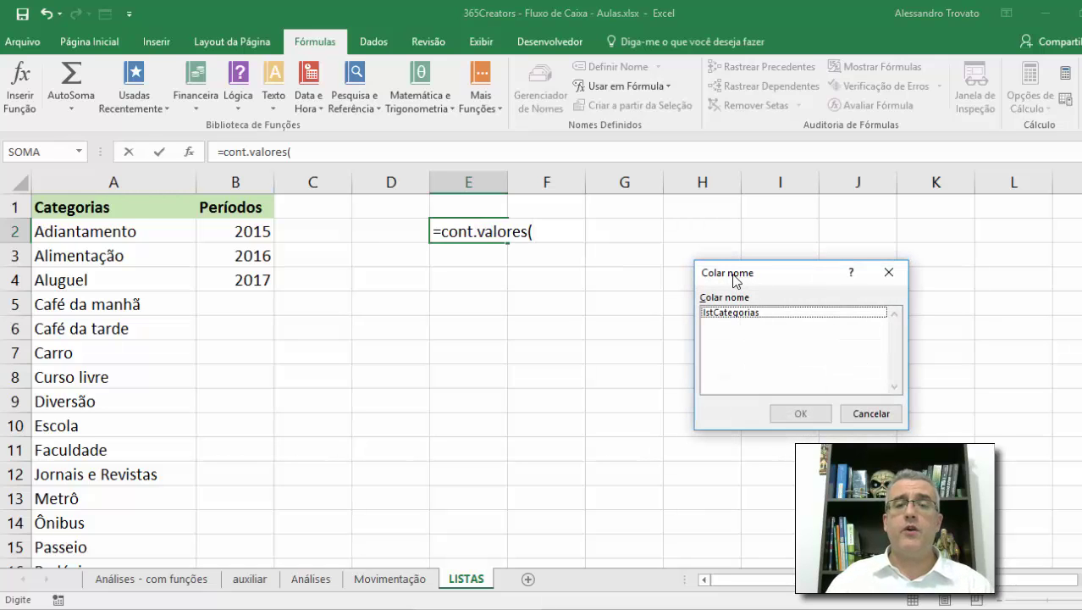
pyautogui.moveTo(814, 273); pyautogui.dragTo(710, 218)
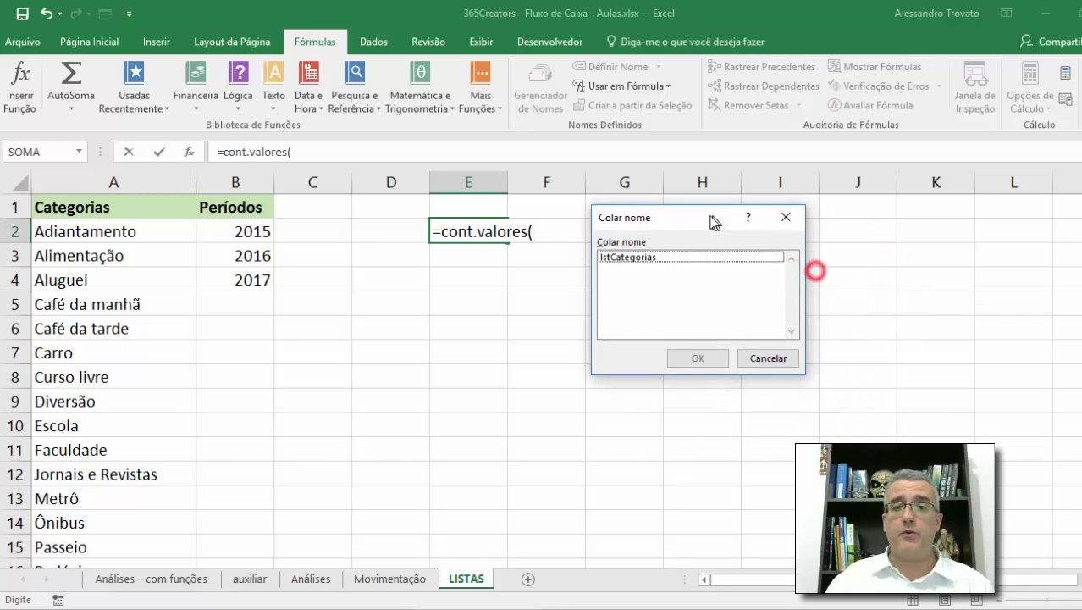
pyautogui.click(635, 257)
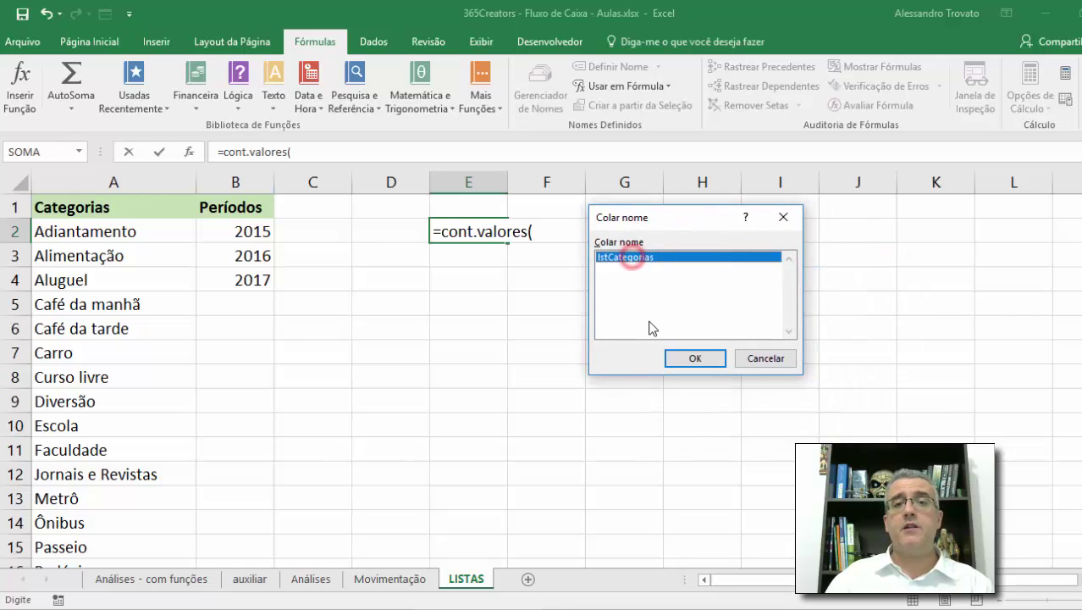
pyautogui.click(695, 358)
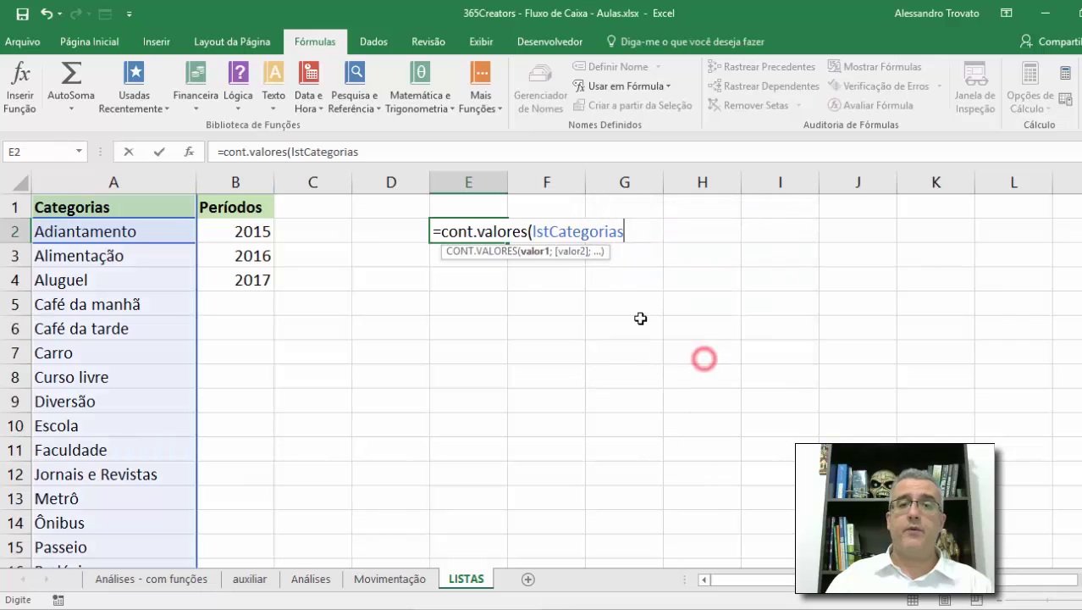
pyautogui.press('Return')
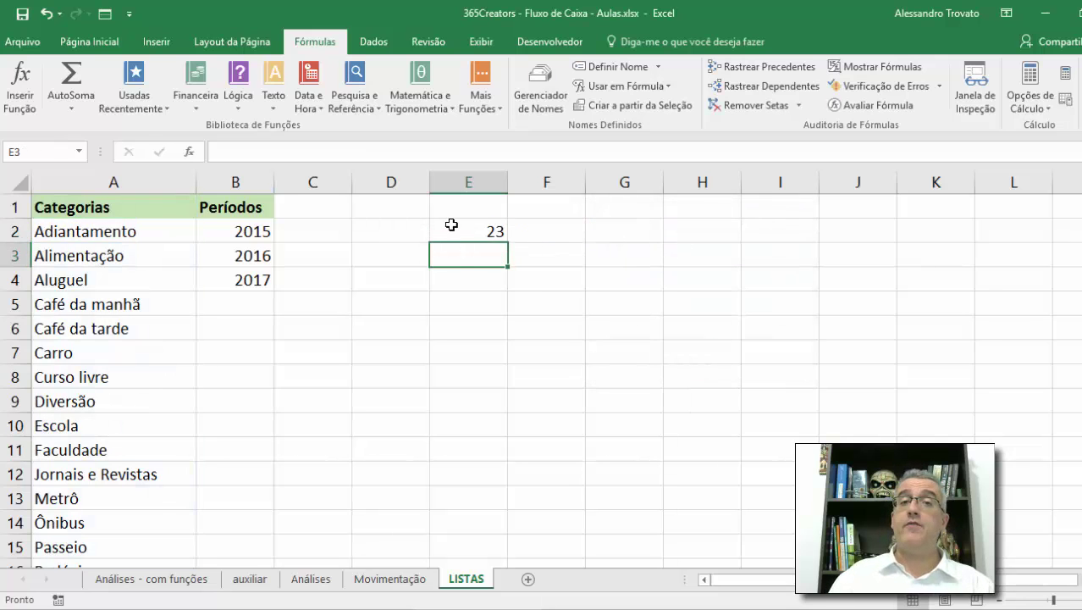
# Check the count of filled cells in column A, and delete the test formula from E2
pyautogui.click(73, 179)
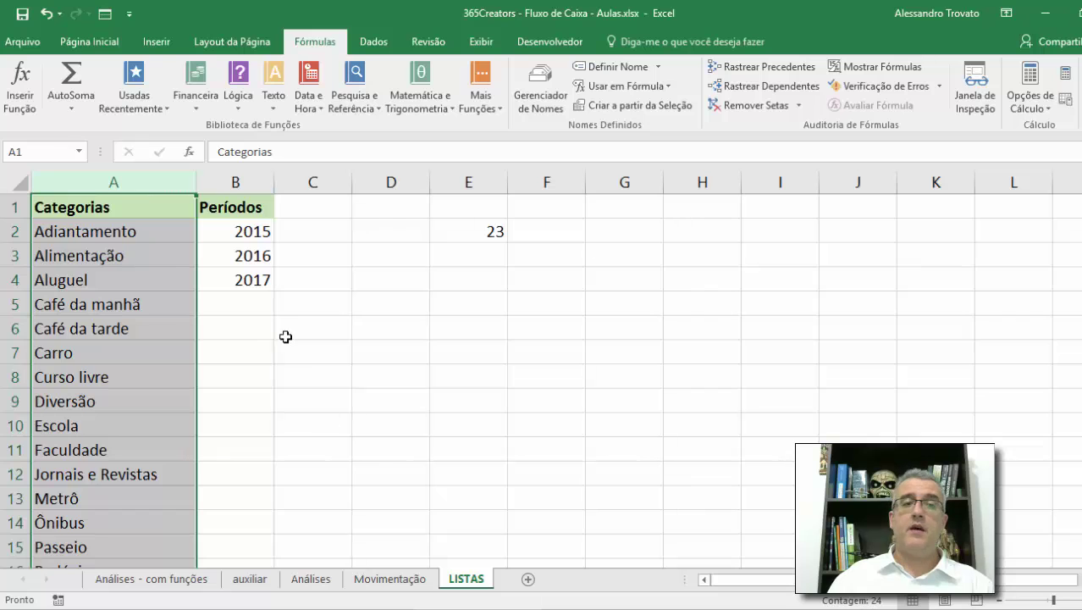
pyautogui.click(447, 237)
pyautogui.press('Delete')
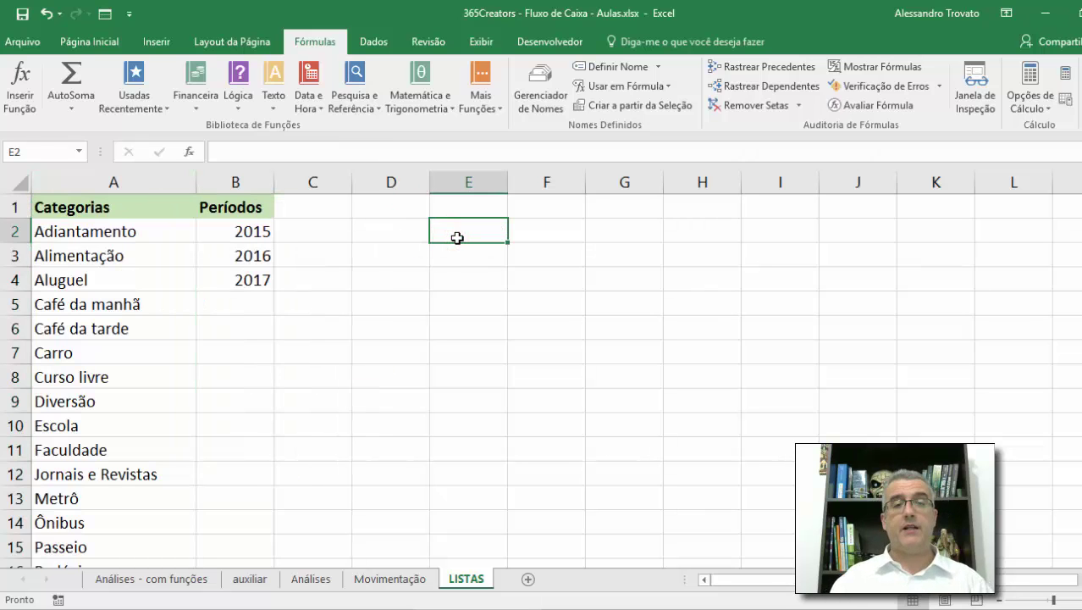
pyautogui.click(470, 257)
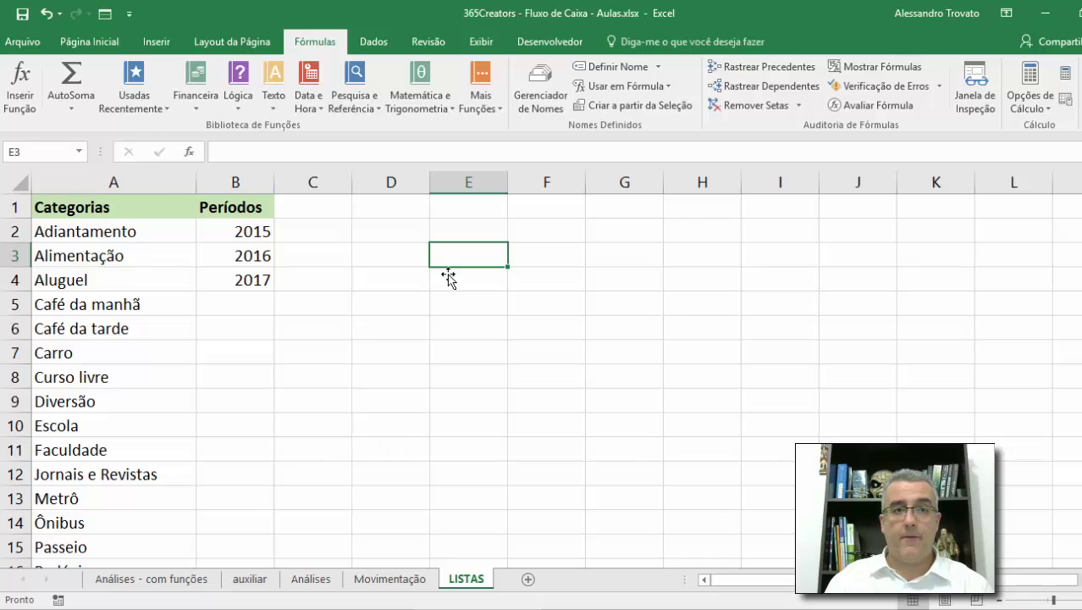
# Add the category Aluguel Comercial in A25, directly below Trem at the end of the Categorias list
pyautogui.click(139, 303)
pyautogui.press('Down')
pyautogui.press('Down')
pyautogui.press('Down')
pyautogui.press('Down')
pyautogui.press('Down')
pyautogui.press('Down')
pyautogui.press('Down')
pyautogui.press('Down')
pyautogui.press('Down')
pyautogui.press('Down')
pyautogui.press('Down')
pyautogui.press('Down')
pyautogui.press('Down')
pyautogui.press('Down')
pyautogui.press('Down')
pyautogui.press('Down')
pyautogui.press('Down')
pyautogui.press('Down')
pyautogui.press('Down')
pyautogui.press('Down')
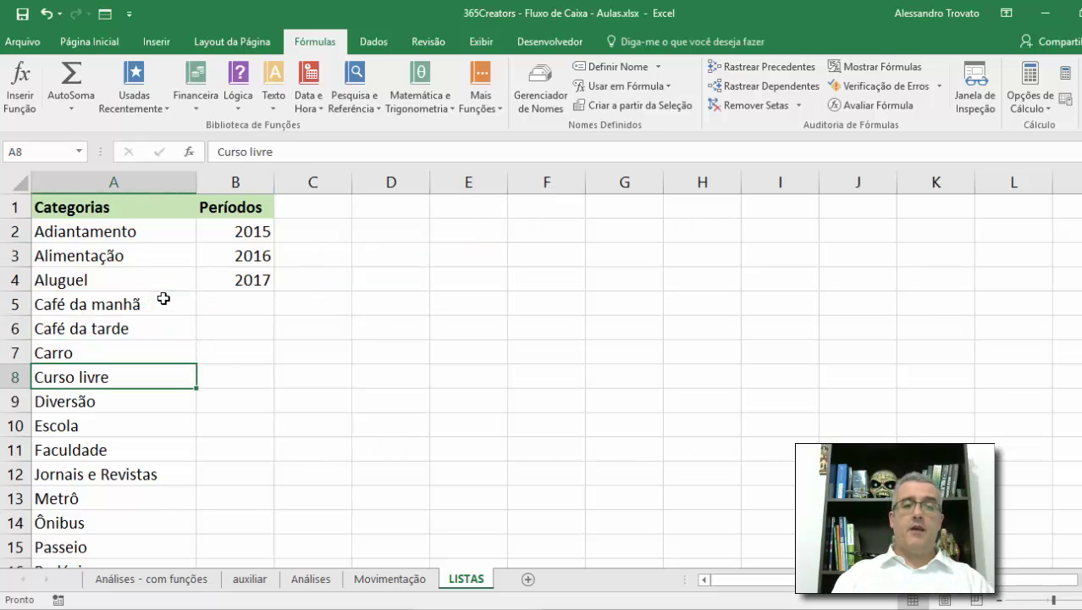
pyautogui.write('Aluguel')
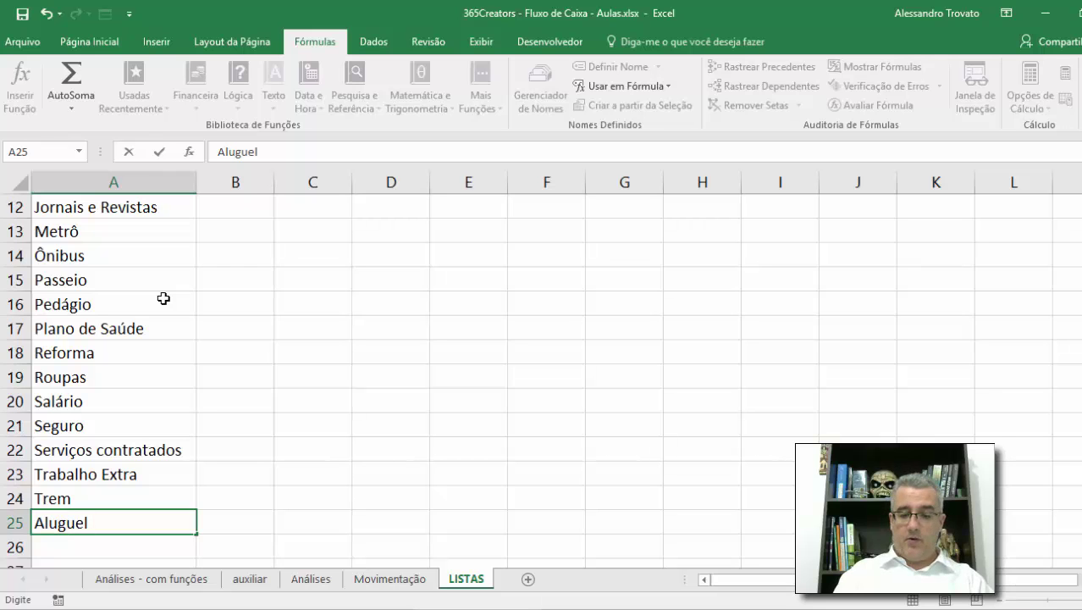
pyautogui.write(' Comercial')
pyautogui.press('Return')
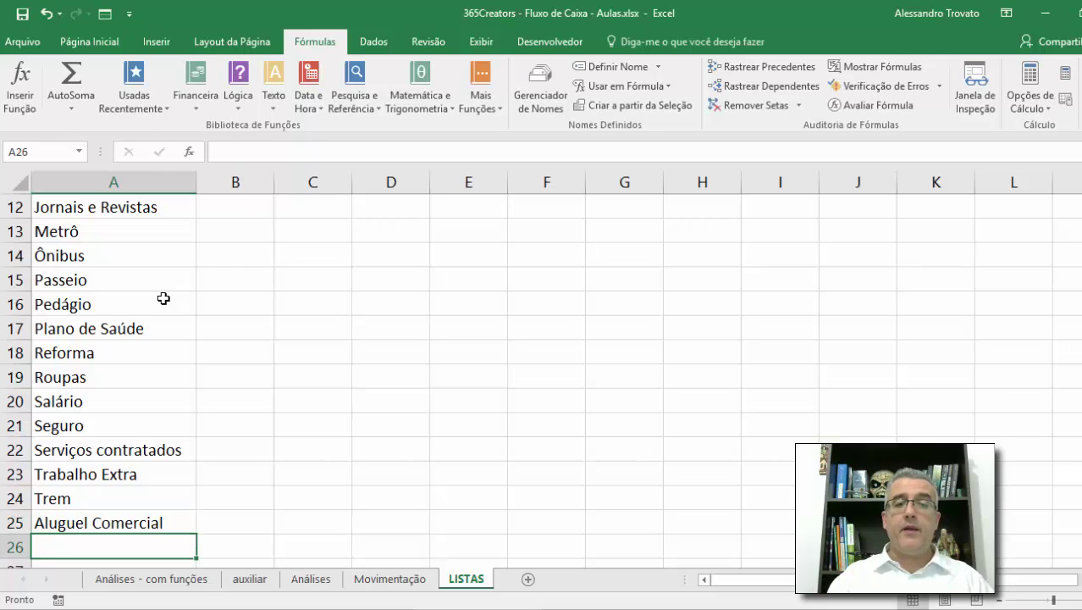
# Recount lstCategorias with a CONT.VALORES formula in F2 to test the dynamic range, and clear the test formula
pyautogui.press('Up')
pyautogui.hotkey('ctrl', 'Home')
pyautogui.press('Right')
pyautogui.press('Right')
pyautogui.press('Right')
pyautogui.press('Right')
pyautogui.press('Down')
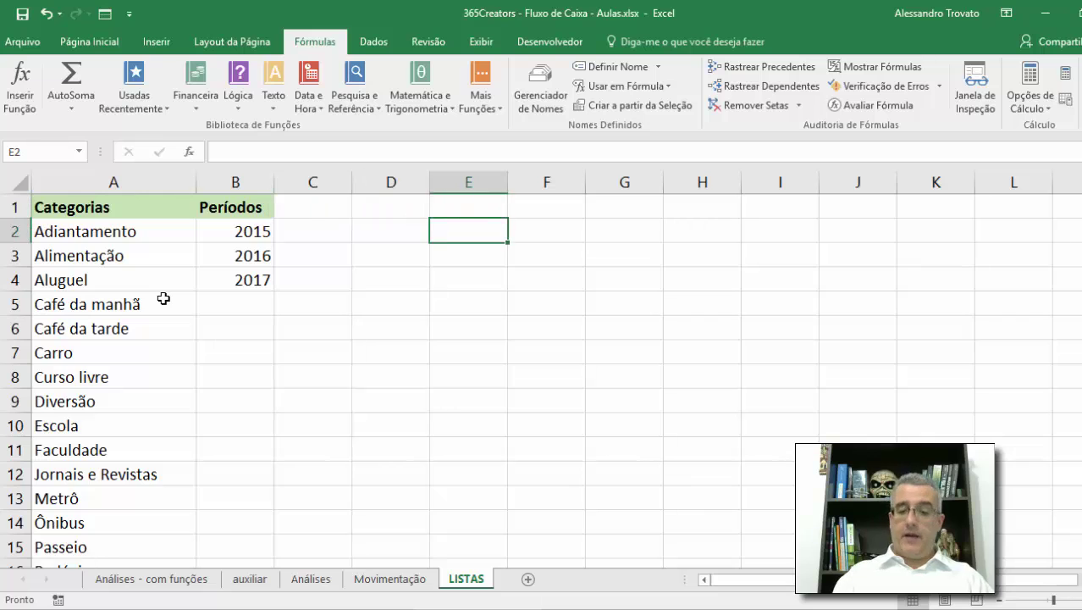
pyautogui.press('Right')
pyautogui.write('=cont.valo')
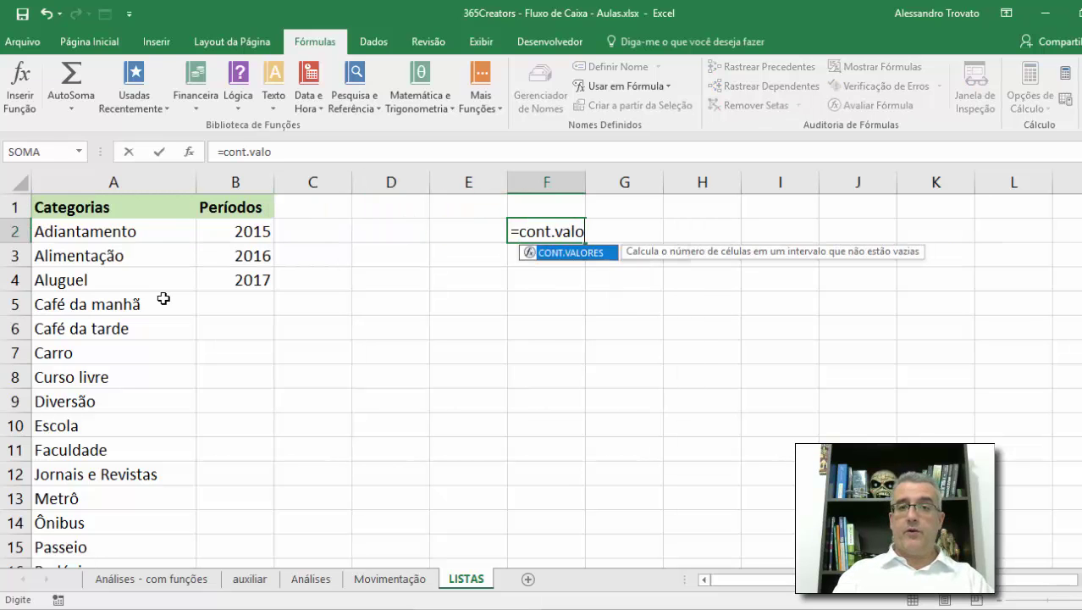
pyautogui.press('Tab')
pyautogui.press('F3')
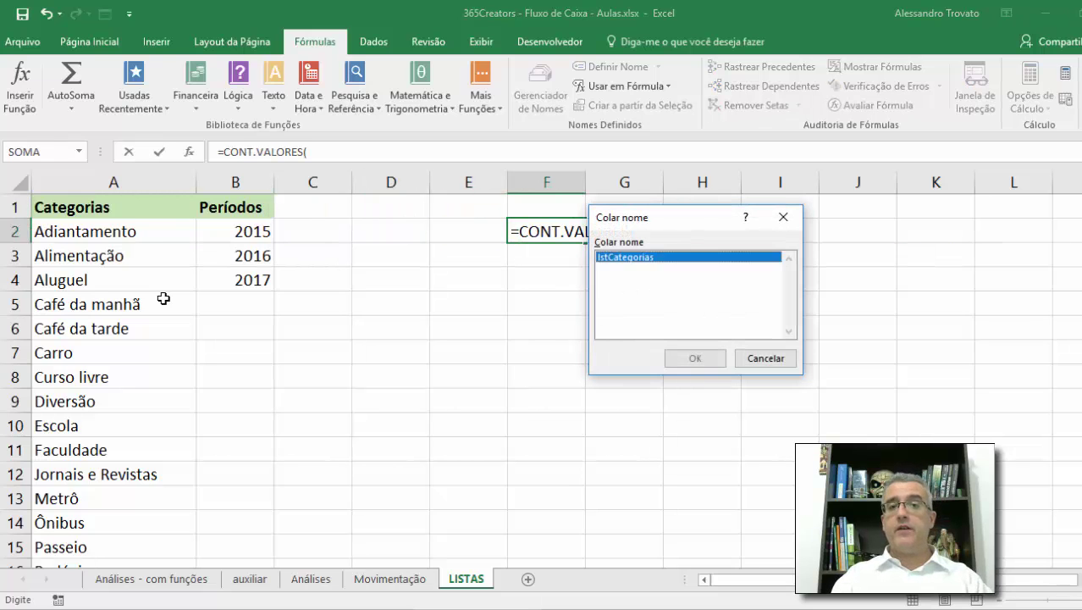
pyautogui.press('Return')
pyautogui.press('Return')
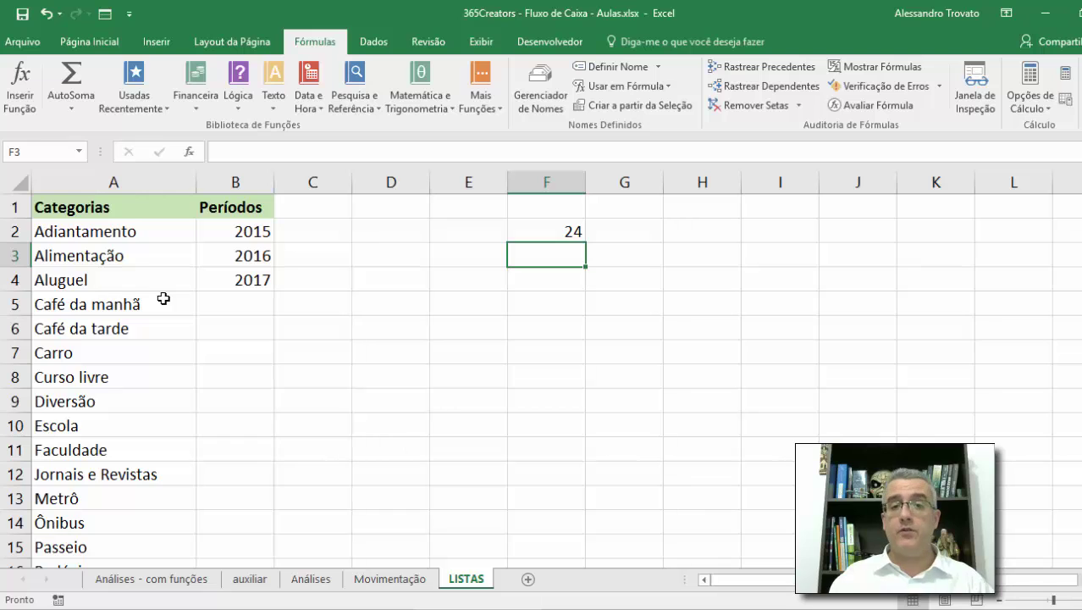
pyautogui.press('Up')
pyautogui.press('Delete')
# Sort the Categorias list in column A in ascending order, continuing with the current selection only
pyautogui.click(156, 250)
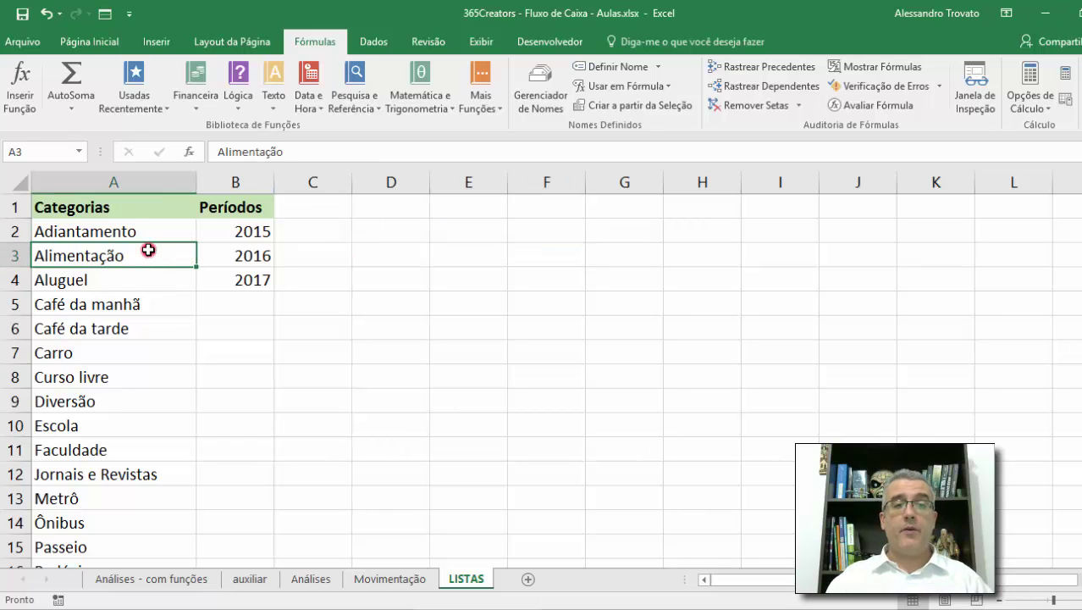
pyautogui.click(159, 196)
pyautogui.hotkey('ctrl', 'shift', 'Down')
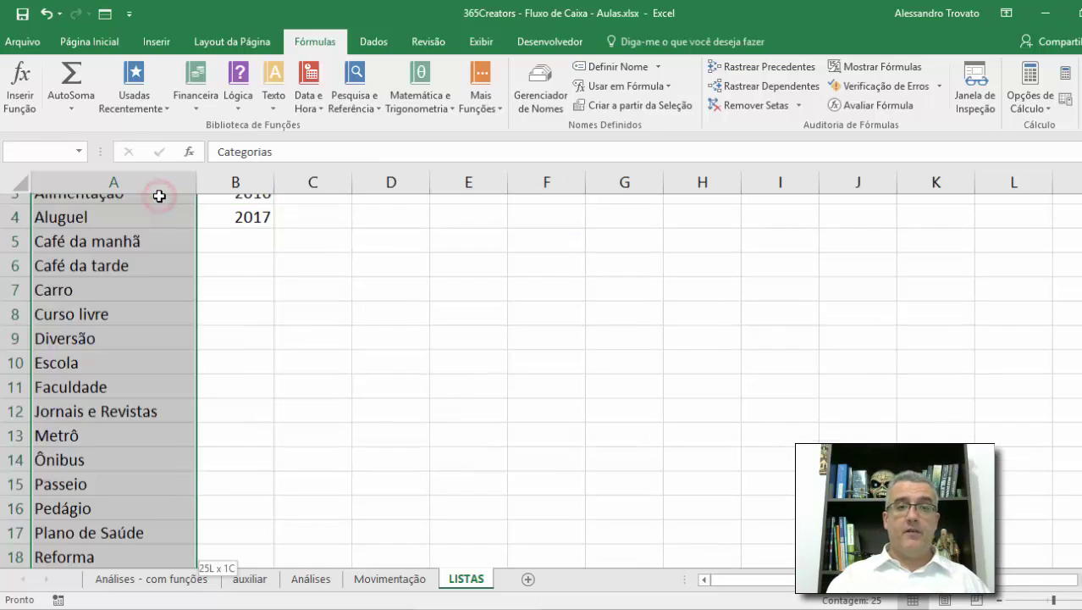
pyautogui.click(373, 41)
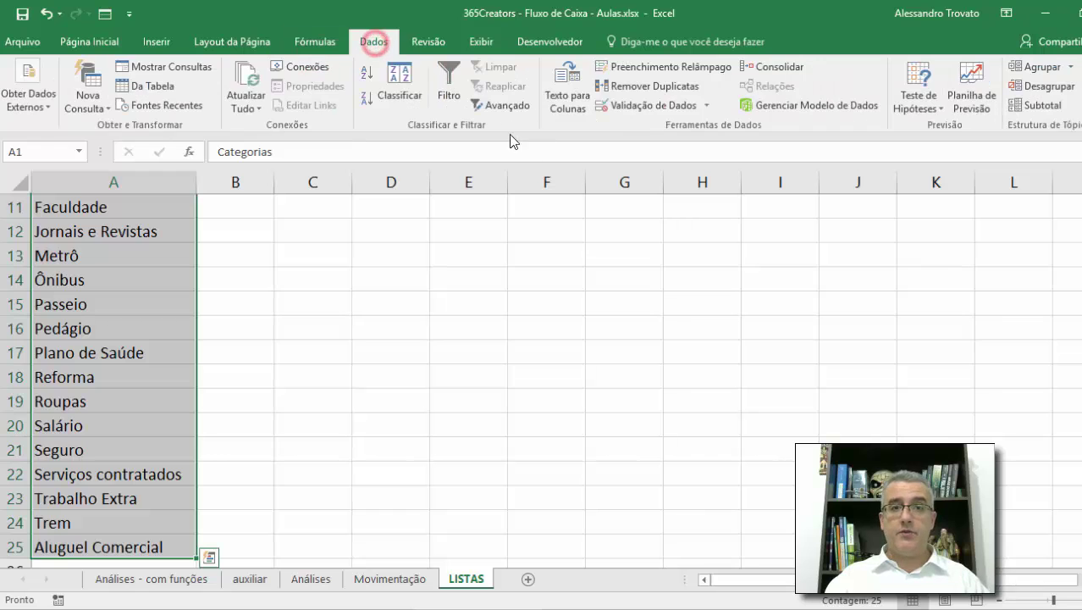
pyautogui.click(365, 72)
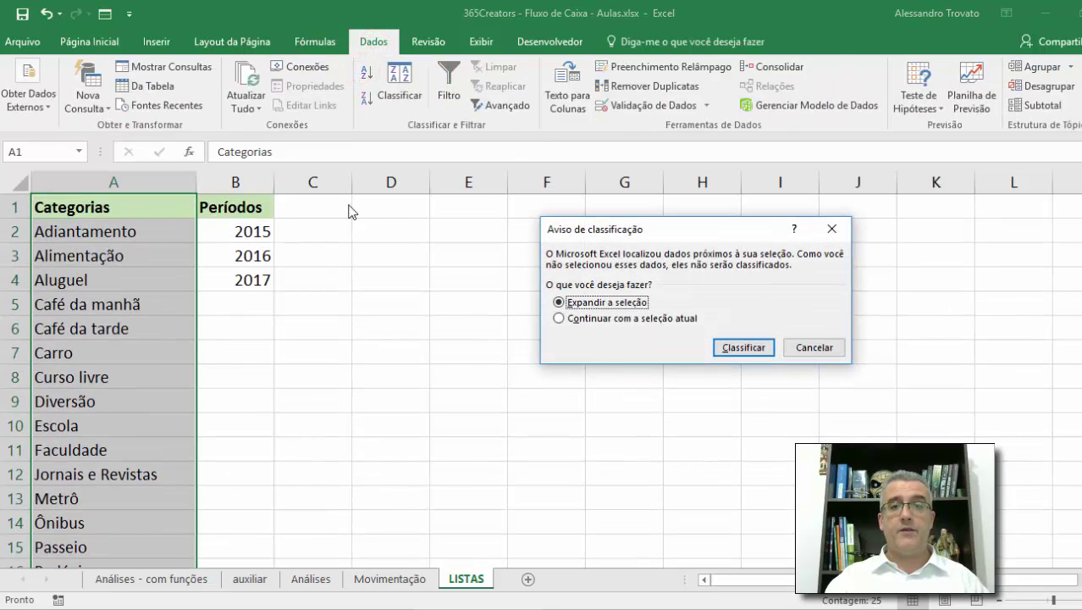
pyautogui.click(616, 317)
pyautogui.click(751, 349)
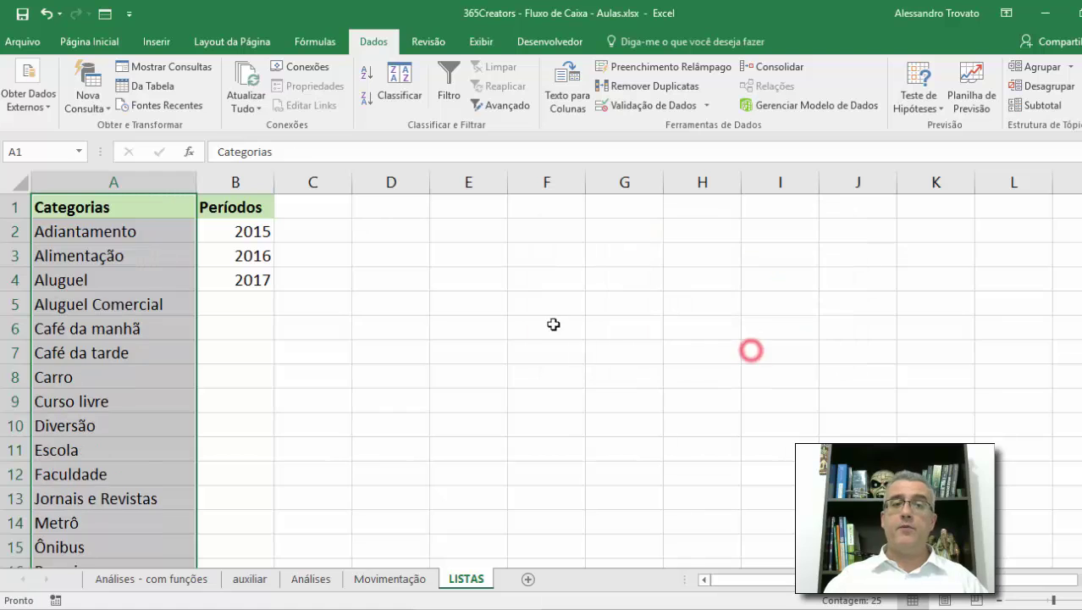
pyautogui.click(124, 255)
pyautogui.click(249, 310)
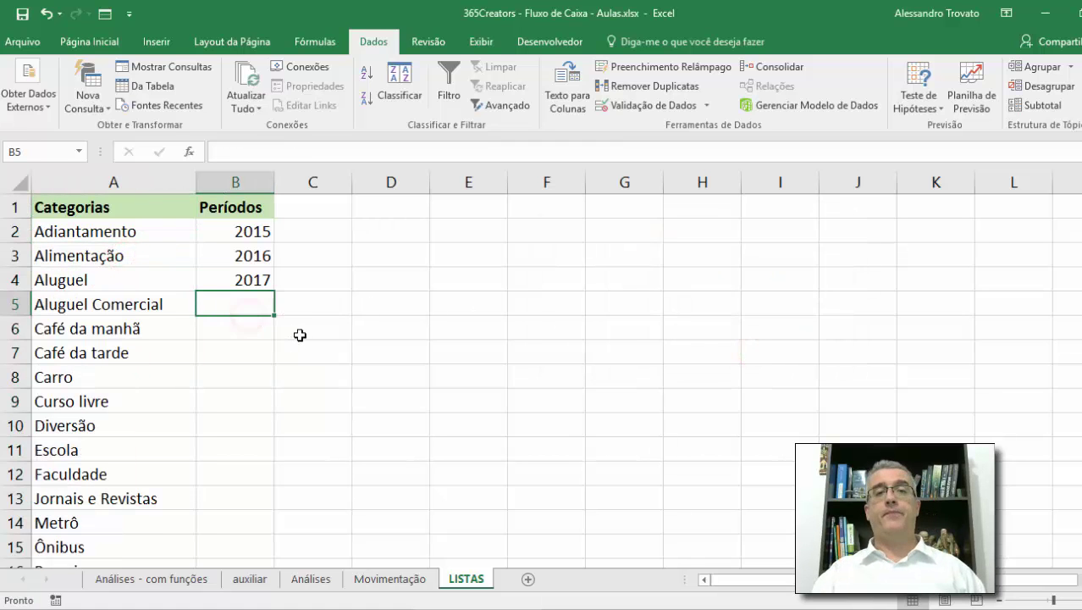
pyautogui.click(337, 260)
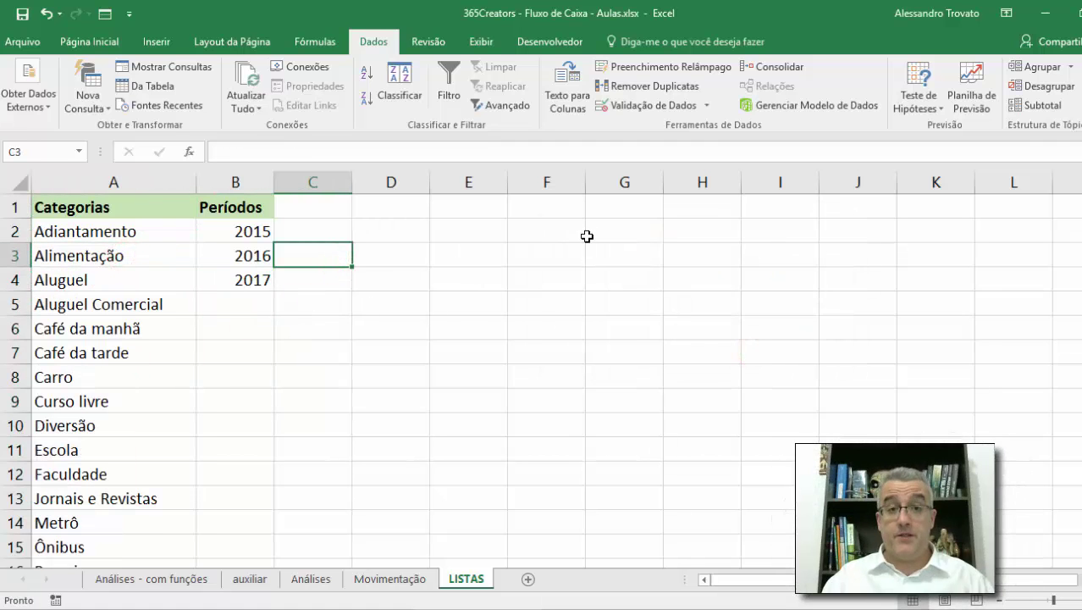
# Create a new workbook-scoped defined name called lstPeríodos for the period list that starts in B2
pyautogui.click(266, 232)
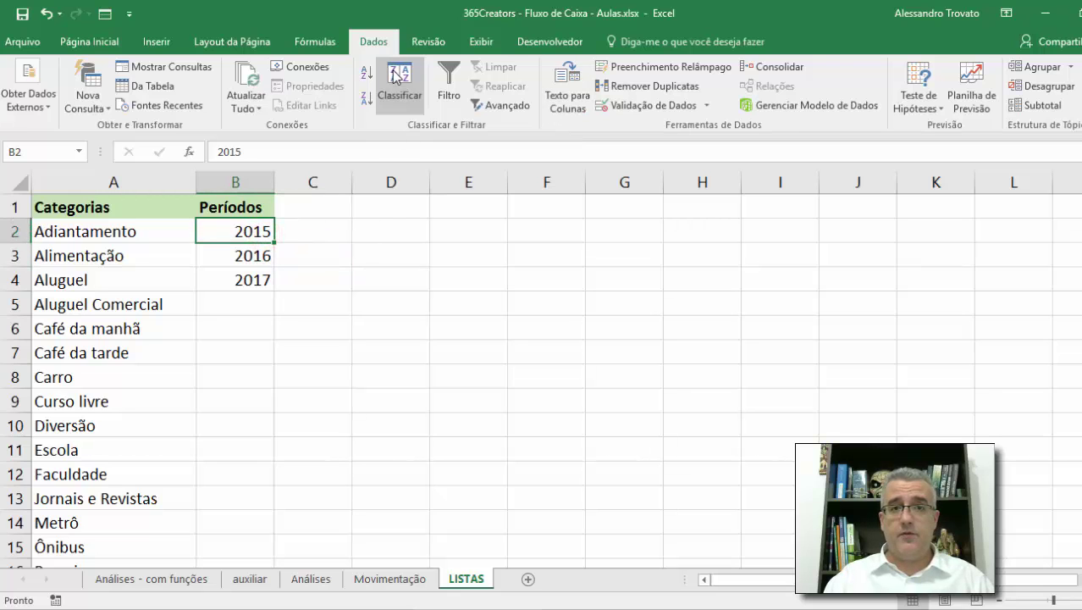
pyautogui.click(323, 44)
pyautogui.click(541, 97)
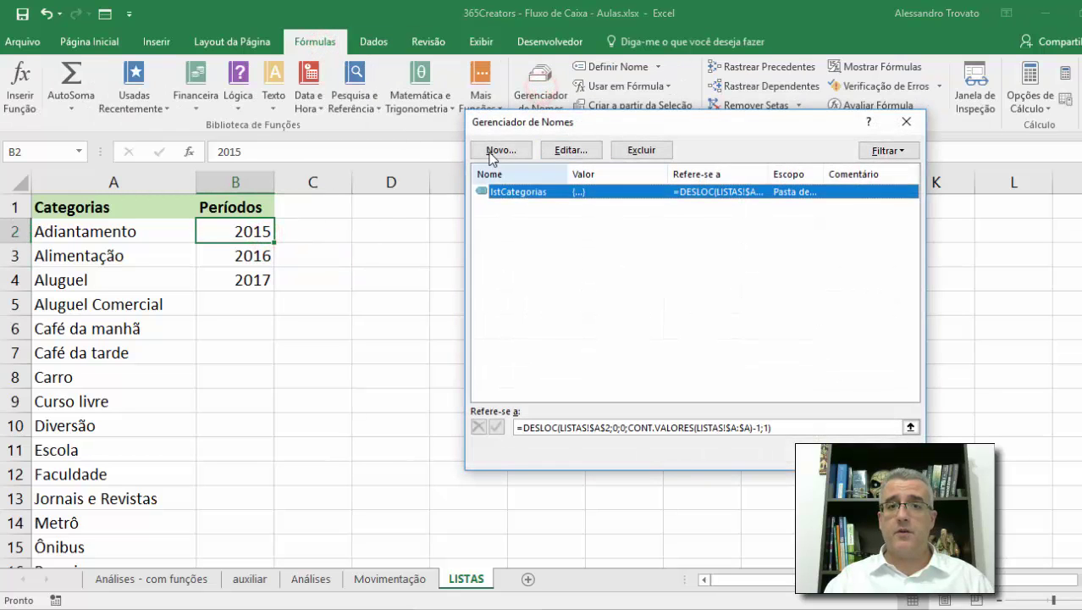
pyautogui.click(490, 149)
pyautogui.write('lstPeríodos')
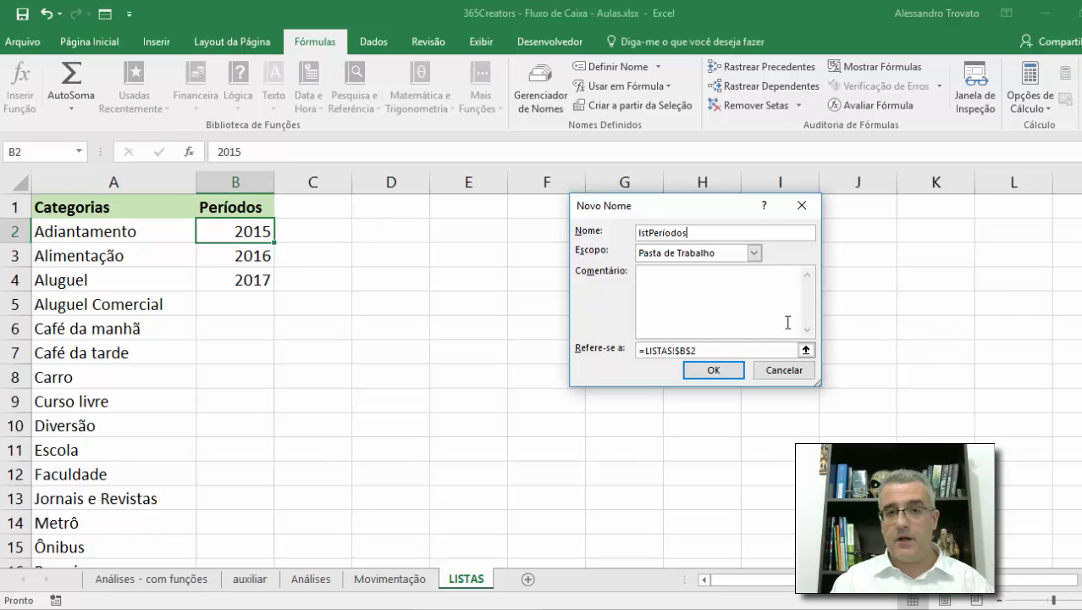
# Set the reference of lstPeríodos to =DESLOC(LISTAS!$B$2;0;0;CONT.NÚM(LISTAS!$B:$B);1) and save the name
pyautogui.moveTo(711, 349); pyautogui.dragTo(623, 362)
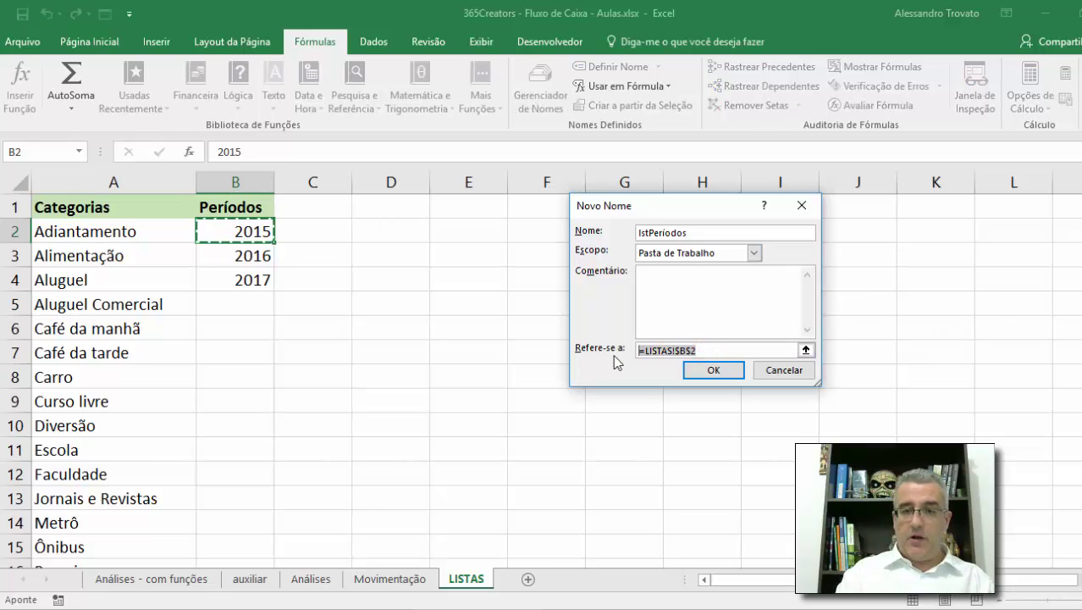
pyautogui.write('=desloc(')
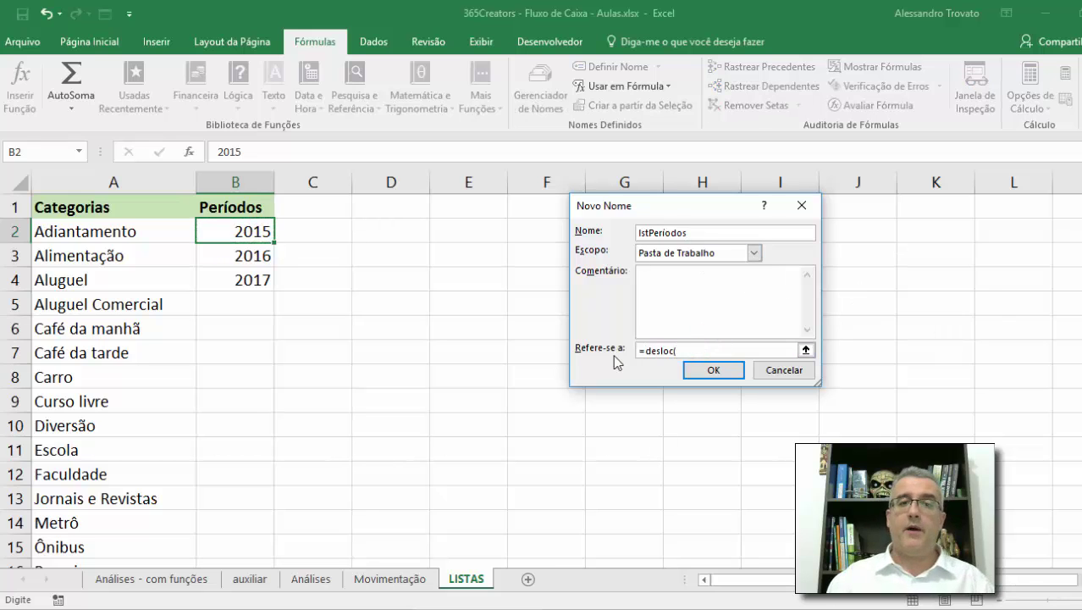
pyautogui.click(248, 241)
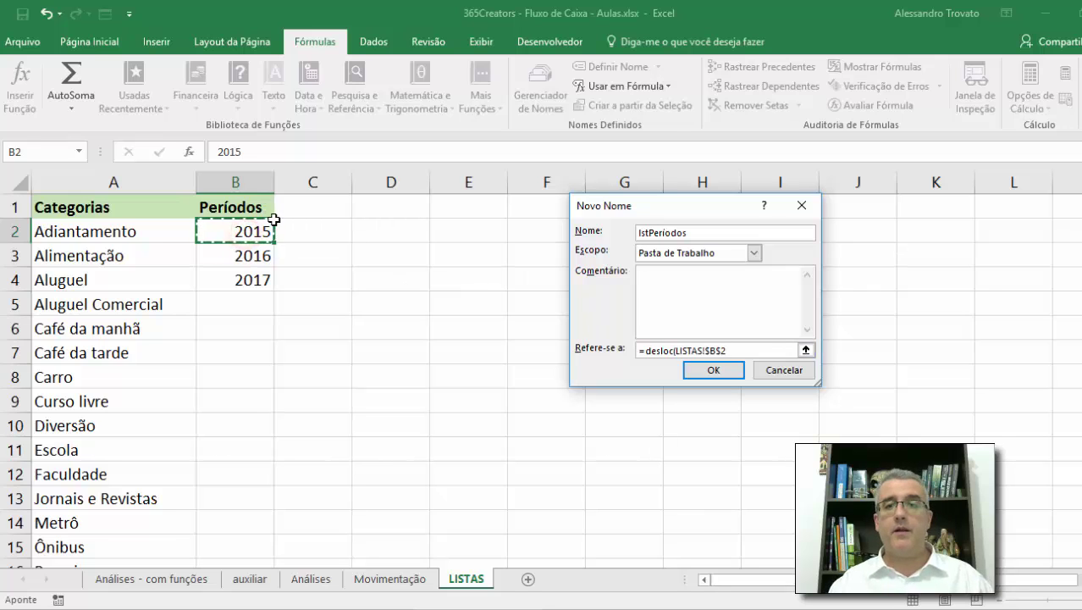
pyautogui.write(';0;0;cont.núm(')
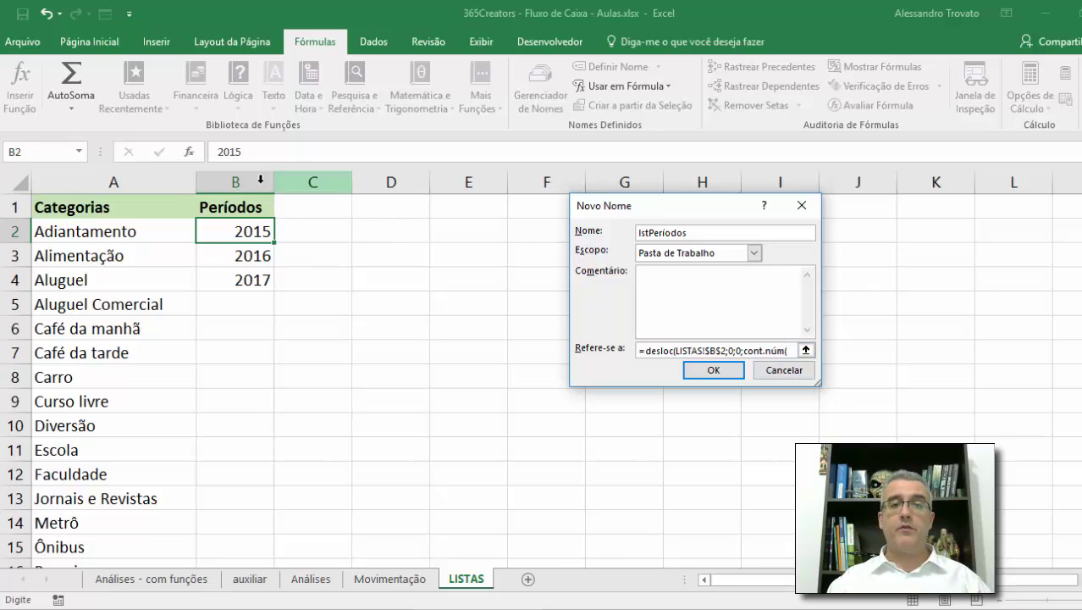
pyautogui.click(242, 181)
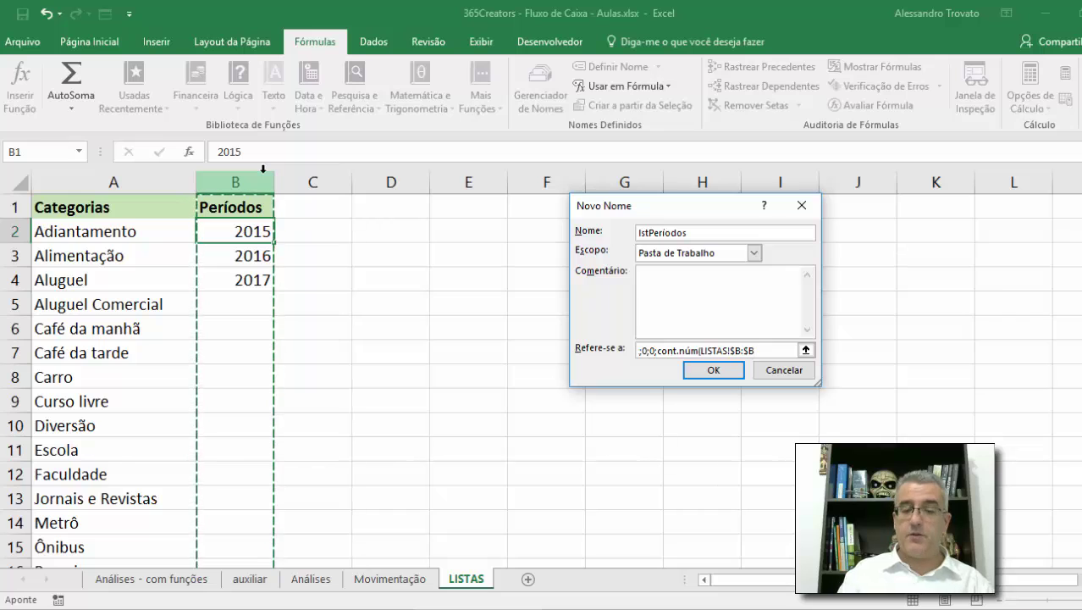
pyautogui.write(');1)')
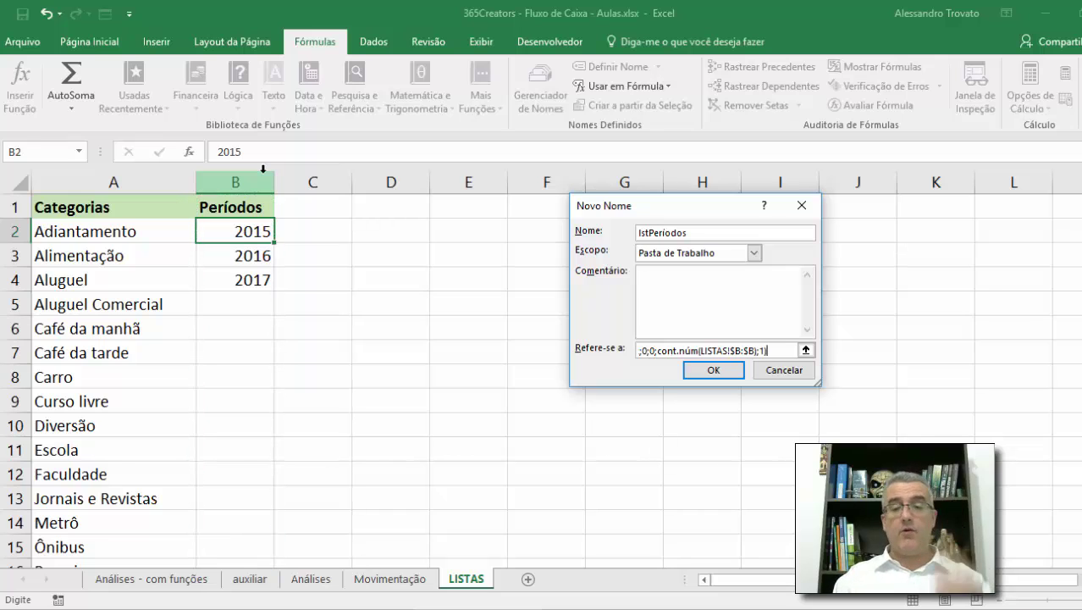
pyautogui.press('Return')
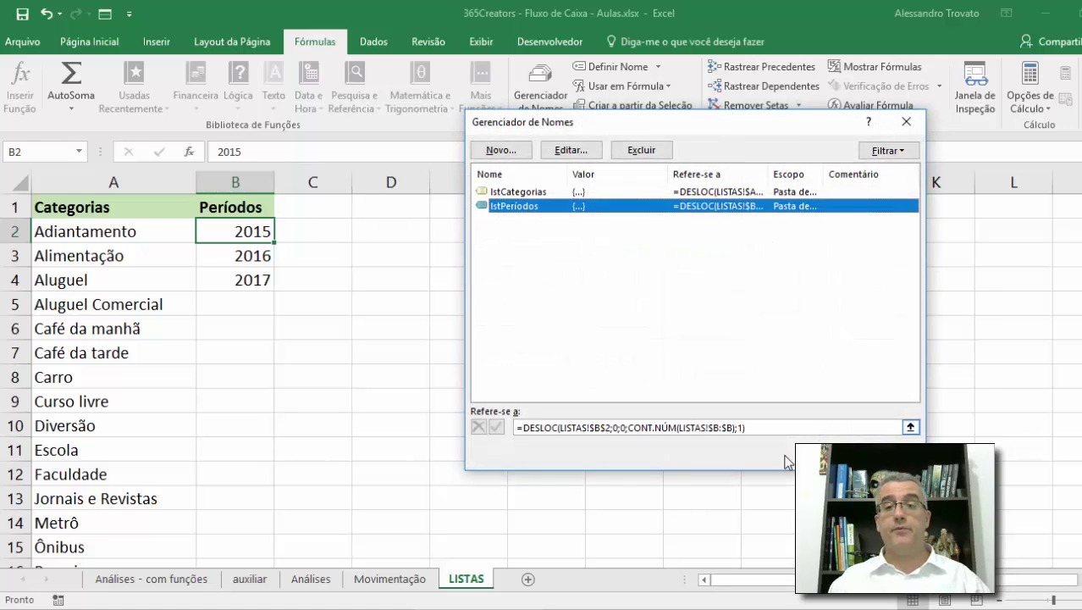
pyautogui.press('Escape')
# Test the new name in cell F4 with a CONT.VALORES formula that counts lstPeríodos
pyautogui.click(553, 275)
pyautogui.write('=')
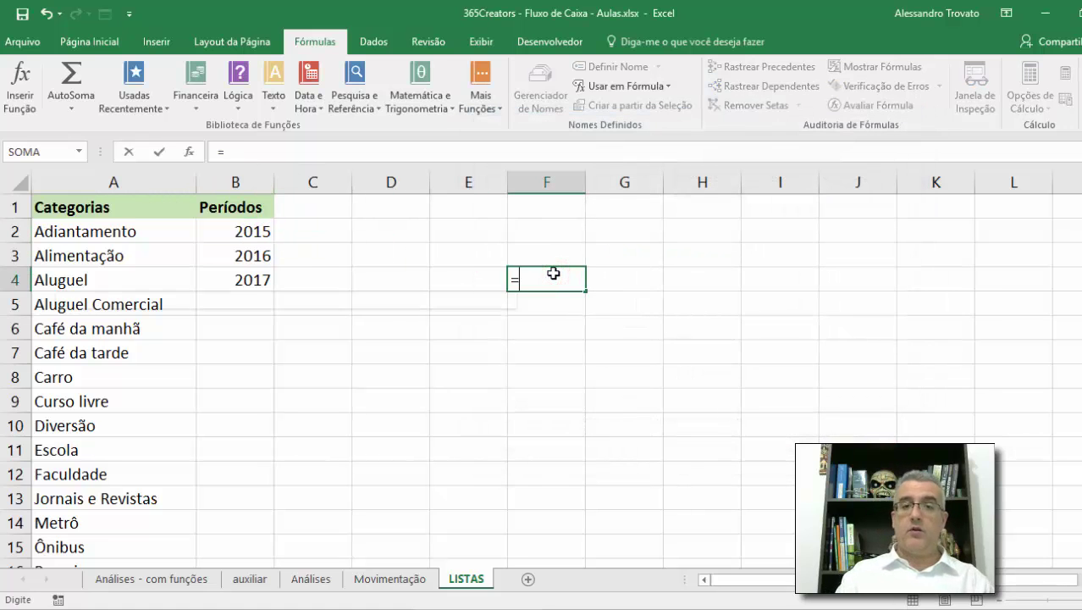
pyautogui.write('cont.valore')
pyautogui.write('s')
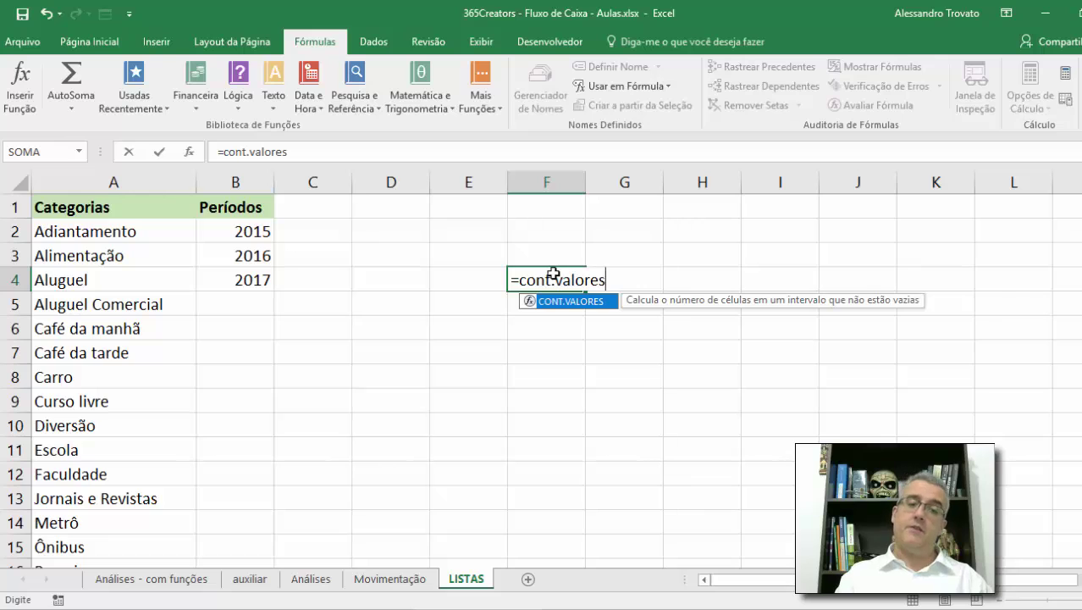
pyautogui.write('(')
pyautogui.press('F3')
pyautogui.press('Down')
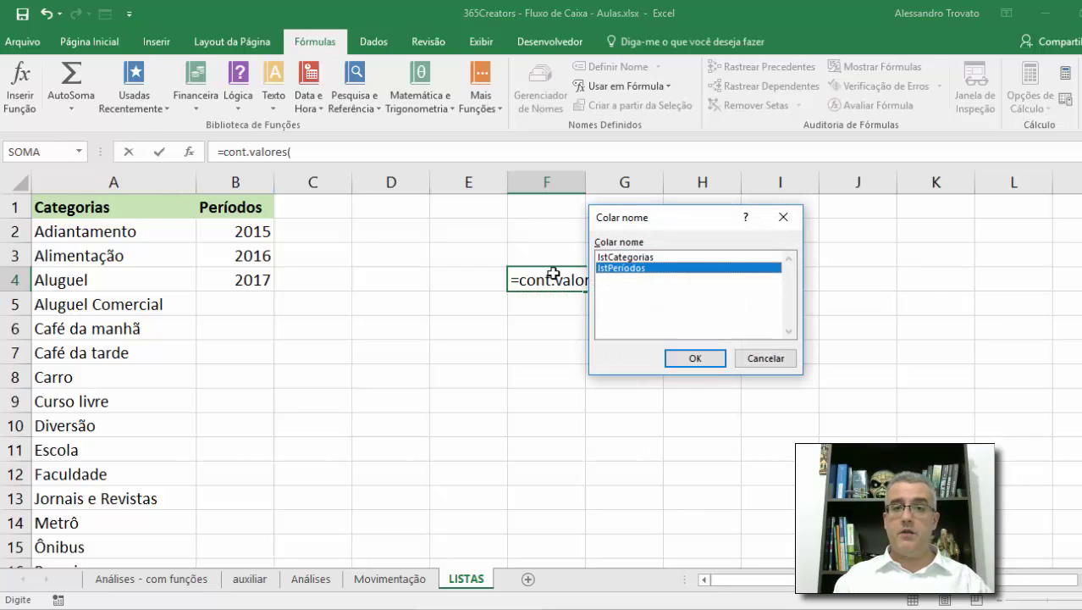
pyautogui.press('Return')
pyautogui.press('Return')
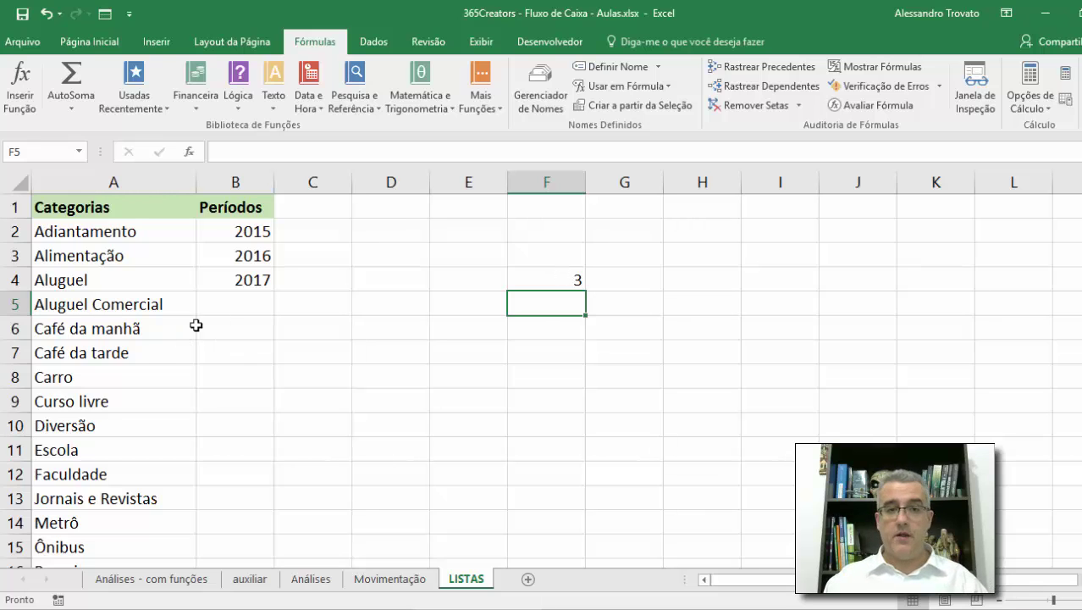
# Add the period 2018 in B5, directly below 2017 in the Períodos list
pyautogui.click(231, 299)
pyautogui.write('2018')
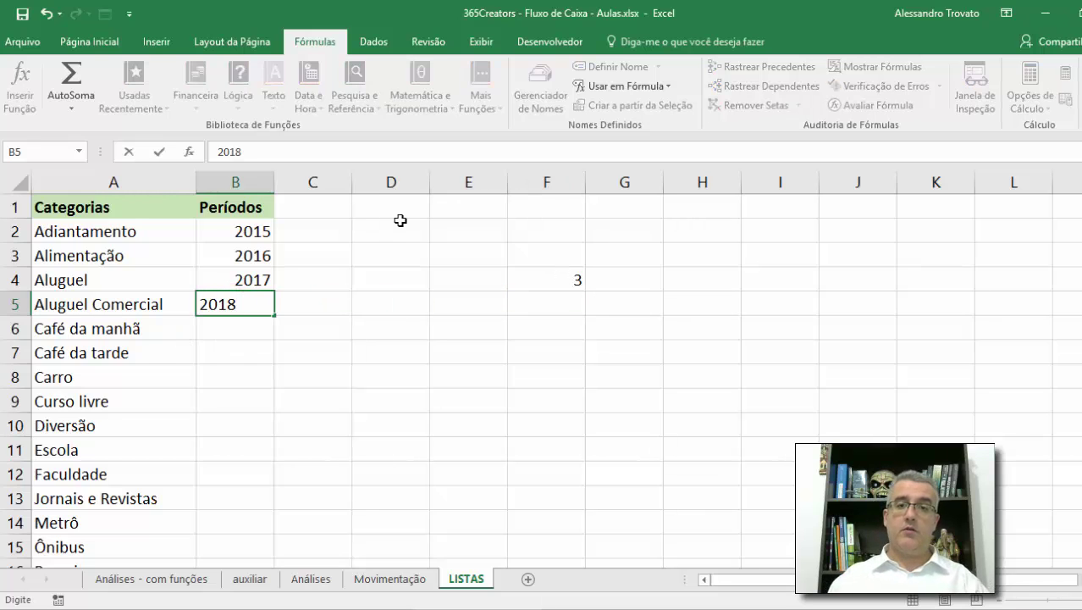
pyautogui.press('Return')
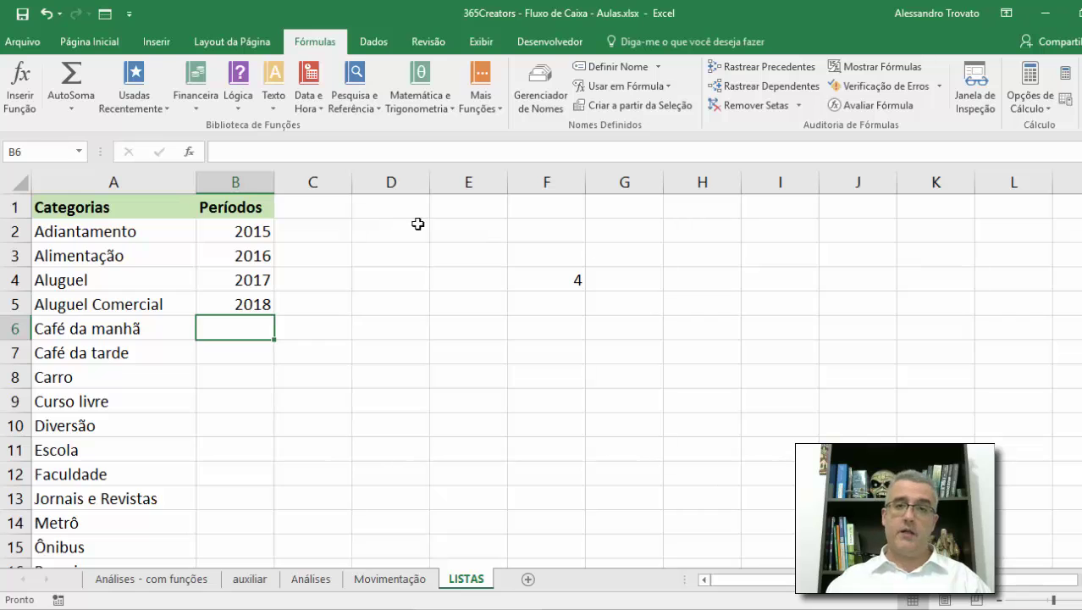
# Delete the test formula from F4 and return to cell A1
pyautogui.click(575, 273)
pyautogui.press('Delete')
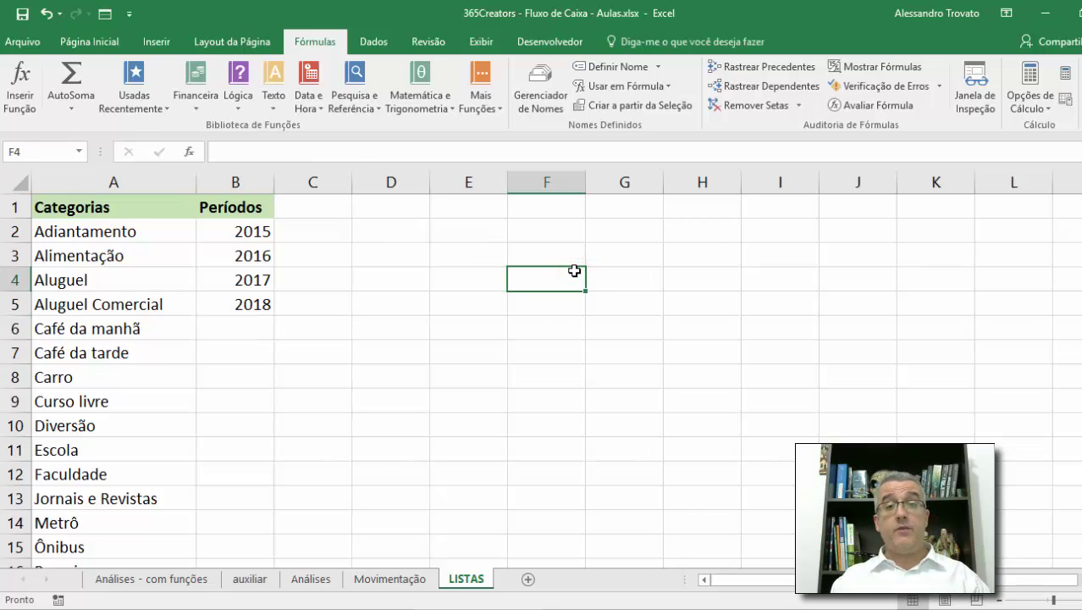
pyautogui.press('Up')
pyautogui.press('Up')
pyautogui.hotkey('ctrl', 'Home')
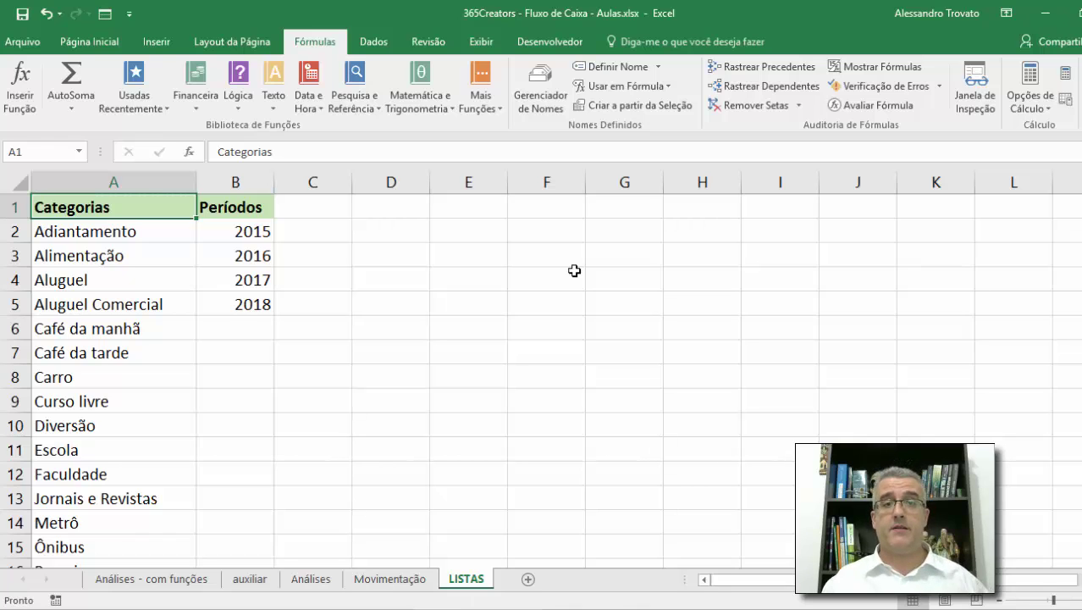
# Switch to the Movimentação sheet and look over the first transaction records
pyautogui.click(608, 345)
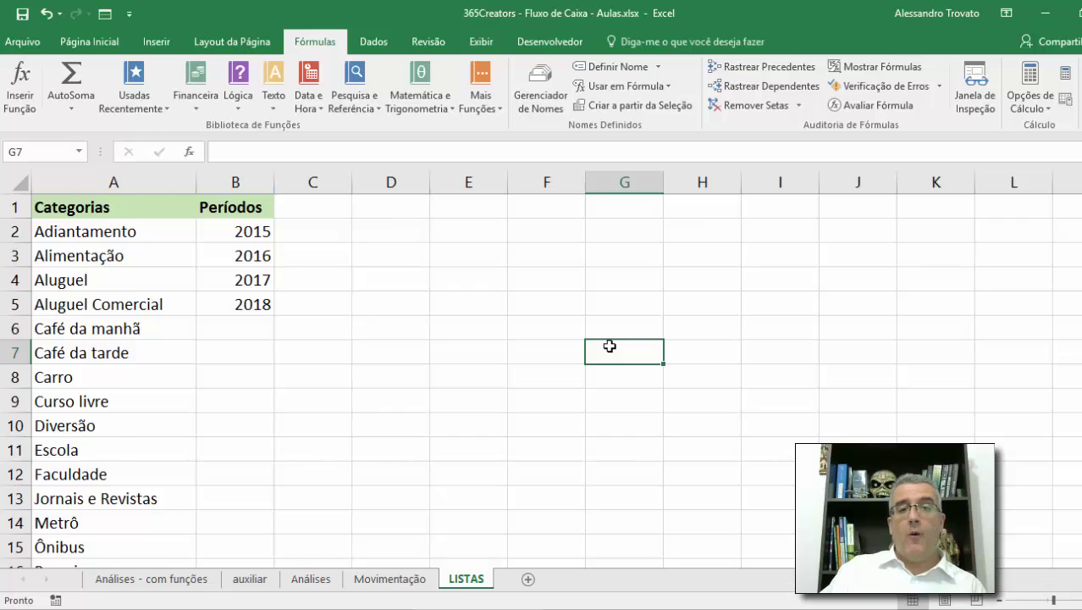
pyautogui.hotkey('ctrl', 'pageup')
pyautogui.press('Down')
pyautogui.press('Down')
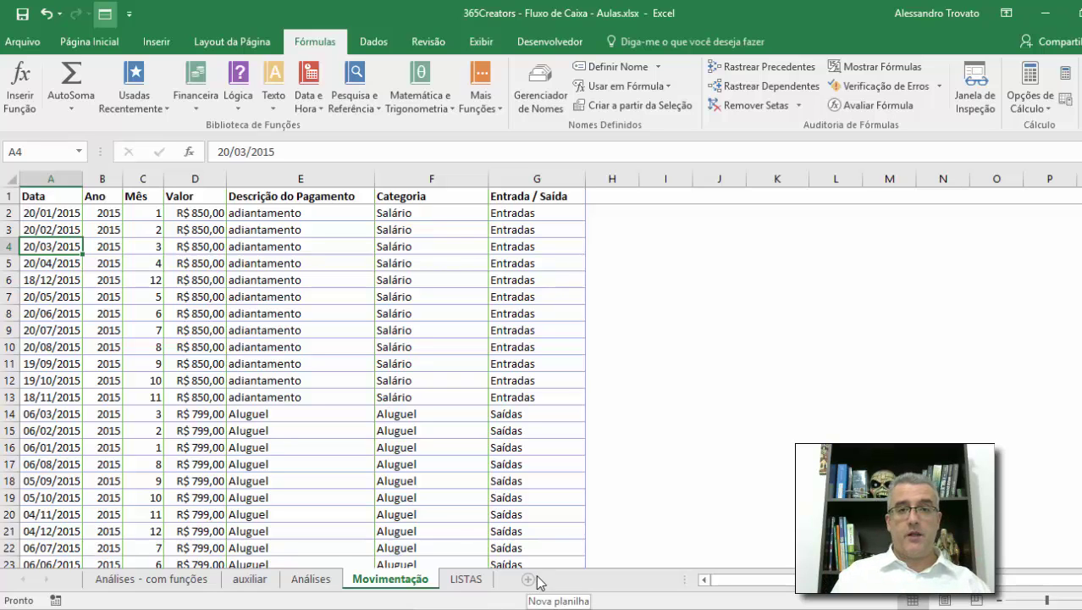
# Create a new blank workbook and rename its first worksheet as Janeiro 2017
pyautogui.hotkey('ctrl', 'n')
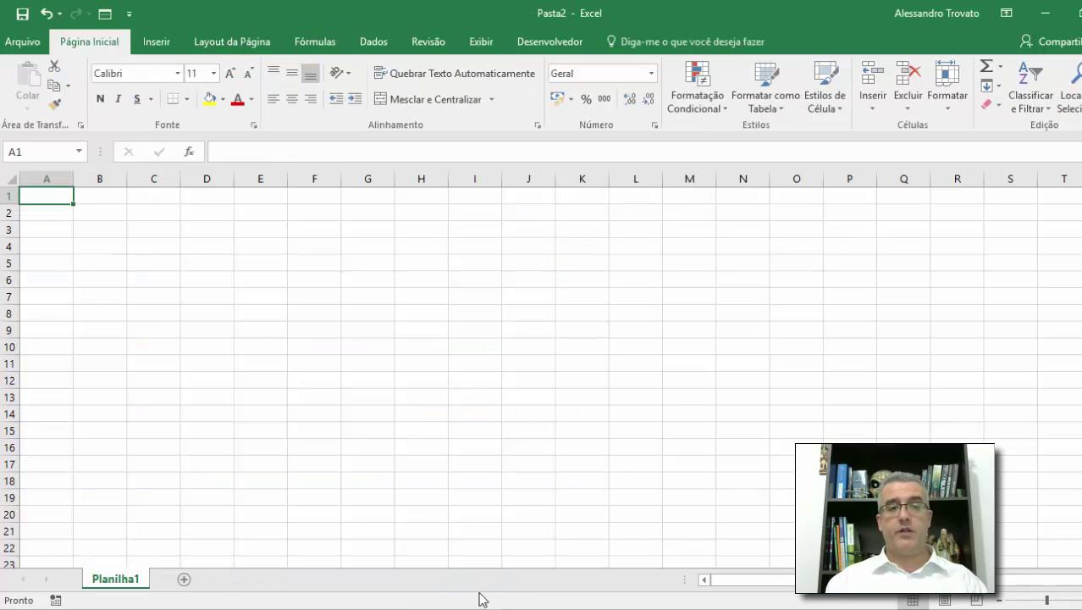
pyautogui.scroll(4, 340, 372)
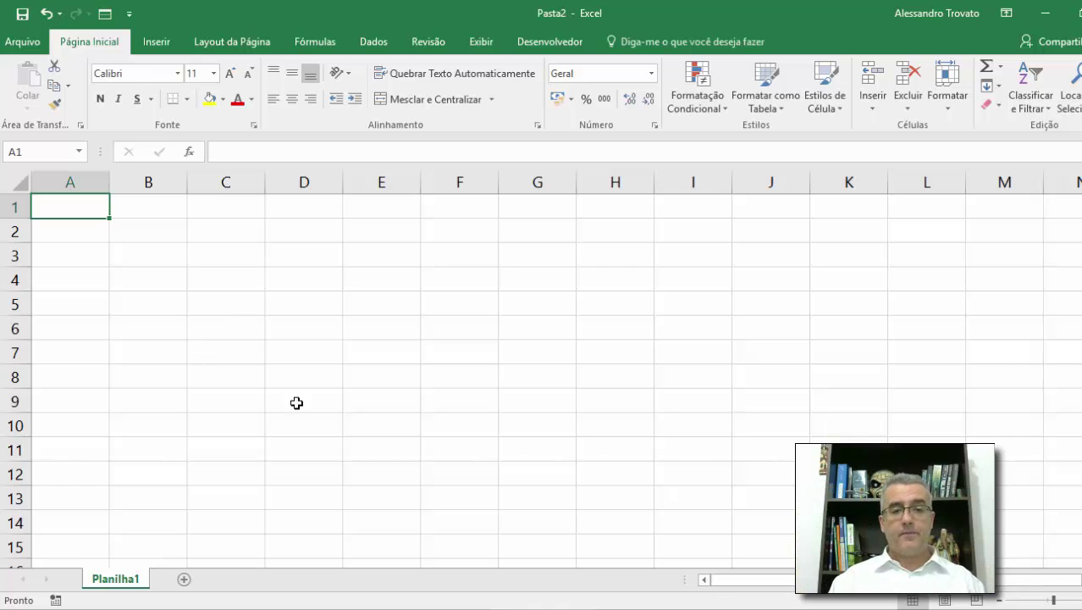
pyautogui.doubleClick(127, 580)
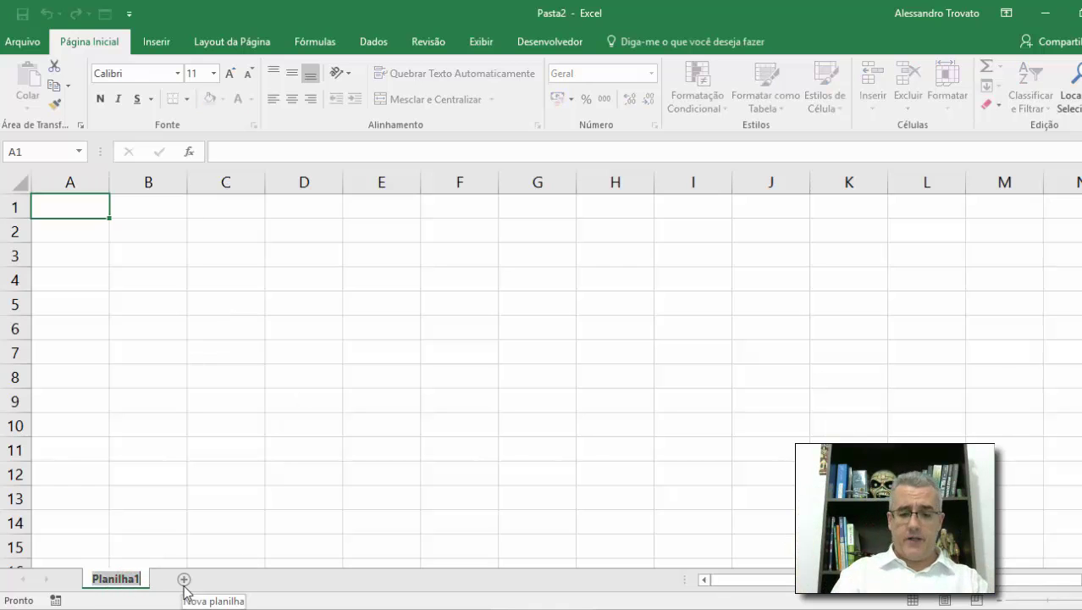
pyautogui.write('Janeiro 2017')
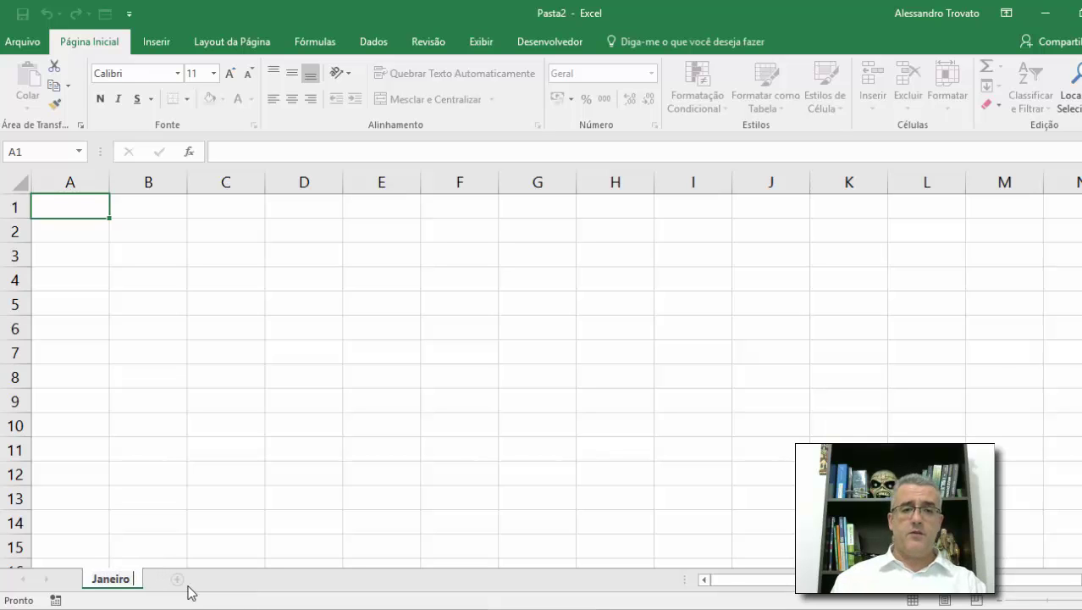
pyautogui.press('Return')
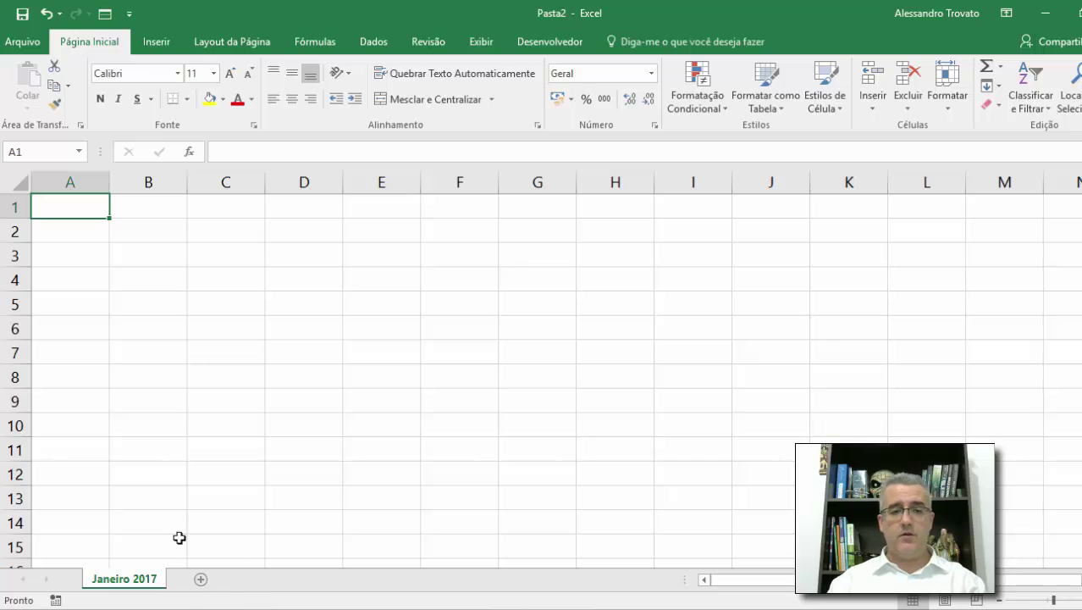
# Add a second worksheet to the new workbook and rename it Fevereiro
pyautogui.click(202, 578)
pyautogui.doubleClick(208, 581)
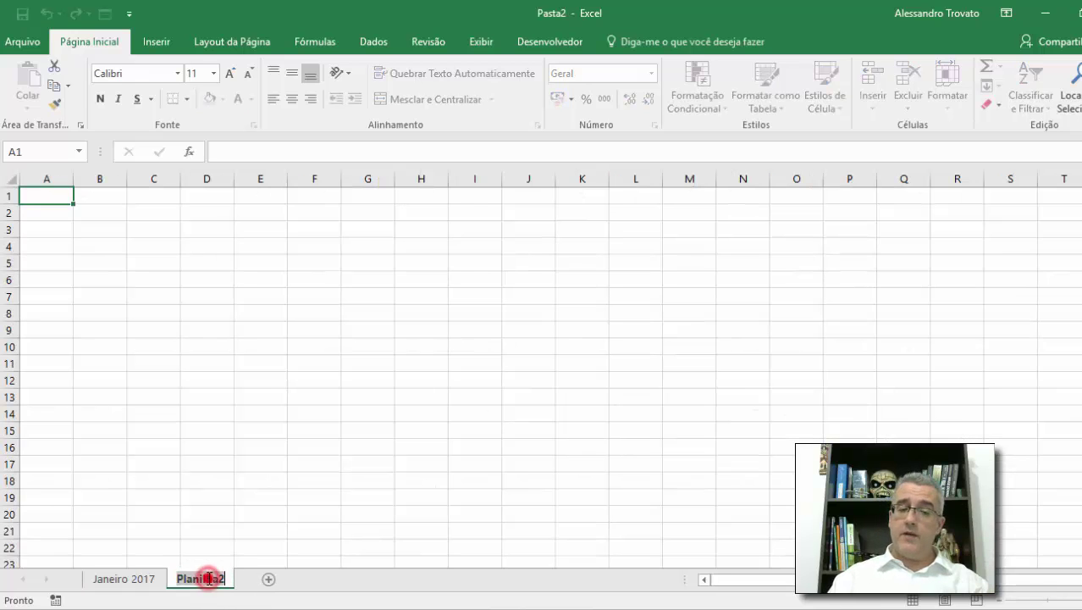
pyautogui.write('Fer')
pyautogui.press('BackSpace')
pyautogui.write('veira')
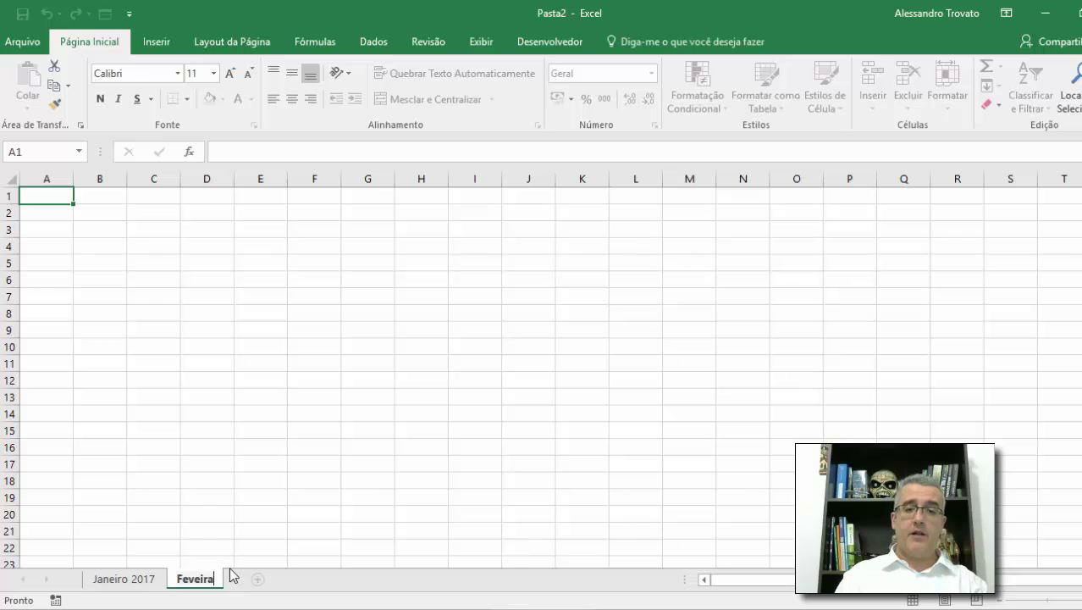
pyautogui.press('BackSpace')
pyautogui.write('eirei')
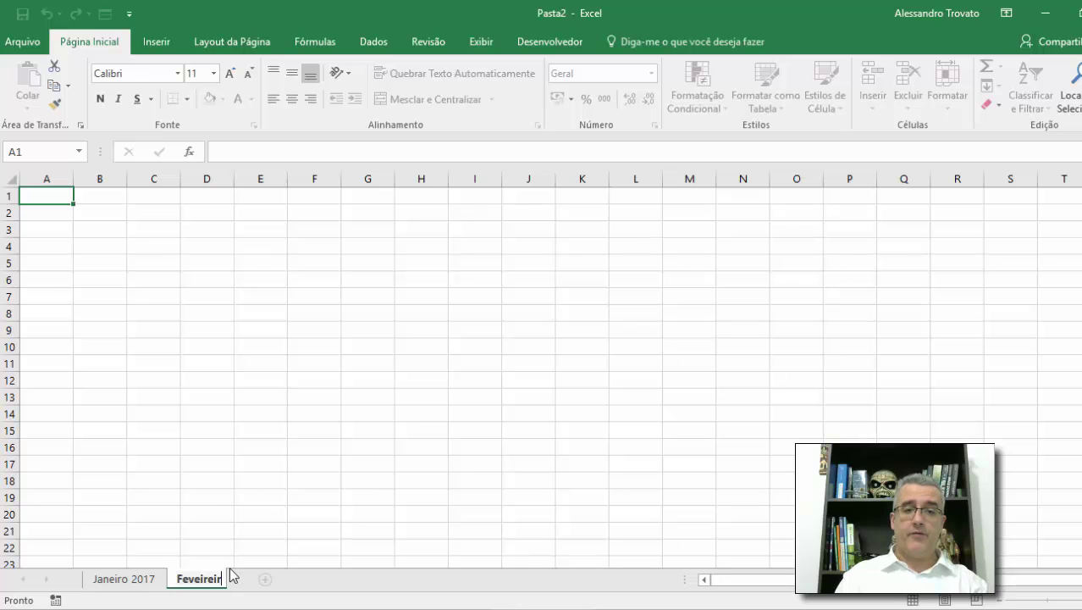
pyautogui.press('BackSpace')
pyautogui.press('BackSpace')
pyautogui.press('BackSpace')
pyautogui.press('BackSpace')
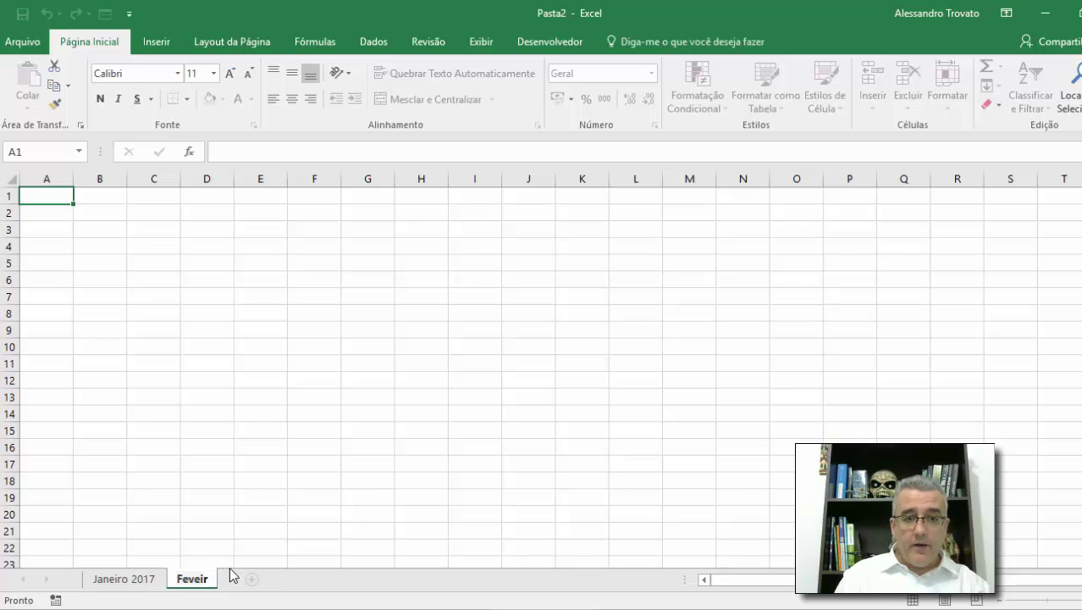
pyautogui.write('reiro')
pyautogui.press('Return')
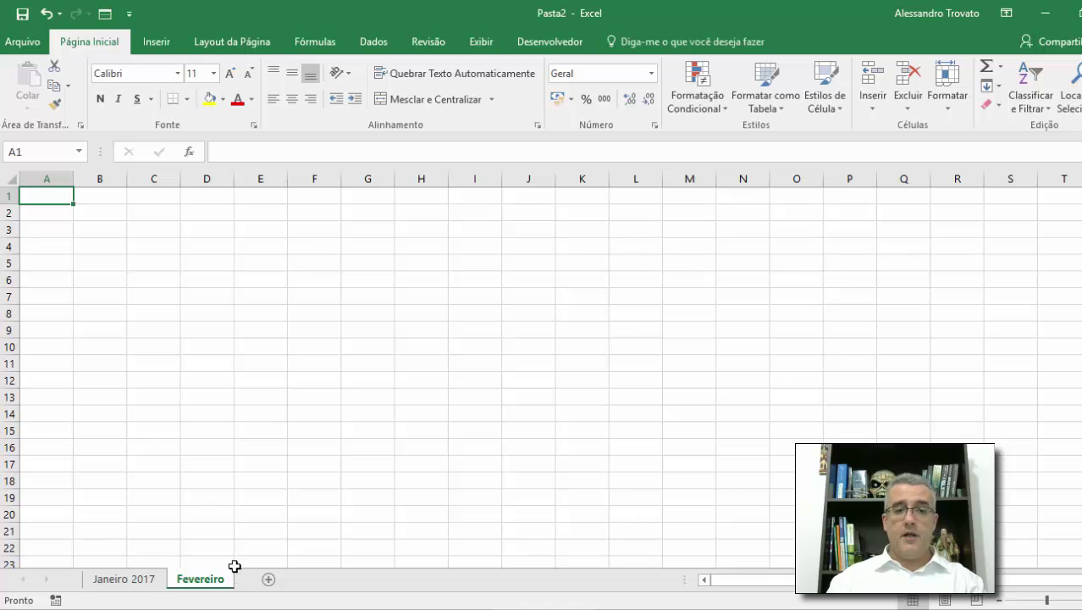
# Extend the second worksheet's name to Fevereiro 2017
pyautogui.doubleClick(208, 582)
pyautogui.press('End')
pyautogui.write('2017')
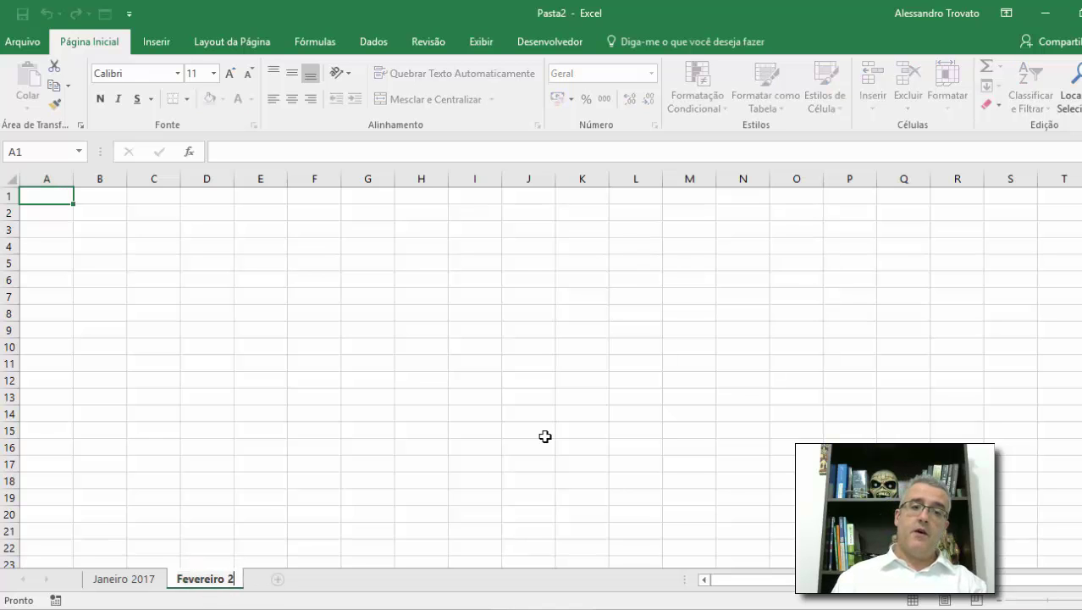
pyautogui.press('Return')
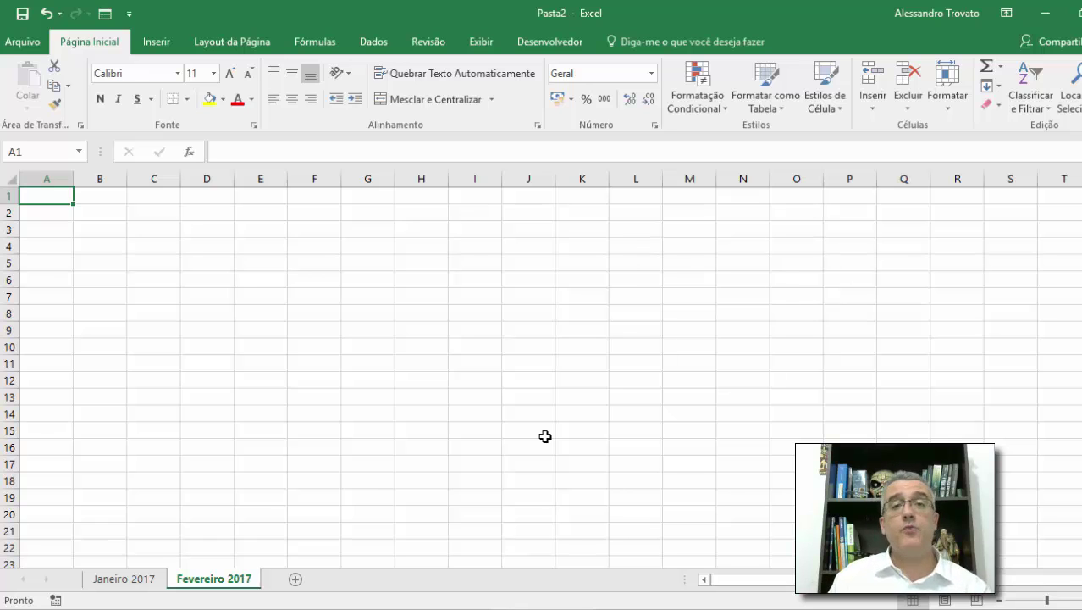
# Close the new workbook without saving its changes
pyautogui.hotkey('ctrl', 'w')
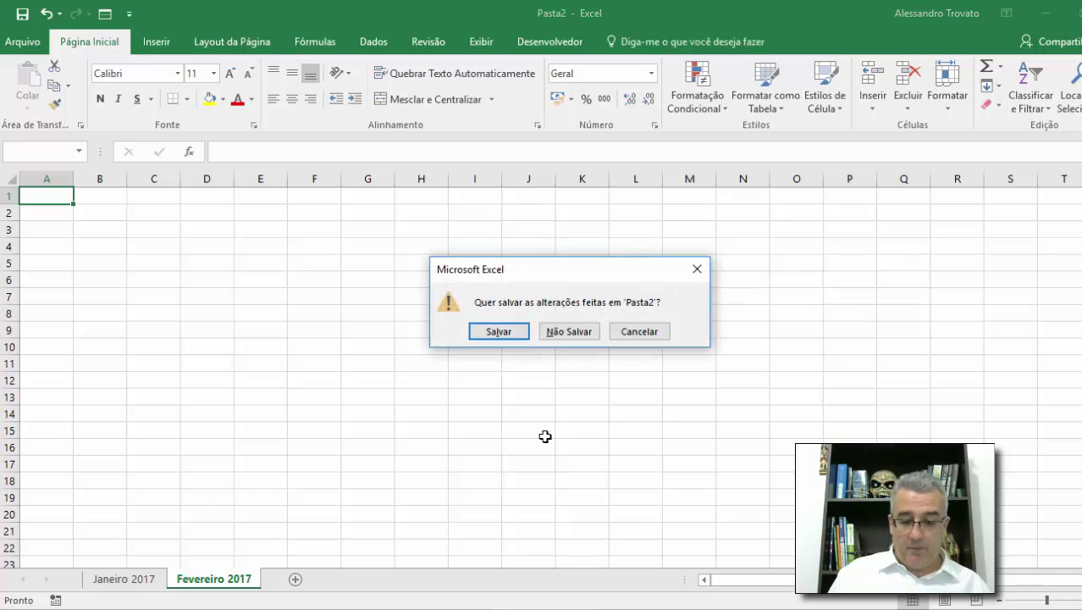
pyautogui.press('n')
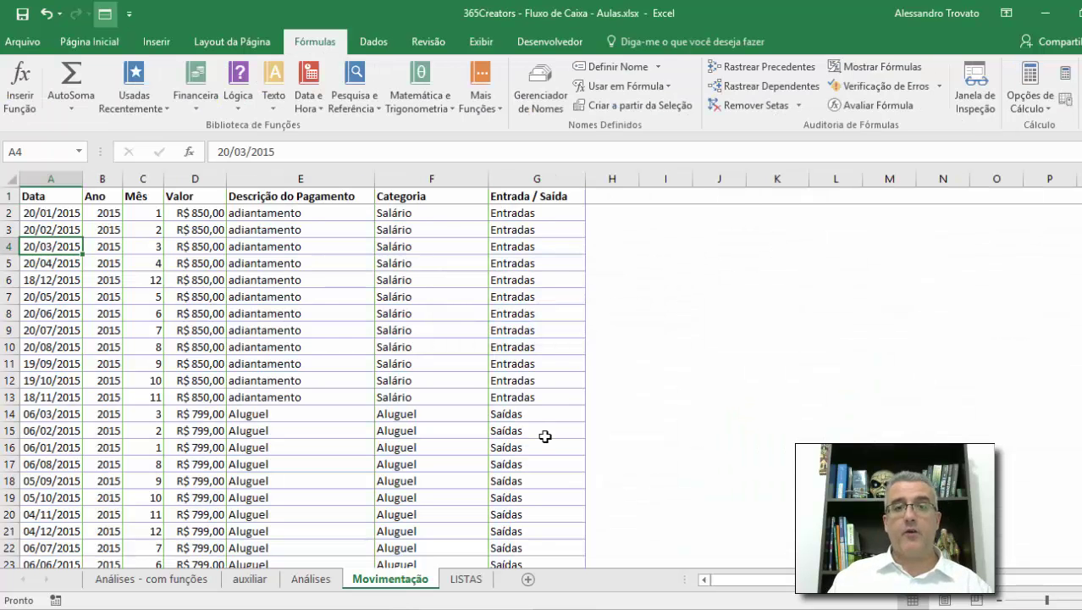
# Examine the Movimentação column headers, especially Data, Ano and Mês, along with the first record's values
pyautogui.click(559, 318)
pyautogui.click(491, 281)
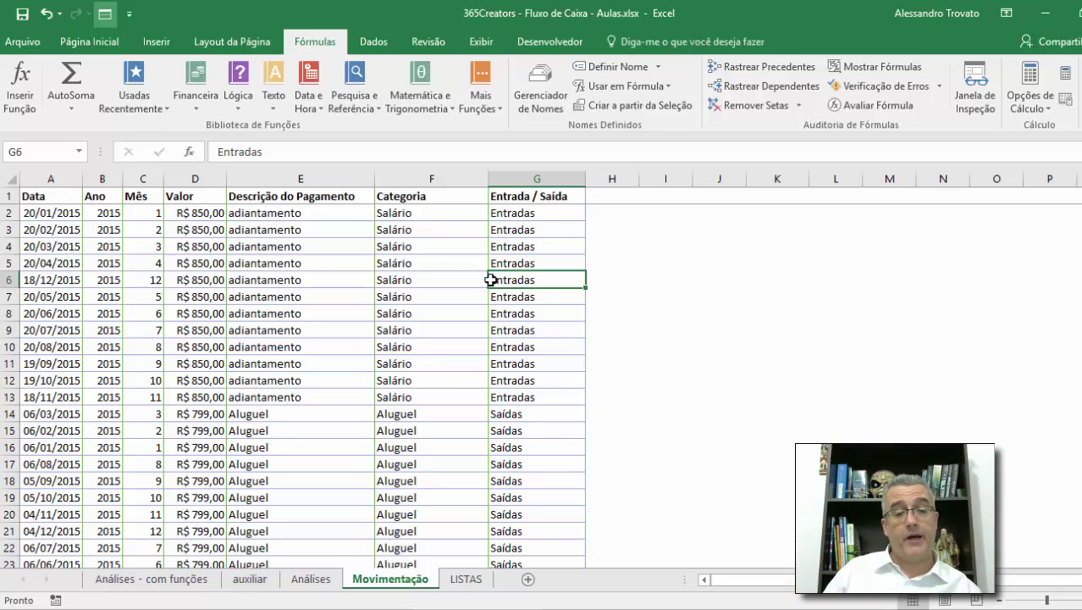
pyautogui.click(200, 212)
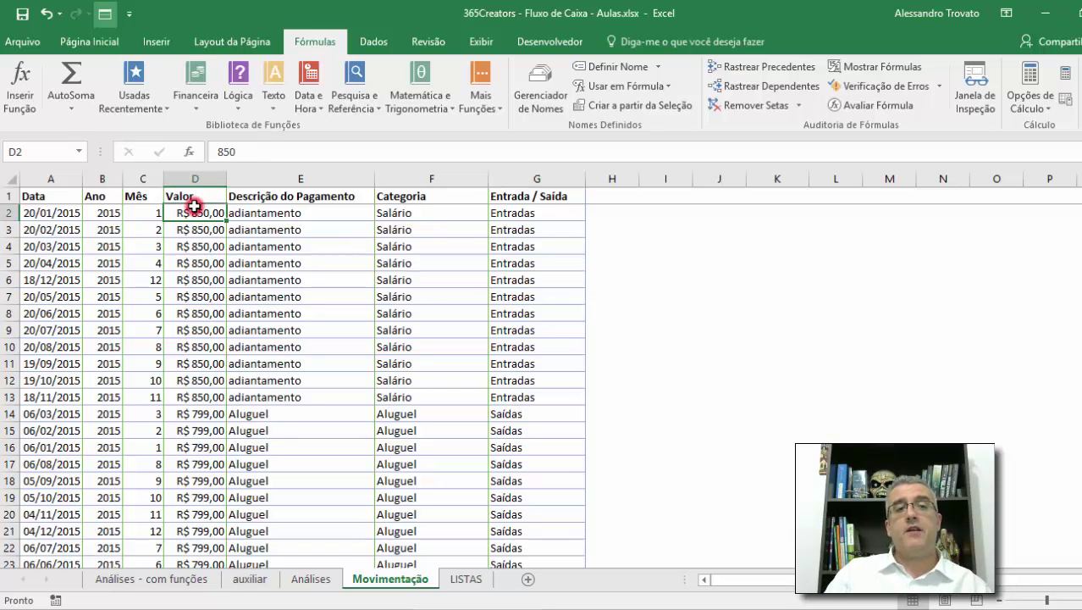
pyautogui.moveTo(34, 195); pyautogui.dragTo(515, 195)
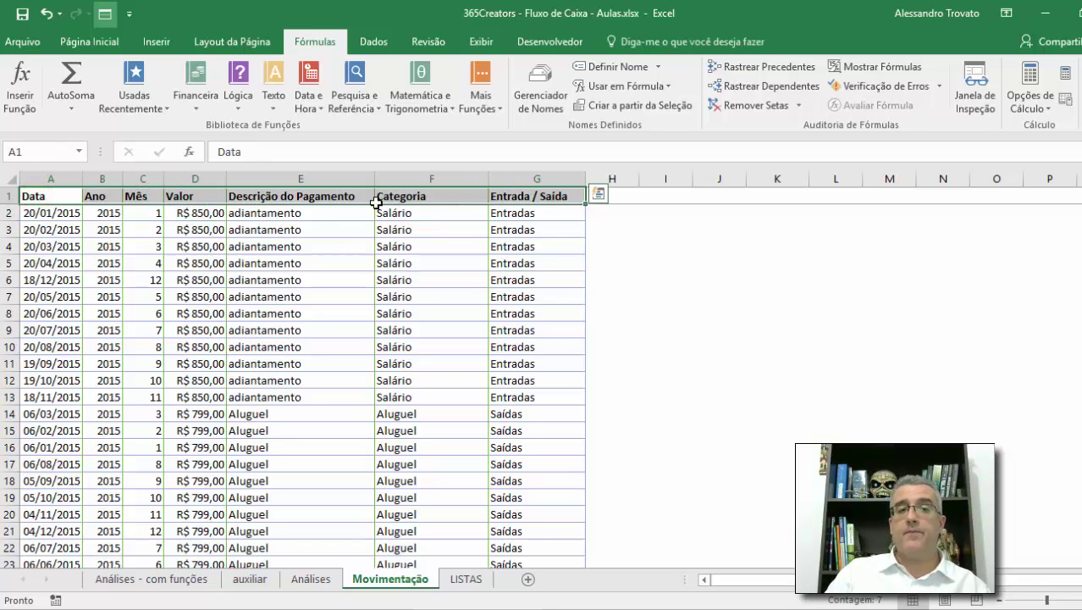
pyautogui.click(159, 208)
pyautogui.click(36, 196)
pyautogui.press('Right')
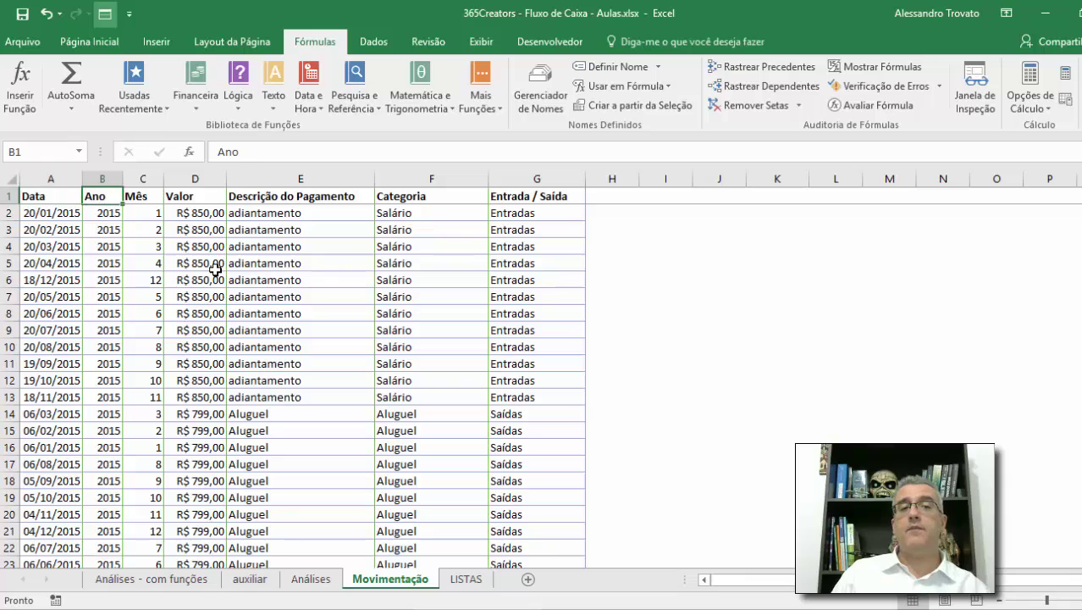
pyautogui.press('Right')
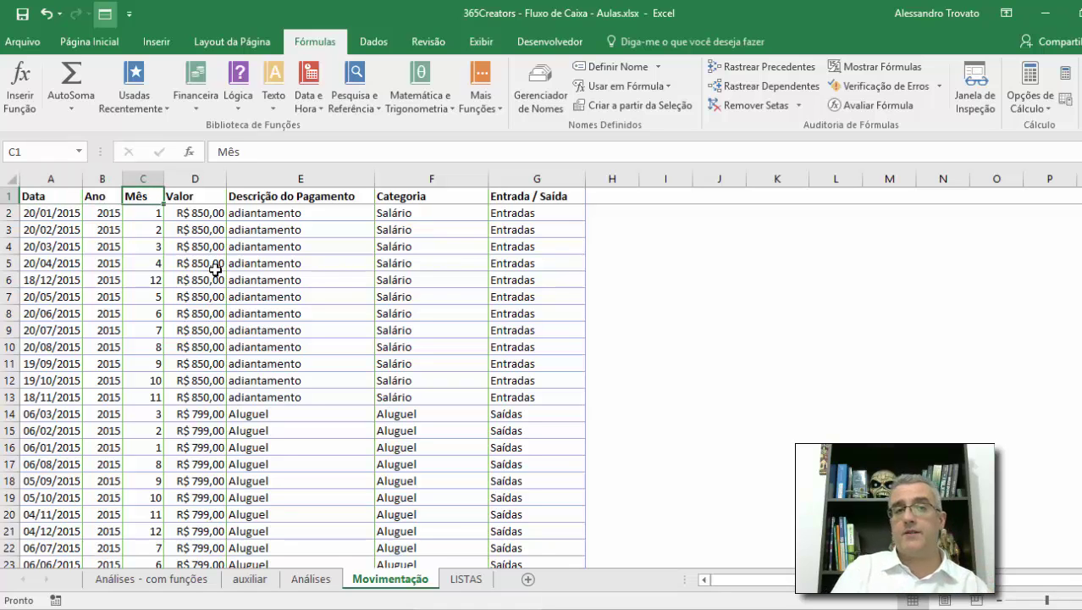
pyautogui.press('Down')
pyautogui.press('Left')
pyautogui.press('Left')
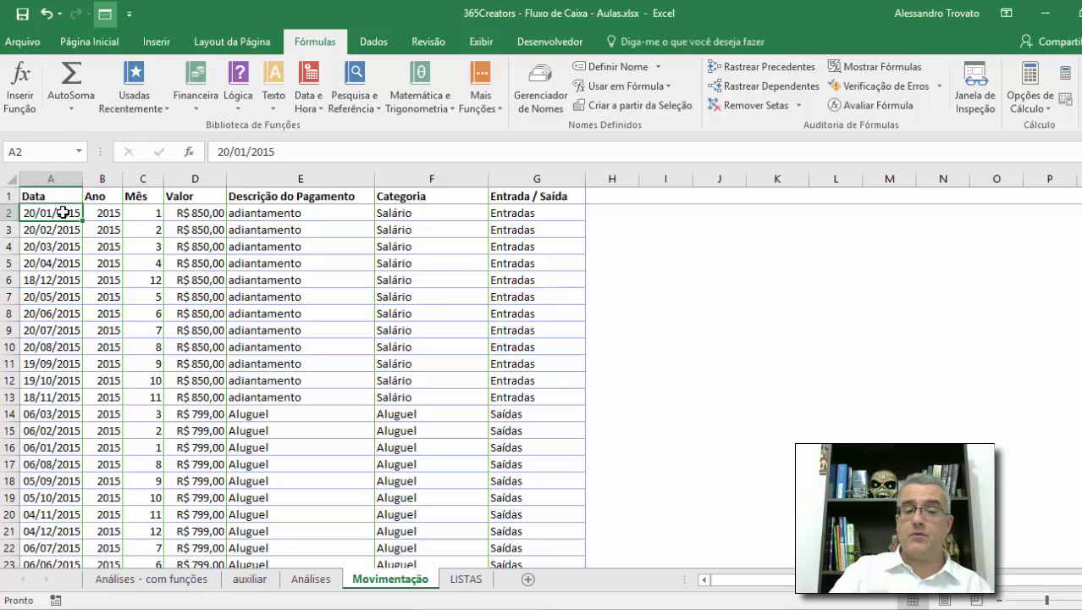
# Enter the current date, 10/07/2017, in A1765, the first empty row of the Data column
pyautogui.hotkey('ctrl', 'Down')
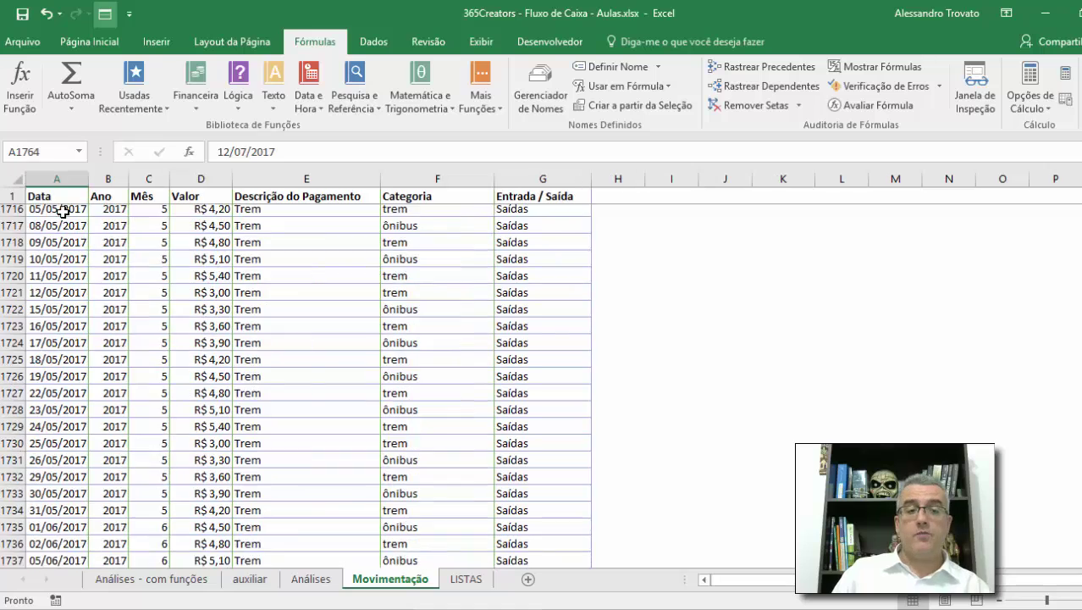
pyautogui.press('Down')
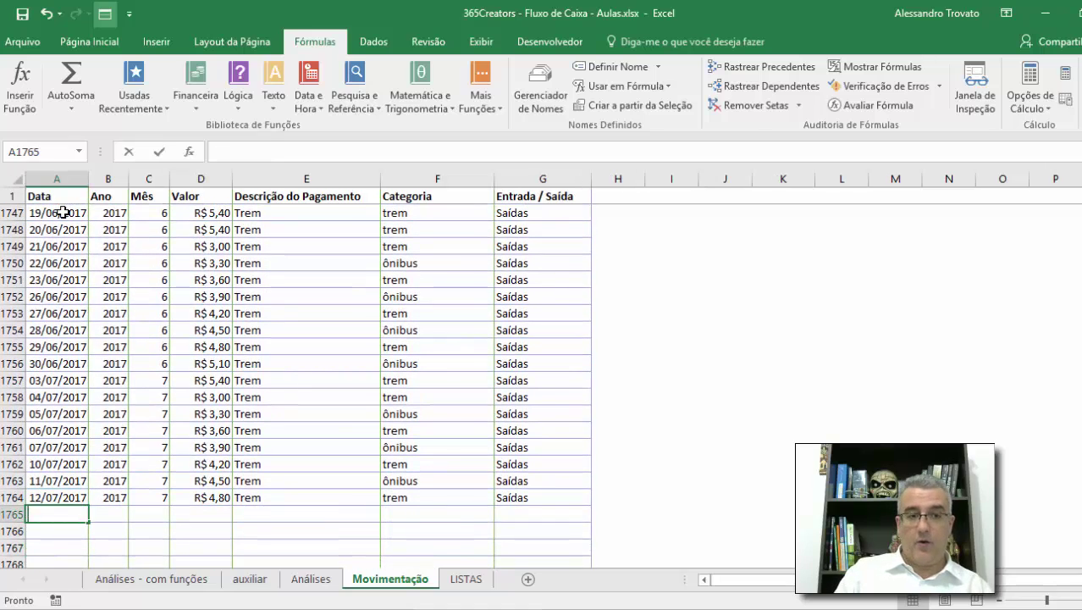
pyautogui.hotkey('ctrl', ';')
pyautogui.press('Tab')
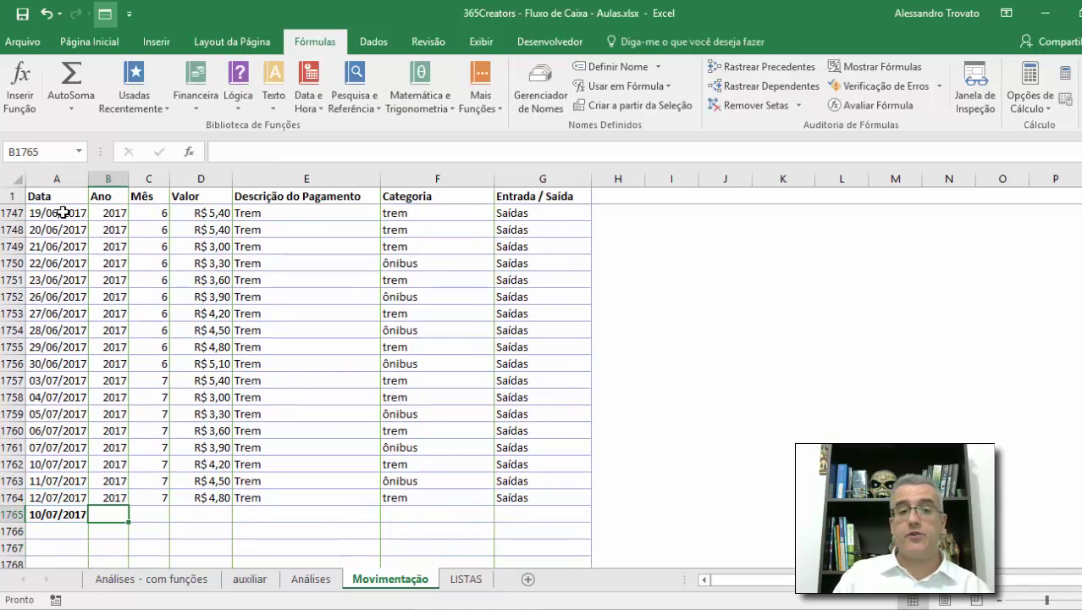
# Fill the new record's year in B1765 with the formula =ANO(A1765)
pyautogui.write('2017')
pyautogui.press('Escape')
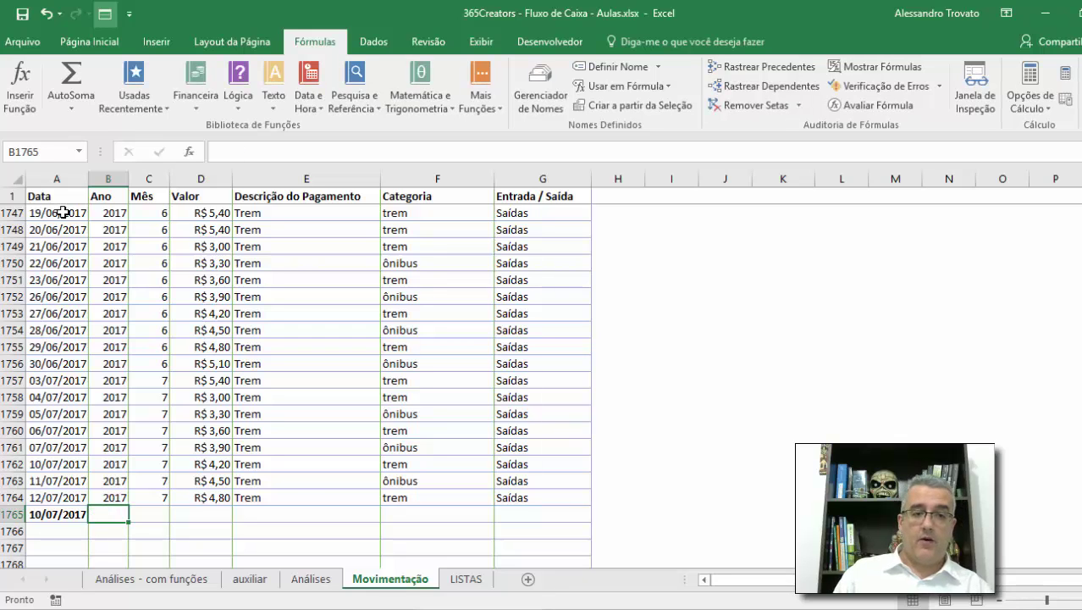
pyautogui.write('=ano(')
pyautogui.press('Left')
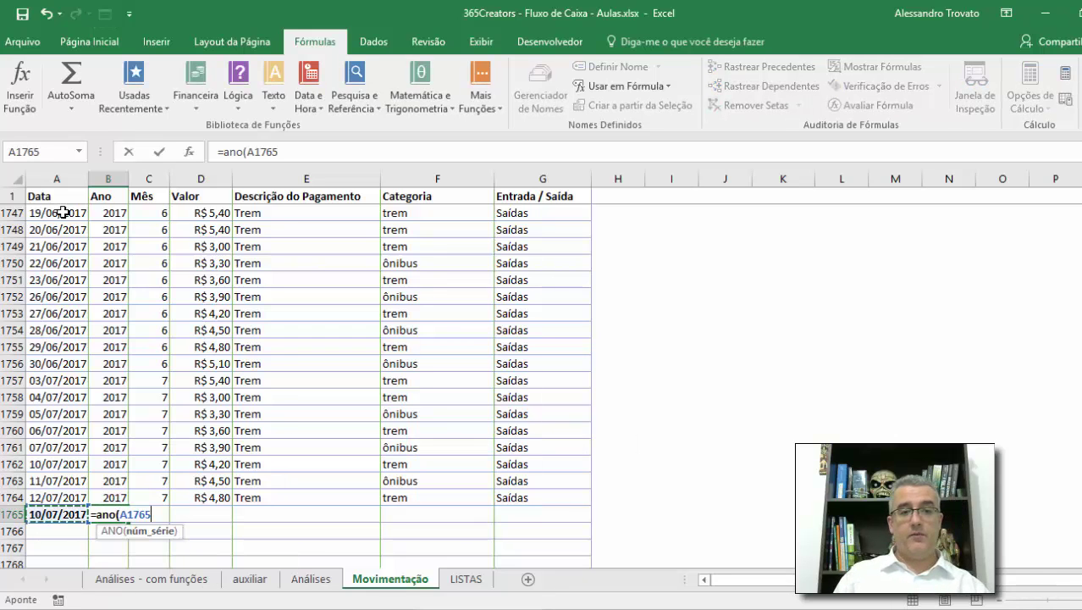
pyautogui.press('Return')
pyautogui.press('Up')
pyautogui.press('Right')
pyautogui.press('Right')
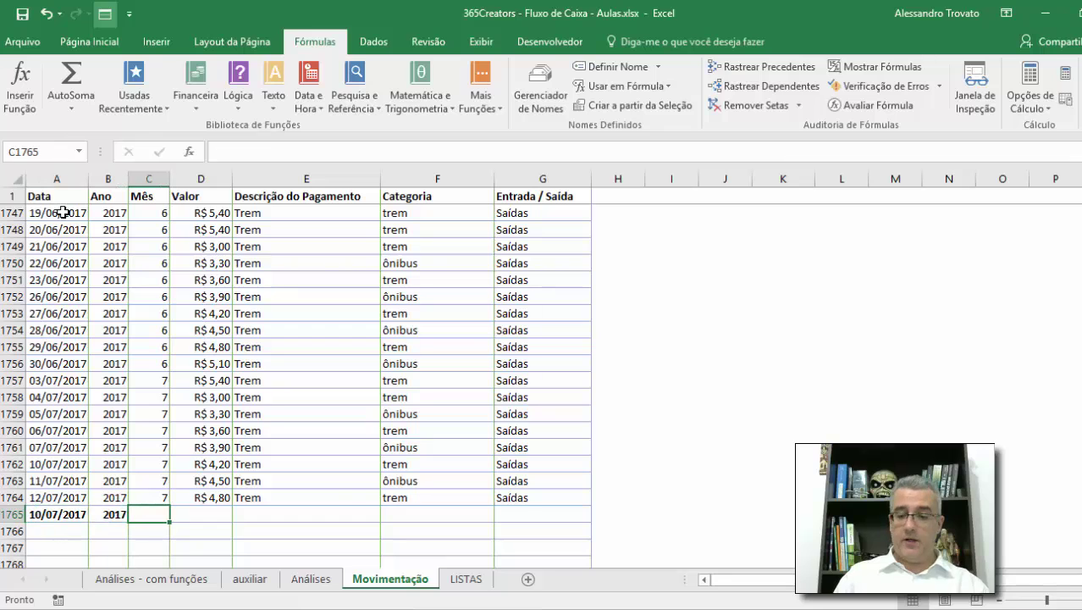
# Fill the new record's month in C1765 with the formula =MÊS(A1765)
pyautogui.write('=mês(')
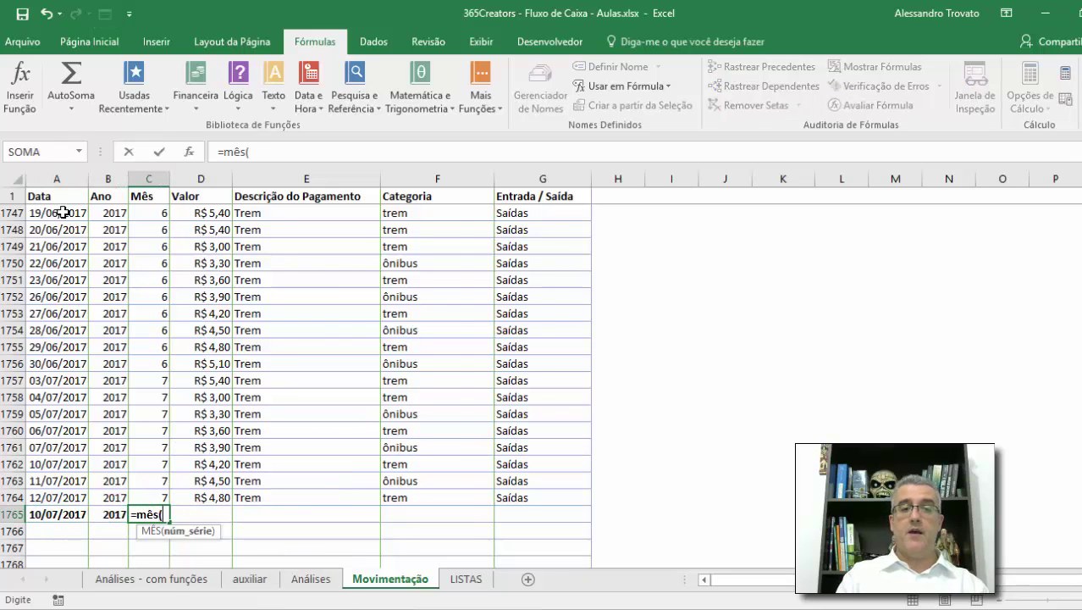
pyautogui.press('Left')
pyautogui.press('Left')
pyautogui.press('Return')
pyautogui.press('Up')
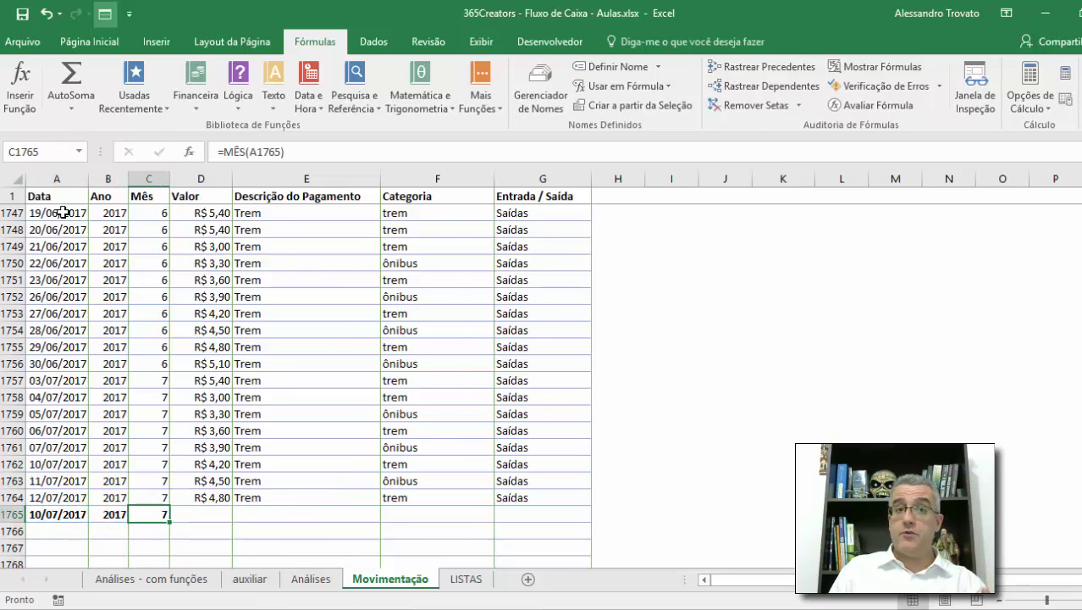
# Enter the value 2,70 in D1765 and the payment description Padaria in E1765
pyautogui.press('Right')
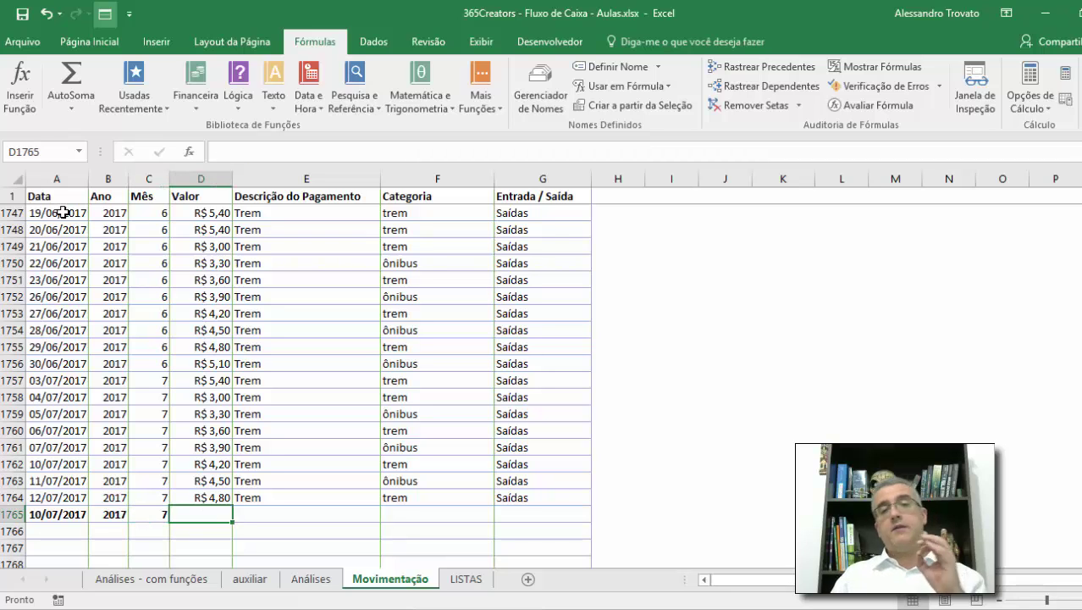
pyautogui.write('2,70')
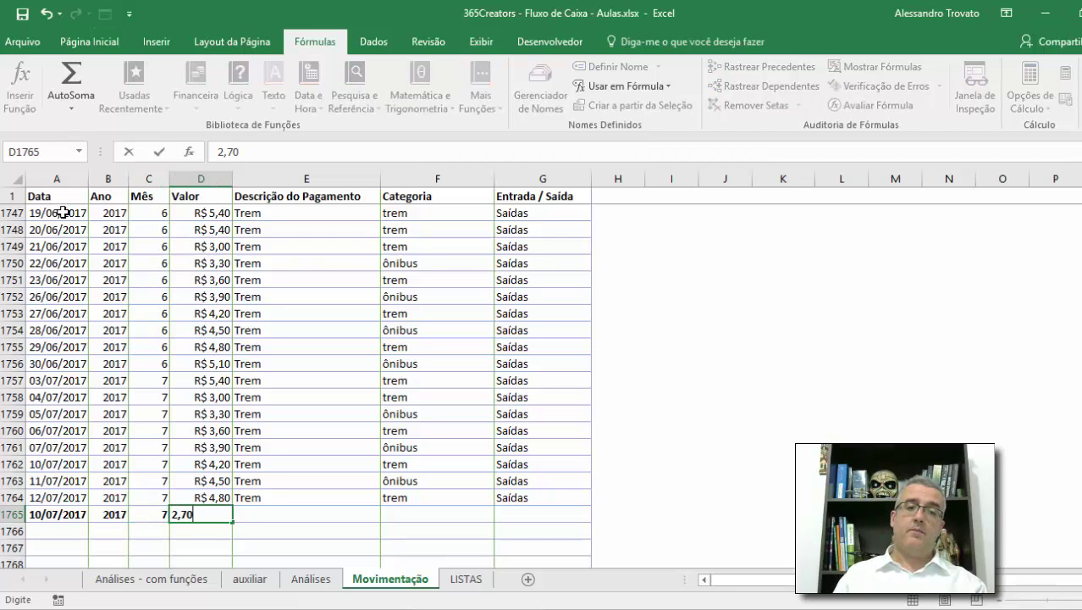
pyautogui.press('Return')
pyautogui.press('Up')
pyautogui.press('Right')
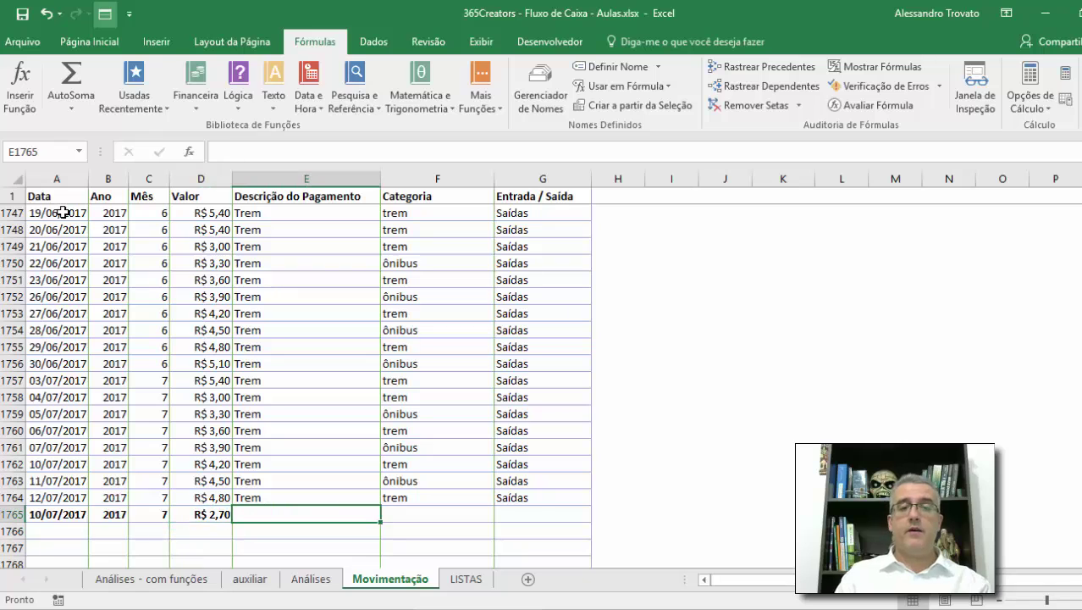
pyautogui.write('Padaria')
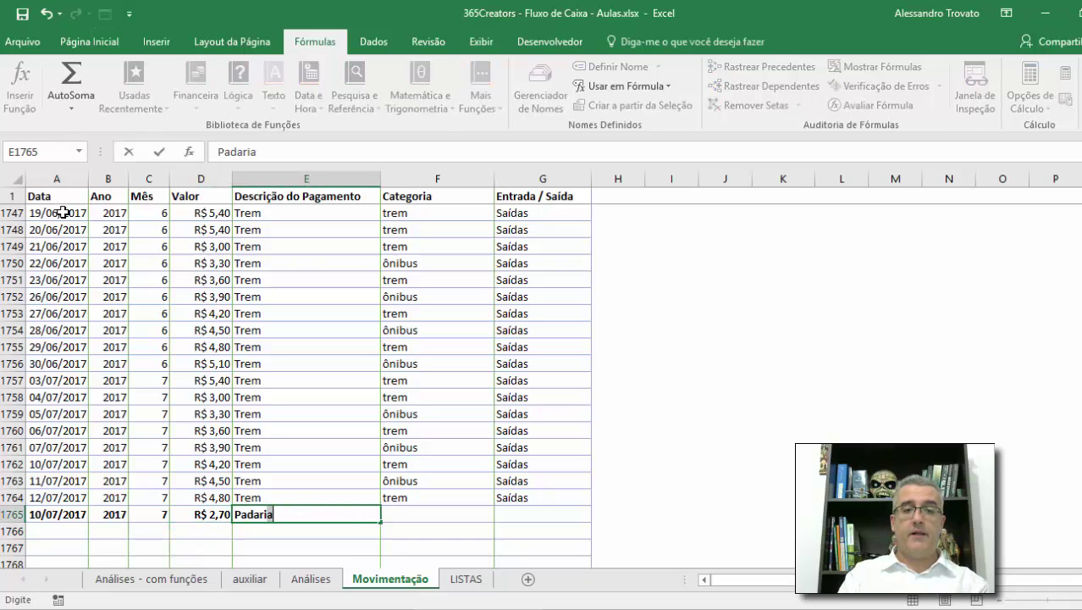
pyautogui.press('Tab')
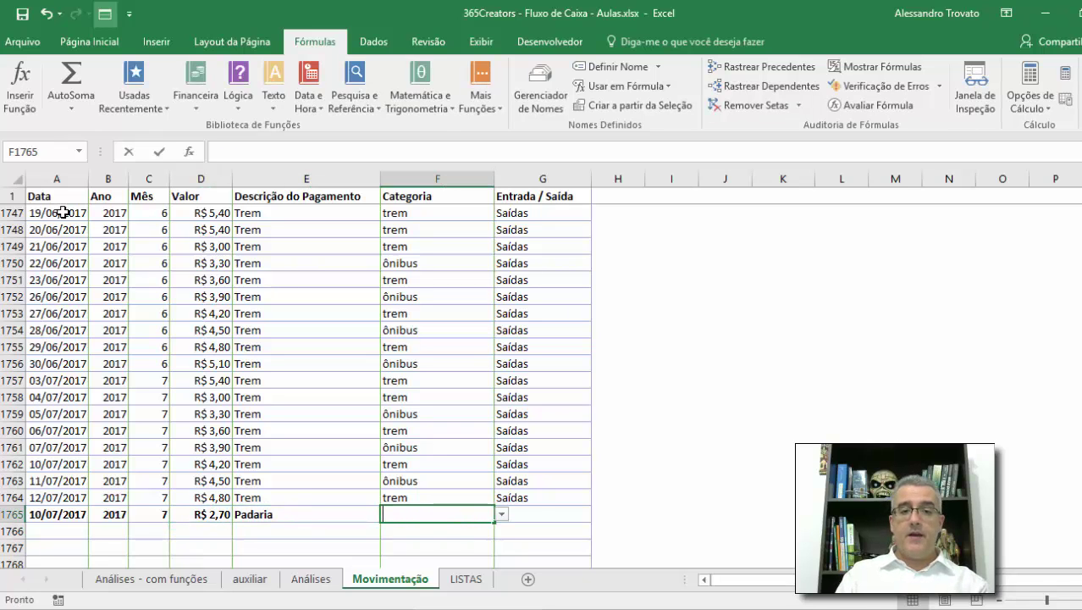
pyautogui.write('Ca')
pyautogui.hotkey('alt', 'Down')
pyautogui.press('Down')
pyautogui.press('Down')
pyautogui.press('Down')
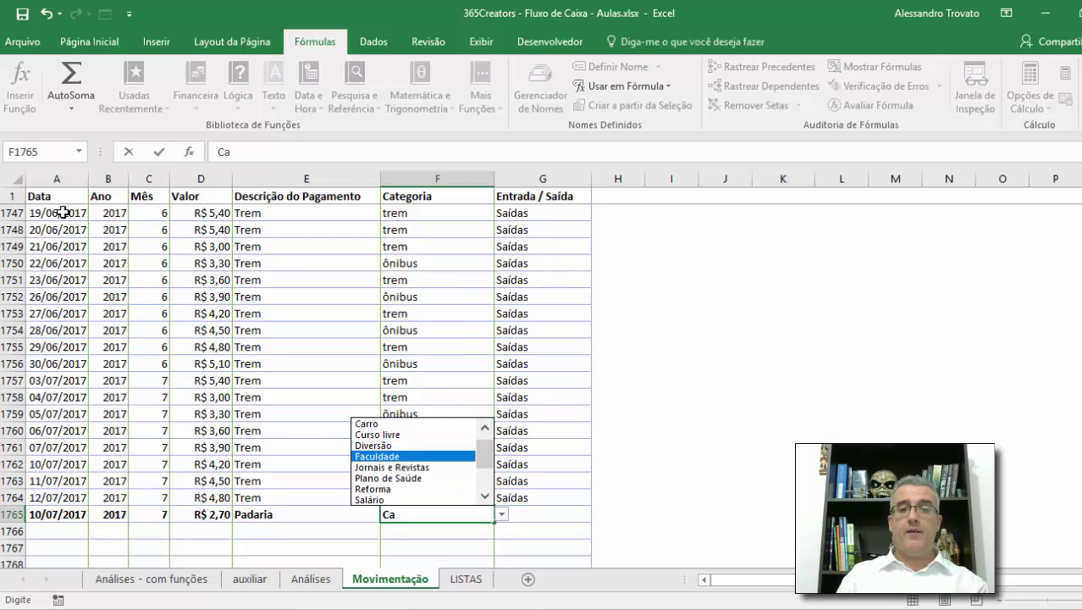
pyautogui.press('Up')
pyautogui.press('Up')
pyautogui.press('Up')
pyautogui.press('Up')
pyautogui.press('Down')
pyautogui.press('Down')
pyautogui.press('Escape')
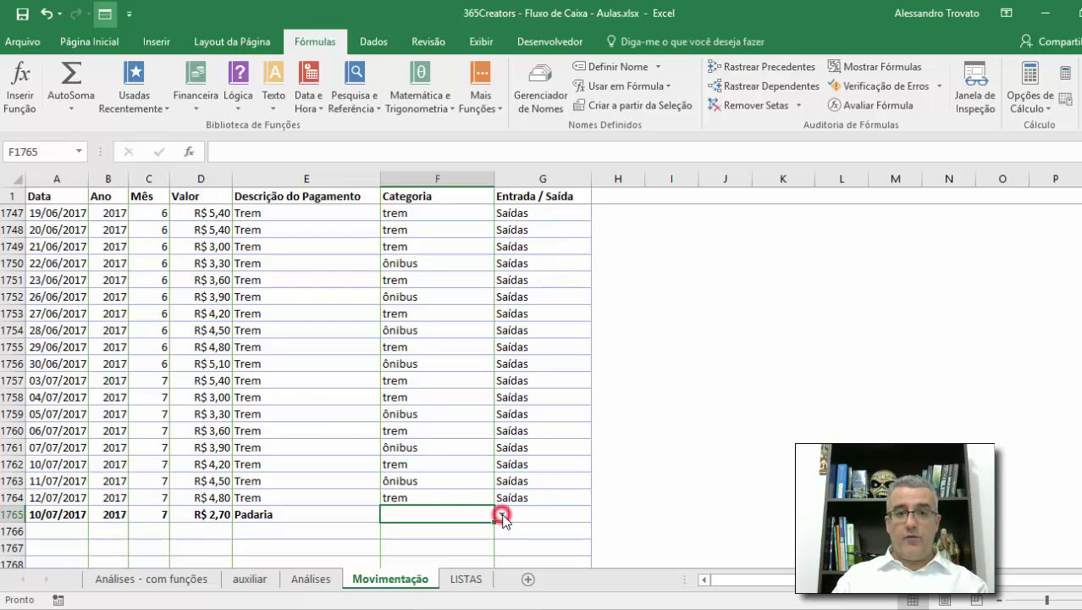
# Examine the category options offered for the Padaria record in F1765 without choosing one
pyautogui.click(427, 486)
pyautogui.click(432, 518)
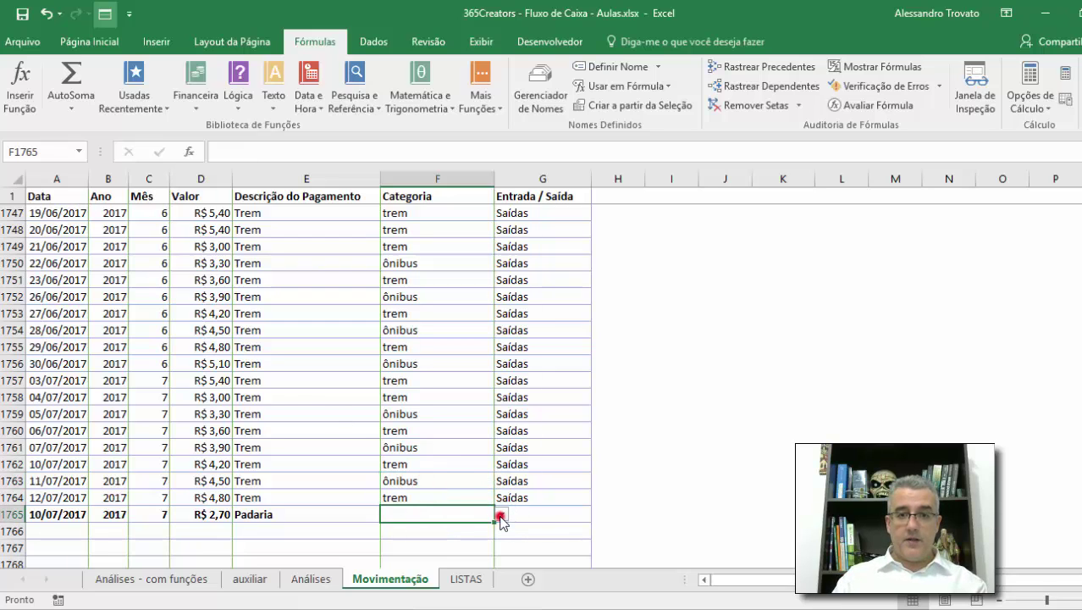
pyautogui.click(459, 482)
pyautogui.click(437, 401)
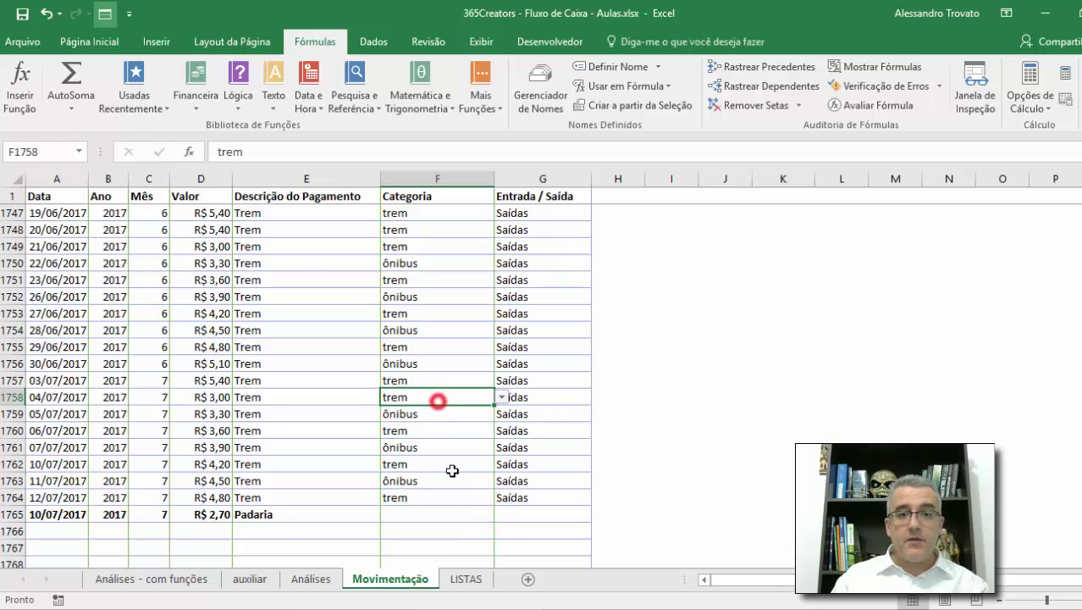
pyautogui.scroll(-3, 460, 459)
pyautogui.scroll(3, 460, 460)
pyautogui.click(430, 517)
# Look at the LISTAS categories and check the data validation settings for the whole Categoria column on Movimentação
pyautogui.click(464, 579)
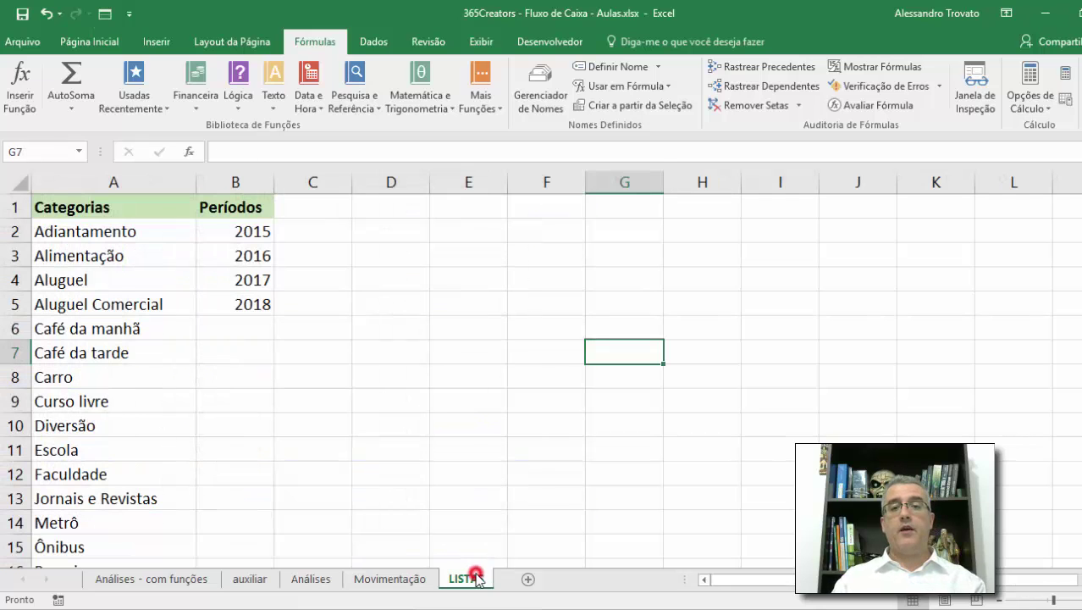
pyautogui.click(443, 345)
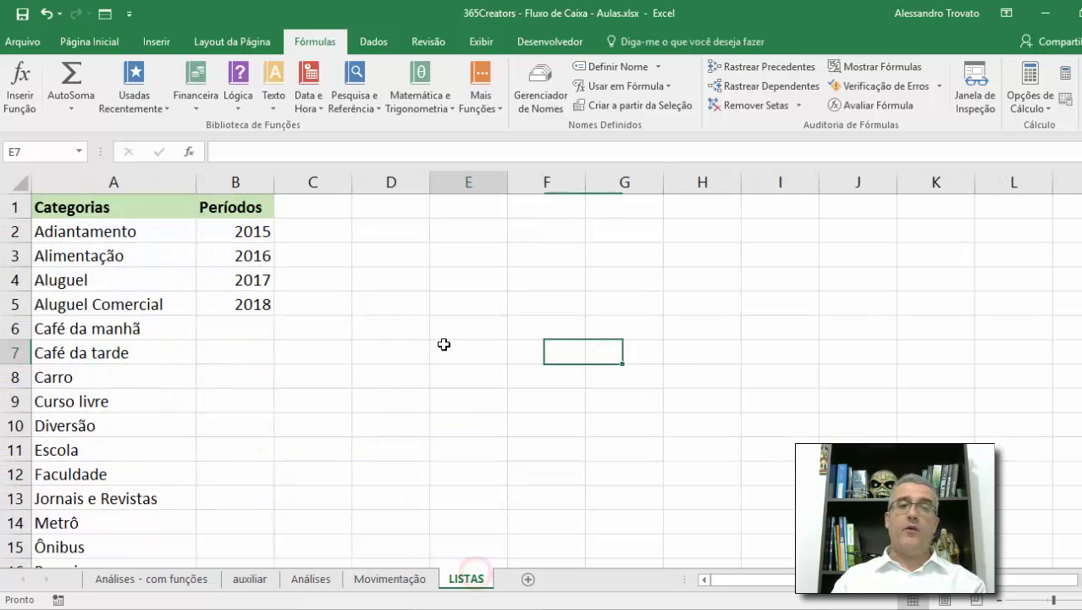
pyautogui.click(383, 578)
pyautogui.click(428, 174)
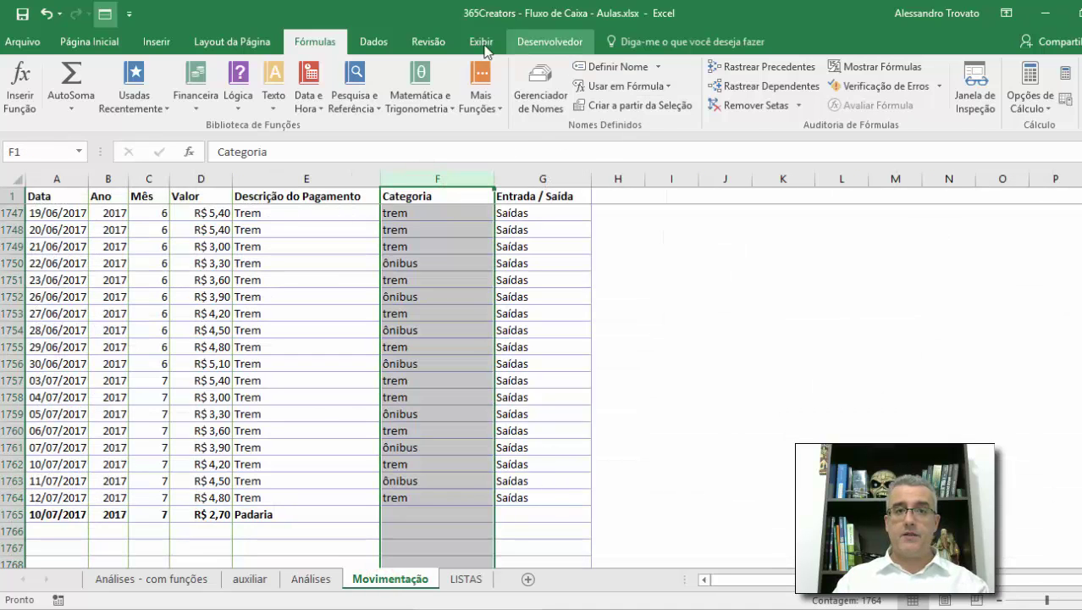
pyautogui.click(373, 42)
pyautogui.click(631, 105)
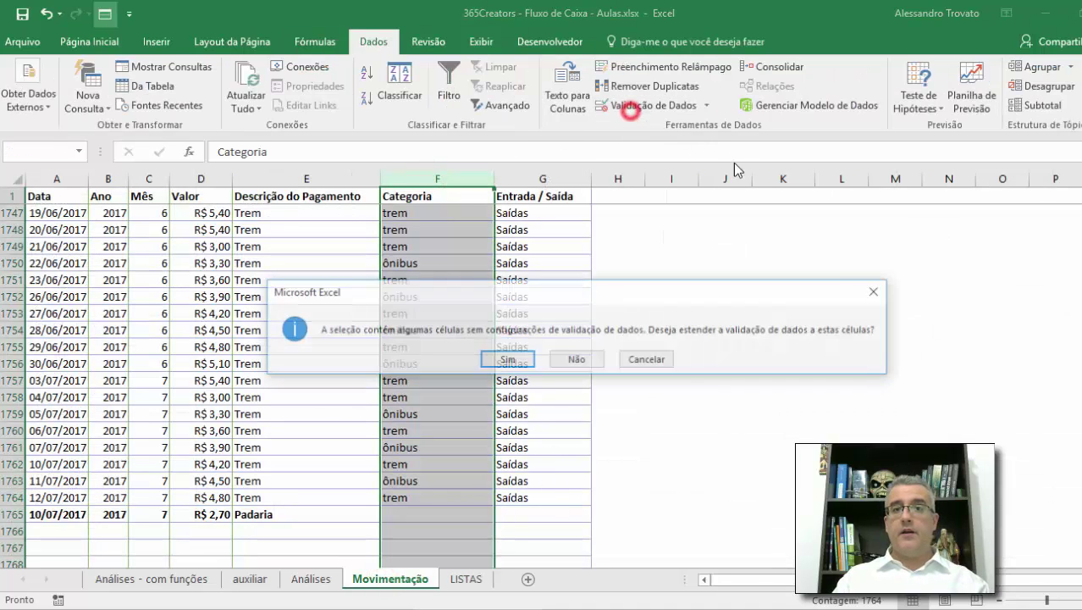
pyautogui.click(505, 360)
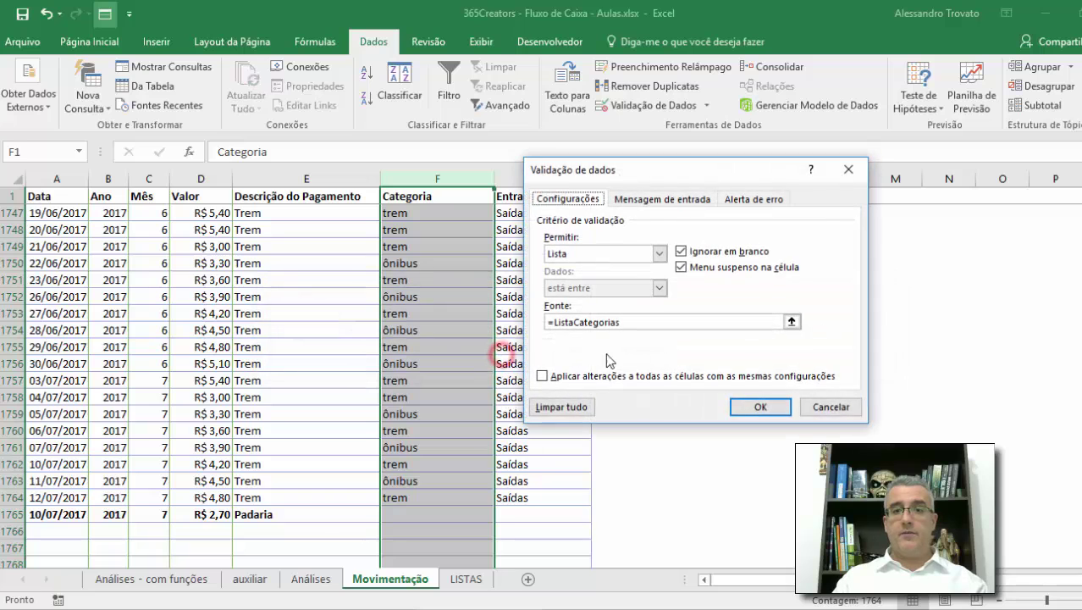
pyautogui.click(557, 405)
pyautogui.click(766, 405)
pyautogui.click(449, 412)
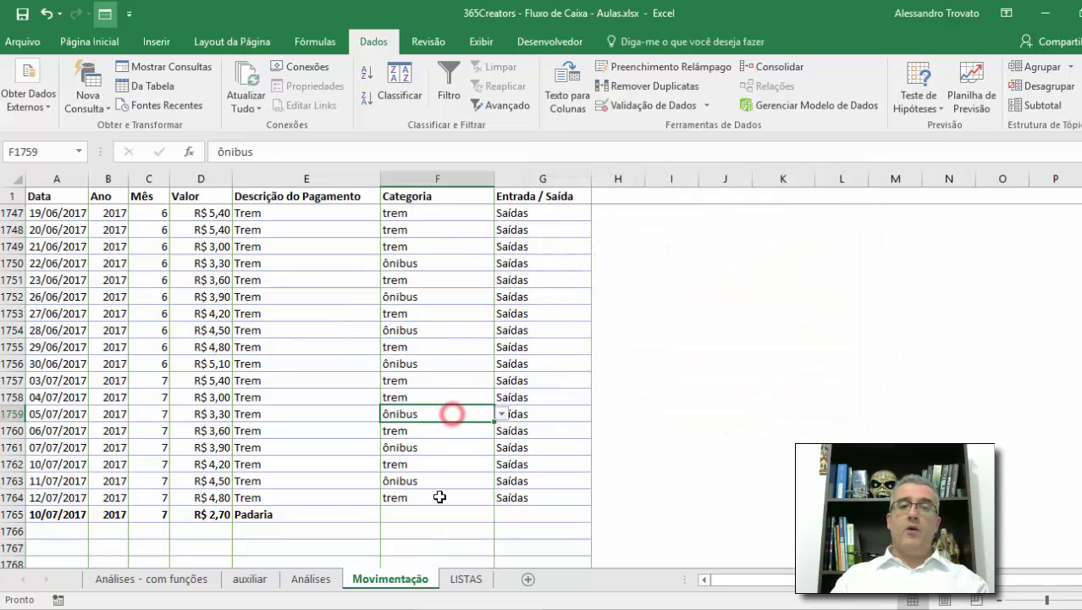
# Complete the Padaria record with the category Café da Manhã in F1765 and Saídas in G1765
pyautogui.click(435, 497)
pyautogui.click(419, 512)
pyautogui.write('Ca')
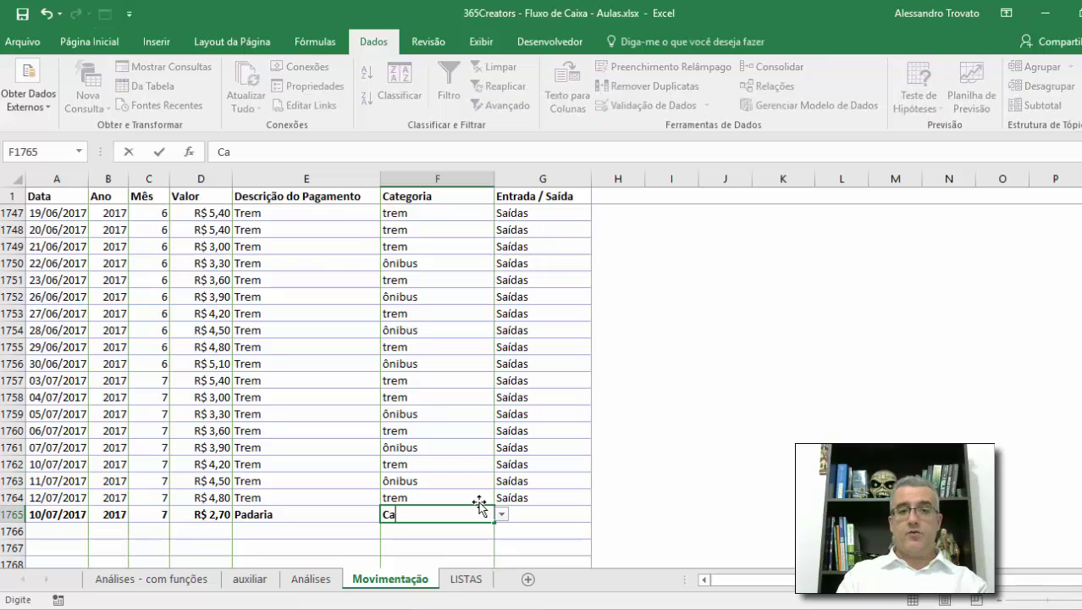
pyautogui.write('fé')
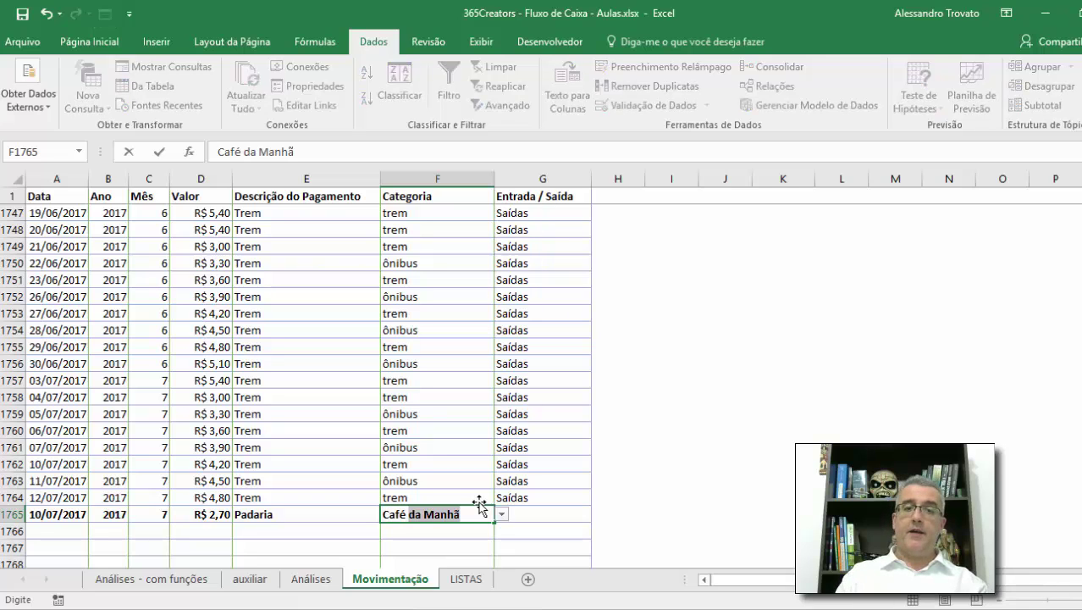
pyautogui.press('Return')
pyautogui.press('Up')
pyautogui.press('Right')
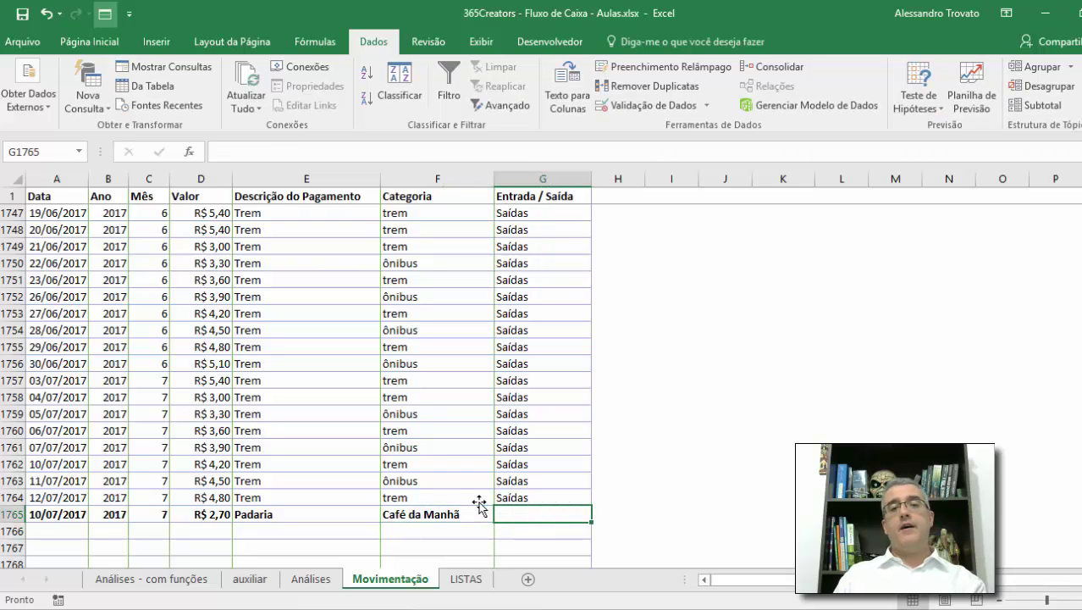
pyautogui.write('Sai')
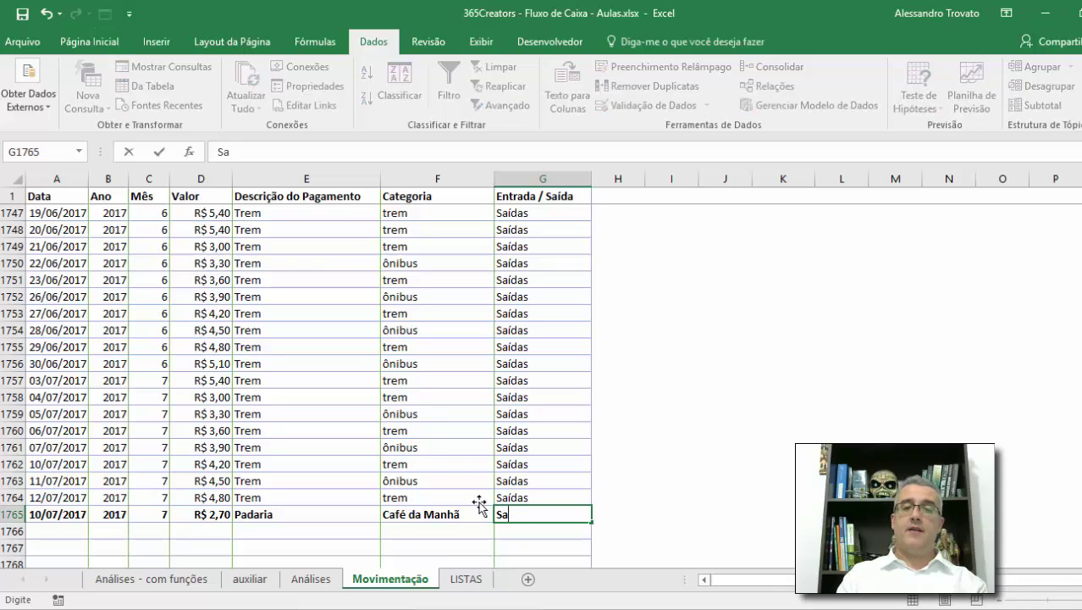
pyautogui.press('Return')
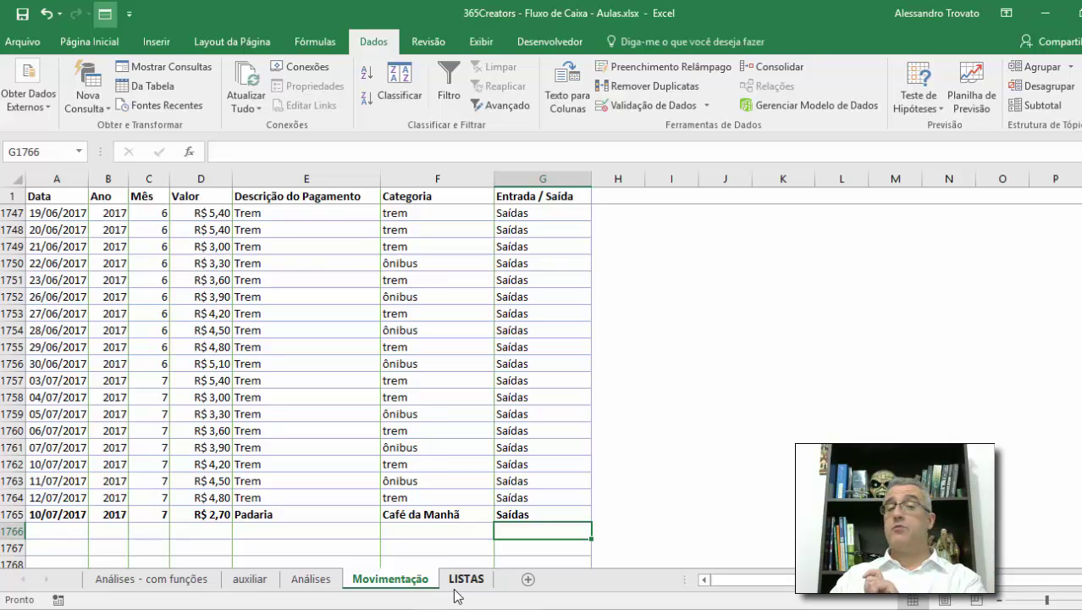
pyautogui.click(490, 463)
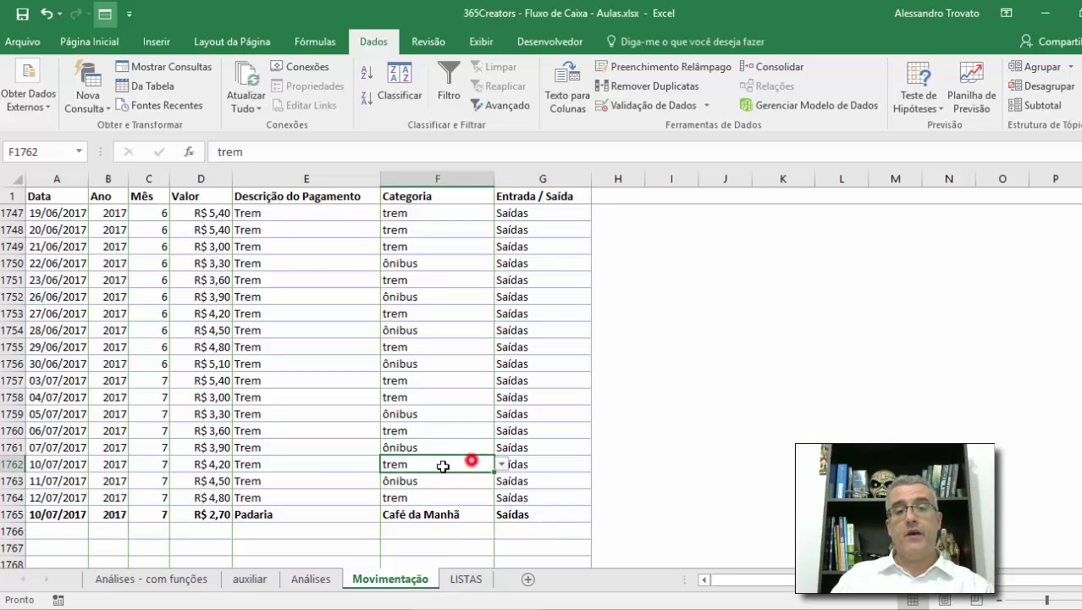
pyautogui.click(340, 474)
pyautogui.click(254, 514)
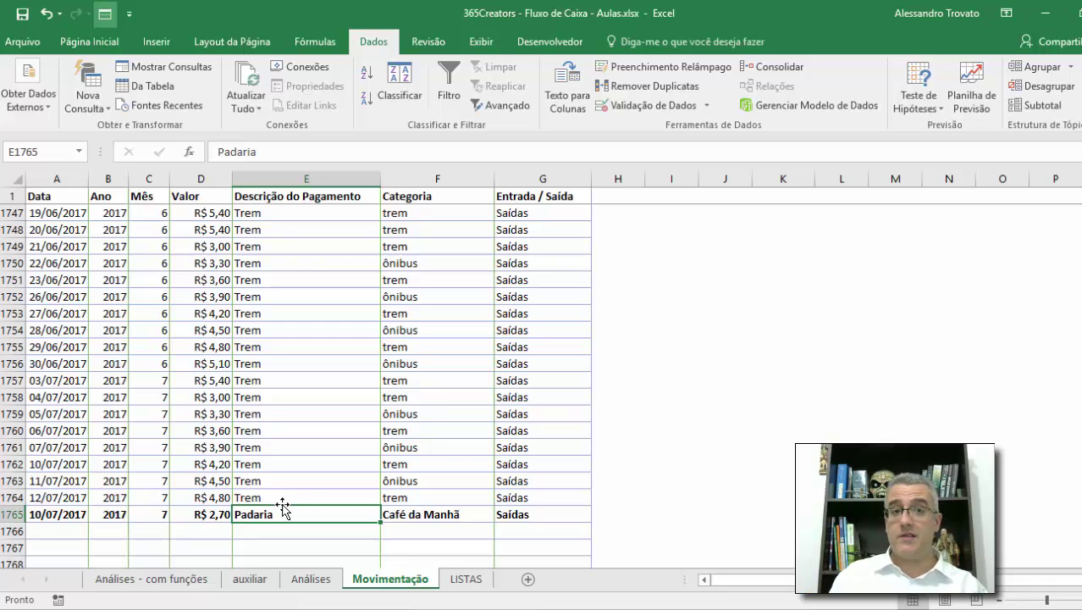
# Remove the bold formatting from columns A to G on Movimentação
pyautogui.moveTo(552, 177); pyautogui.dragTo(15, 187)
pyautogui.hotkey('ctrl', 'n')
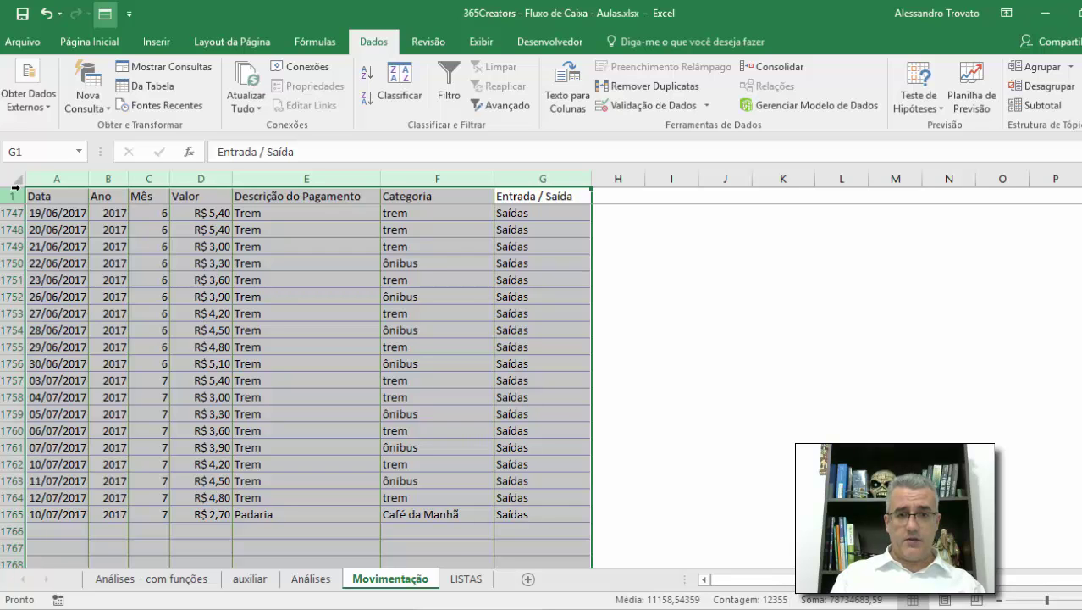
pyautogui.hotkey('ctrl', 'n')
pyautogui.hotkey('ctrl', 'n')
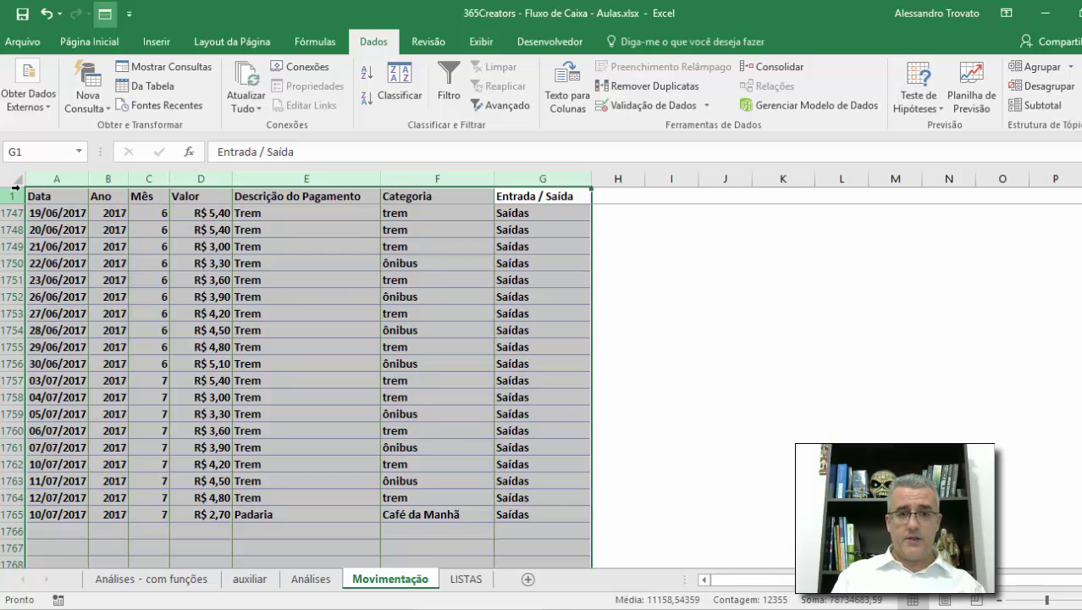
pyautogui.click(267, 483)
pyautogui.click(475, 563)
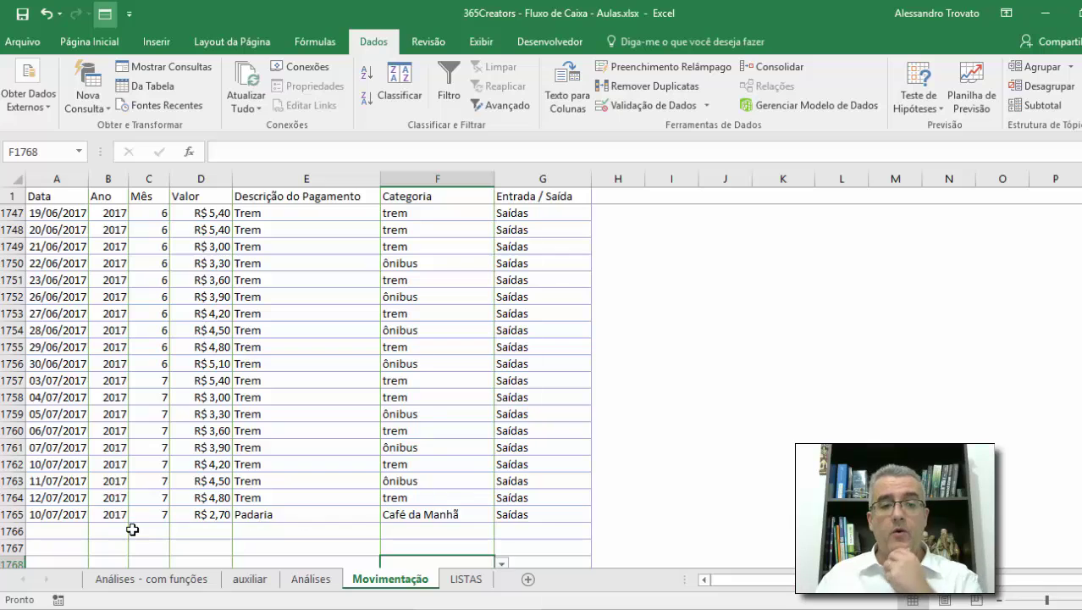
# Enter the date 10/07/2017 in A1766 and copy the year and month formulas from B1765:C1765 to B1766:C1766
pyautogui.click(78, 534)
pyautogui.hotkey('ctrl', ';')
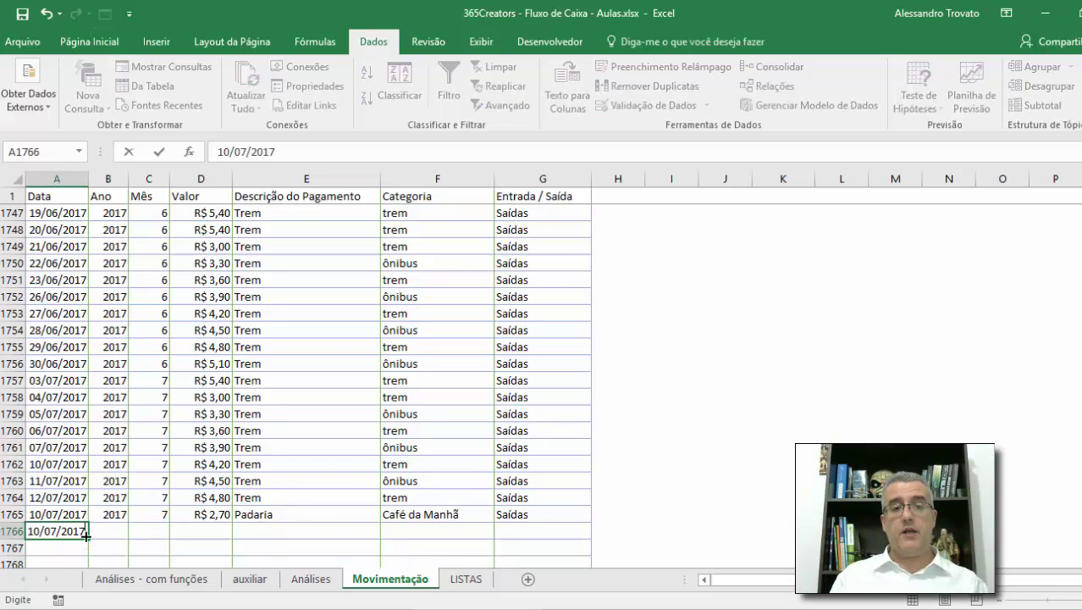
pyautogui.press('Tab')
pyautogui.press('Up')
pyautogui.hotkey('shift', 'Right')
pyautogui.hotkey('ctrl', 'c')
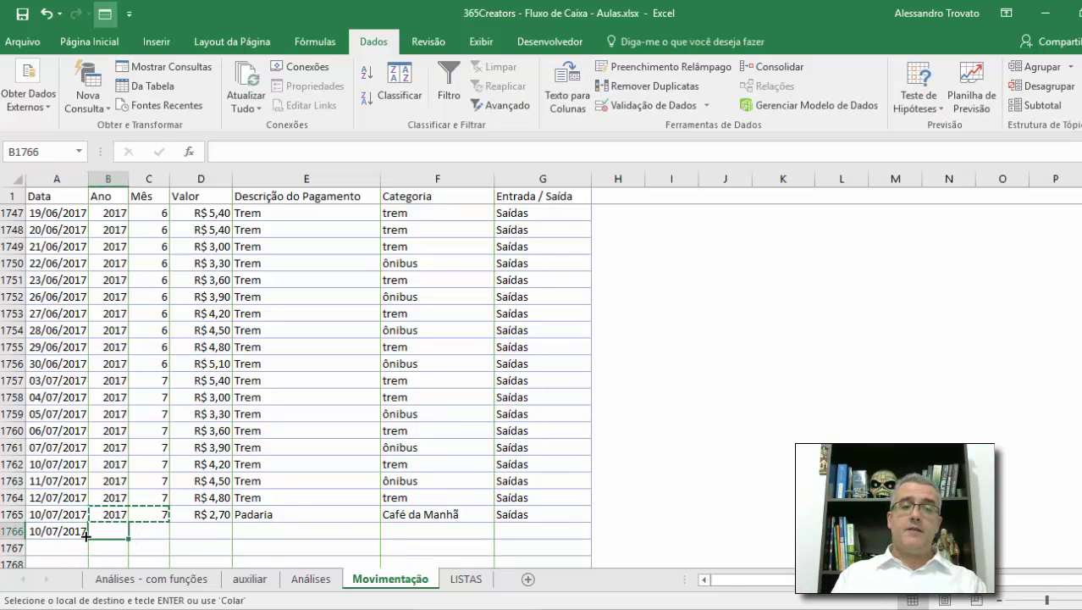
pyautogui.press('Down')
pyautogui.hotkey('ctrl', 'v')
pyautogui.press('Right')
pyautogui.press('Right')
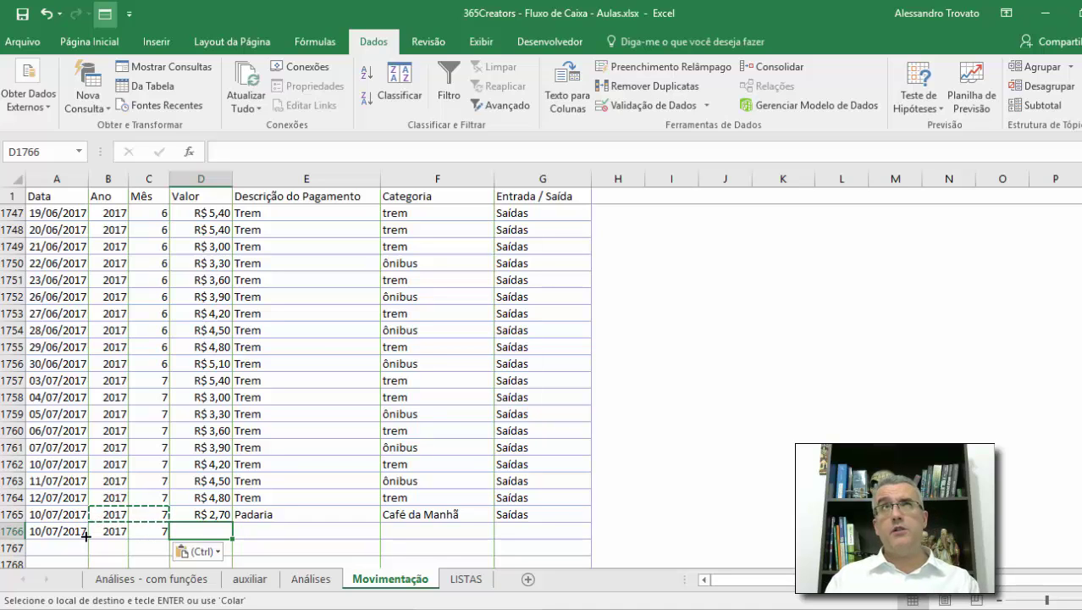
# Enter the value formula =3,8*2 in D1766 and the payment description ônibus in E1766
pyautogui.write('=3,8*2')
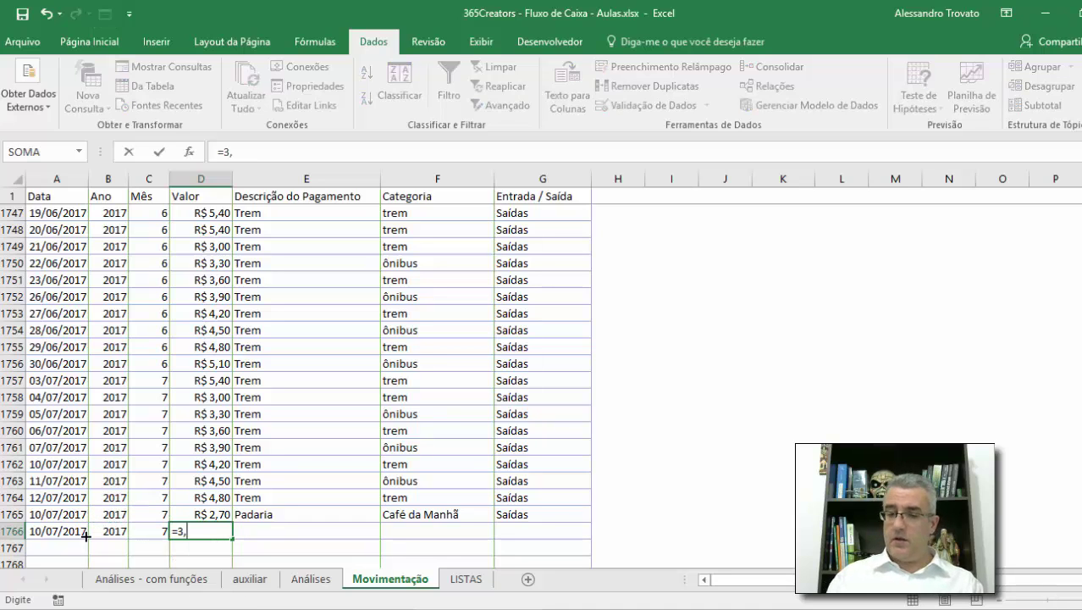
pyautogui.press('Return')
pyautogui.press('Up')
pyautogui.press('Right')
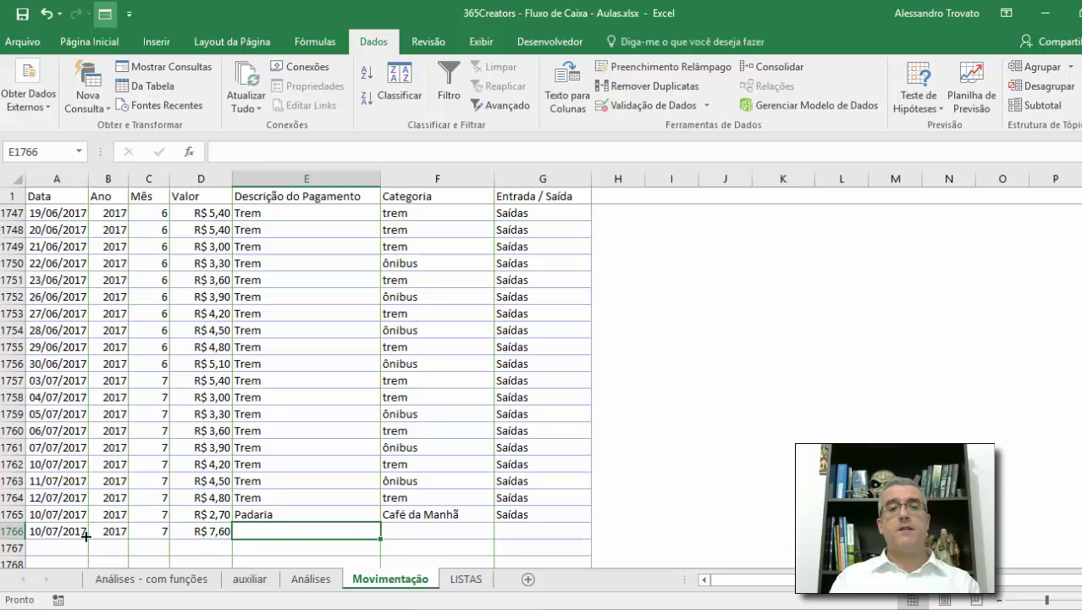
pyautogui.write('ô')
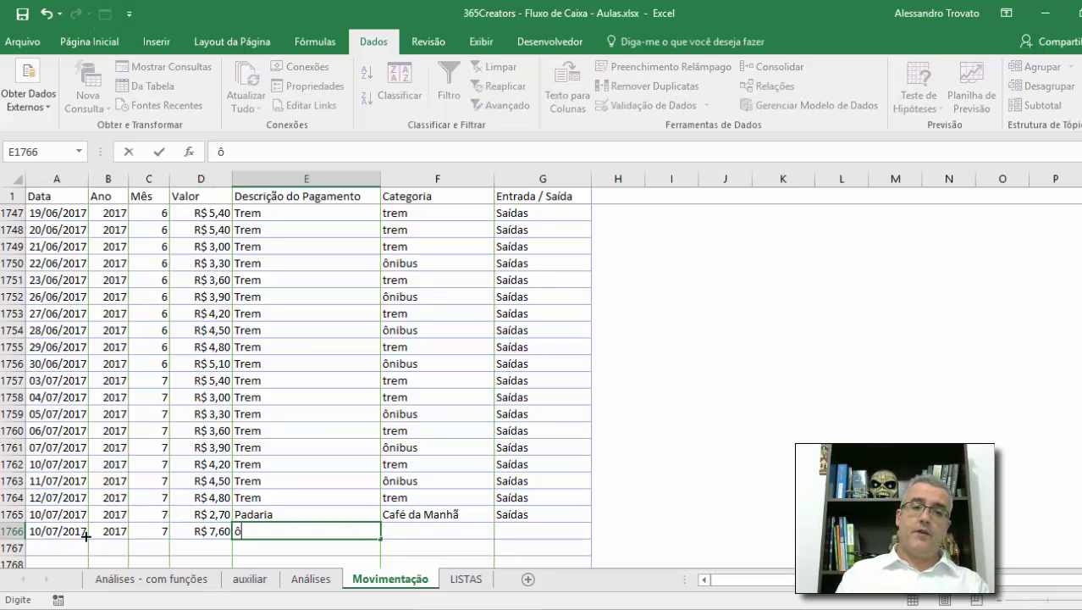
pyautogui.write('nibus')
pyautogui.press('Tab')
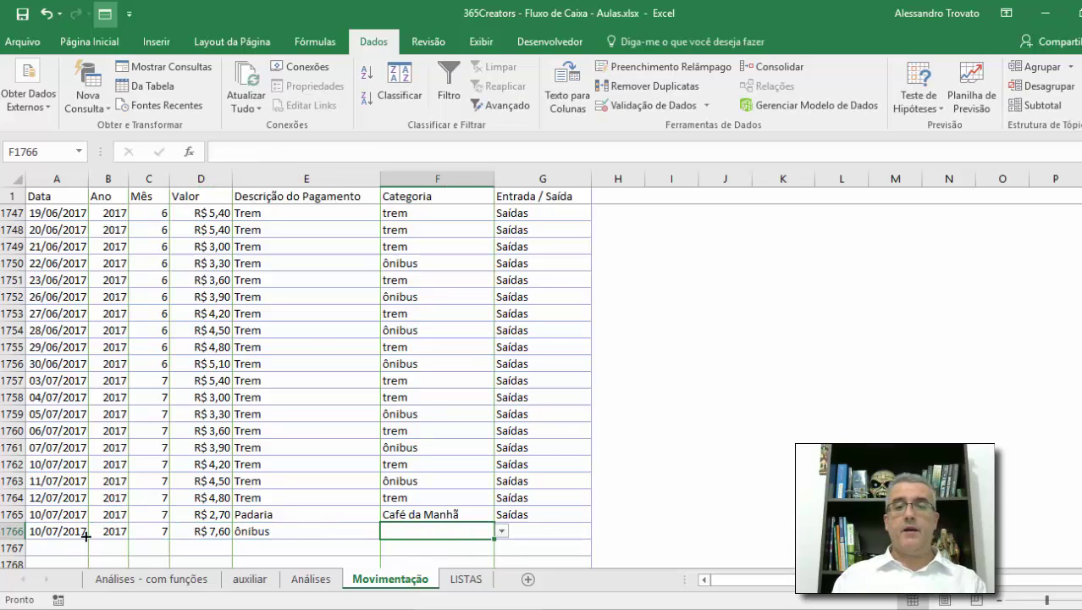
# Set the new record's category in F1766 to ônibus and its Entrada / Saída type in G1766 to Saídas
pyautogui.write('Tra')
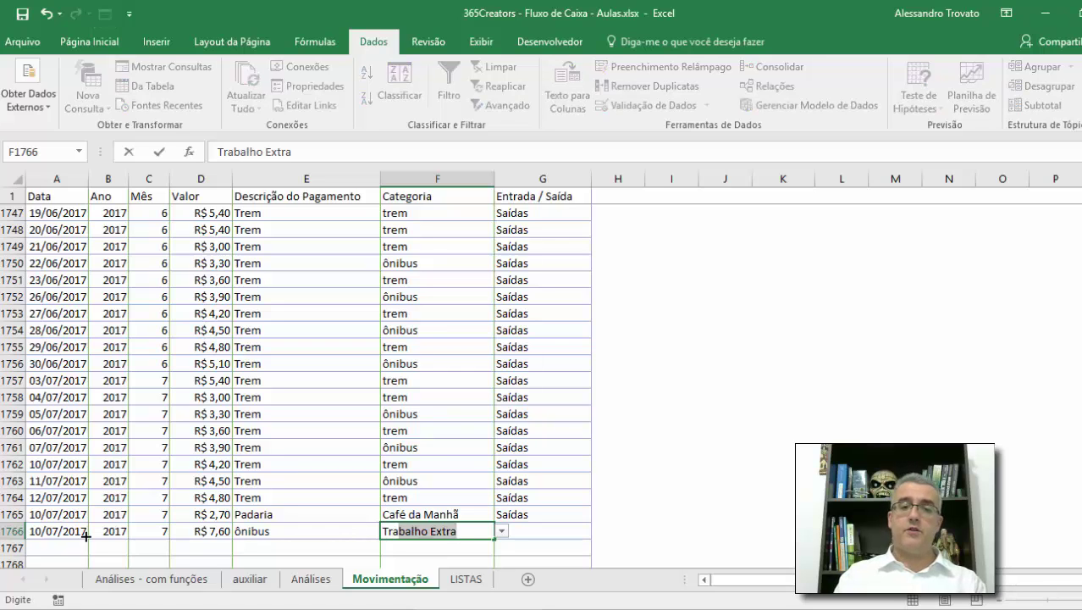
pyautogui.press('Escape')
pyautogui.write('ônibus')
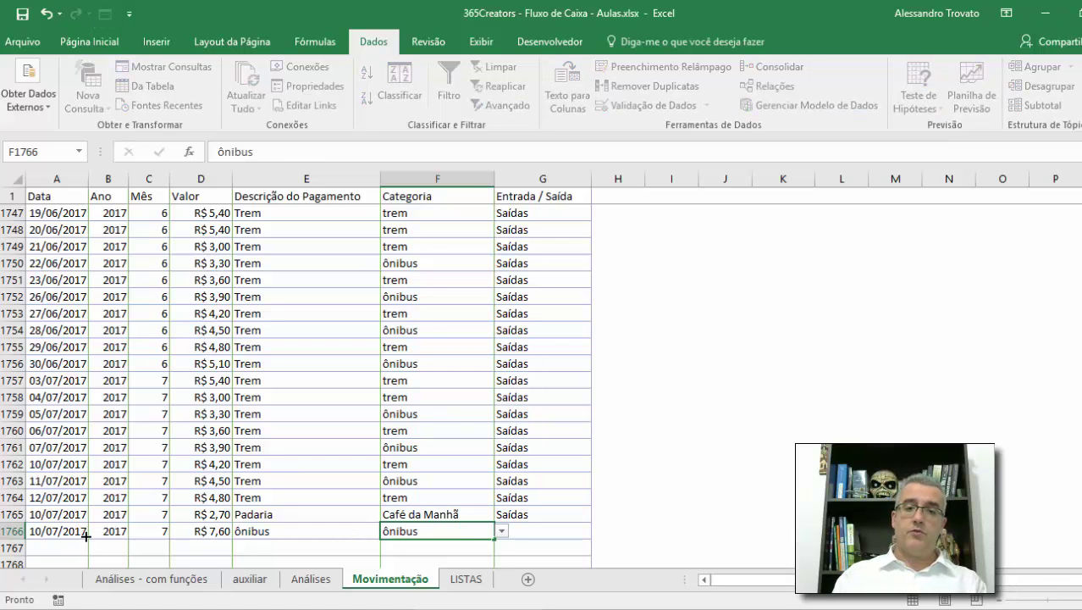
pyautogui.press('Tab')
pyautogui.write('s')
pyautogui.press('Return')
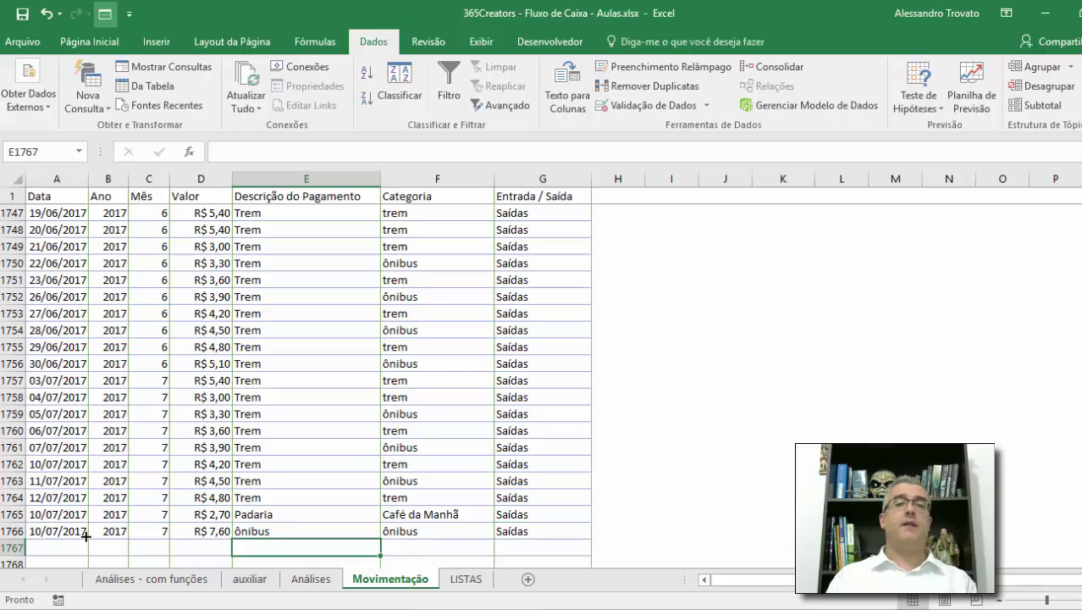
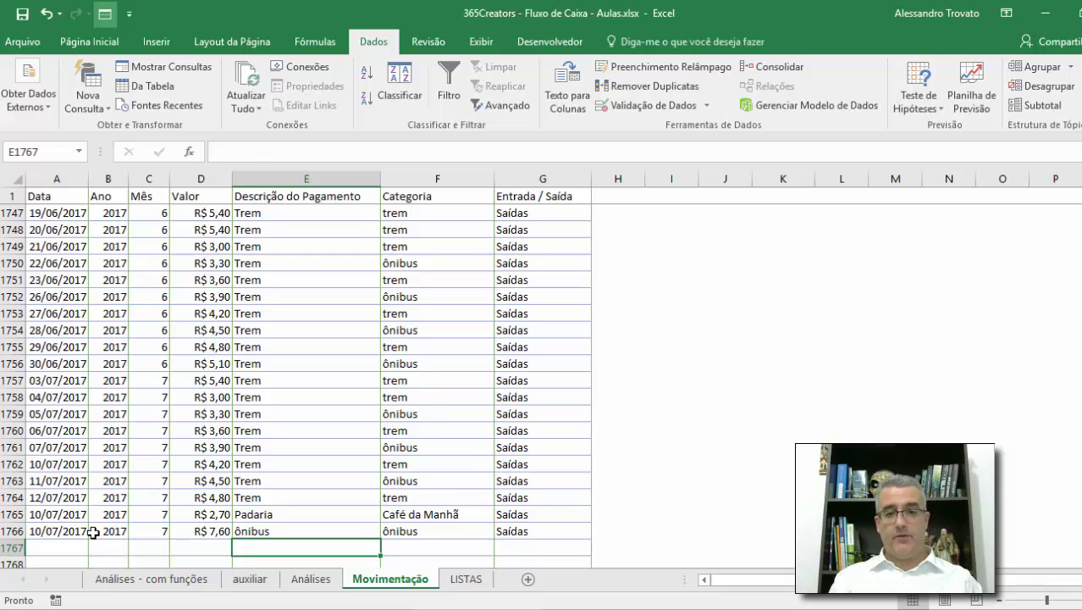
# Extend the list validation over the Categoria cells F2:F2107, replacing its source with the defined name =lstCategorias
pyautogui.hotkey('ctrl', 'Up')
pyautogui.hotkey('ctrl', 'Up')
pyautogui.press('Right')
pyautogui.press('Down')
pyautogui.press('Up')
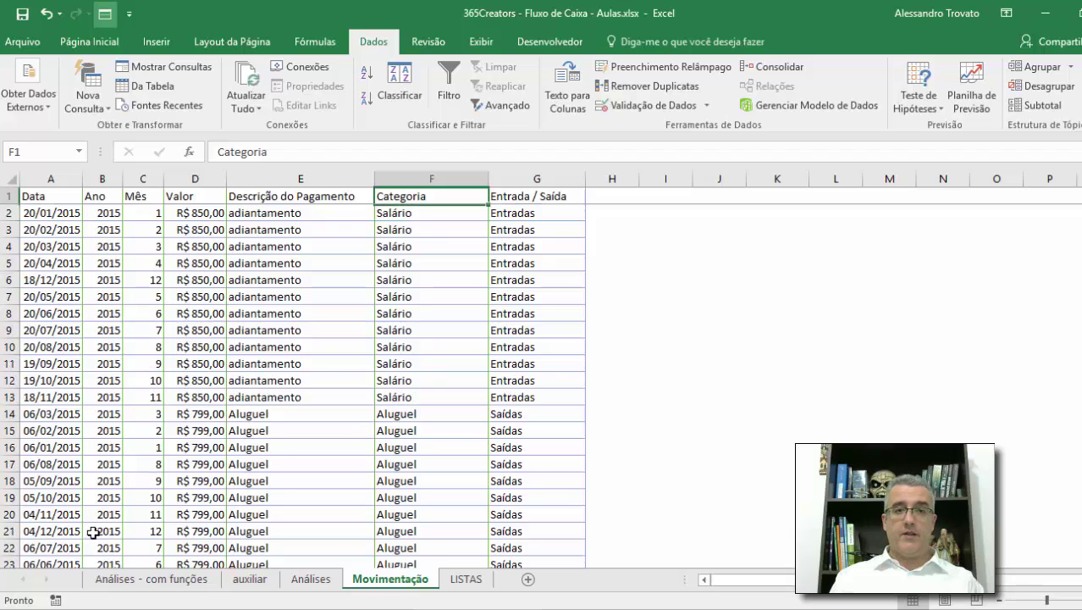
pyautogui.press('Down')
pyautogui.hotkey('ctrl', 'shift', 'Down')
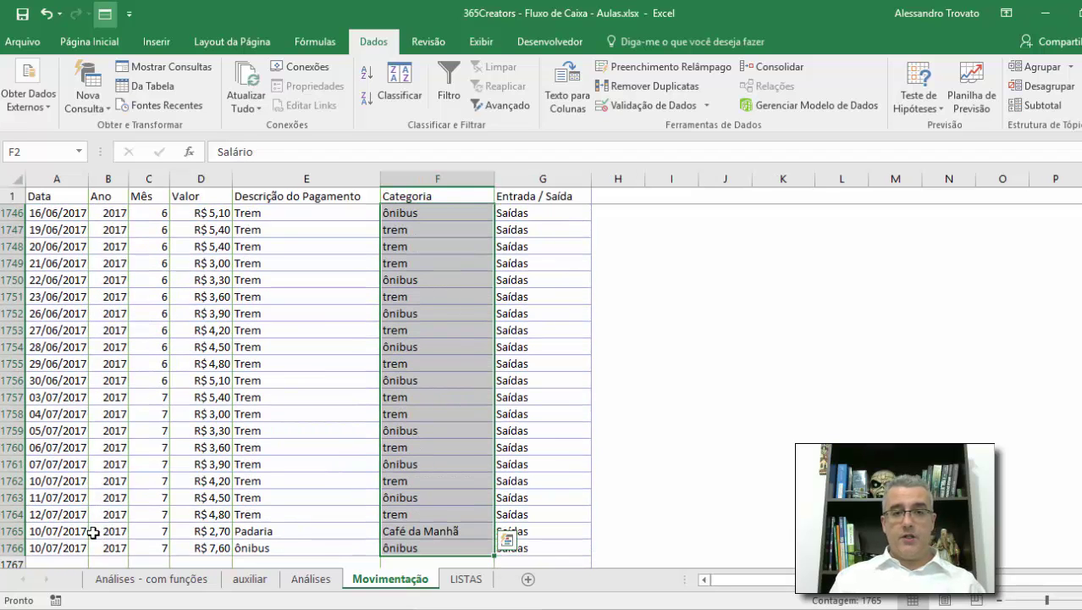
pyautogui.hotkey('ctrl', 'shift', 'Down')
pyautogui.hotkey('ctrl', 'shift', 'Up')
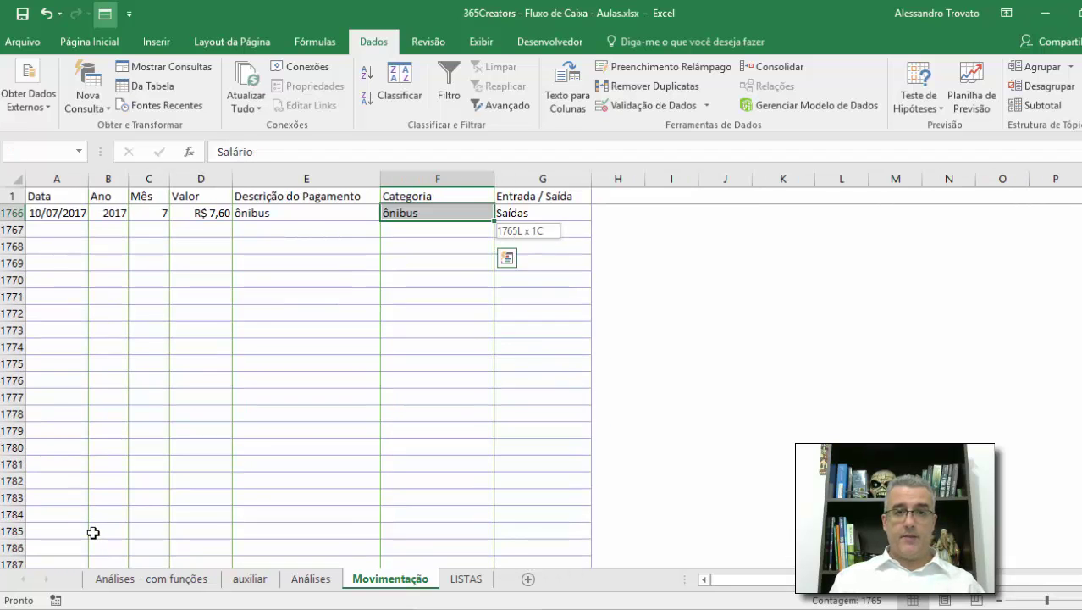
pyautogui.hotkey('ctrl', 'q')
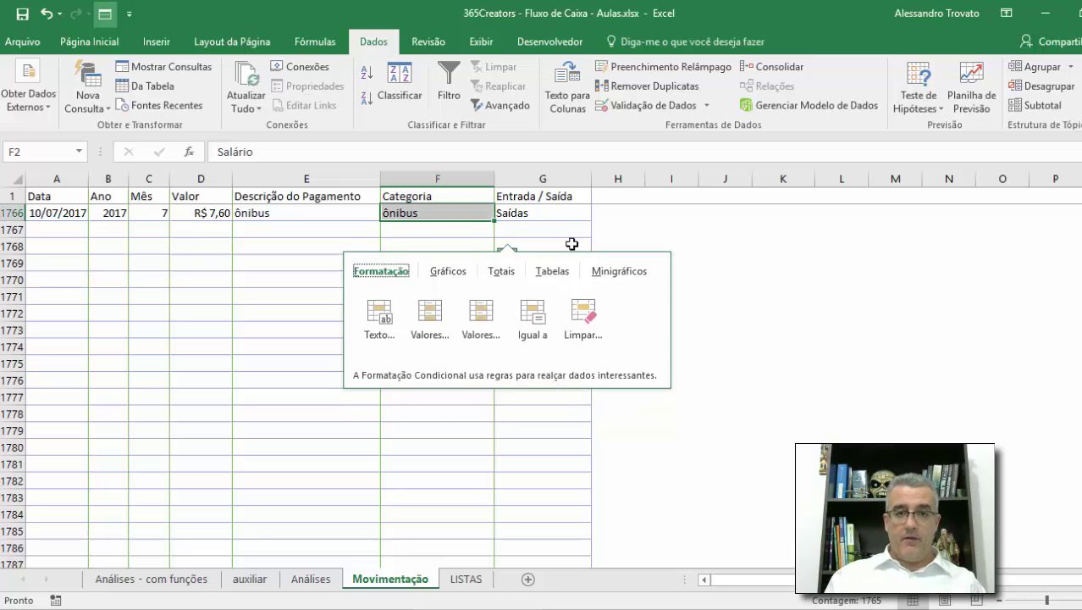
pyautogui.press('Escape')
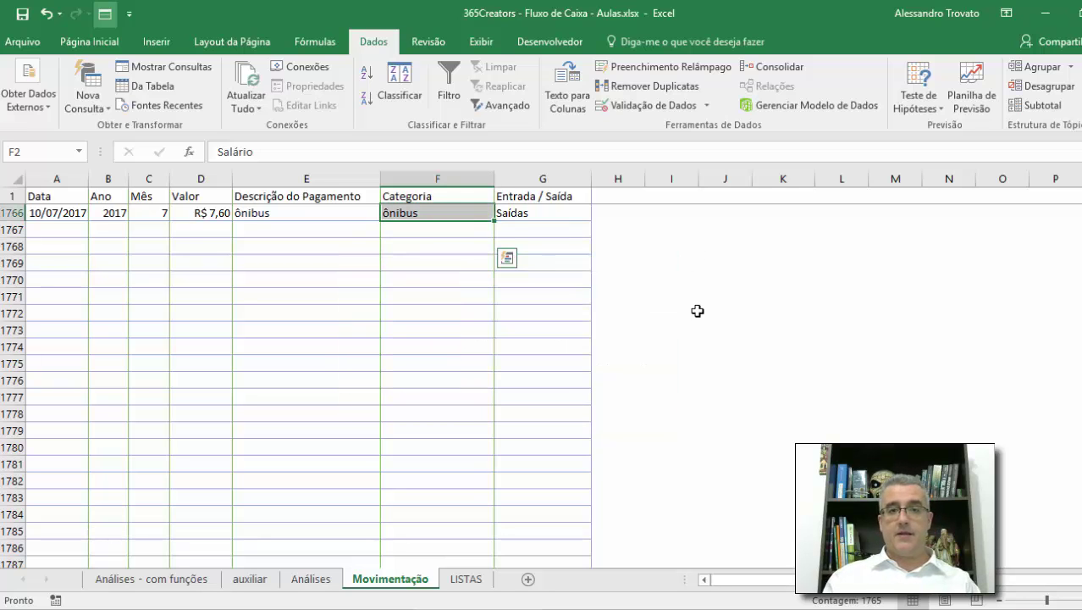
pyautogui.hotkey('shift', 'pagedown')
pyautogui.hotkey('shift', 'pagedown')
pyautogui.hotkey('shift', 'pagedown')
pyautogui.hotkey('shift', 'pagedown')
pyautogui.hotkey('shift', 'pagedown')
pyautogui.hotkey('shift', 'pagedown')
pyautogui.hotkey('shift', 'pagedown')
pyautogui.hotkey('shift', 'pagedown')
pyautogui.hotkey('shift', 'pagedown')
pyautogui.hotkey('shift', 'pagedown')
pyautogui.hotkey('shift', 'pagedown')
pyautogui.hotkey('shift', 'pagedown')
pyautogui.hotkey('shift', 'pagedown')
pyautogui.hotkey('shift', 'pagedown')
pyautogui.hotkey('shift', 'pagedown')
pyautogui.hotkey('shift', 'pagedown')
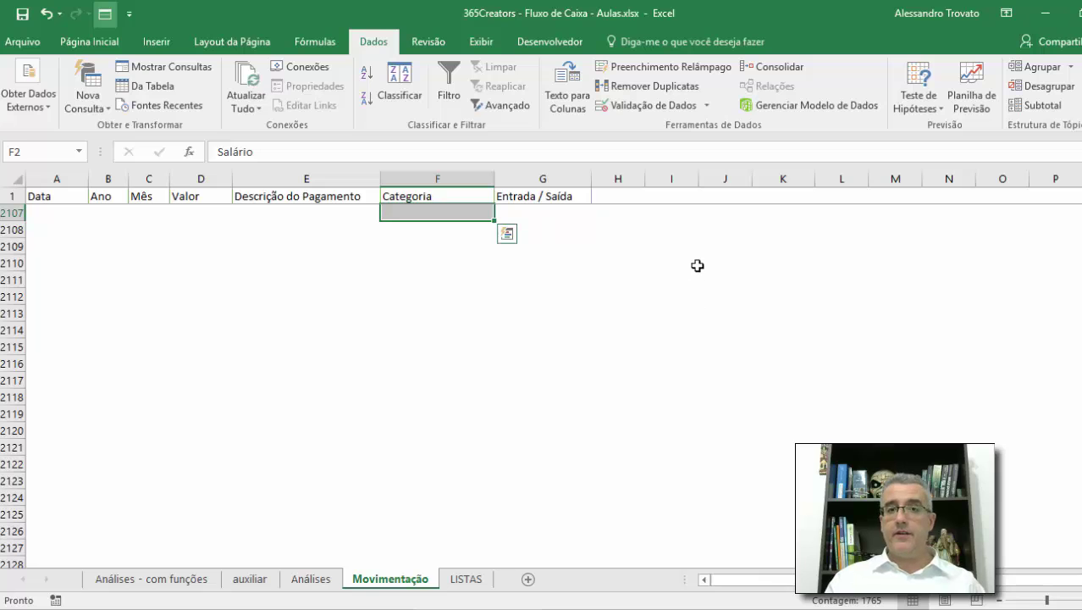
pyautogui.click(648, 105)
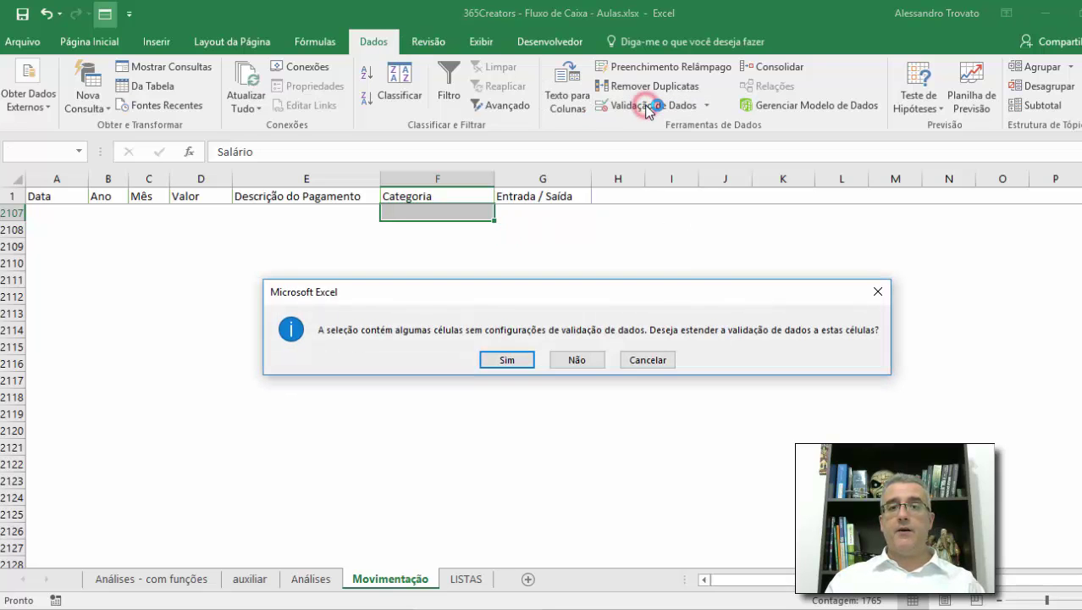
pyautogui.click(505, 359)
pyautogui.click(624, 254)
pyautogui.click(623, 254)
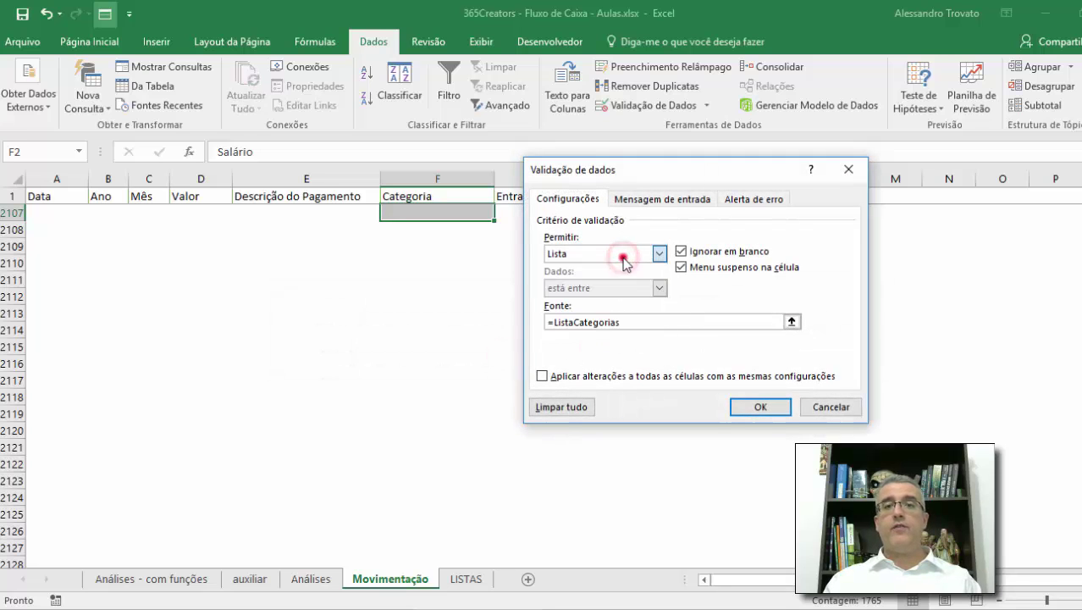
pyautogui.click(642, 322)
pyautogui.doubleClick(643, 321)
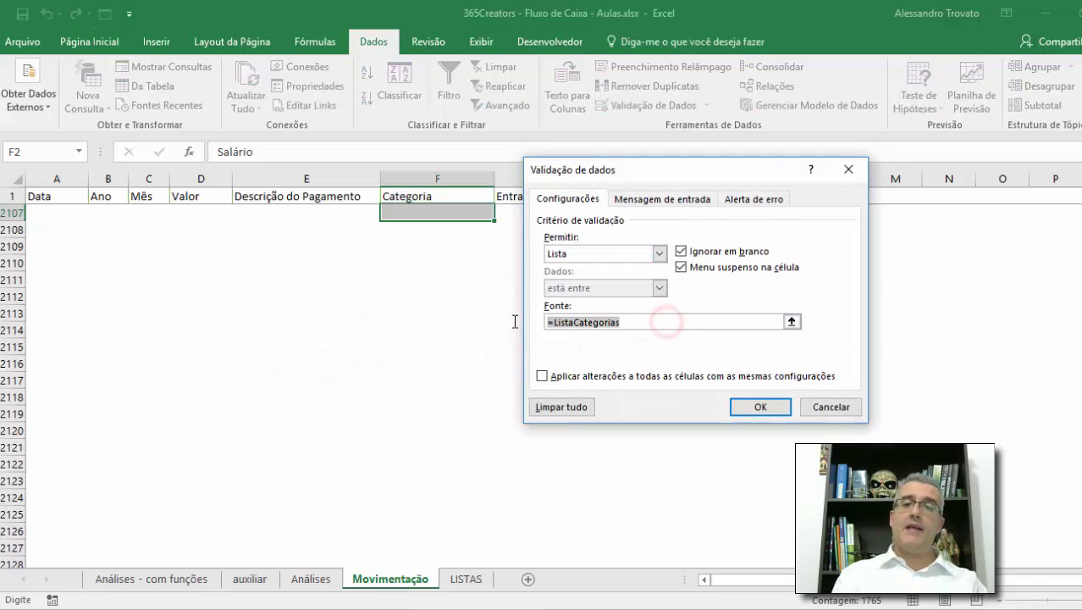
pyautogui.press('BackSpace')
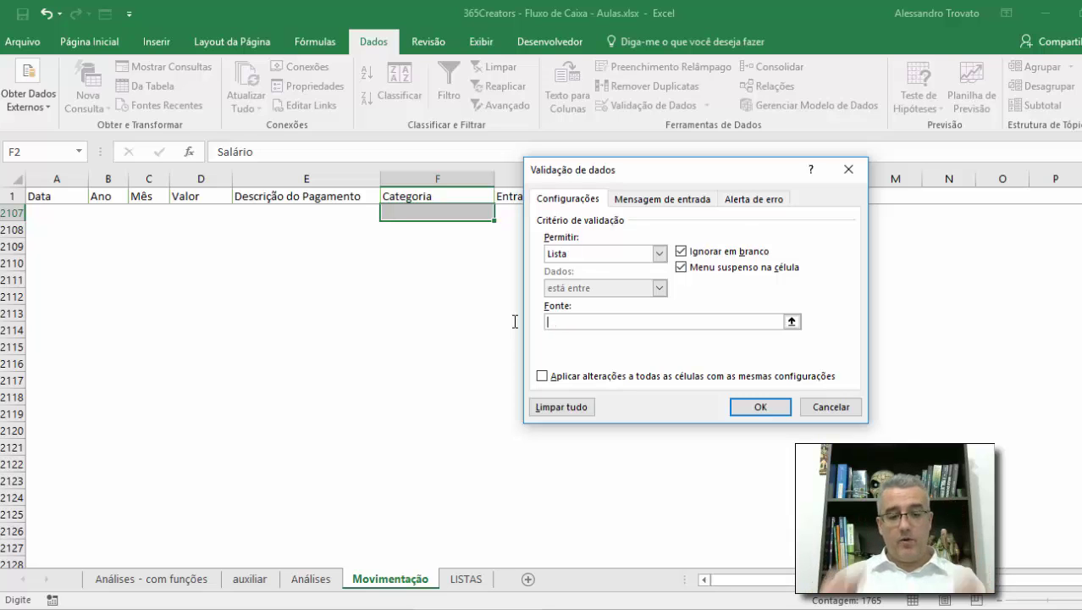
pyautogui.press('F3')
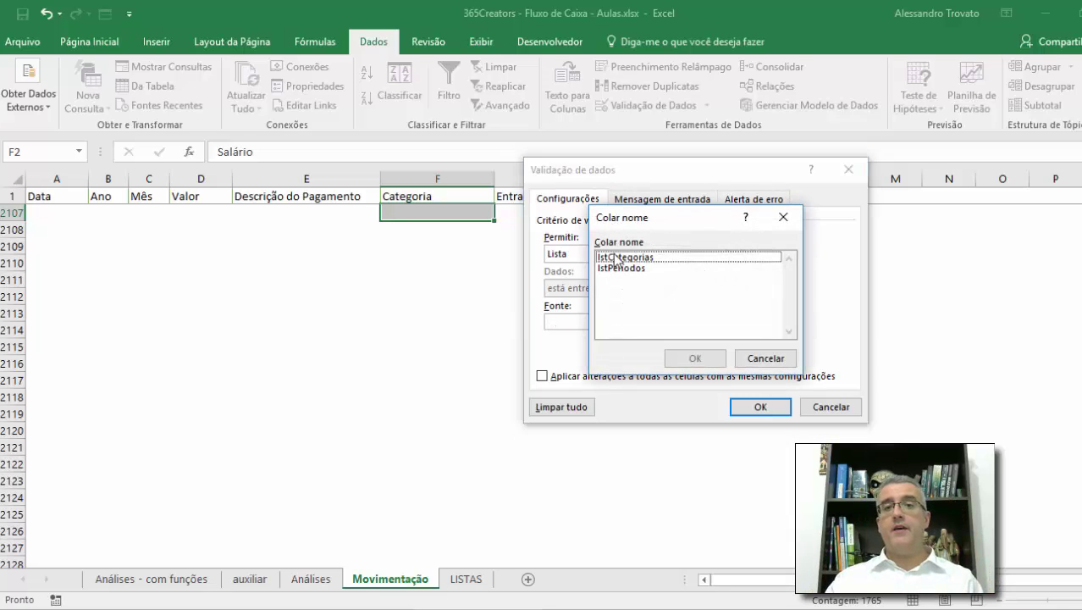
pyautogui.doubleClick(616, 258)
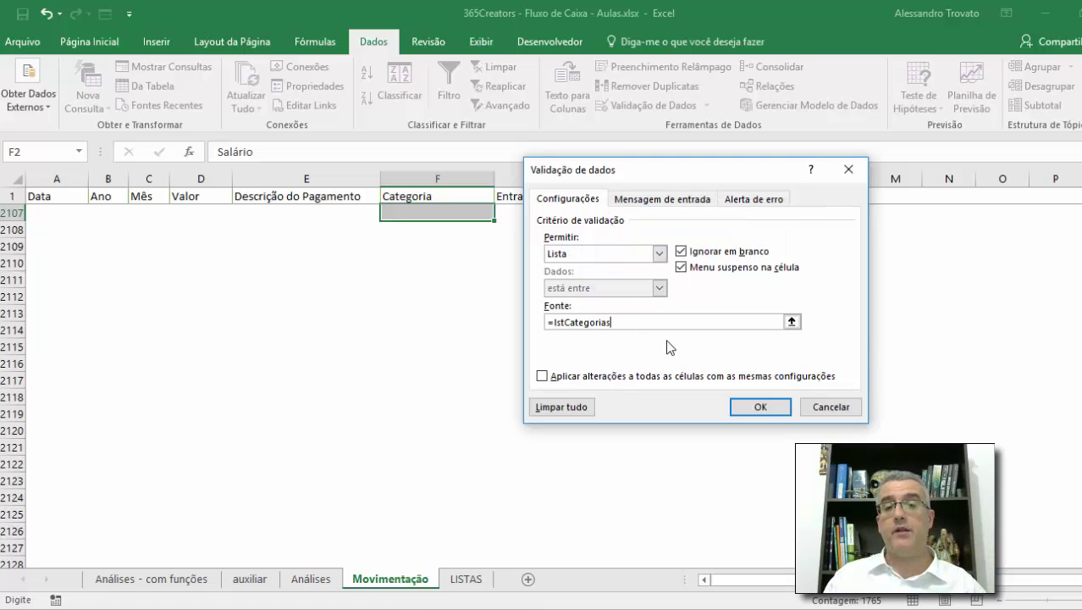
pyautogui.click(760, 406)
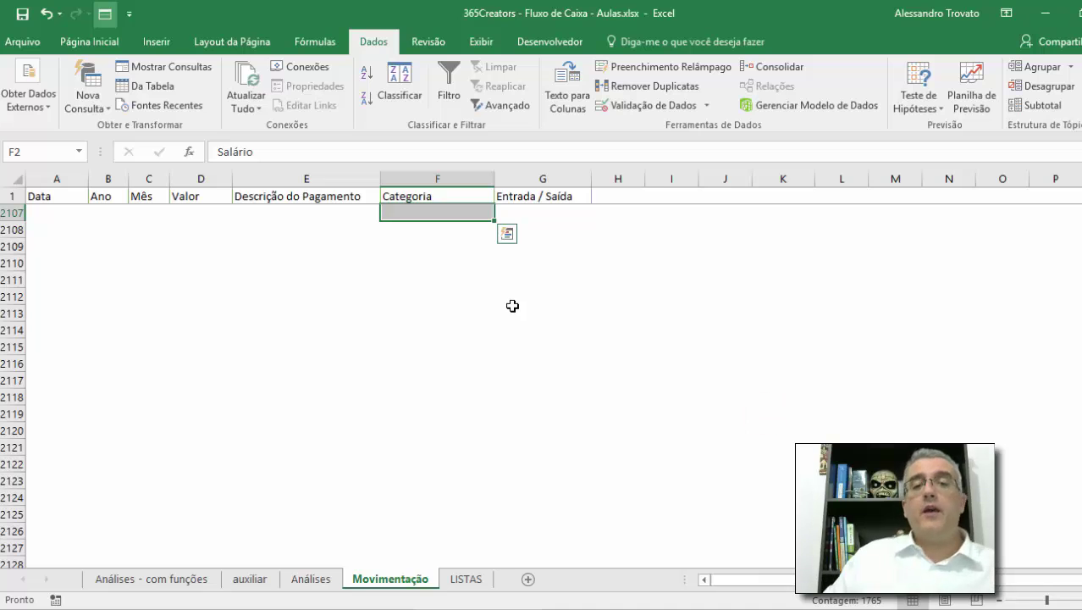
# Check the validated Categoria cells and browse the category options offered in F1766
pyautogui.scroll(11, 515, 288)
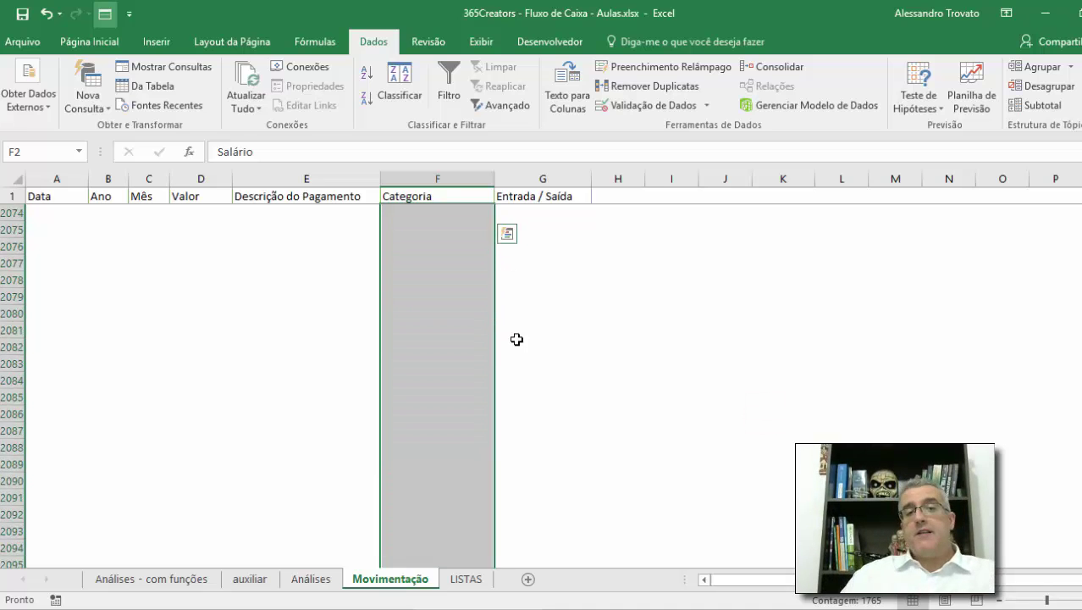
pyautogui.scroll(7, 445, 275)
pyautogui.click(442, 278)
pyautogui.hotkey('shift', 'Up')
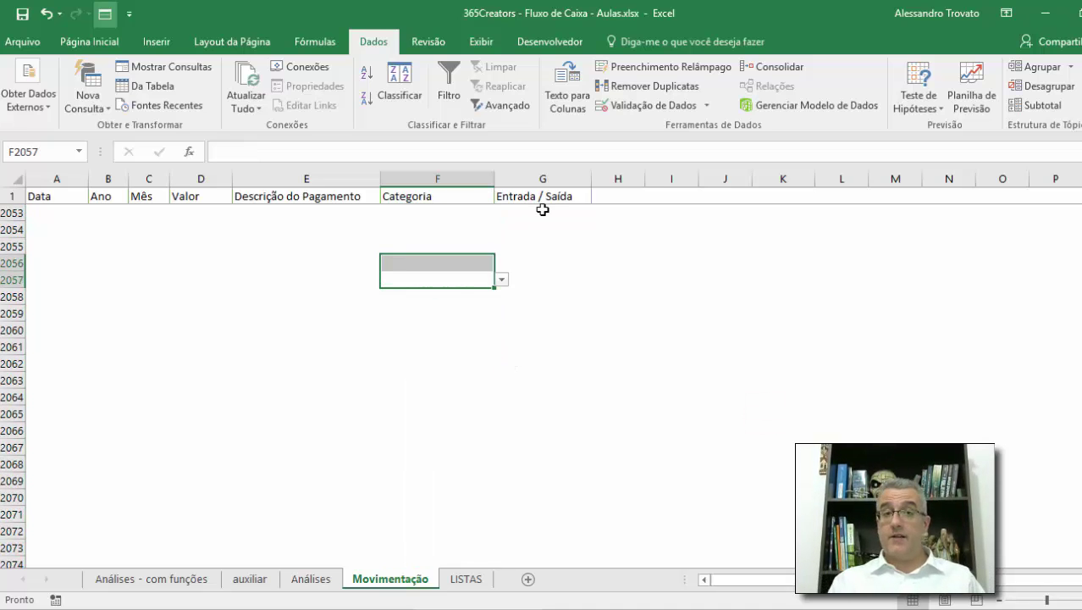
pyautogui.press('Up')
pyautogui.press('Up')
pyautogui.hotkey('ctrl', 'Up')
pyautogui.press('Up')
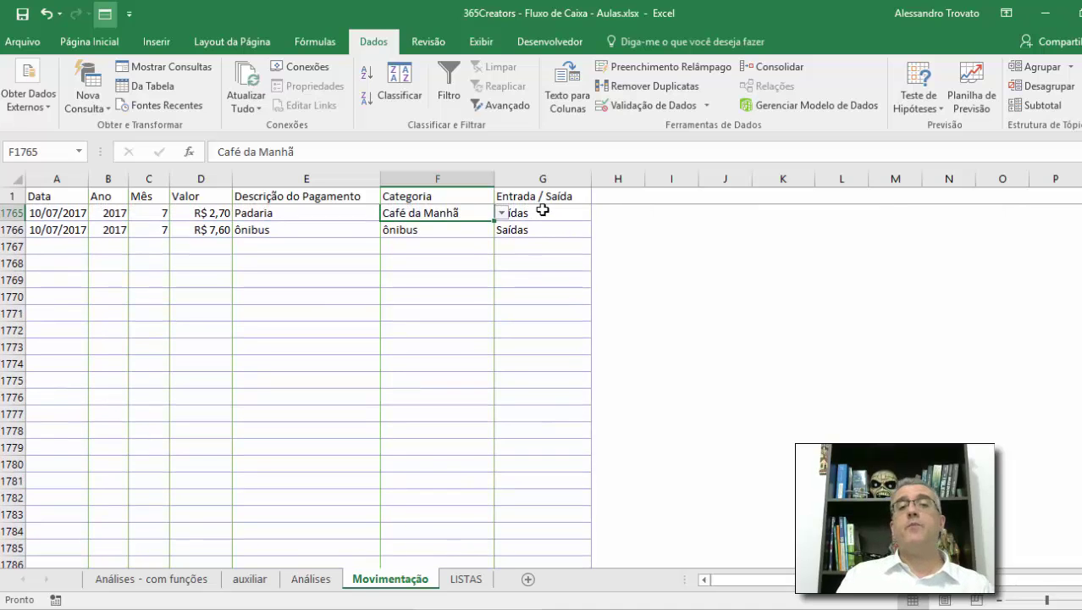
pyautogui.press('Down')
pyautogui.press('Down')
pyautogui.press('Up')
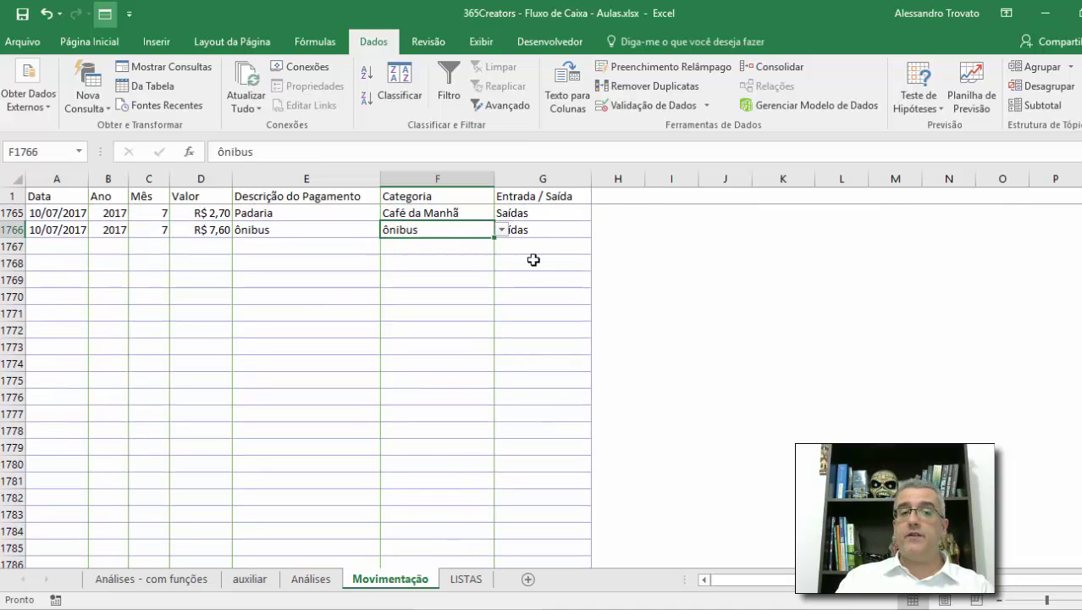
pyautogui.click(501, 230)
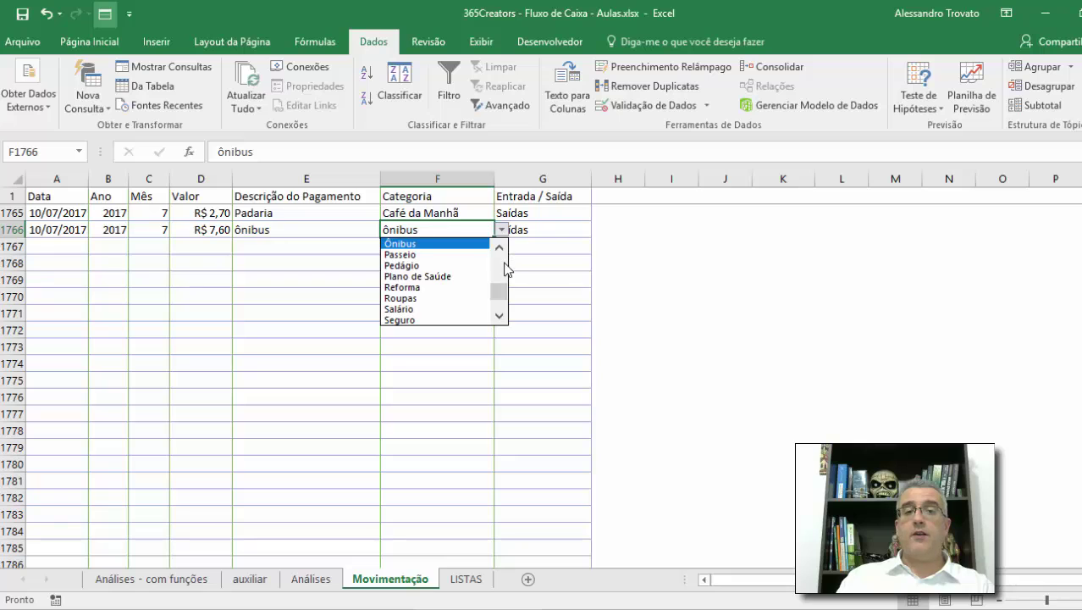
pyautogui.moveTo(502, 293); pyautogui.dragTo(509, 255)
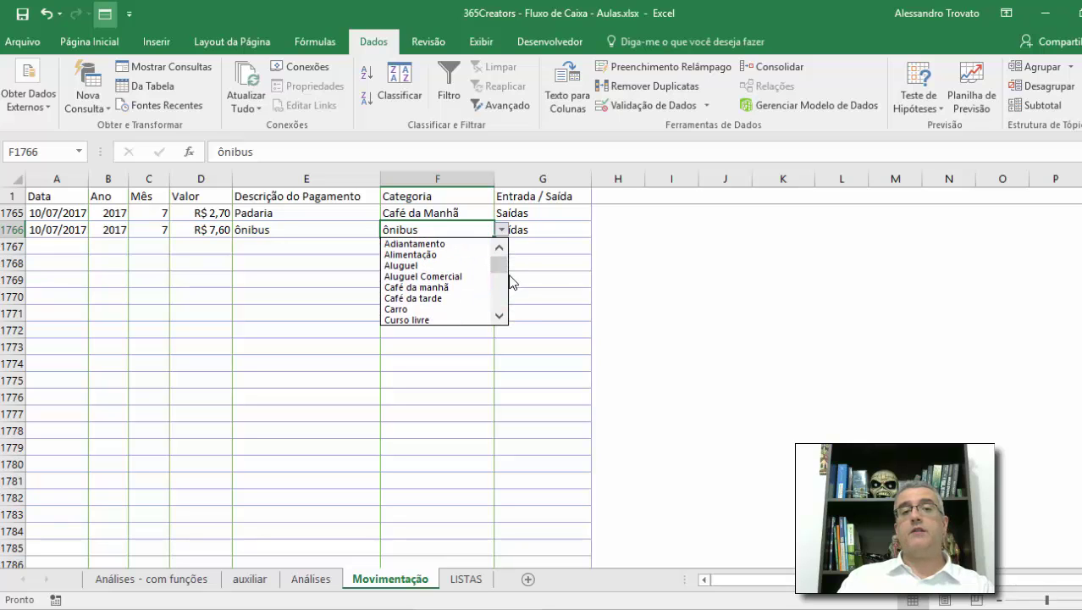
pyautogui.click(509, 307)
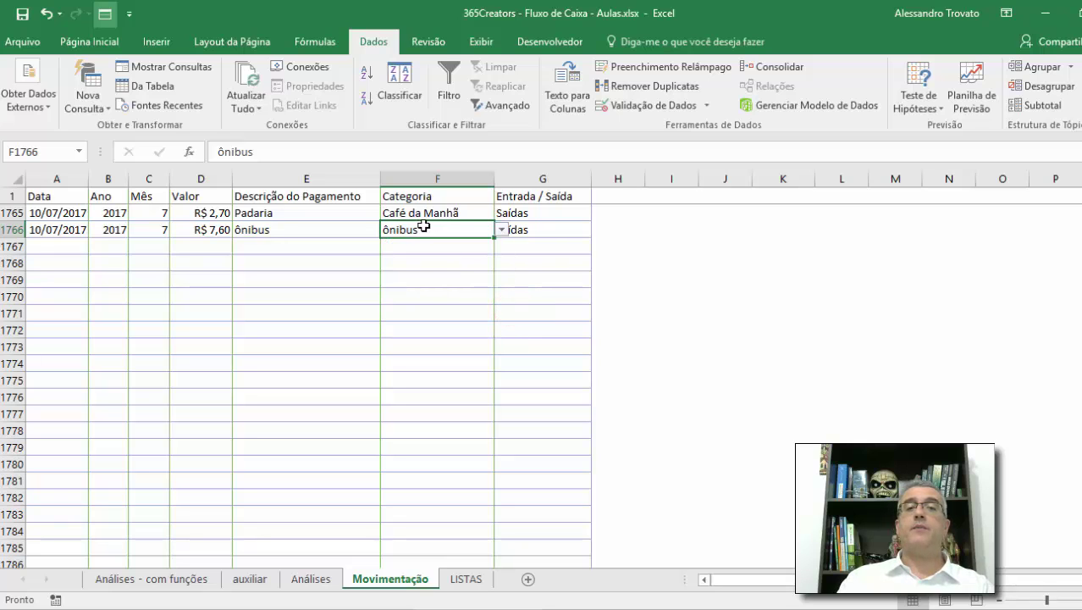
# Clear the existing validation on the Entrada / Saída cells G2:G1871 and apply a list validation with source Entradas;Saídas
pyautogui.click(549, 225)
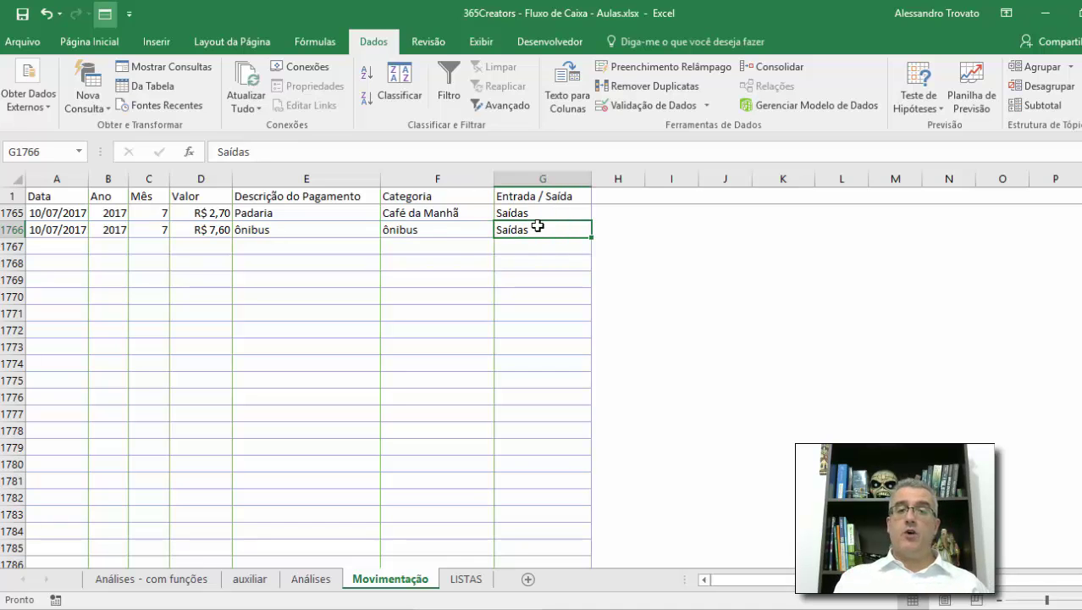
pyautogui.hotkey('ctrl', 'Up')
pyautogui.press('Down')
pyautogui.hotkey('ctrl', 'shift', 'Down')
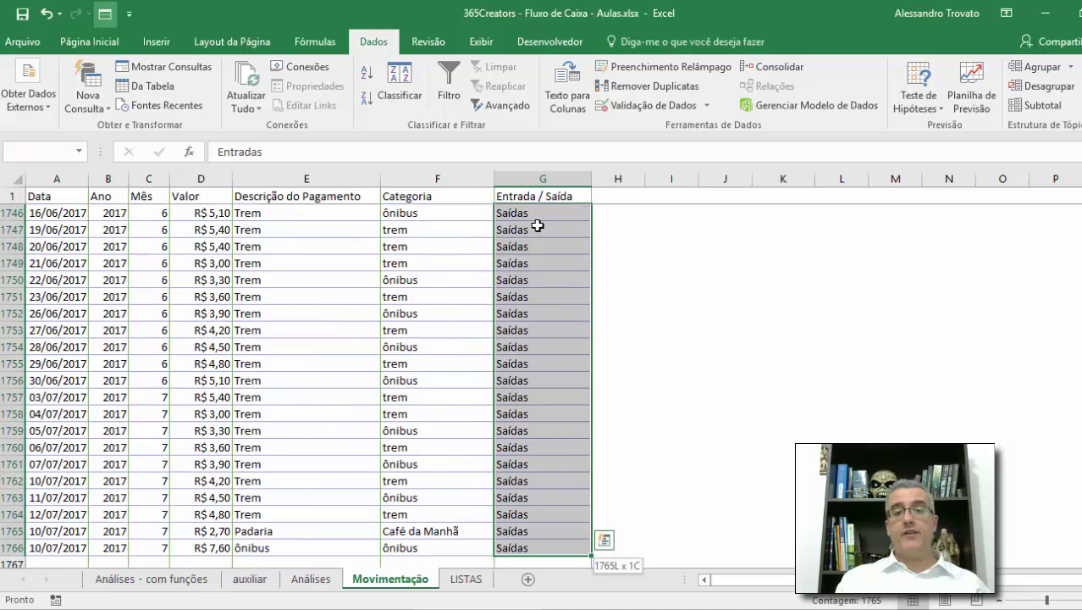
pyautogui.hotkey('shift', 'pagedown')
pyautogui.hotkey('shift', 'pagedown')
pyautogui.hotkey('shift', 'pagedown')
pyautogui.hotkey('shift', 'pagedown')
pyautogui.hotkey('shift', 'pagedown')
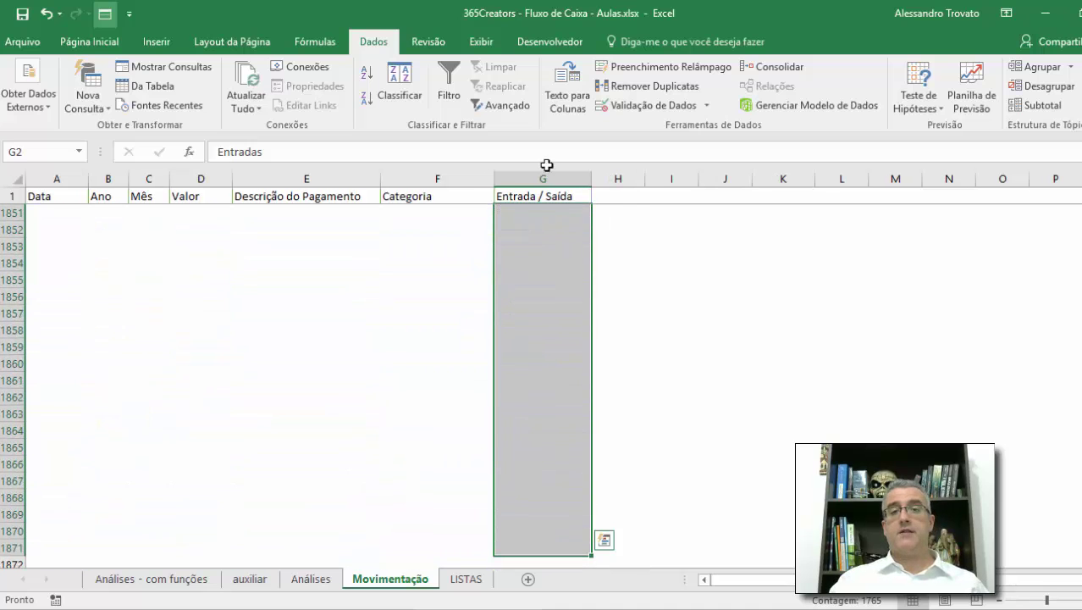
pyautogui.click(648, 105)
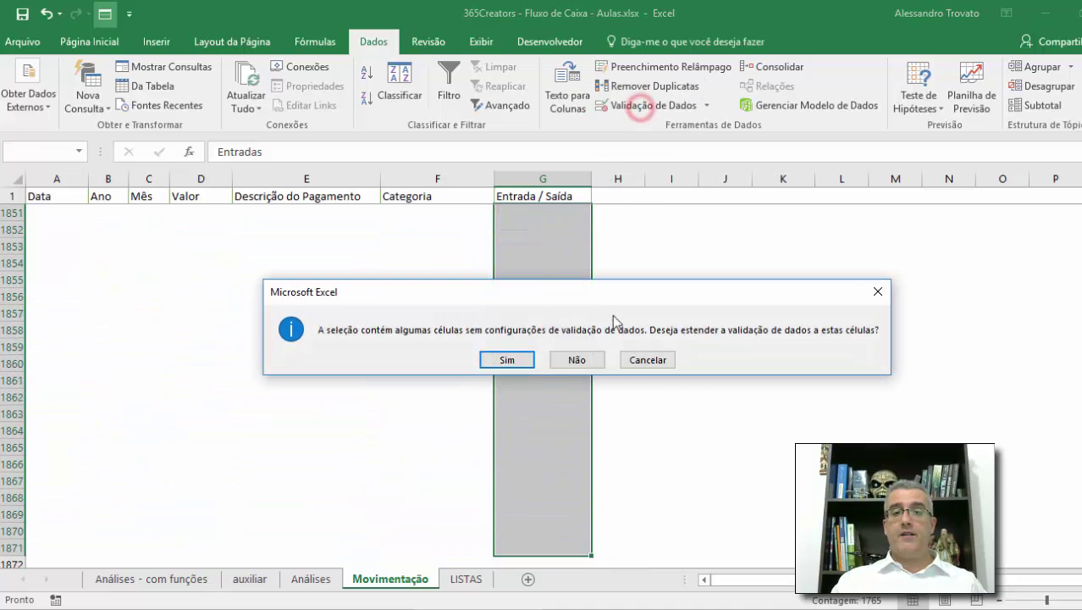
pyautogui.click(515, 354)
pyautogui.click(562, 404)
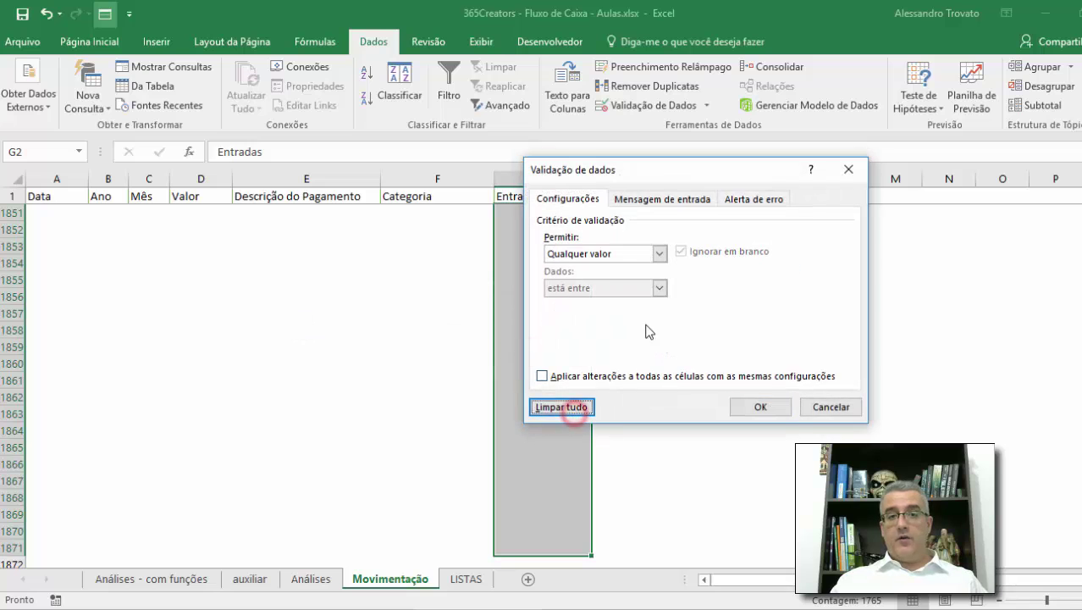
pyautogui.click(611, 251)
pyautogui.click(557, 300)
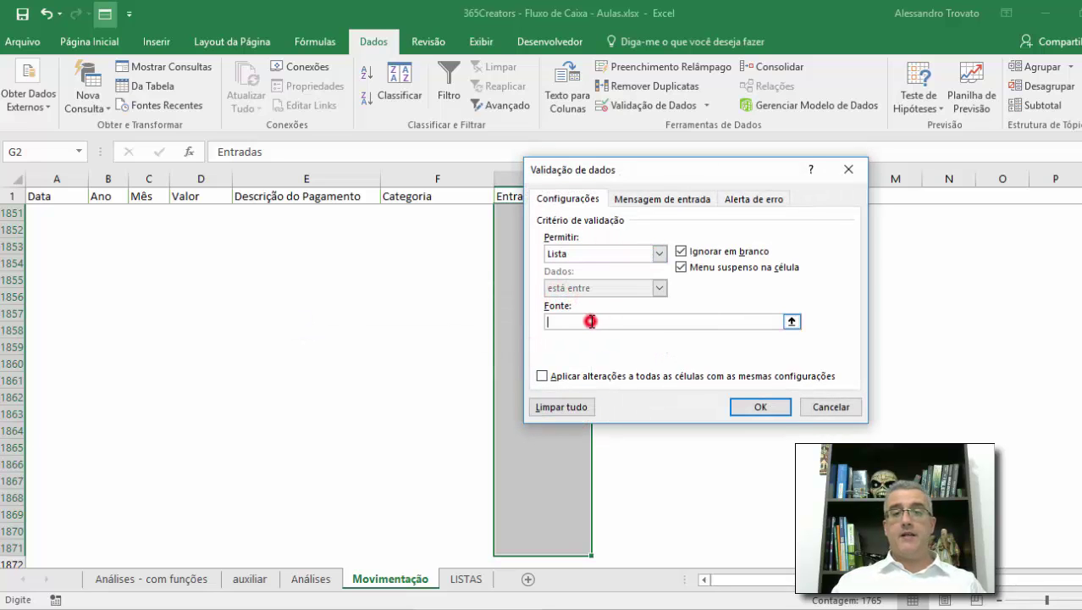
pyautogui.click(592, 321)
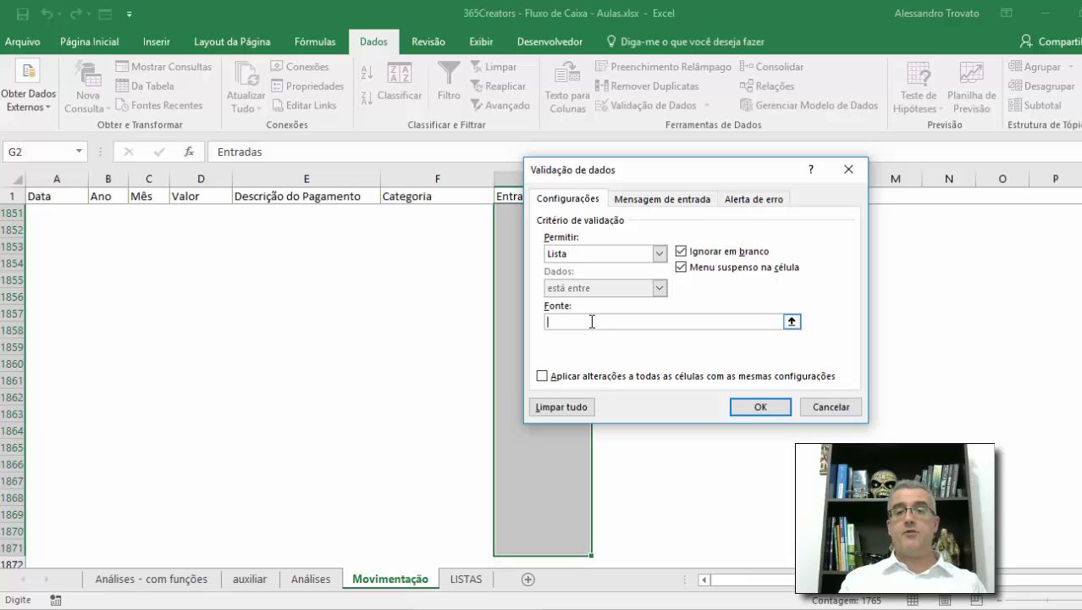
pyautogui.write('Entradas')
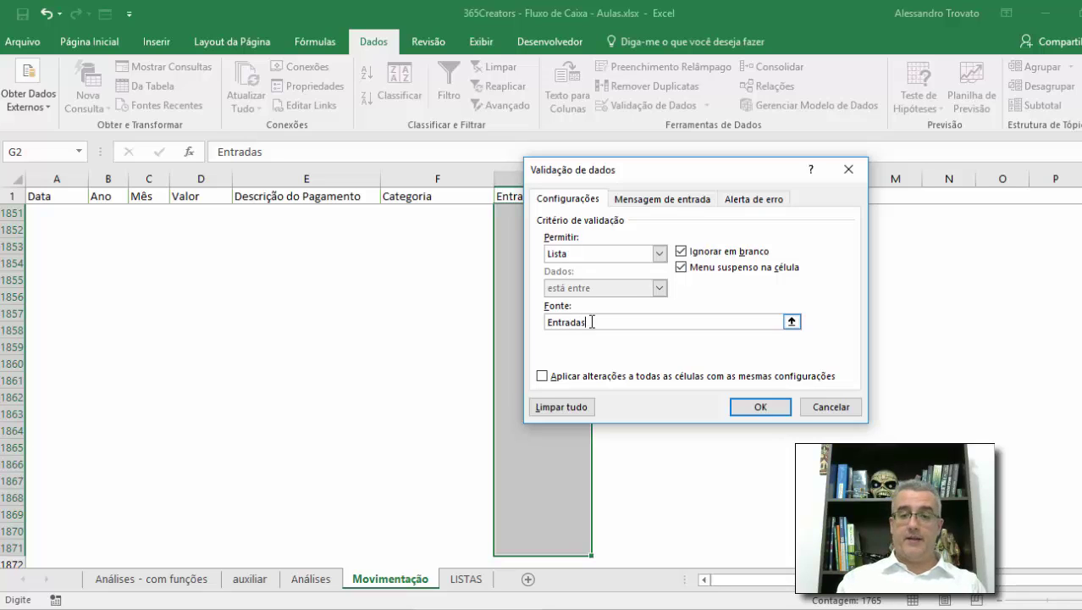
pyautogui.write(';Said')
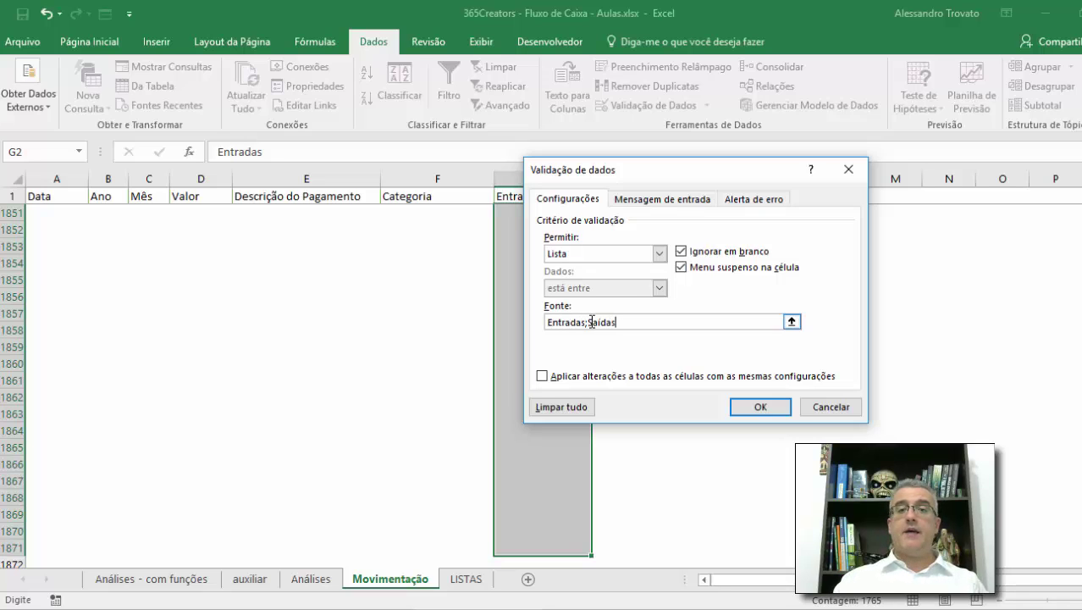
pyautogui.write('as')
pyautogui.click(780, 407)
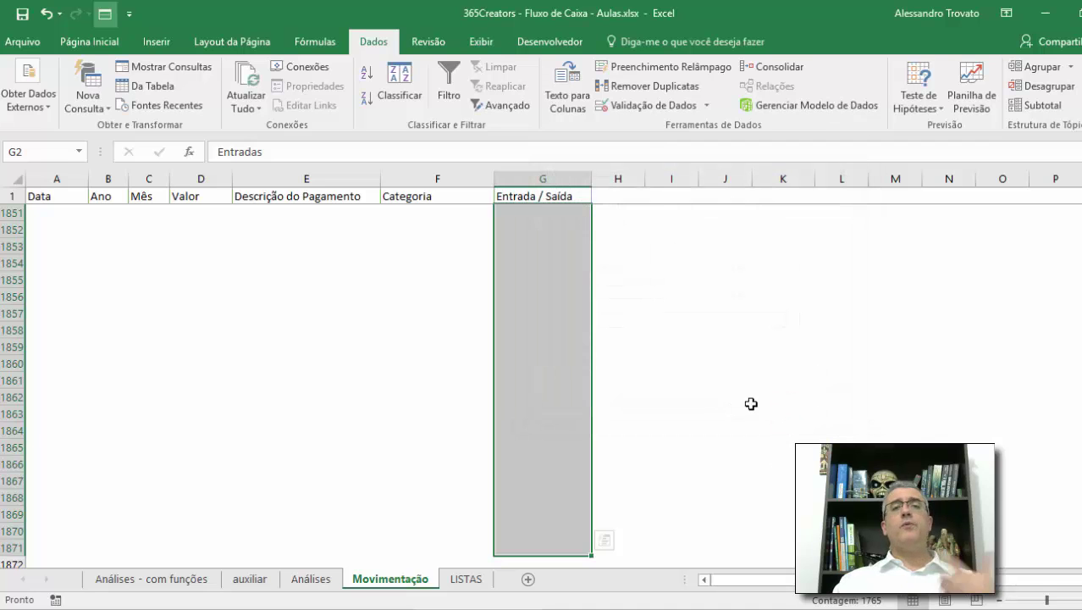
# Enter the current date 10/07/2017 in A1767 to start a new transaction record
pyautogui.click(590, 296)
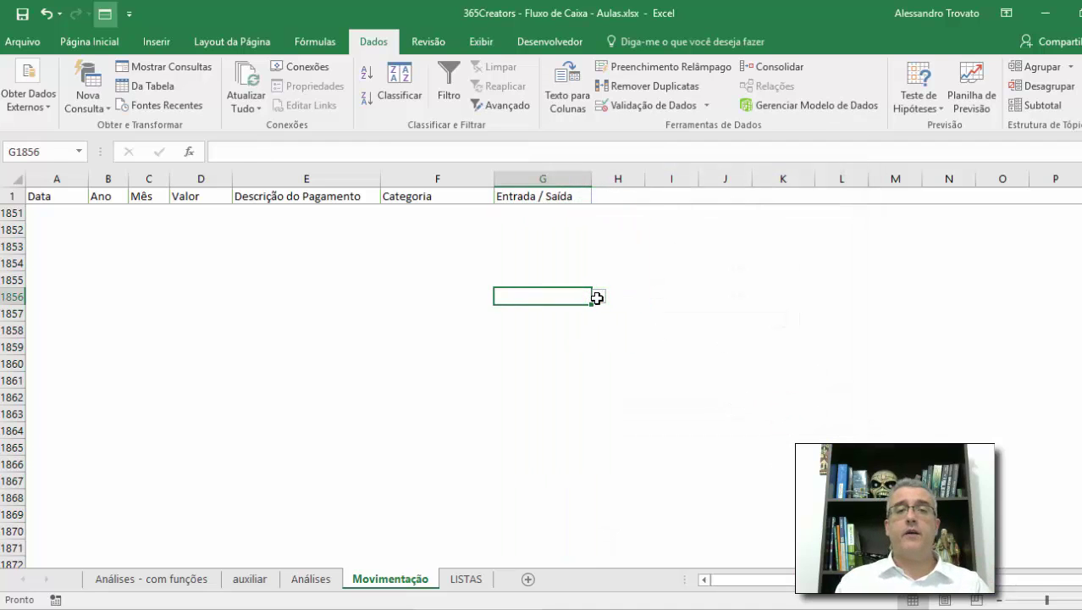
pyautogui.hotkey('ctrl', 'Up')
pyautogui.press('Left')
pyautogui.press('Left')
pyautogui.press('Left')
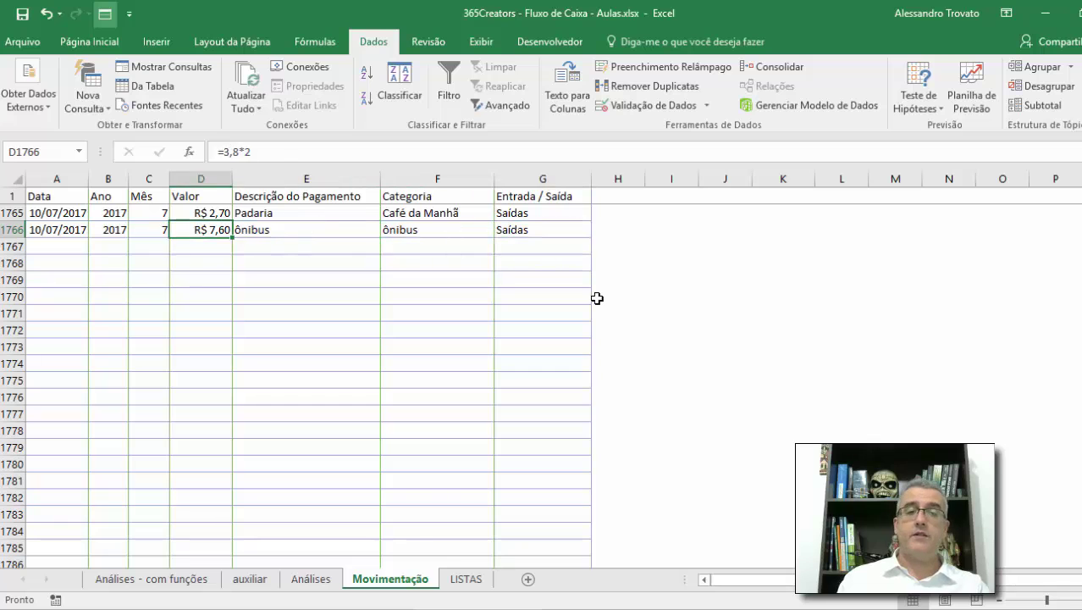
pyautogui.press('Left')
pyautogui.press('Left')
pyautogui.press('Left')
pyautogui.press('Down')
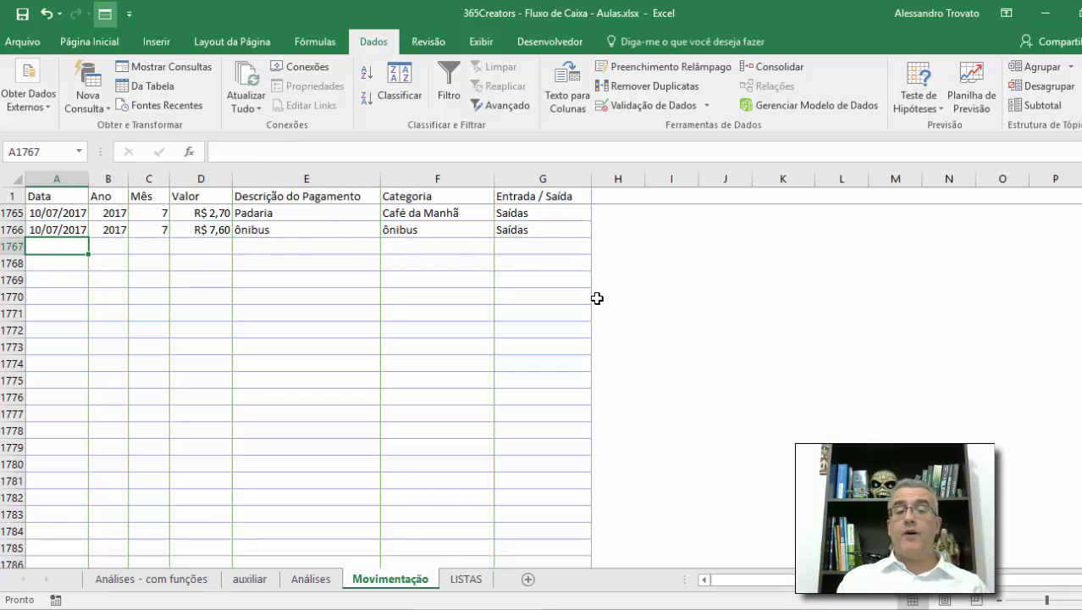
pyautogui.hotkey('ctrl', ';')
pyautogui.press('Tab')
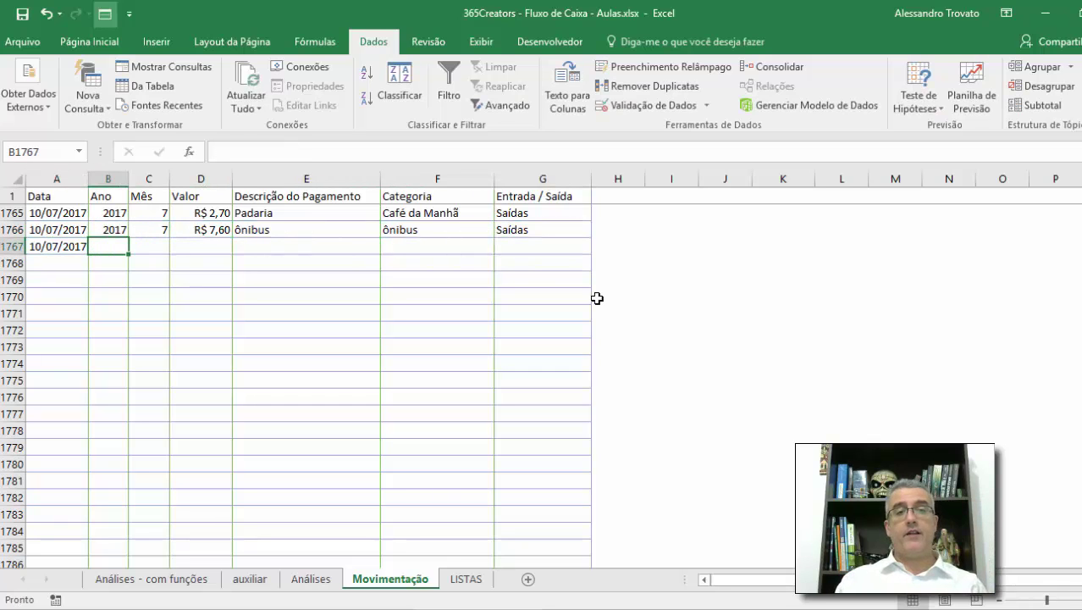
# Copy the year and month formulas from B1766:C1766 to B1767:C1767
pyautogui.press('Up')
pyautogui.hotkey('shift', 'Right')
pyautogui.hotkey('ctrl', 'c')
pyautogui.press('Down')
pyautogui.hotkey('ctrl', 'v')
pyautogui.press('Escape')
pyautogui.press('Down')
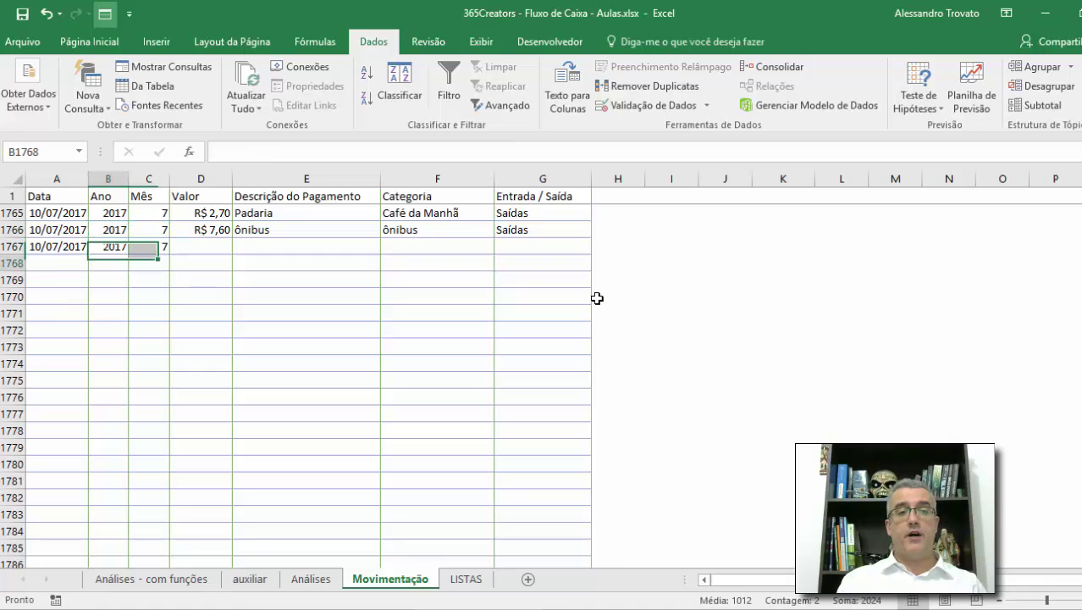
# Enter the value 70 and the description Curso de Excel for the new record in row 1767
pyautogui.press('Up')
pyautogui.press('Right')
pyautogui.press('Right')
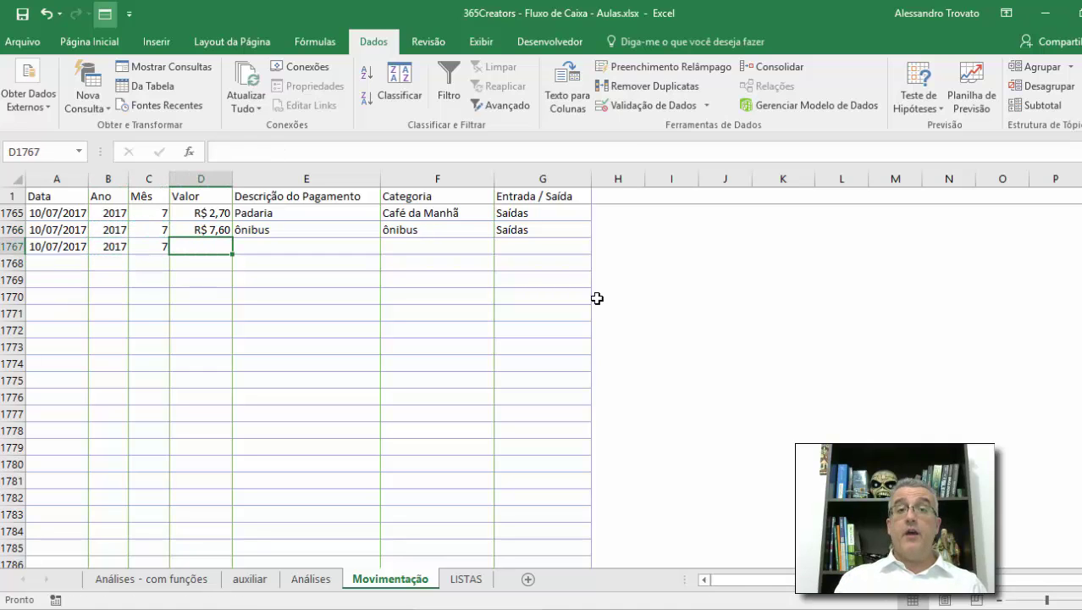
pyautogui.write('70')
pyautogui.press('Tab')
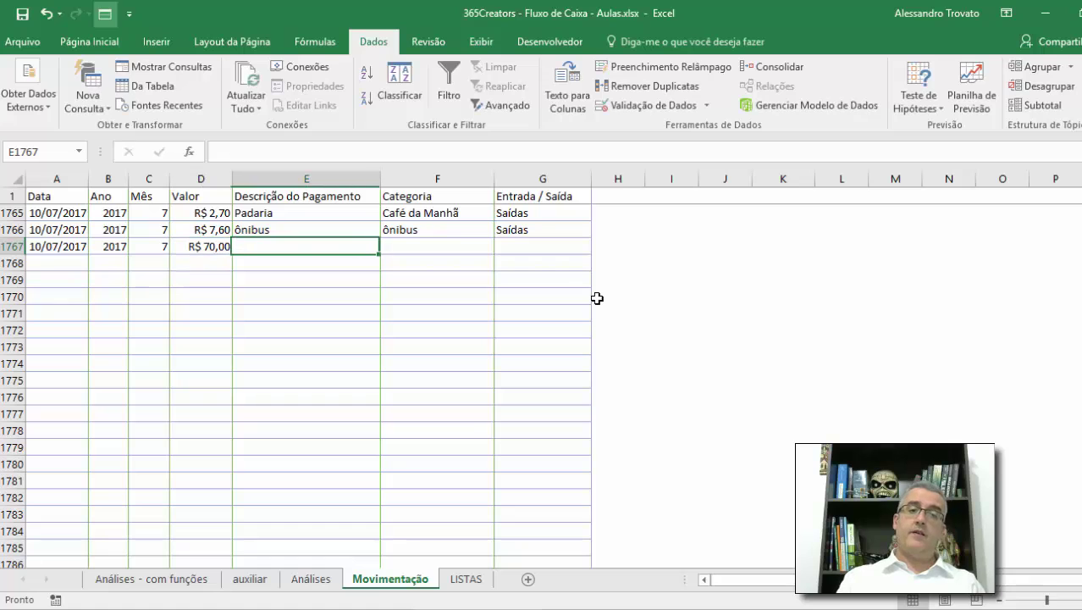
pyautogui.write('Curso de Excel')
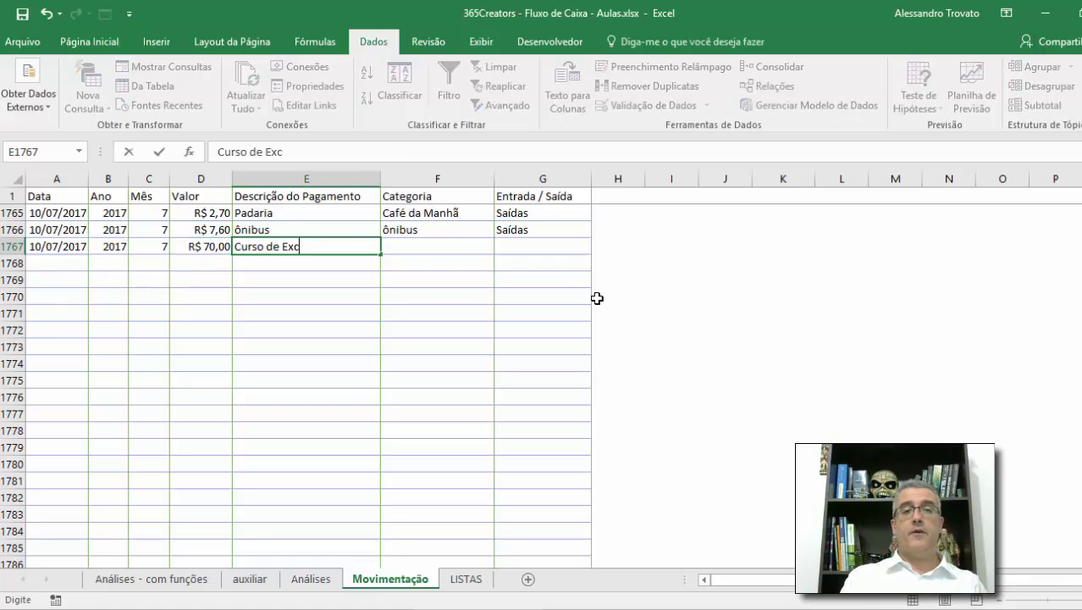
pyautogui.press('Tab')
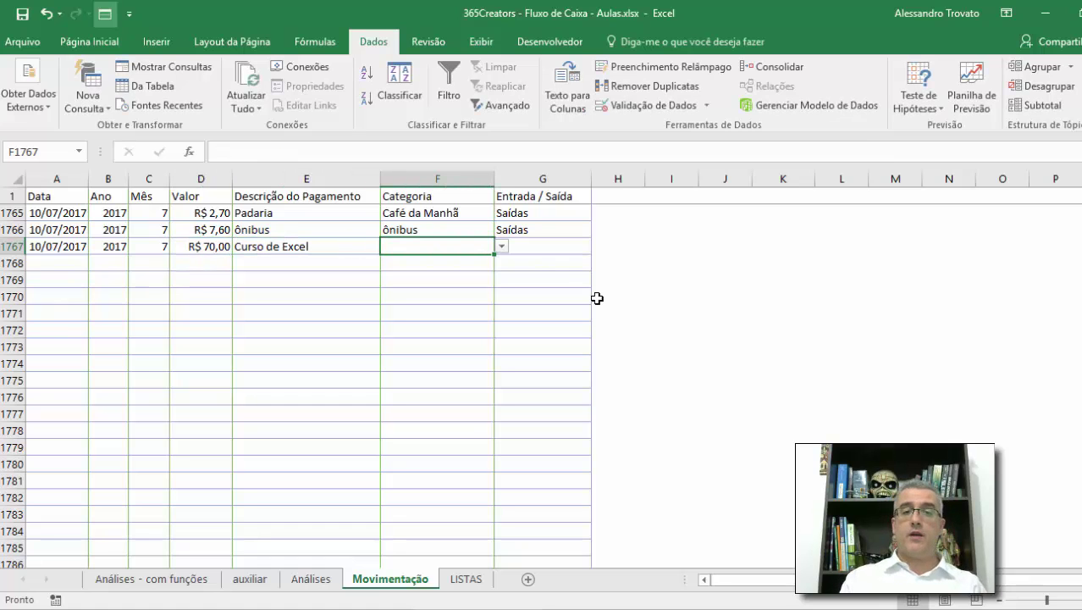
# Choose Trabalho Extra from the validated category list for the new record in F1767
pyautogui.hotkey('alt', 'Down')
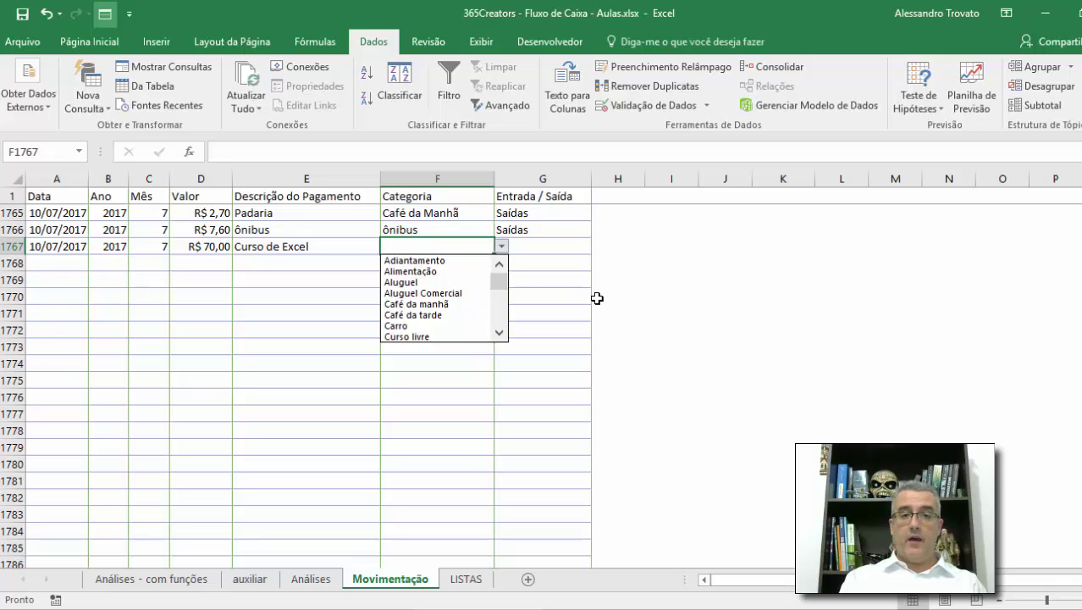
pyautogui.press('Down')
pyautogui.press('Down')
pyautogui.press('Down')
pyautogui.press('Down')
pyautogui.press('Down')
pyautogui.press('Down')
pyautogui.press('Down')
pyautogui.press('Down')
pyautogui.press('Down')
pyautogui.press('Down')
pyautogui.press('Down')
pyautogui.press('Down')
pyautogui.press('Down')
pyautogui.press('Down')
pyautogui.press('Down')
pyautogui.press('Down')
pyautogui.press('Down')
pyautogui.press('Down')
pyautogui.press('Down')
pyautogui.press('Down')
pyautogui.press('Up')
pyautogui.press('Up')
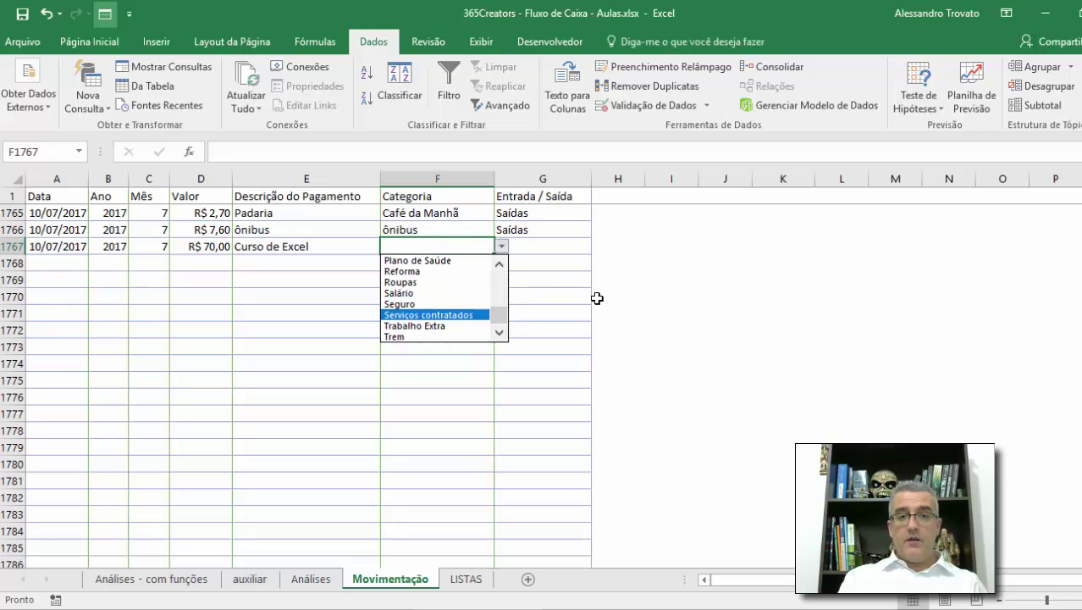
pyautogui.press('Down')
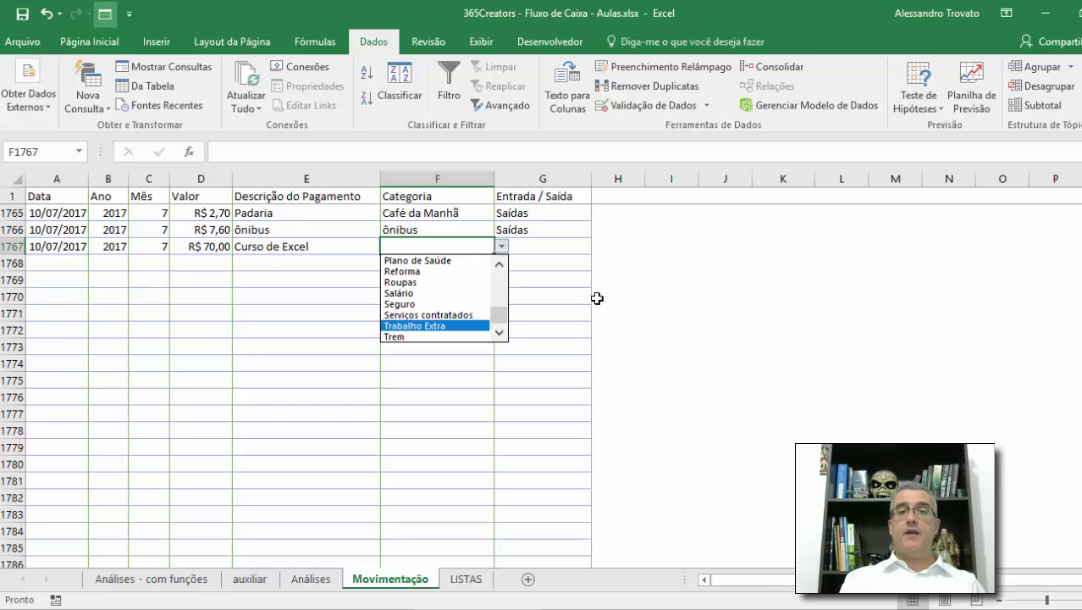
pyautogui.press('Return')
# Enter Entradas as the Entrada / Saída type in G1767 and go to A1768 at the start of the next record
pyautogui.press('Tab')
pyautogui.write('E')
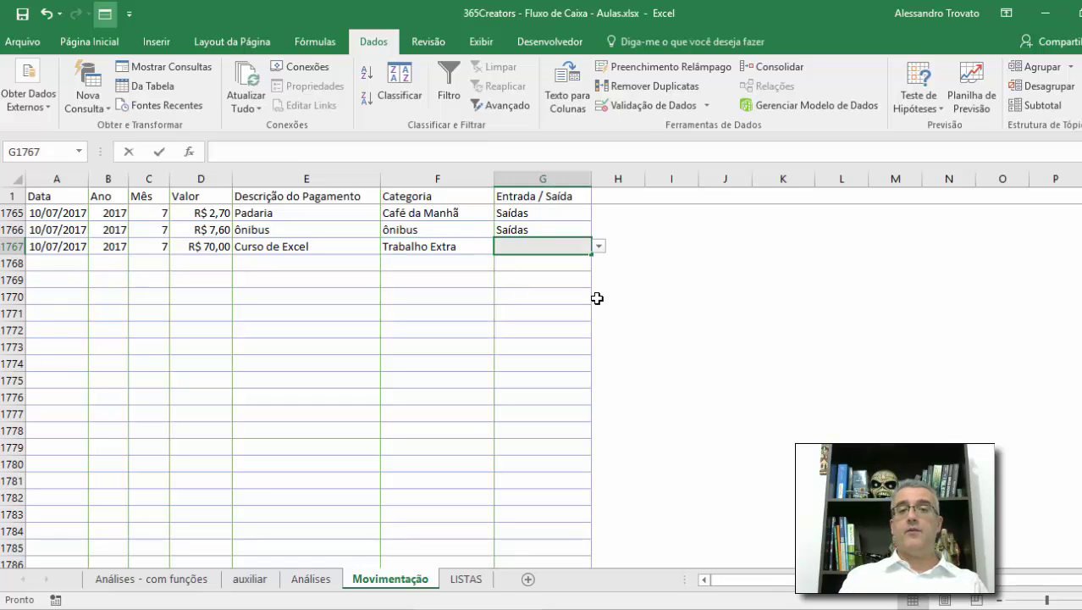
pyautogui.press('Return')
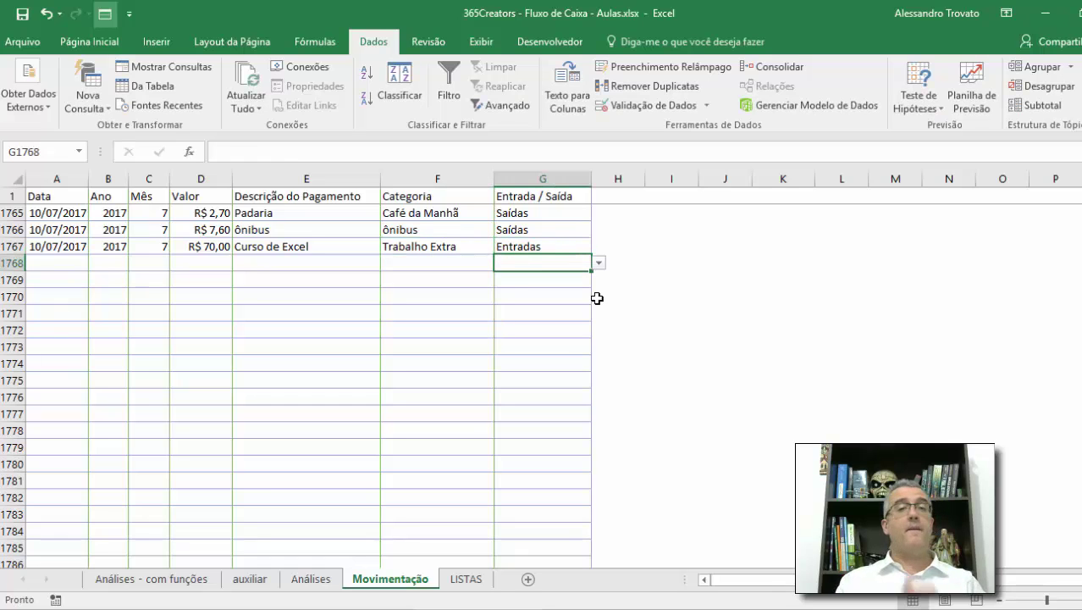
pyautogui.press('Left')
pyautogui.press('Left')
pyautogui.press('Left')
pyautogui.press('Left')
pyautogui.press('Left')
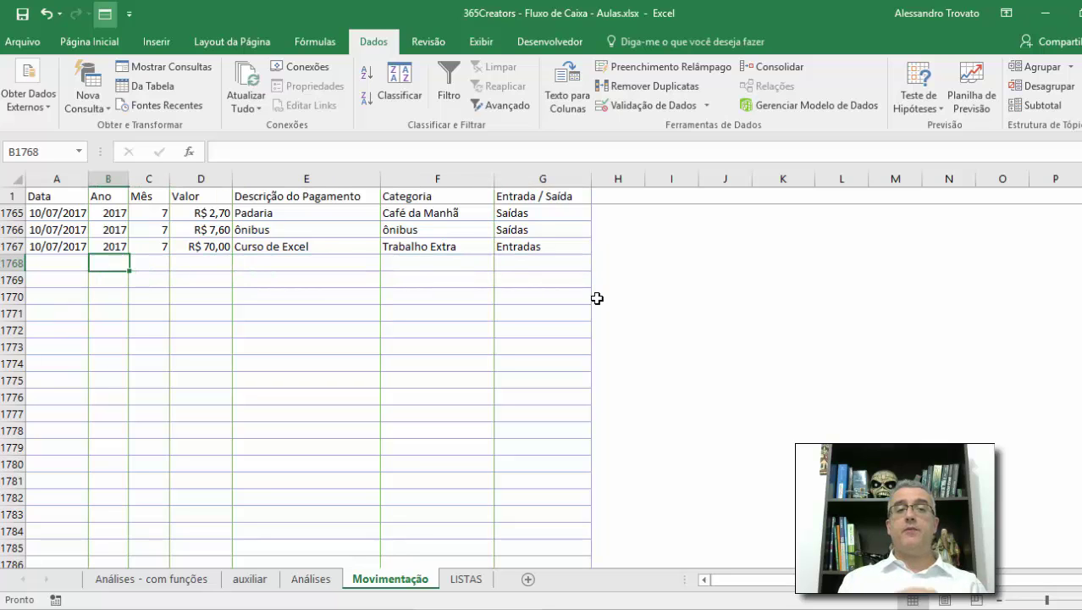
pyautogui.press('Left')
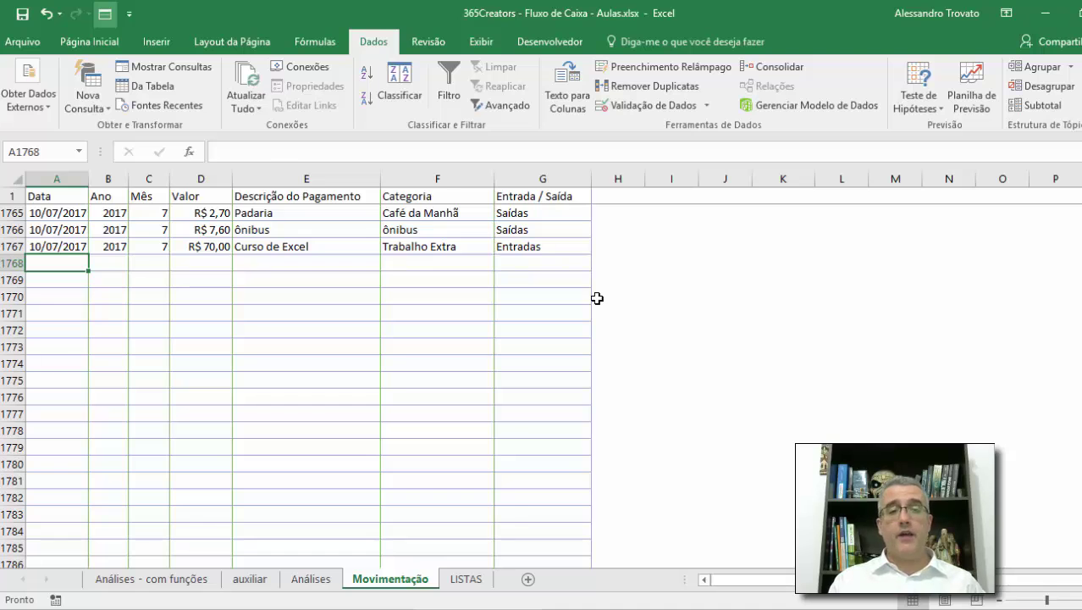
# Review the Data, Ano, Mês, Valor and Descrição do Pagamento columns at the start of the transaction table
pyautogui.hotkey('ctrl', 'Home')
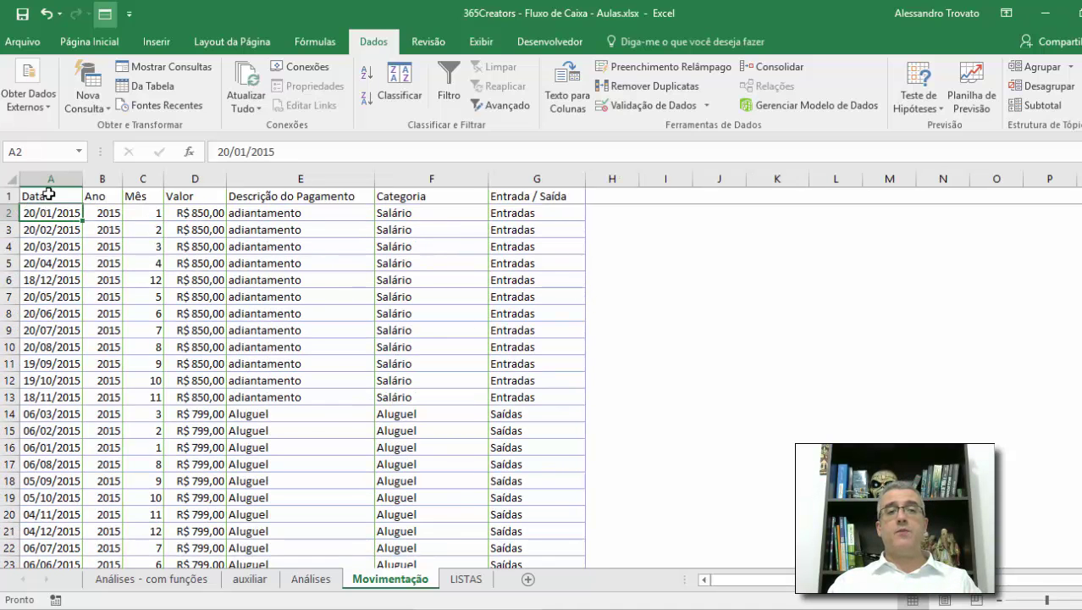
pyautogui.click(148, 277)
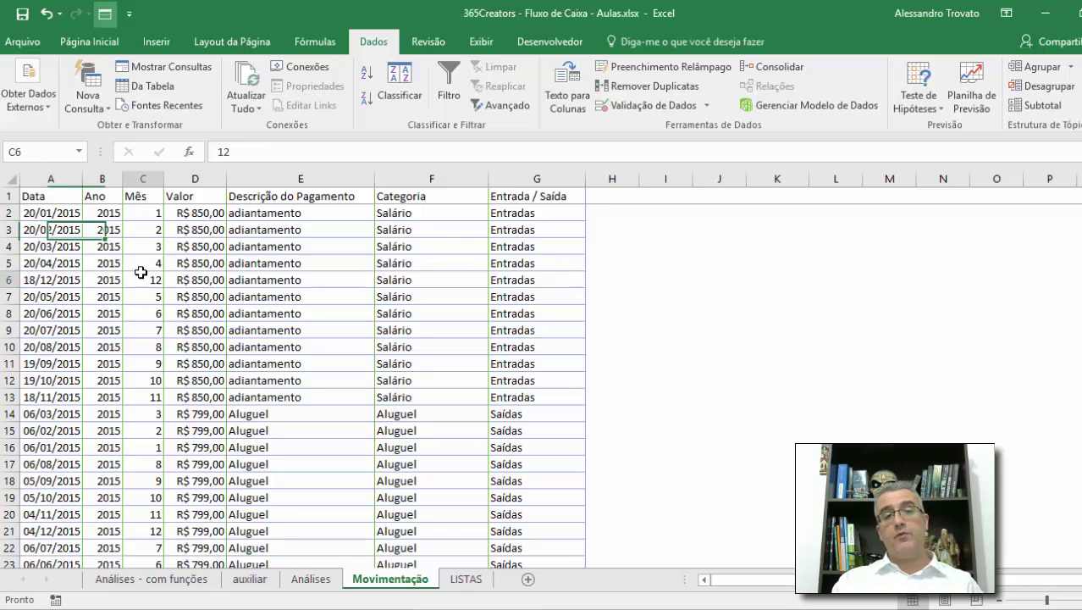
pyautogui.click(146, 215)
pyautogui.click(58, 212)
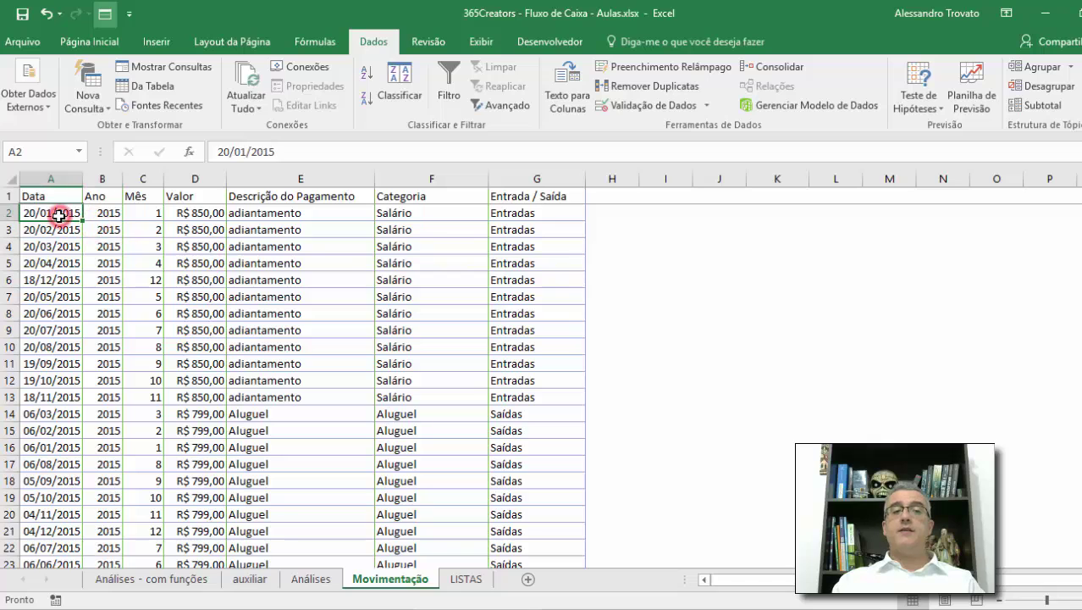
pyautogui.click(99, 177)
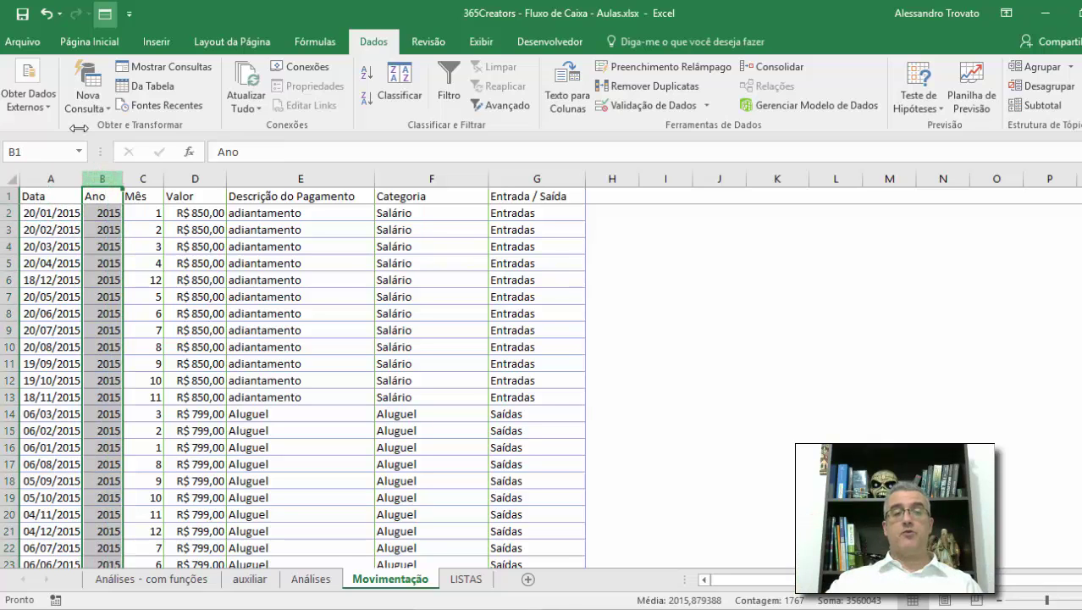
pyautogui.click(152, 176)
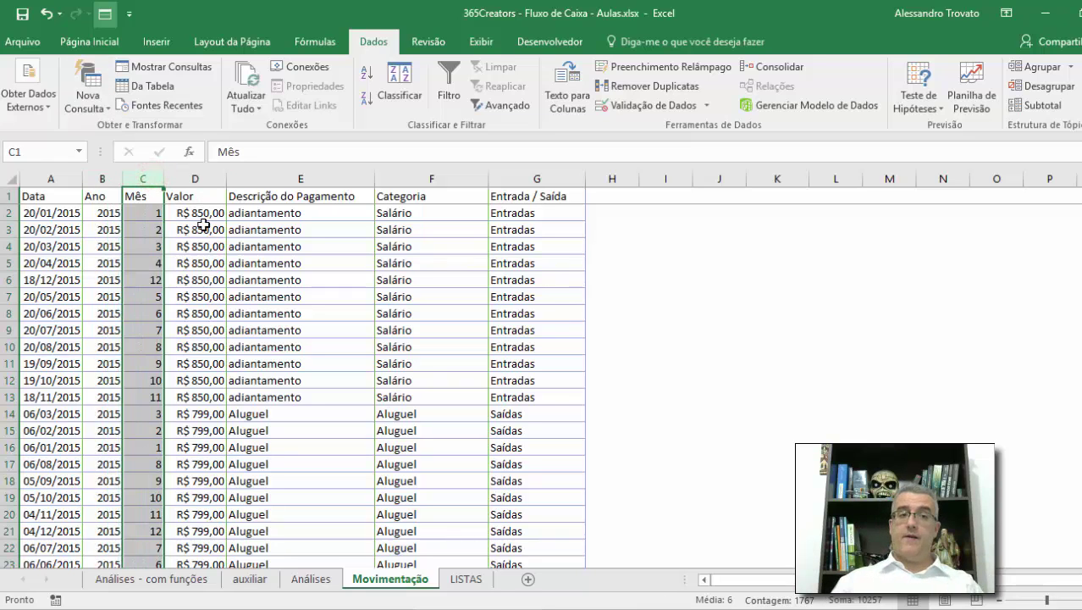
pyautogui.click(157, 229)
pyautogui.click(273, 308)
pyautogui.click(219, 218)
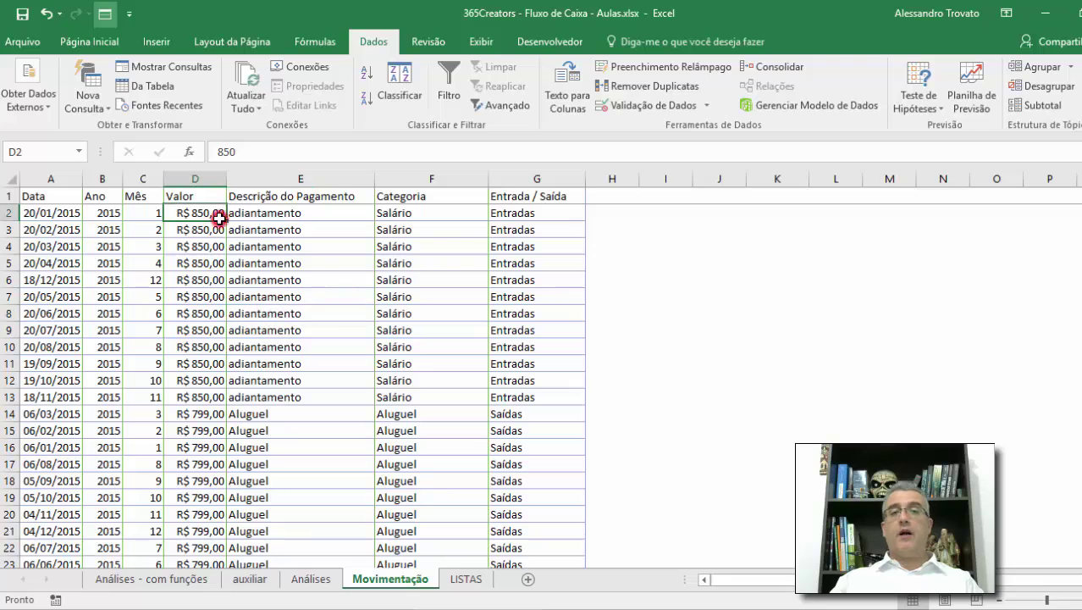
pyautogui.click(309, 214)
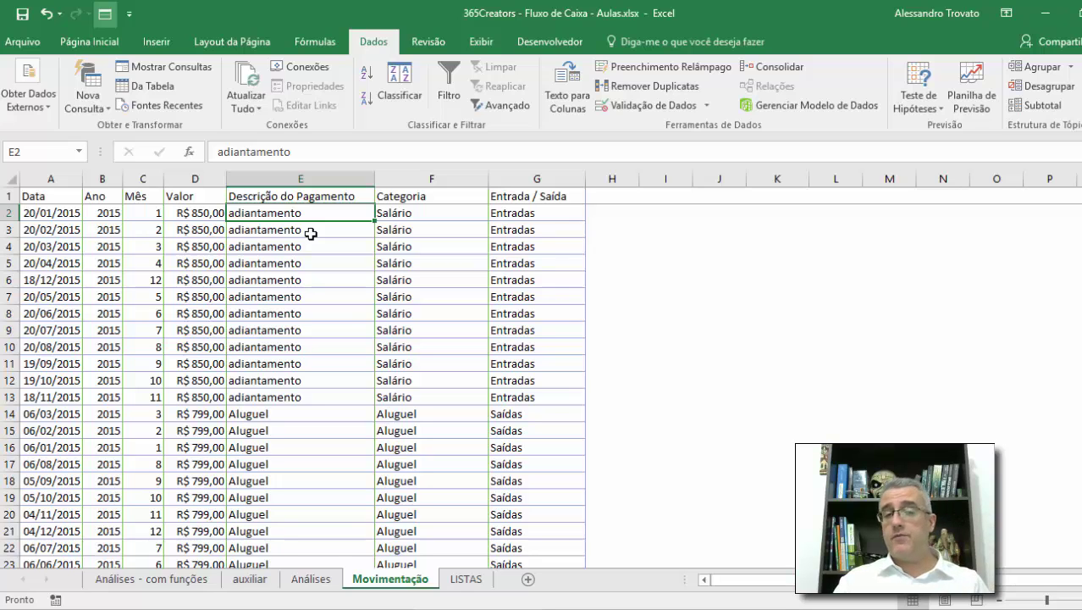
# Check the category list in F2, keeping Salário, and inspect the first Entrada / Saída cells
pyautogui.click(392, 217)
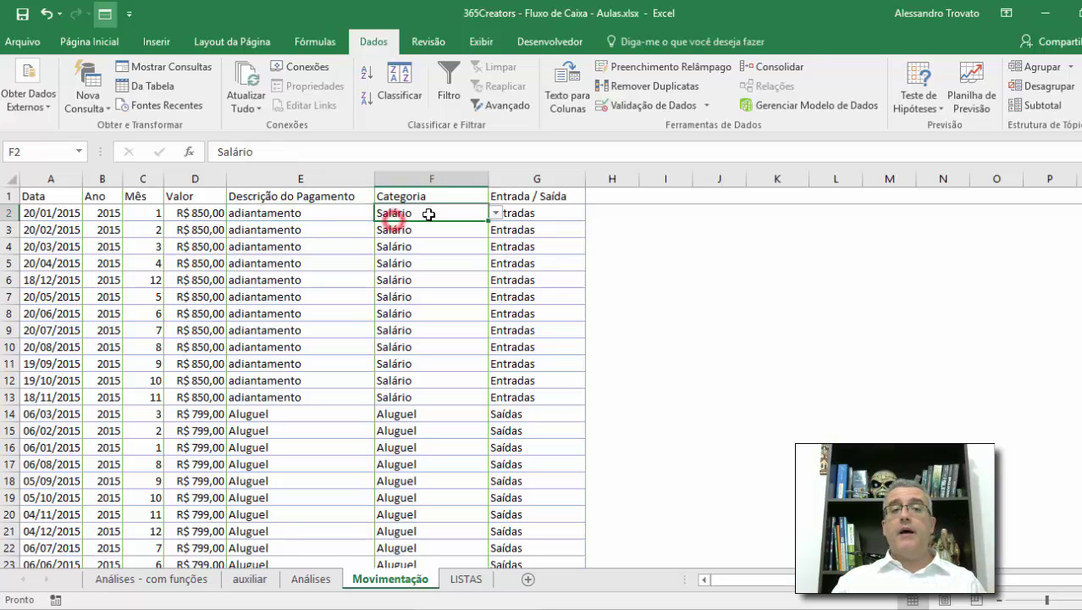
pyautogui.click(495, 213)
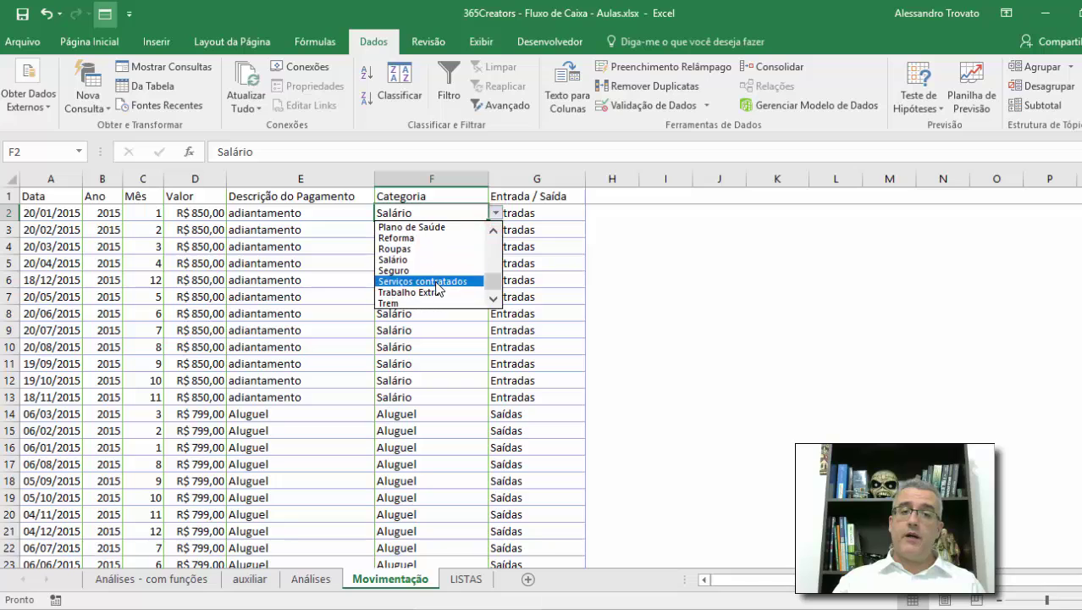
pyautogui.click(435, 262)
pyautogui.click(527, 197)
pyautogui.click(538, 226)
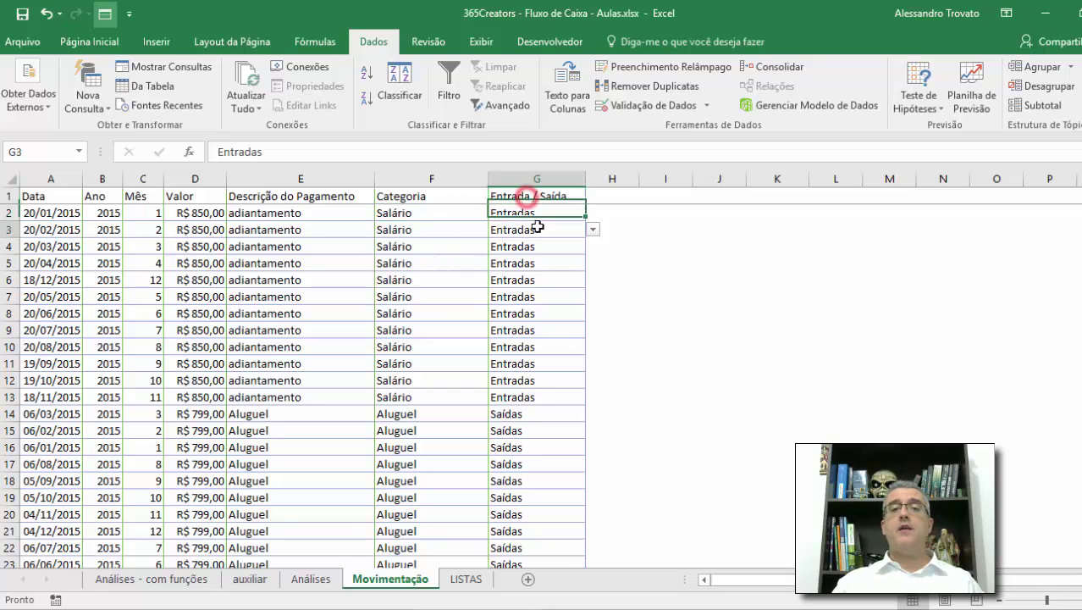
pyautogui.click(543, 261)
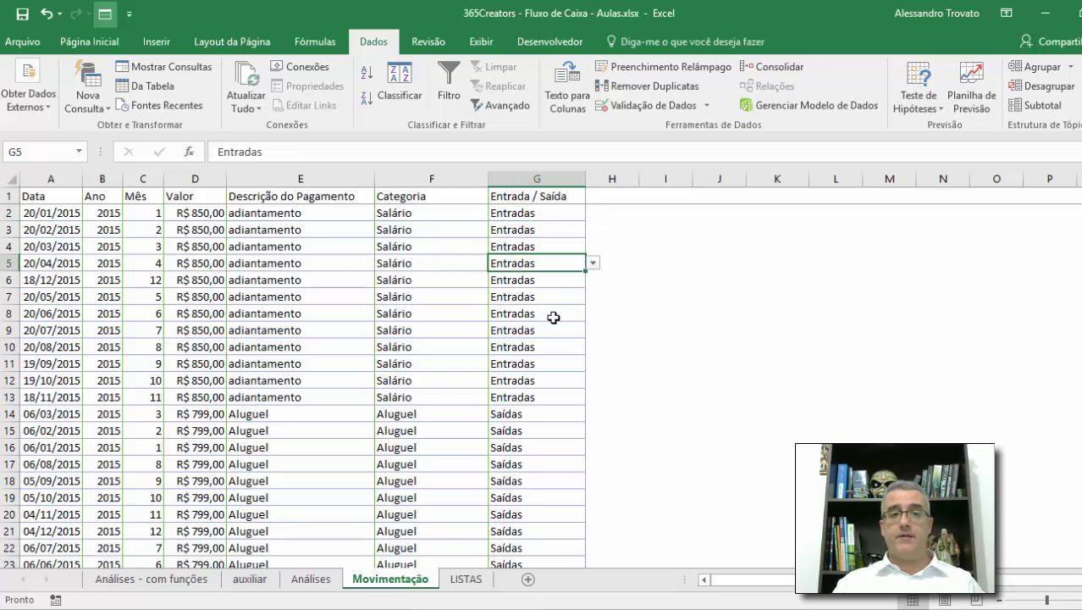
# Save the workbook
pyautogui.click(22, 14)
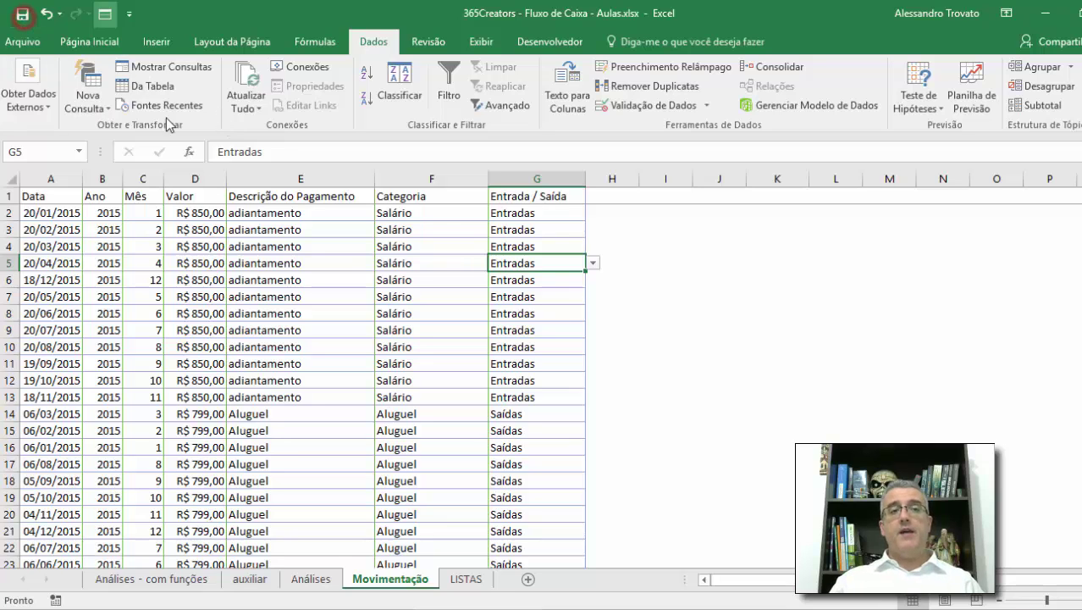
# Examine how descriptions and categories are paired in the 2015 records, from the adiantamento entries through the Gasolina entries
pyautogui.click(288, 327)
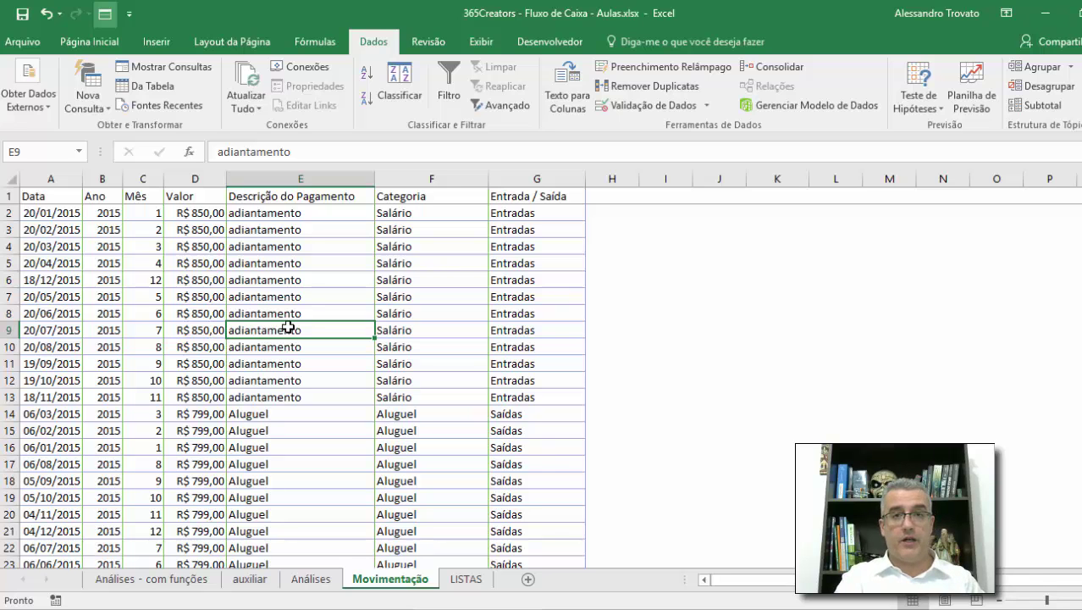
pyautogui.click(279, 264)
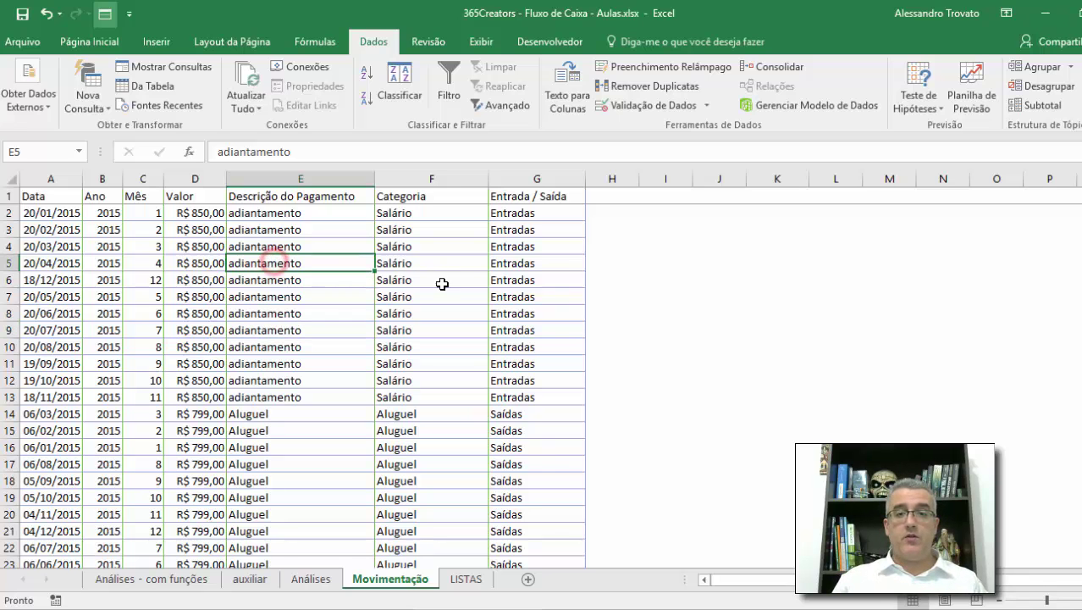
pyautogui.scroll(-4, 537, 259)
pyautogui.scroll(-13, 521, 266)
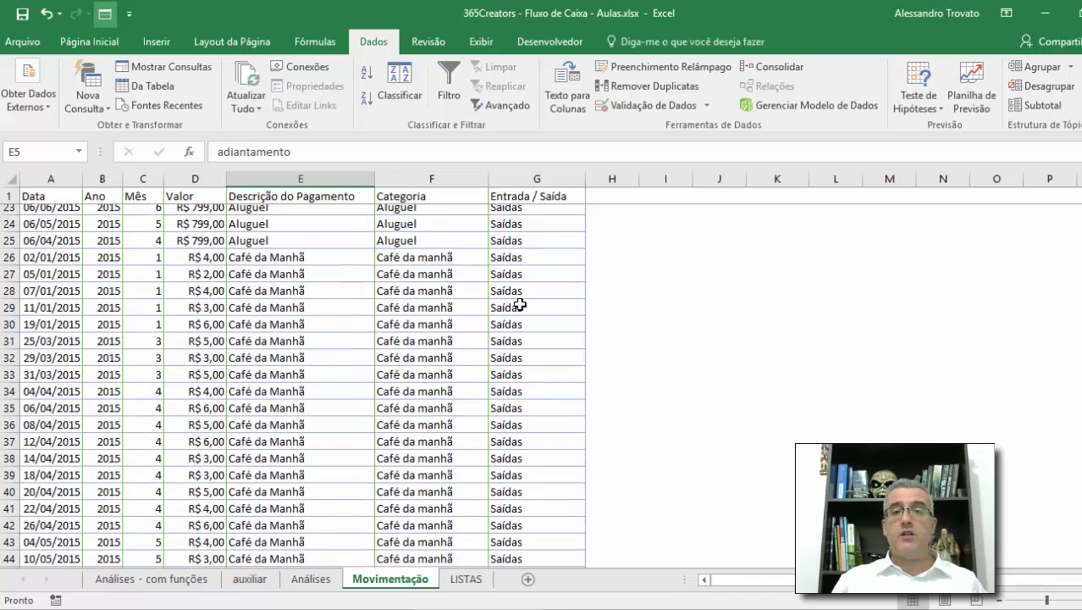
pyautogui.scroll(-10, 519, 303)
pyautogui.scroll(10, 519, 299)
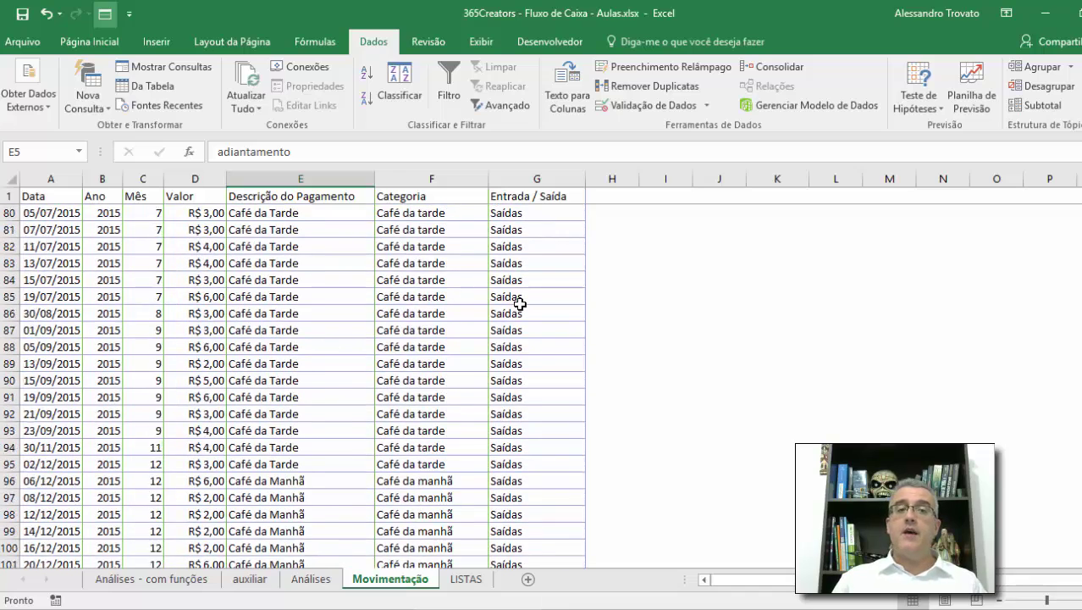
pyautogui.scroll(5, 407, 248)
pyautogui.scroll(-18, 452, 351)
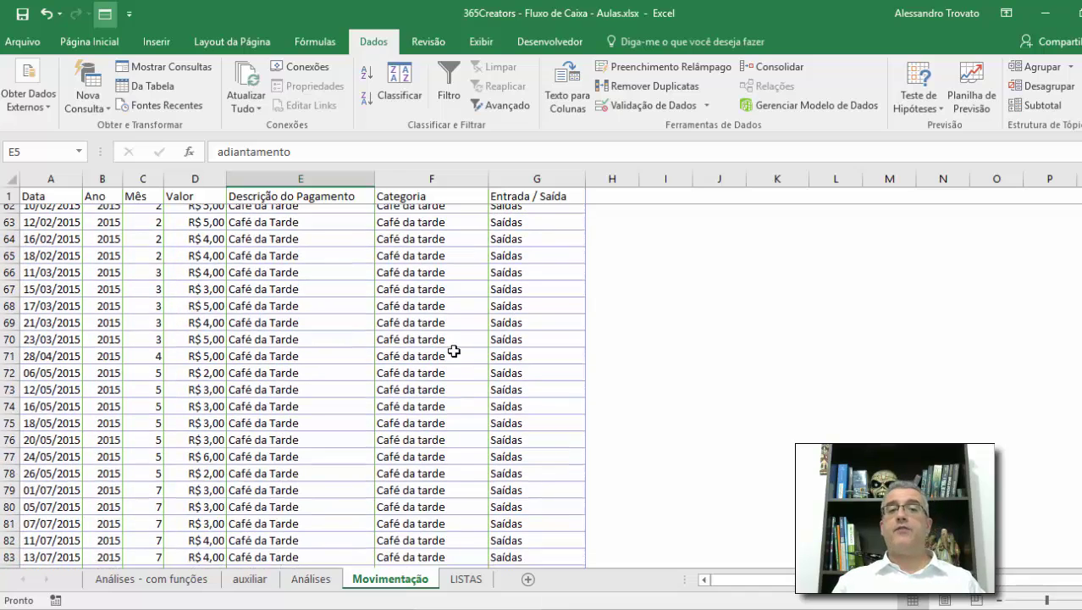
pyautogui.scroll(-17, 454, 350)
pyautogui.click(422, 294)
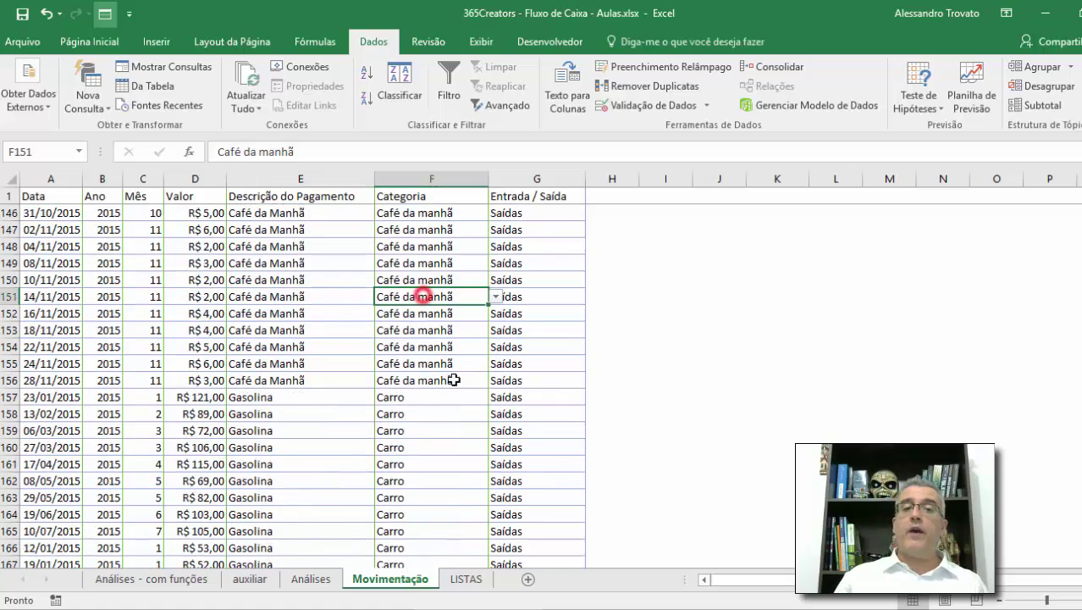
pyautogui.scroll(-7, 435, 406)
pyautogui.scroll(-12, 435, 432)
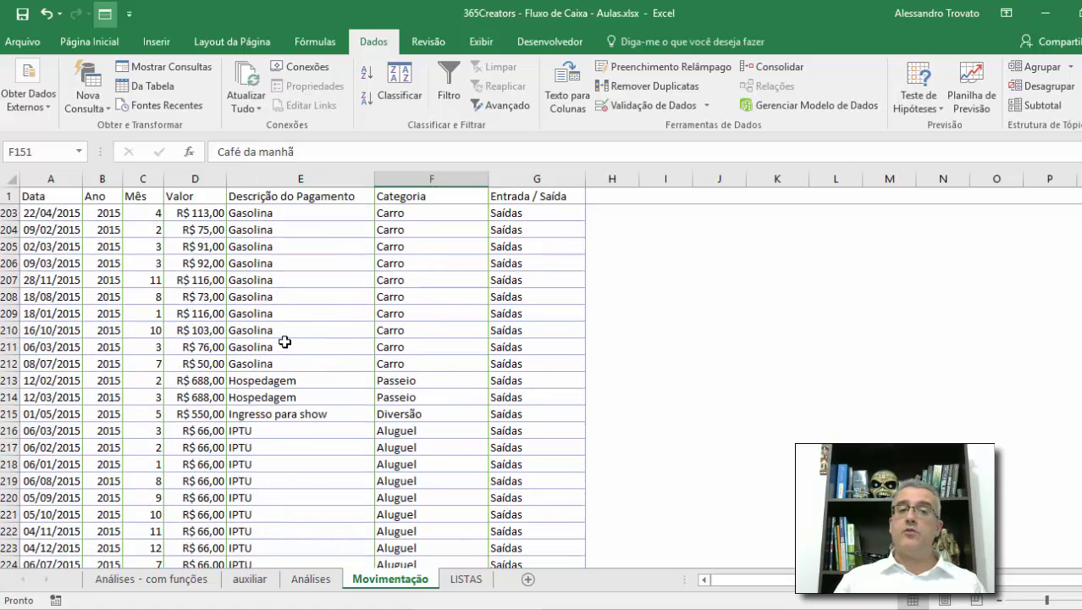
# Examine the descriptions and categories of the records around Ingresso para show, Mercado and Passagem Aérea, continuing to the Restaurante entries
pyautogui.scroll(-5, 249, 314)
pyautogui.scroll(4, 337, 399)
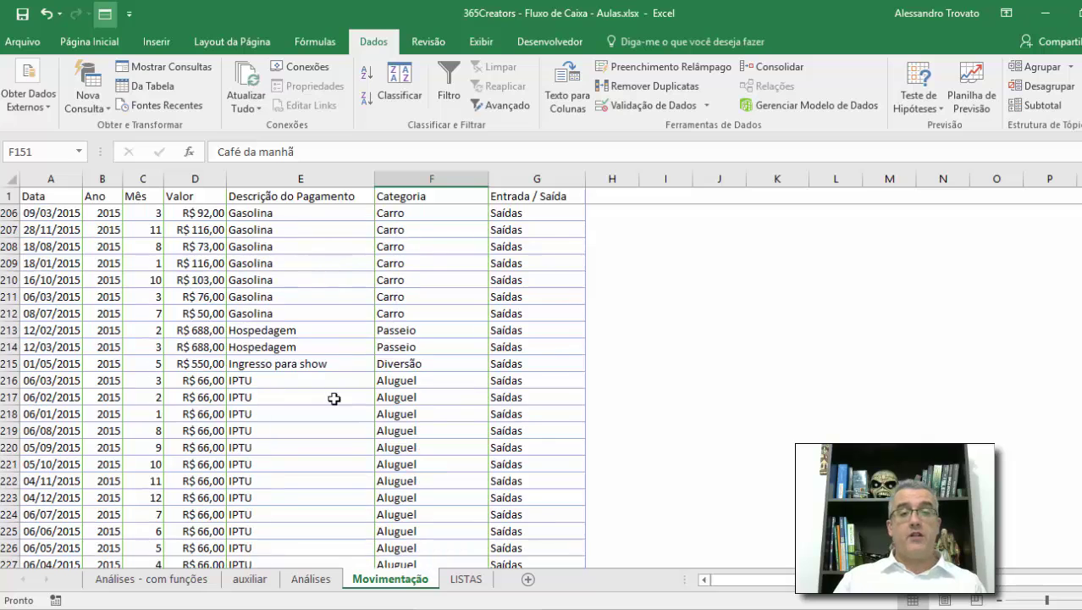
pyautogui.click(322, 363)
pyautogui.click(413, 363)
pyautogui.scroll(-3, 444, 401)
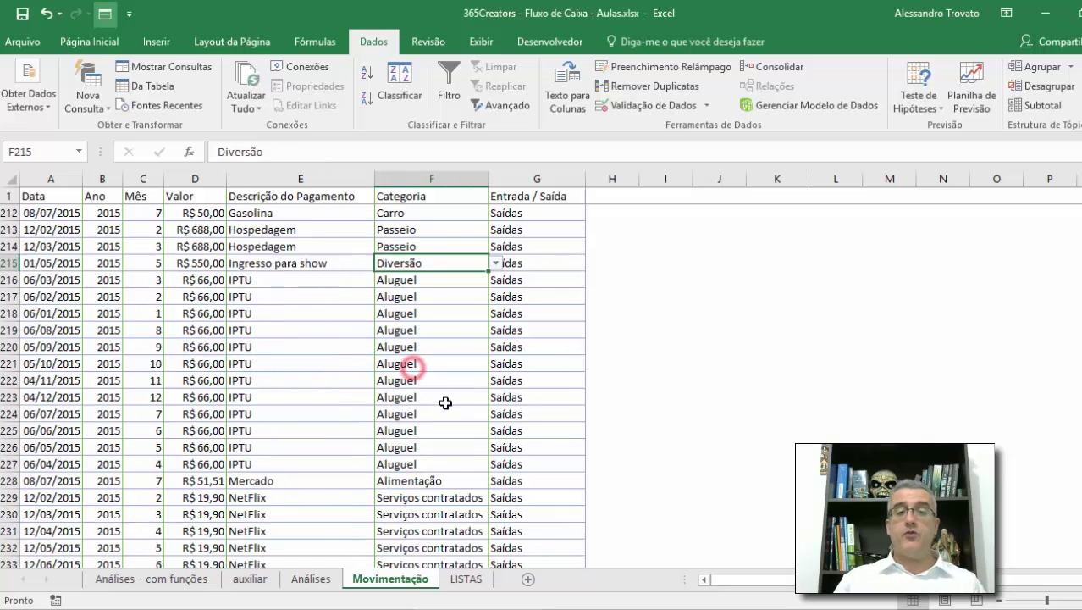
pyautogui.click(233, 430)
pyautogui.scroll(-5, 343, 425)
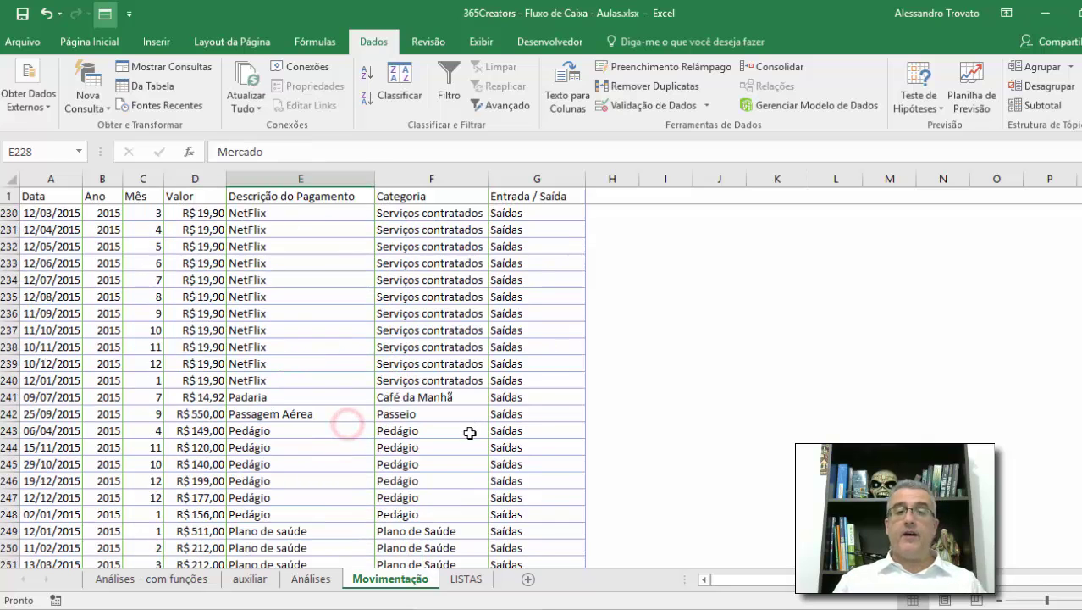
pyautogui.click(279, 325)
pyautogui.click(286, 414)
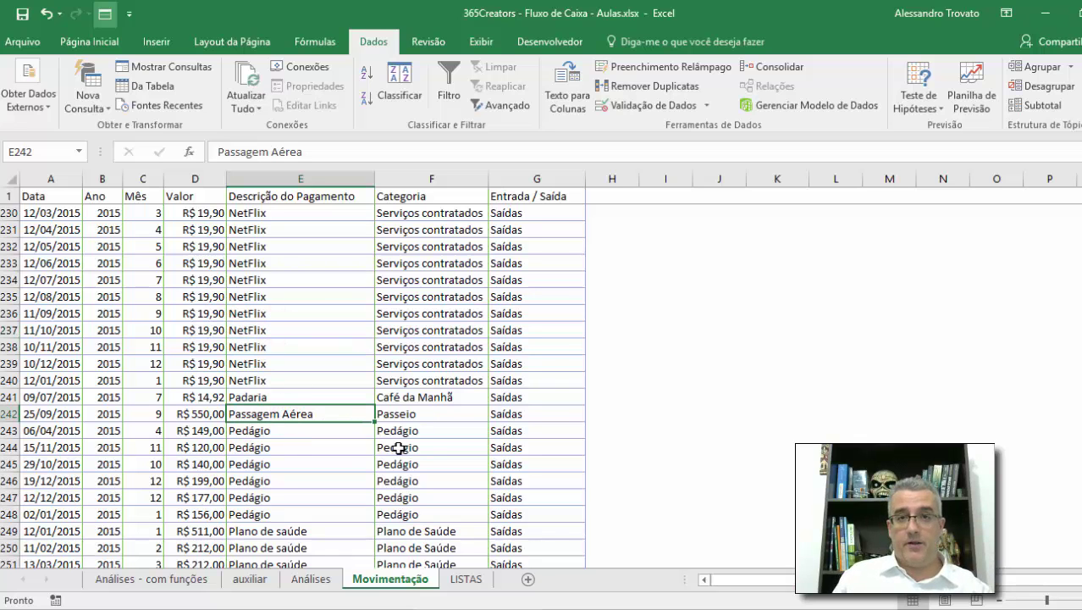
pyautogui.scroll(-10, 398, 447)
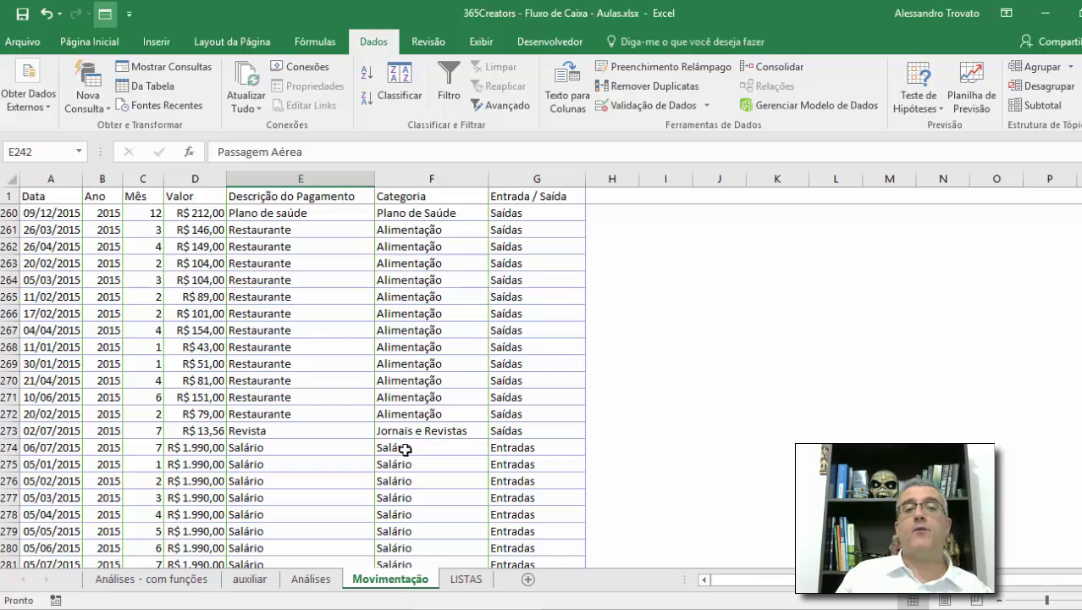
# Inspect the Painel de controle de gastos layout on the Análises sheet, checking the cells of its dark green band
pyautogui.scroll(7, 405, 450)
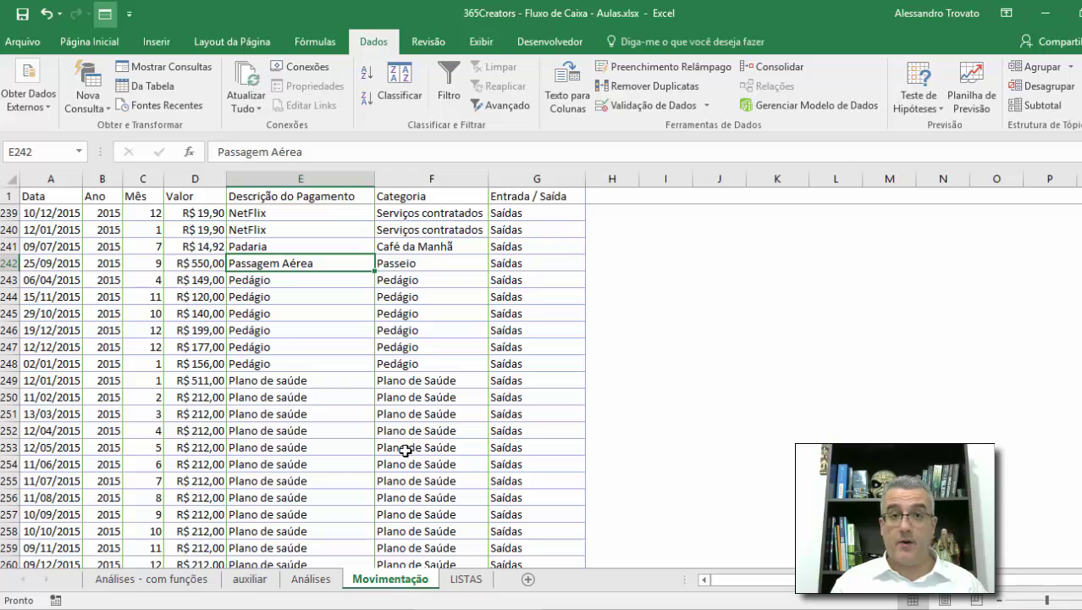
pyautogui.click(311, 578)
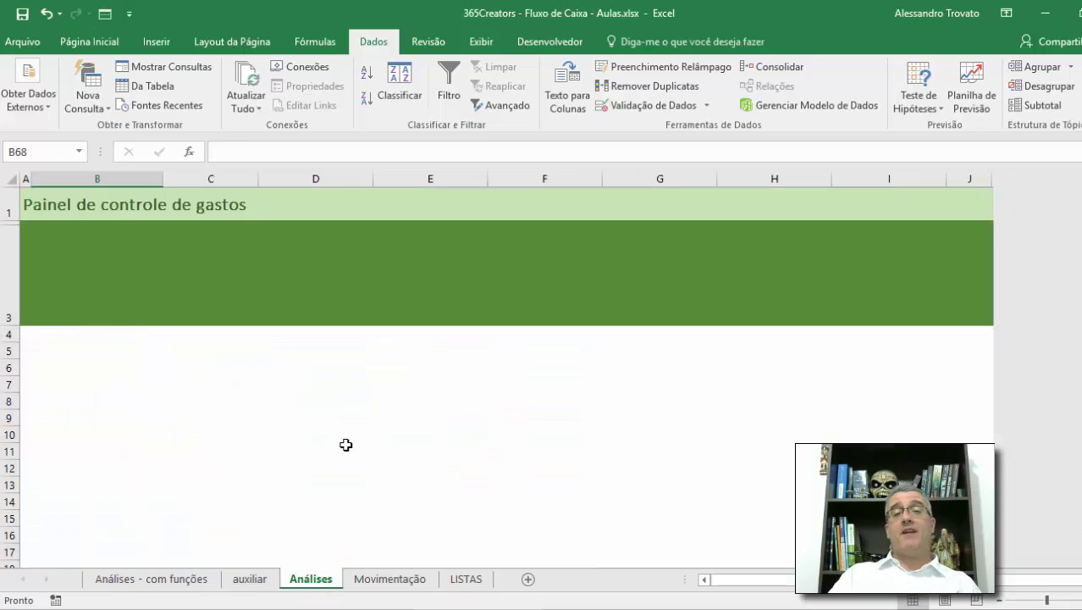
pyautogui.click(290, 315)
pyautogui.click(179, 264)
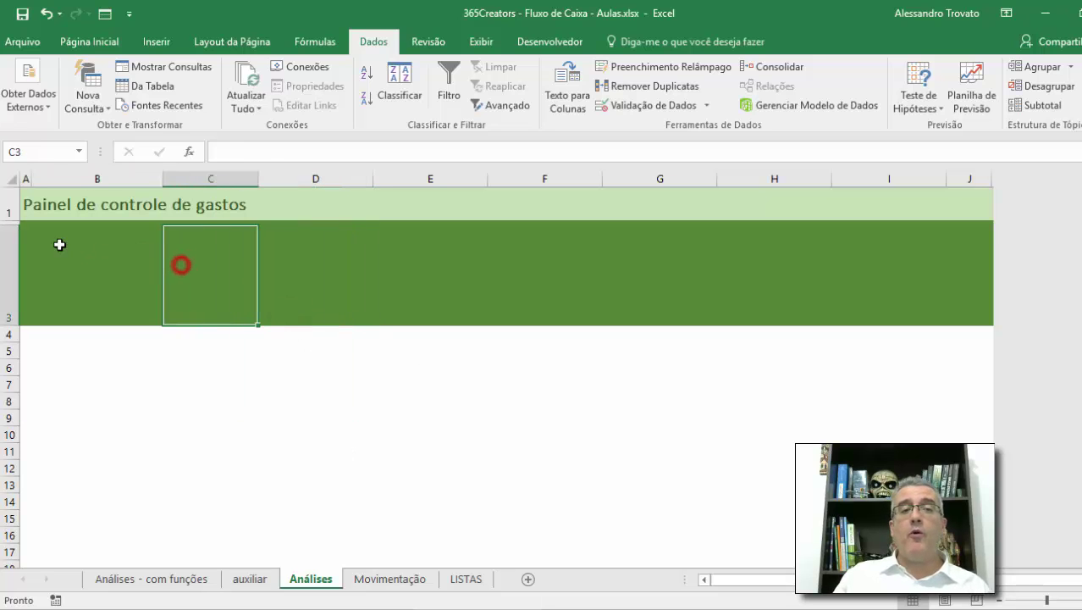
pyautogui.click(59, 245)
pyautogui.click(175, 275)
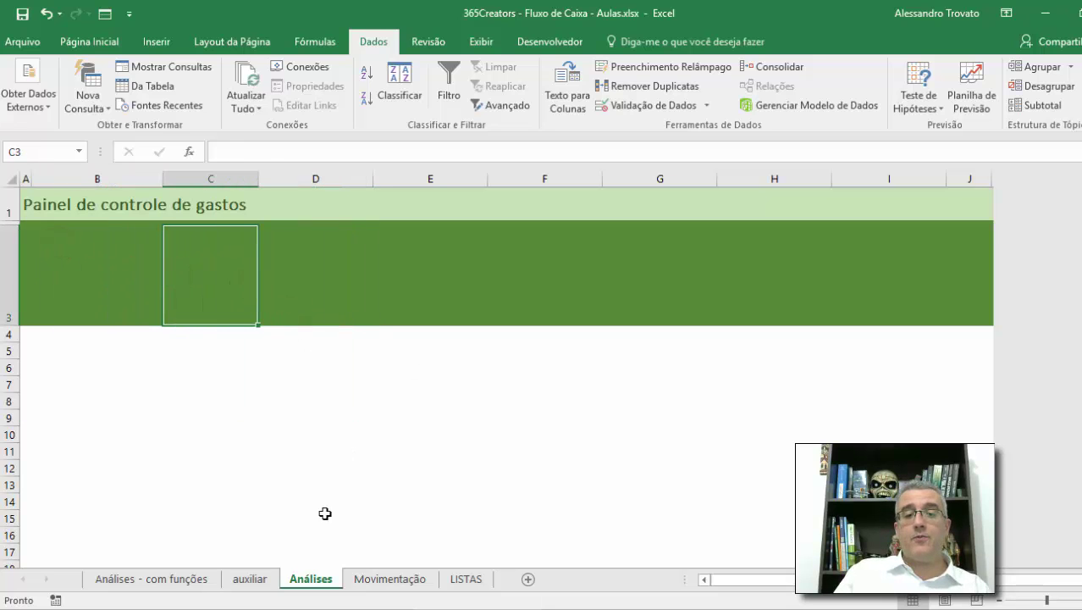
# Review the Movimentação records backwards from the Pedágio entries through Gasolina to the Café da Manhã entries
pyautogui.click(365, 581)
pyautogui.click(379, 313)
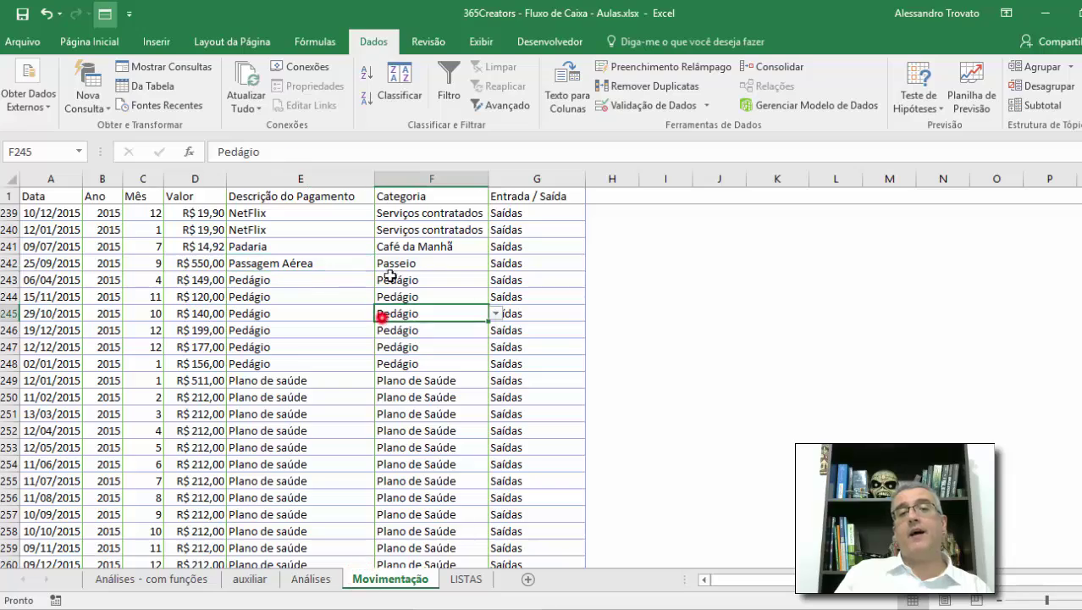
pyautogui.scroll(1, 422, 325)
pyautogui.scroll(20, 422, 326)
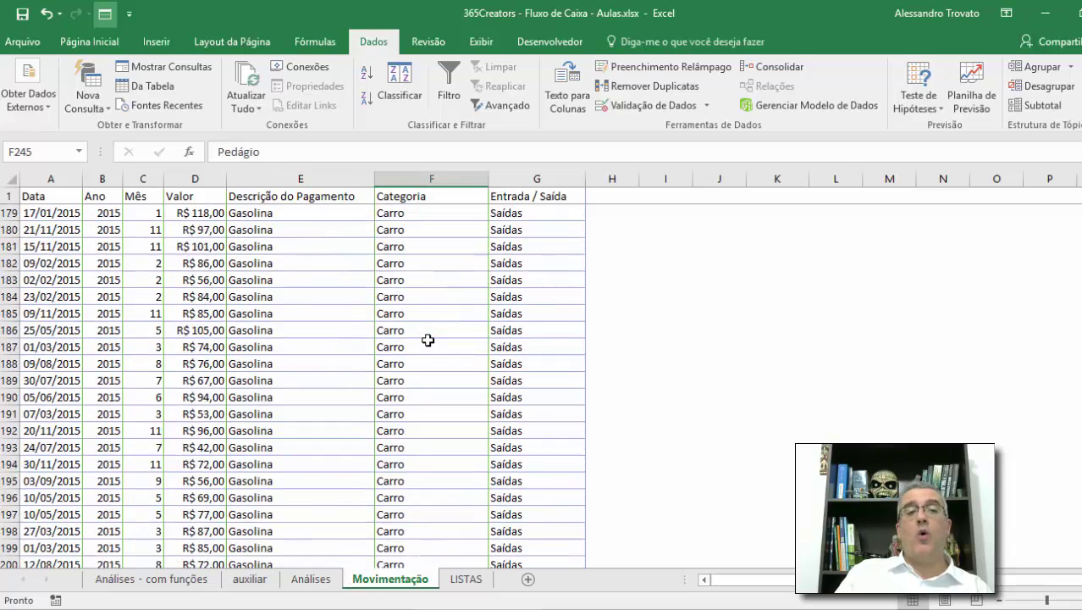
pyautogui.scroll(20, 427, 339)
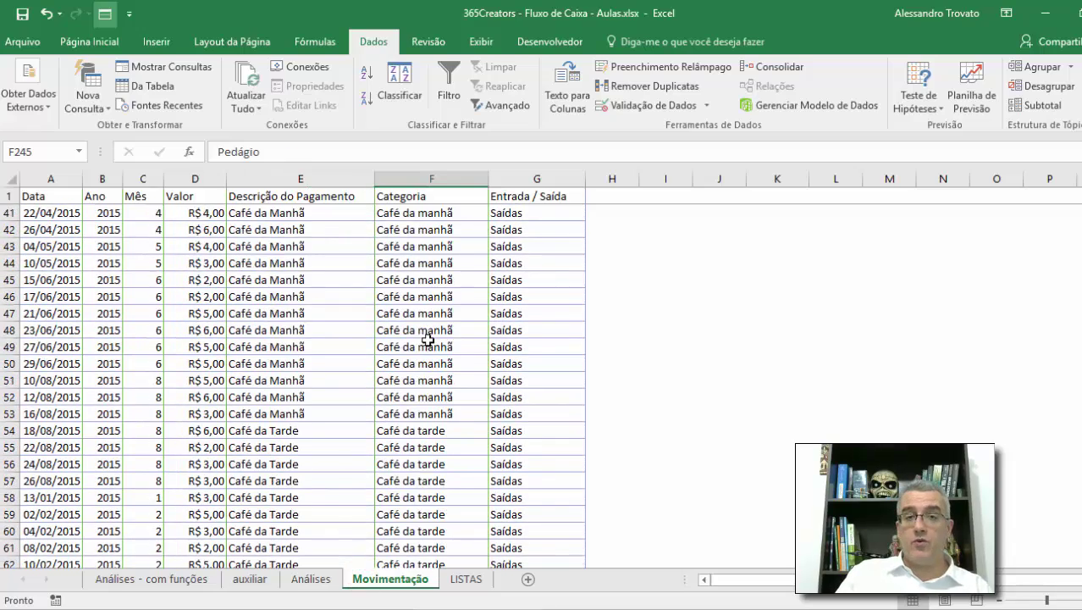
# Look over the Análises - com funções, auxiliar and Análises sheets in order, ending on Movimentação
pyautogui.click(155, 579)
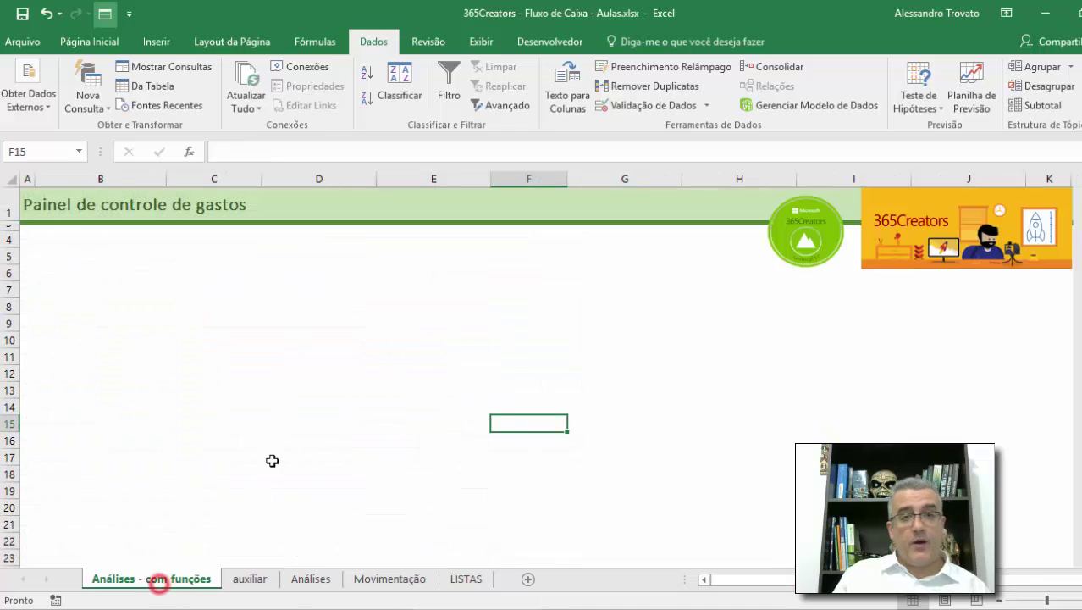
pyautogui.hotkey('ctrl', 'pagedown')
pyautogui.hotkey('ctrl', 'pagedown')
pyautogui.hotkey('ctrl', 'pagedown')
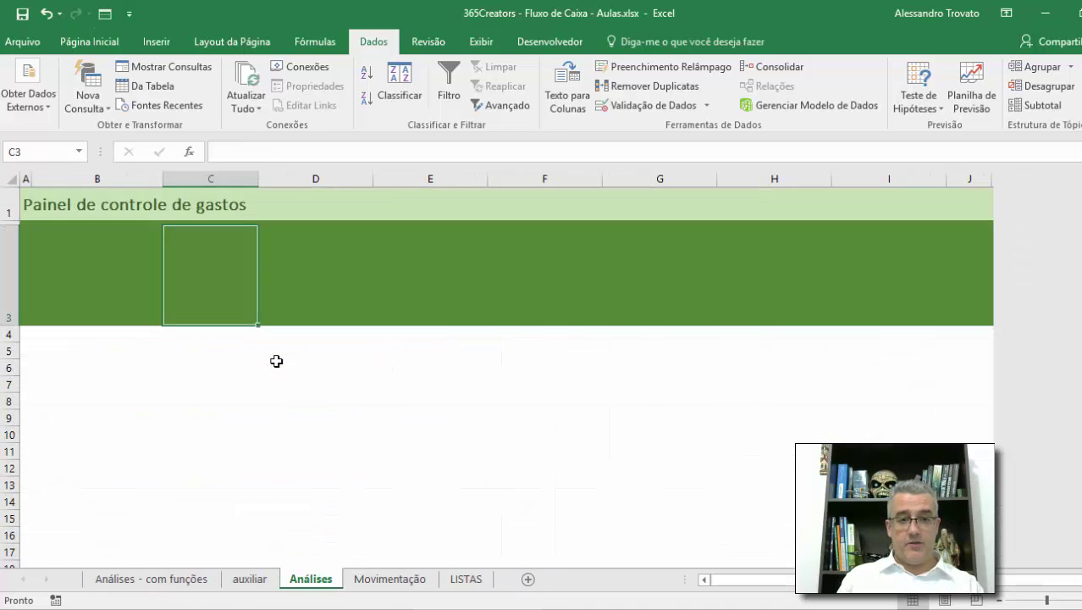
# Go to the Data header in A1 of Movimentação and view the category and period lists on LISTAS
pyautogui.hotkey('ctrl', 'Home')
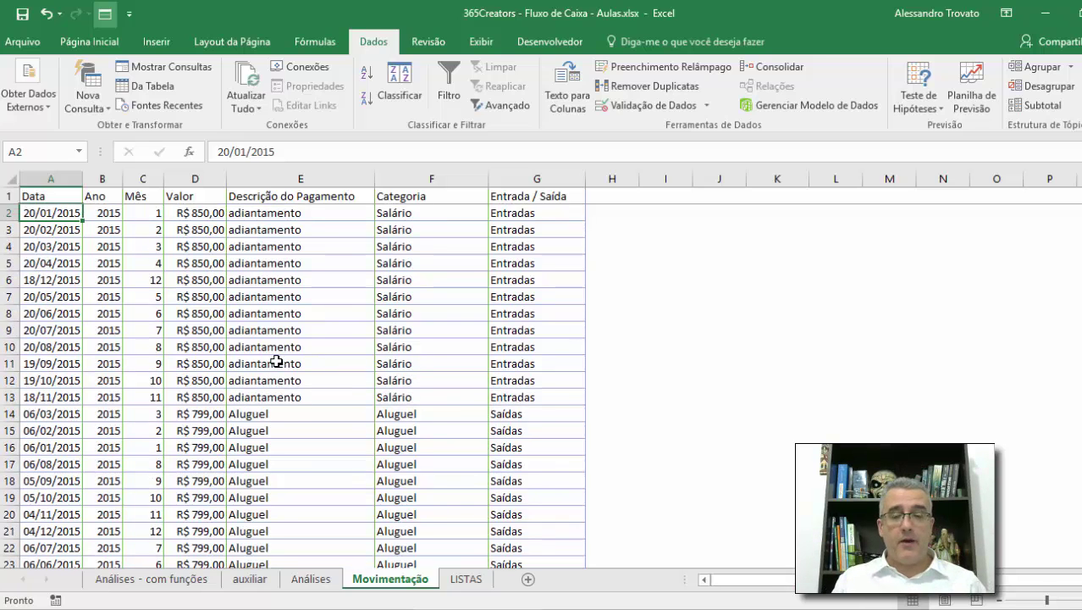
pyautogui.press('Up')
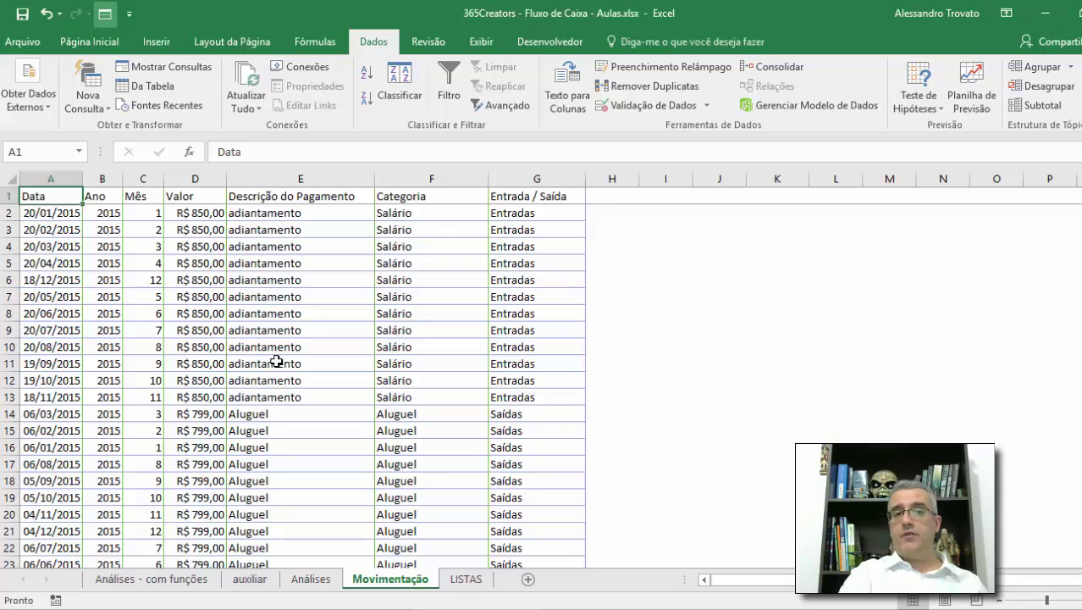
pyautogui.hotkey('ctrl', 'pagedown')
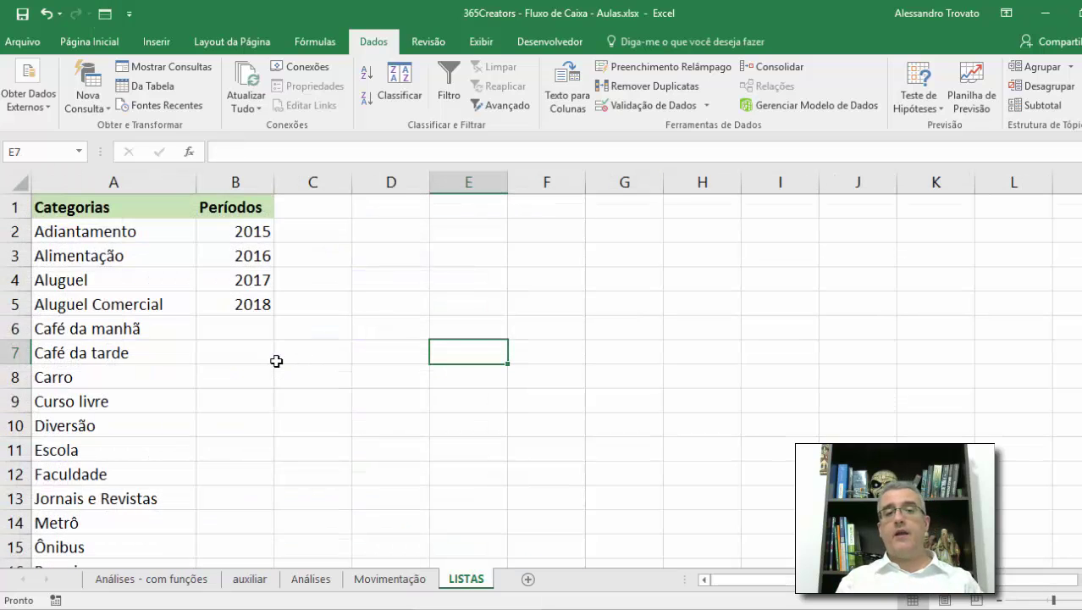